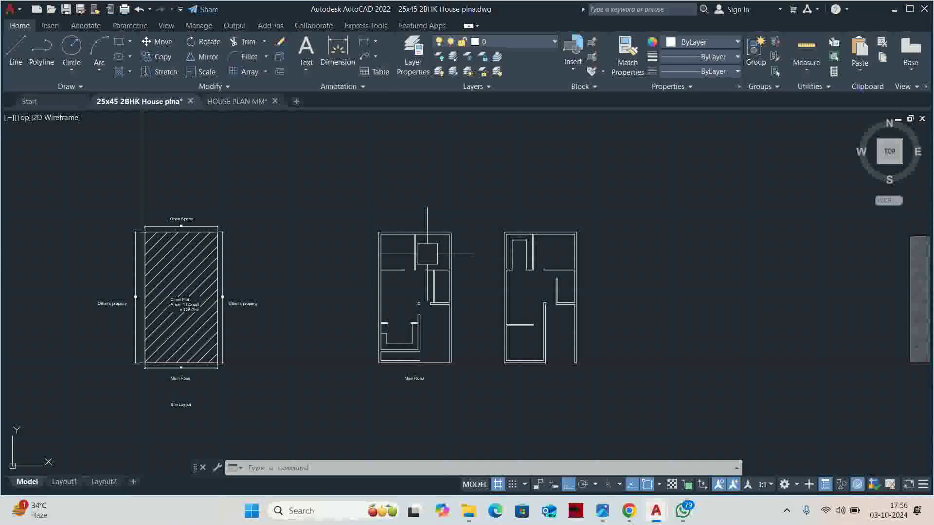
- Pan the view beside the floor plans; start a rectangle, then cancel it
{"action": "scroll", "coordinate": [427, 253], "scroll_direction": "down", "scroll_amount": 2}
{"action": "scroll", "coordinate": [372, 263], "scroll_direction": "up", "scroll_amount": 5}
{"action": "scroll", "coordinate": [375, 272], "scroll_direction": "down", "scroll_amount": 6}
{"action": "key", "text": "Escape"}
{"action": "key", "text": "Escape"}
{"action": "key", "text": "Escape"}
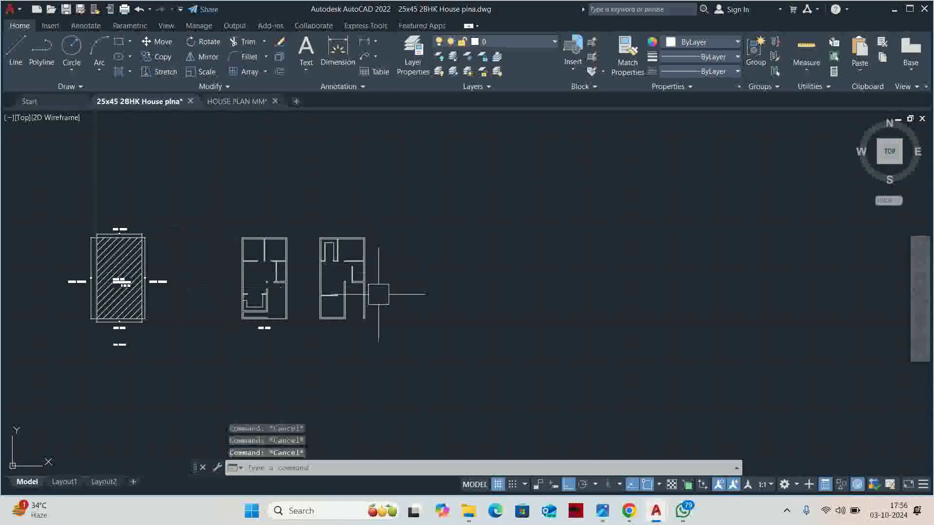
{"action": "middle_click_drag", "start_coordinate": [378, 294], "coordinate": [323, 333]}
{"action": "type", "text": "rec"}
{"action": "key", "text": "Return"}
{"action": "key", "text": "Escape"}
- Copy the plot's outline rectangle to a spot right of the two floor plans
{"action": "type", "text": "c"}
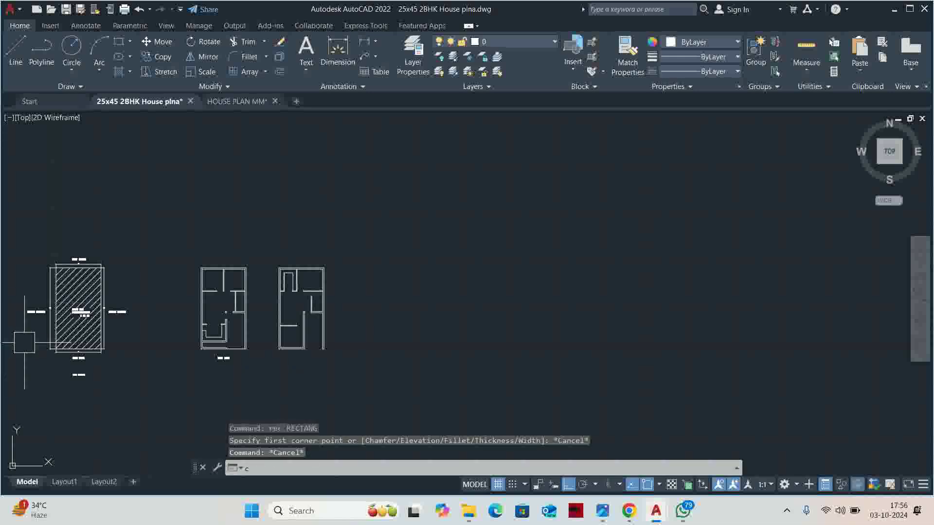
{"action": "type", "text": "o"}
{"action": "key", "text": "Return"}
{"action": "scroll", "coordinate": [58, 340], "scroll_direction": "up", "scroll_amount": 2}
{"action": "scroll", "coordinate": [136, 378], "scroll_direction": "up", "scroll_amount": 8}
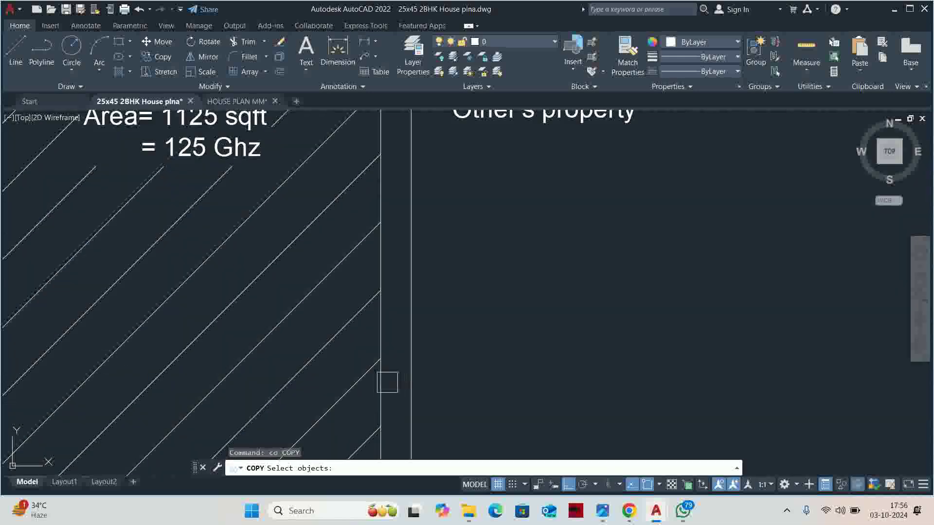
{"action": "left_click", "coordinate": [387, 382]}
{"action": "key", "text": "Return"}
{"action": "scroll", "coordinate": [340, 350], "scroll_direction": "down", "scroll_amount": 3}
{"action": "scroll", "coordinate": [501, 317], "scroll_direction": "down", "scroll_amount": 5}
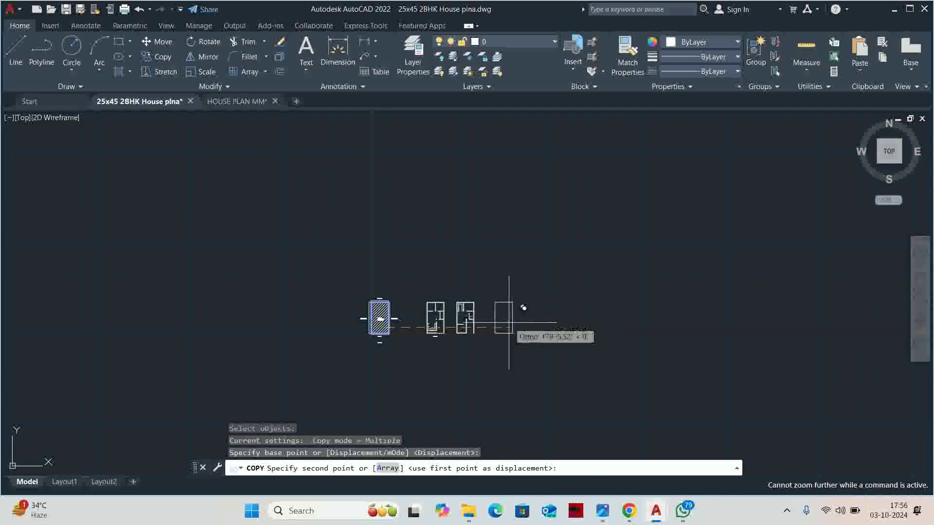
{"action": "left_click", "coordinate": [509, 322]}
{"action": "key", "text": "Escape"}
{"action": "scroll", "coordinate": [505, 325], "scroll_direction": "up", "scroll_amount": 6}
- Offset the copied plot outline 9 inches inward to form the inner wall line
{"action": "type", "text": "o"}
{"action": "key", "text": "Return"}
{"action": "type", "text": "9"}
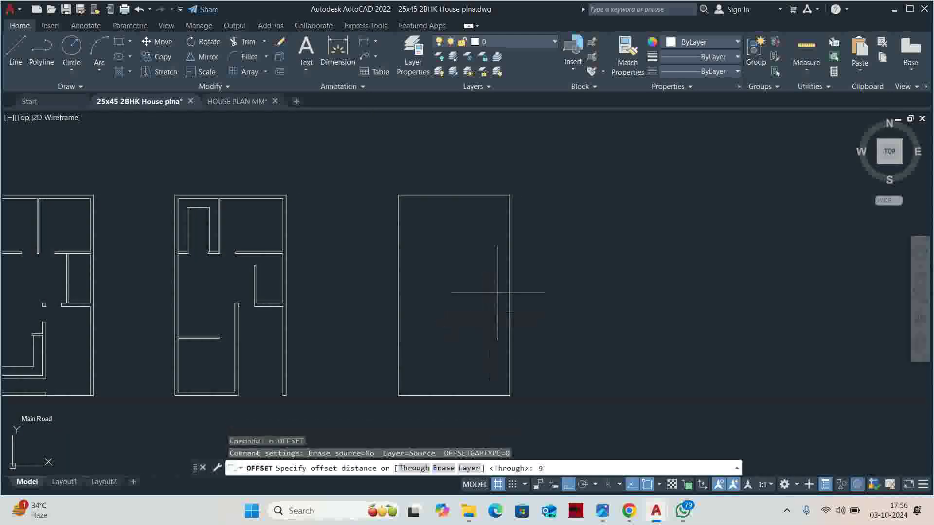
{"action": "key", "text": "Return"}
{"action": "left_click", "coordinate": [510, 199]}
{"action": "left_click", "coordinate": [455, 294]}
{"action": "key", "text": "Escape"}
{"action": "key", "text": "Escape"}
{"action": "middle_click_drag", "start_coordinate": [469, 353], "coordinate": [457, 286]}
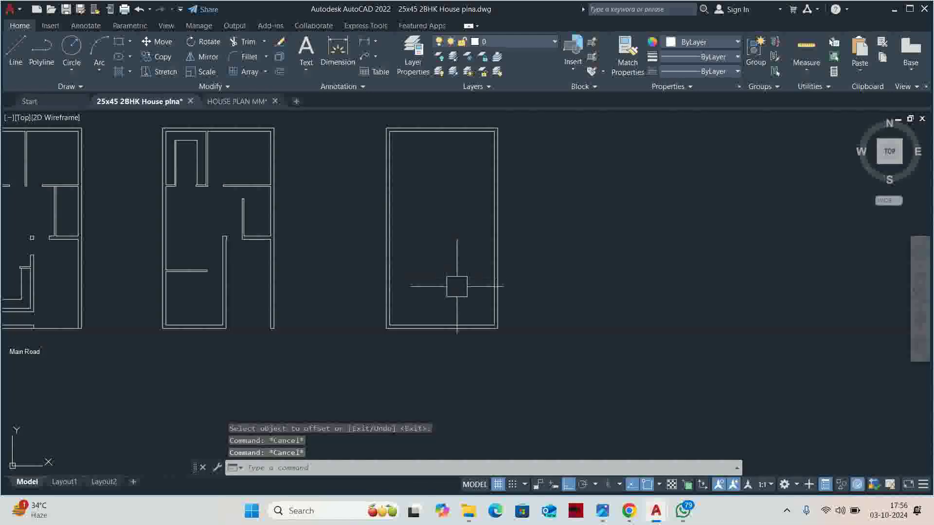
- Explode the inner rectangle into separate lines
{"action": "key", "text": "Return"}
{"action": "left_click", "coordinate": [513, 352]}
{"action": "left_click", "coordinate": [399, 278]}
{"action": "key", "text": "Escape"}
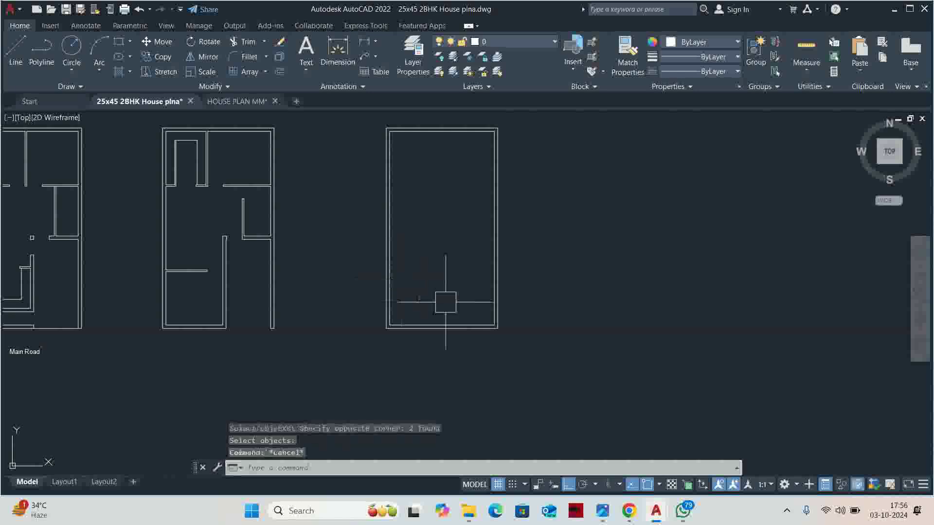
{"action": "key", "text": "Escape"}
- Offset the inner right wall line 9' to the left as a partition
{"action": "type", "text": "o"}
{"action": "key", "text": "Return"}
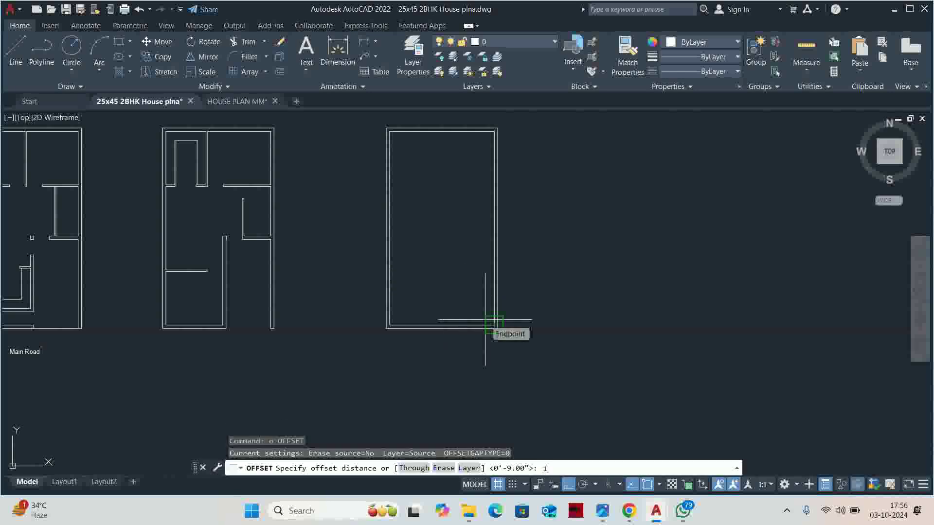
{"action": "key", "text": "Return"}
{"action": "scroll", "coordinate": [491, 321], "scroll_direction": "up", "scroll_amount": 5}
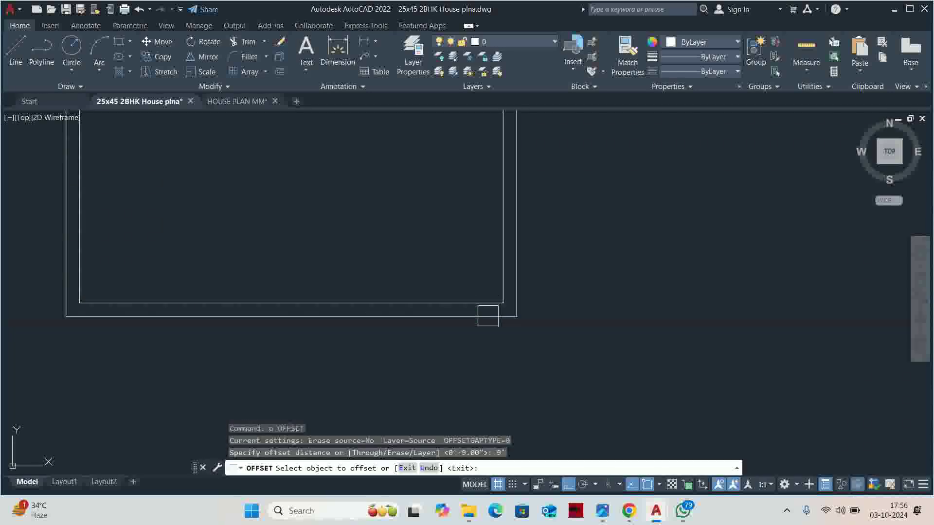
{"action": "left_click", "coordinate": [496, 268]}
{"action": "left_click", "coordinate": [350, 229]}
{"action": "key", "text": "Escape"}
- Offset the new vertical partition line 12 inches to one side
{"action": "scroll", "coordinate": [350, 229], "scroll_direction": "down", "scroll_amount": 2}
{"action": "middle_click_drag", "start_coordinate": [349, 233], "coordinate": [385, 249]}
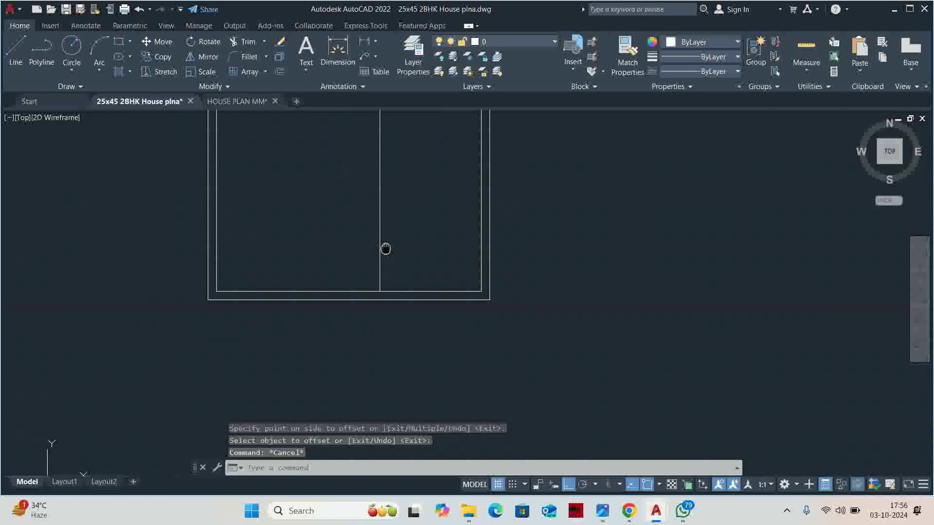
{"action": "key", "text": "Escape"}
{"action": "key", "text": "Escape"}
{"action": "scroll", "coordinate": [399, 255], "scroll_direction": "up", "scroll_amount": 2}
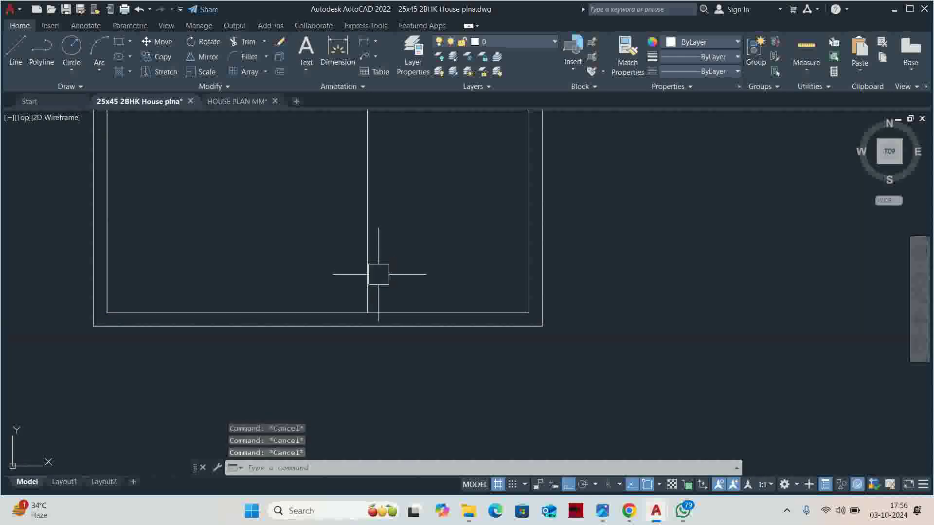
{"action": "key", "text": "Return"}
{"action": "key", "text": "Return"}
{"action": "left_click", "coordinate": [367, 286]}
{"action": "left_click", "coordinate": [308, 261]}
{"action": "key", "text": "Escape"}
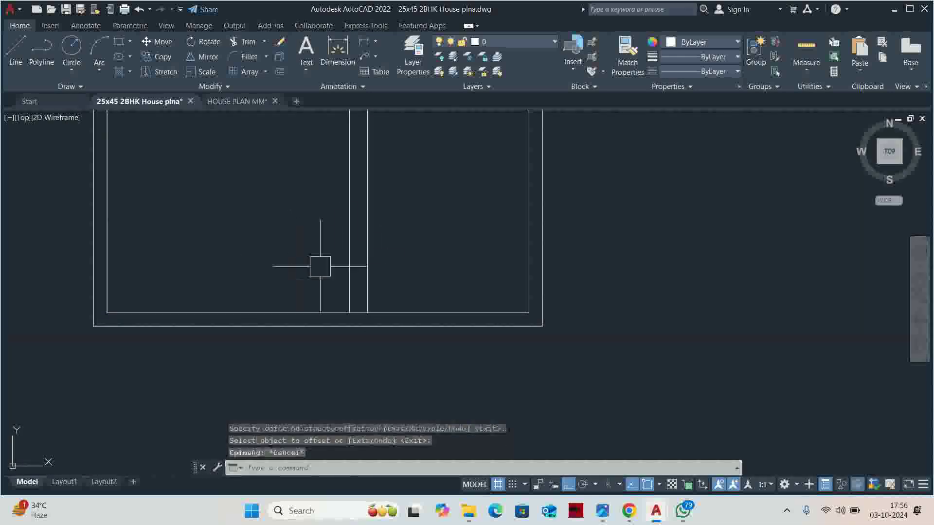
- Delete the unwanted extra vertical line and measure distances across the plan
{"action": "scroll", "coordinate": [319, 265], "scroll_direction": "up", "scroll_amount": 2}
{"action": "left_click", "coordinate": [380, 258]}
{"action": "scroll", "coordinate": [380, 258], "scroll_direction": "down", "scroll_amount": 2}
{"action": "key", "text": "Delete"}
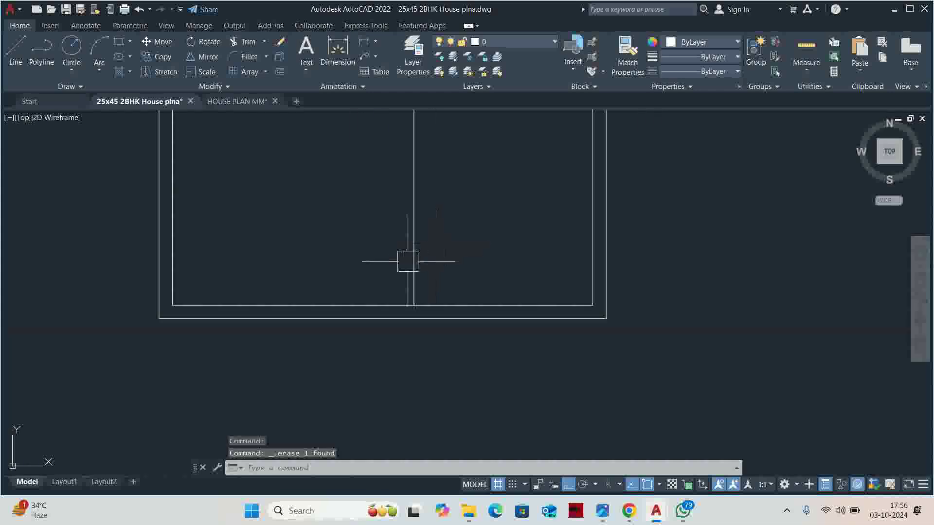
{"action": "left_click", "coordinate": [801, 41]}
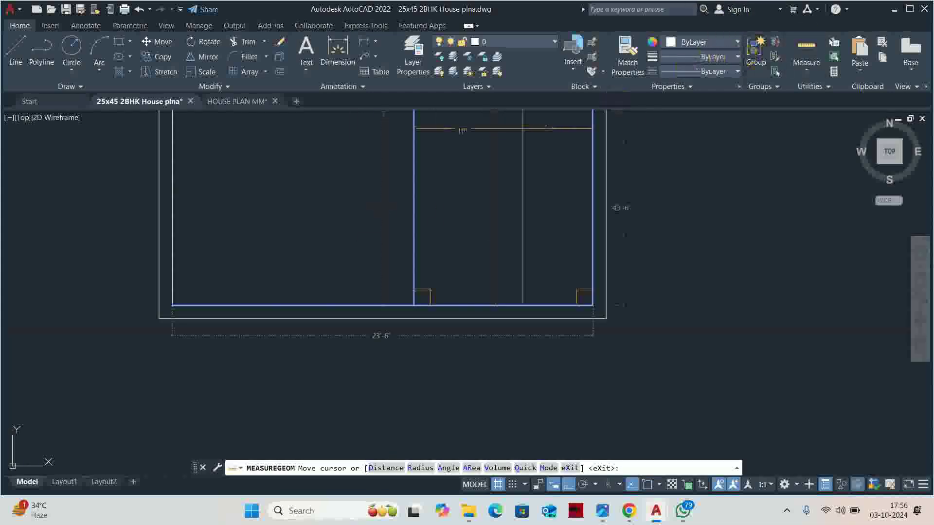
- Offset the vertical partition 4.5 inches to make it a double-line wall
{"action": "key", "text": "Escape"}
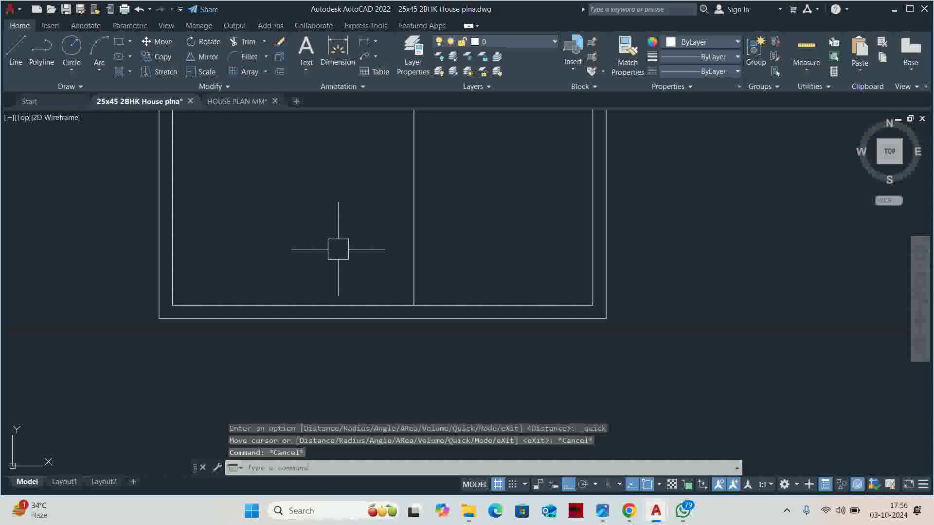
{"action": "type", "text": "o"}
{"action": "key", "text": "Return"}
{"action": "key", "text": "Return"}
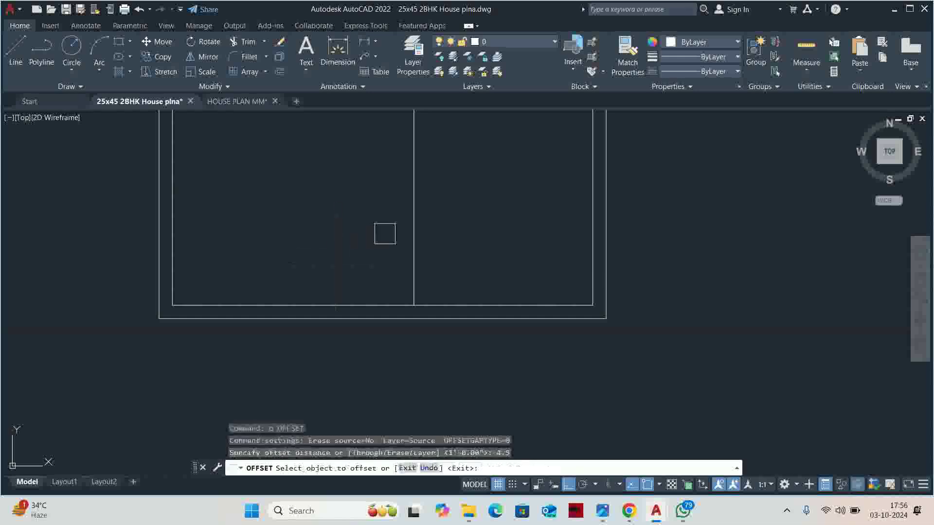
{"action": "left_click", "coordinate": [413, 231]}
{"action": "left_click", "coordinate": [371, 234]}
{"action": "key", "text": "Escape"}
- Extend the new partition line down to the bottom wall
{"action": "middle_click_drag", "start_coordinate": [353, 271], "coordinate": [350, 238]}
{"action": "key", "text": "Escape"}
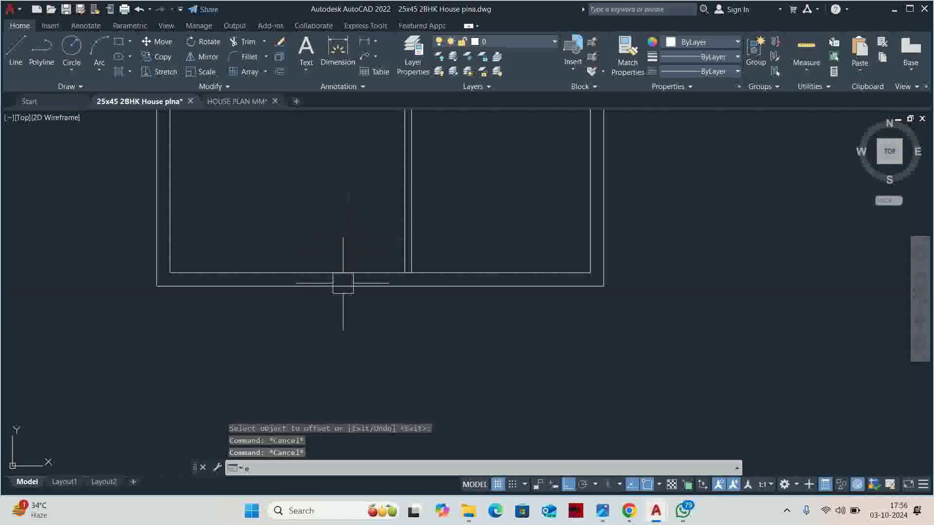
{"action": "type", "text": "ex"}
{"action": "key", "text": "Return"}
{"action": "left_click", "coordinate": [401, 253]}
{"action": "key", "text": "Escape"}
{"action": "key", "text": "Escape"}
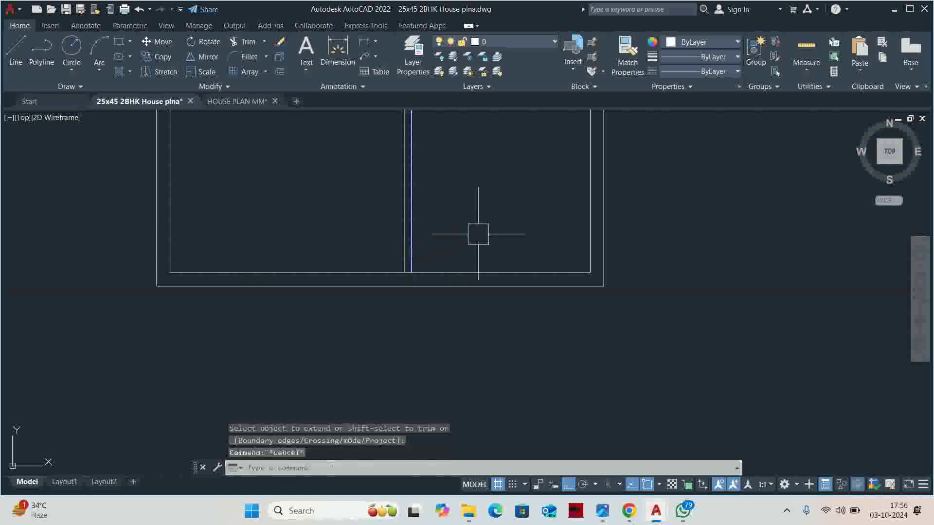
- Offset the bottom inner wall line upward to start a horizontal wall
{"action": "left_click", "coordinate": [480, 231]}
{"action": "left_click", "coordinate": [455, 277]}
{"action": "key", "text": "Escape"}
{"action": "key", "text": "Escape"}
{"action": "key", "text": "Escape"}
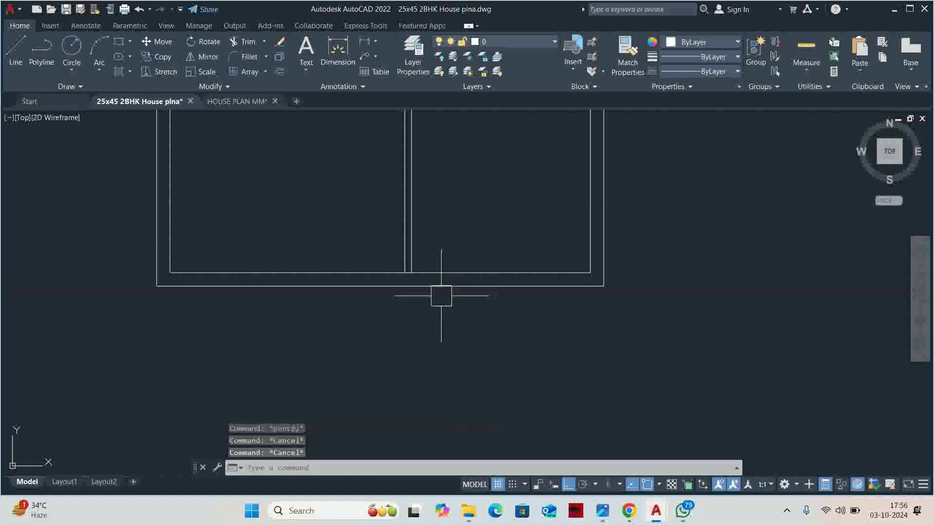
{"action": "type", "text": "o"}
{"action": "key", "text": "Return"}
{"action": "key", "text": "Return"}
{"action": "left_click", "coordinate": [353, 273]}
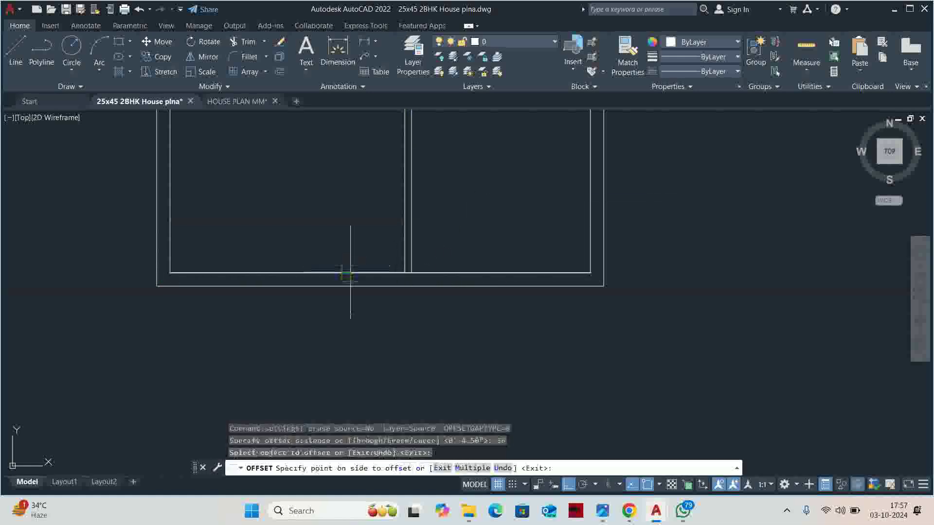
{"action": "left_click", "coordinate": [333, 204]}
{"action": "key", "text": "Return"}
{"action": "middle_click_drag", "start_coordinate": [330, 184], "coordinate": [348, 200]}
- Offset the new horizontal line again just above it for wall thickness
{"action": "key", "text": "Return"}
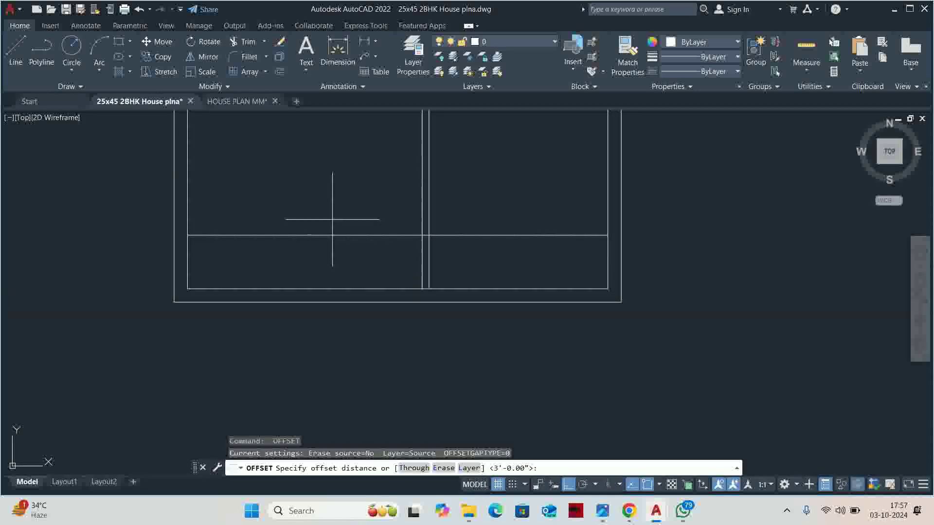
{"action": "type", "text": "9"}
{"action": "key", "text": "Return"}
{"action": "left_click", "coordinate": [340, 236]}
{"action": "left_click", "coordinate": [354, 211]}
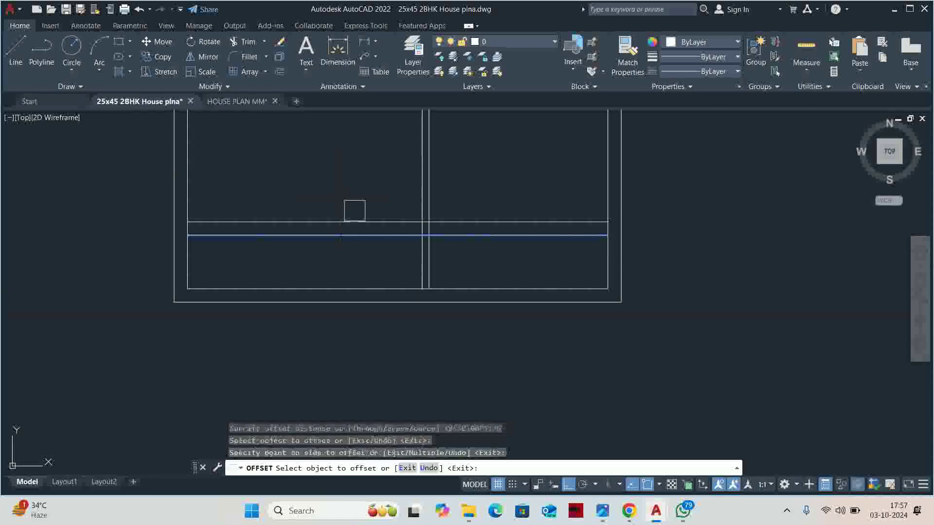
{"action": "left_click", "coordinate": [433, 197]}
{"action": "scroll", "coordinate": [365, 166], "scroll_direction": "up", "scroll_amount": 3}
{"action": "key", "text": "Escape"}
{"action": "key", "text": "Escape"}
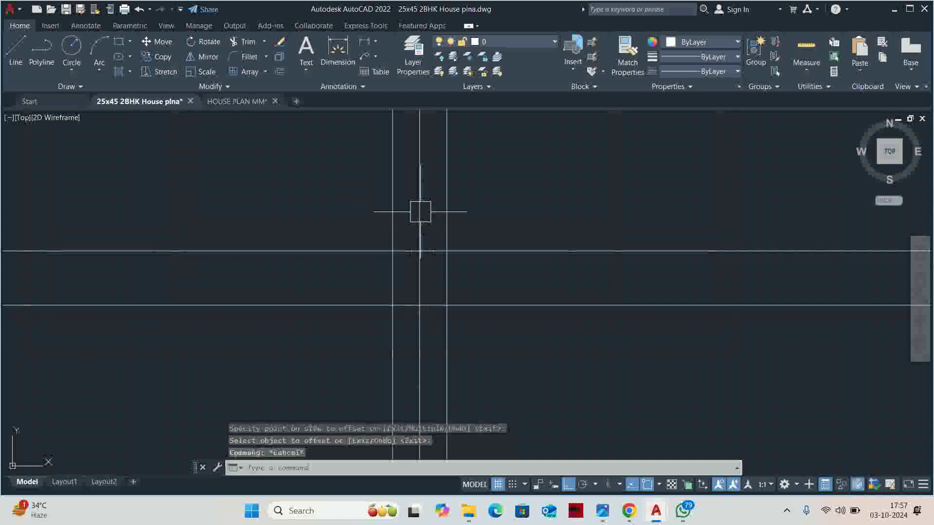
- Start trimming with a fence across the crossing walls
{"action": "left_click", "coordinate": [421, 198]}
{"action": "key", "text": "Escape"}
{"action": "scroll", "coordinate": [421, 223], "scroll_direction": "down", "scroll_amount": 2}
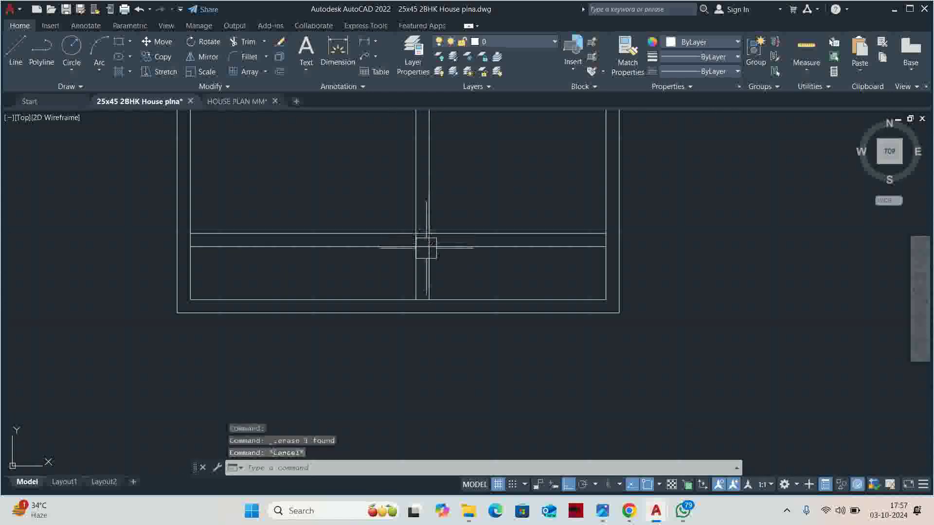
{"action": "type", "text": "tr"}
{"action": "key", "text": "Return"}
{"action": "left_click", "coordinate": [385, 284]}
- Trim the crossing wall segments with a fence line
{"action": "left_click", "coordinate": [546, 240]}
{"action": "key", "text": "Return"}
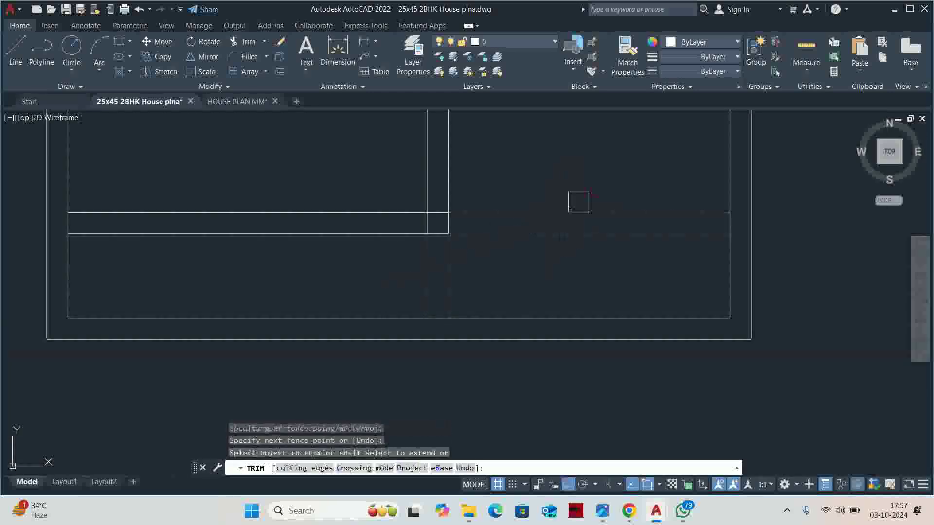
{"action": "scroll", "coordinate": [401, 238], "scroll_direction": "up", "scroll_amount": 4}
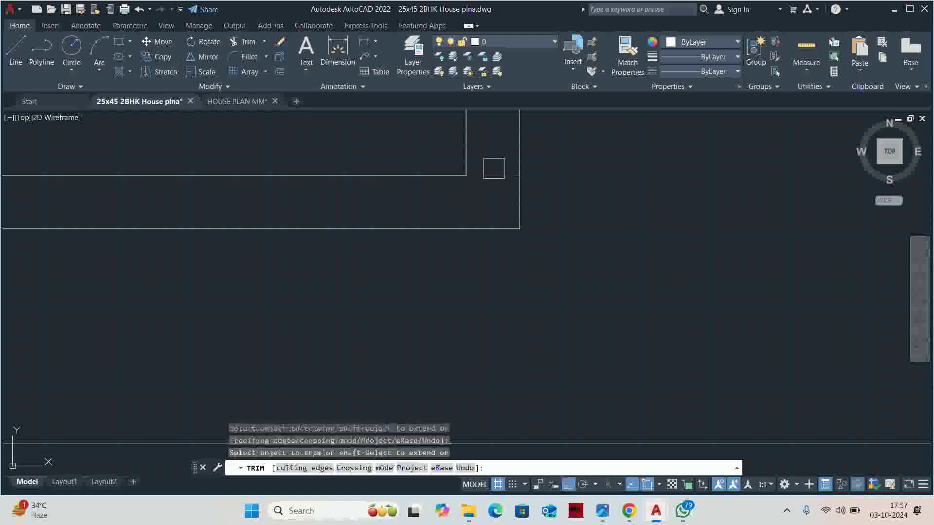
{"action": "scroll", "coordinate": [486, 174], "scroll_direction": "down", "scroll_amount": 5}
{"action": "scroll", "coordinate": [266, 259], "scroll_direction": "up", "scroll_amount": 5}
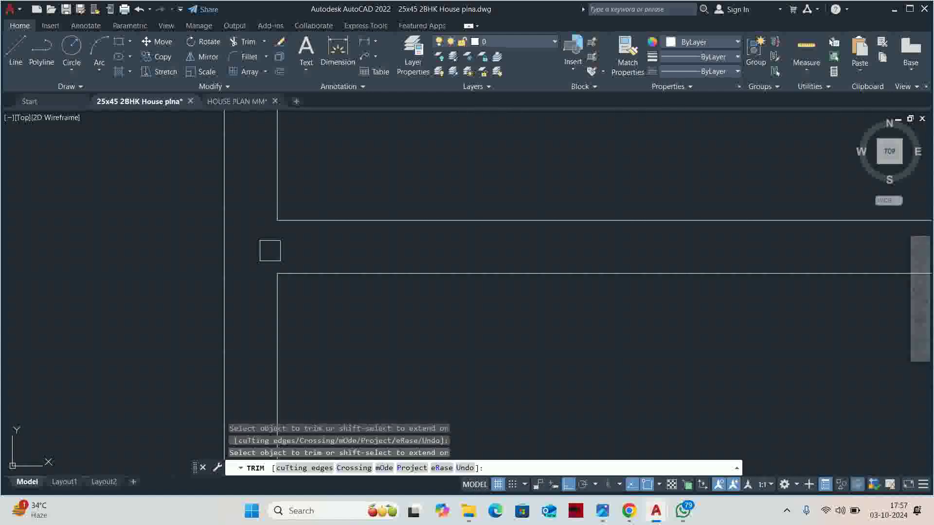
{"action": "key", "text": "Return"}
{"action": "scroll", "coordinate": [270, 251], "scroll_direction": "down", "scroll_amount": 3}
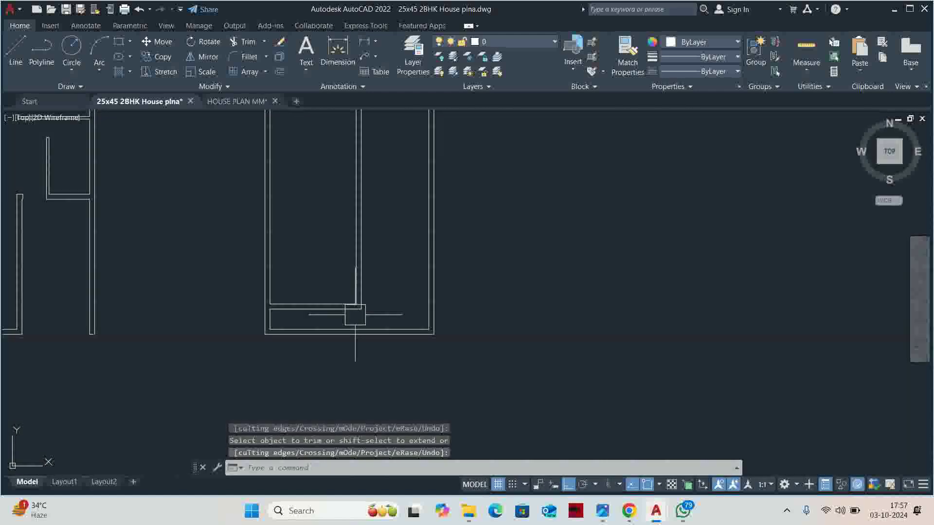
- Extend the inner wall lines to close the narrow strip under the tall room
{"action": "key", "text": "Escape"}
{"action": "key", "text": "Return"}
{"action": "scroll", "coordinate": [379, 307], "scroll_direction": "up", "scroll_amount": 3}
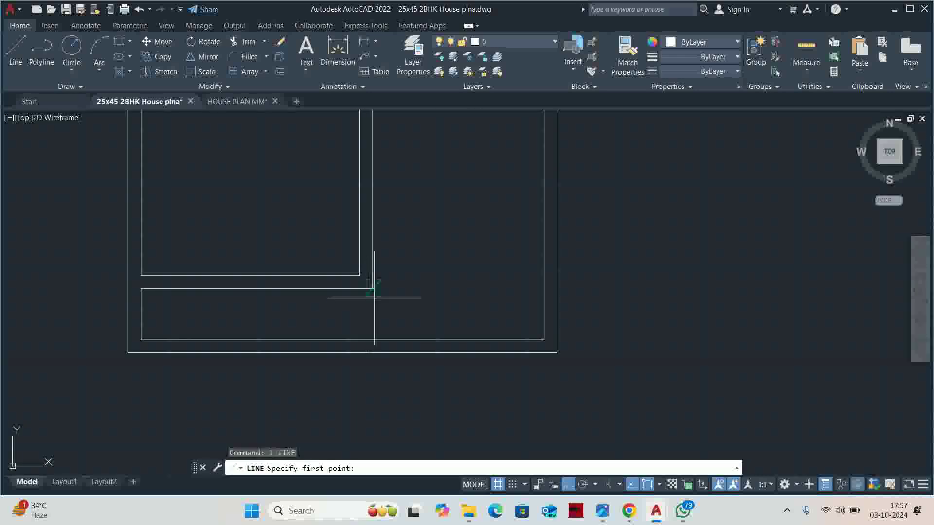
{"action": "key", "text": "Escape"}
{"action": "key", "text": "Escape"}
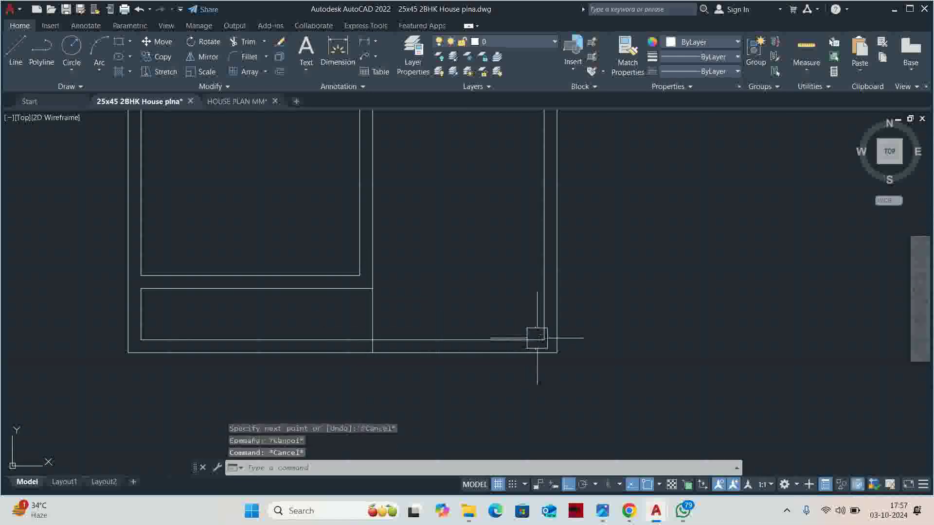
{"action": "type", "text": "e"}
{"action": "key", "text": "Return"}
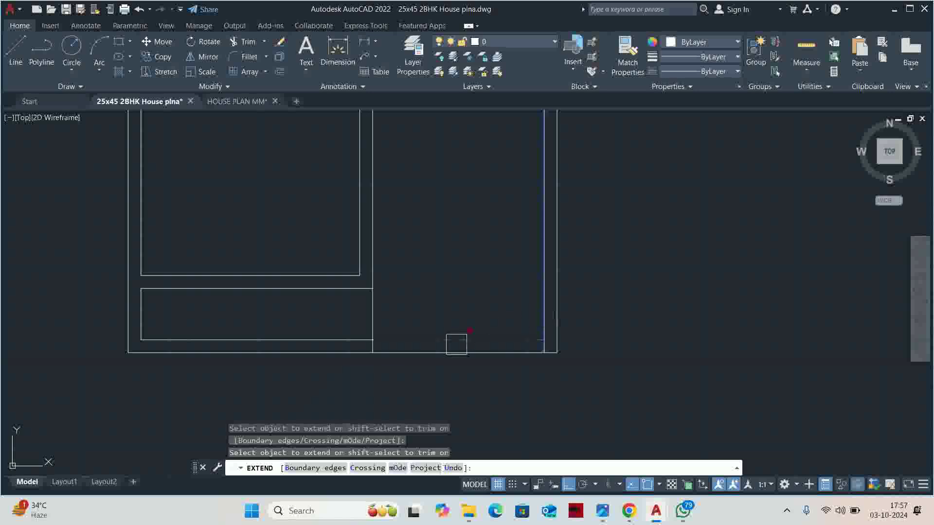
{"action": "scroll", "coordinate": [363, 314], "scroll_direction": "down", "scroll_amount": 3}
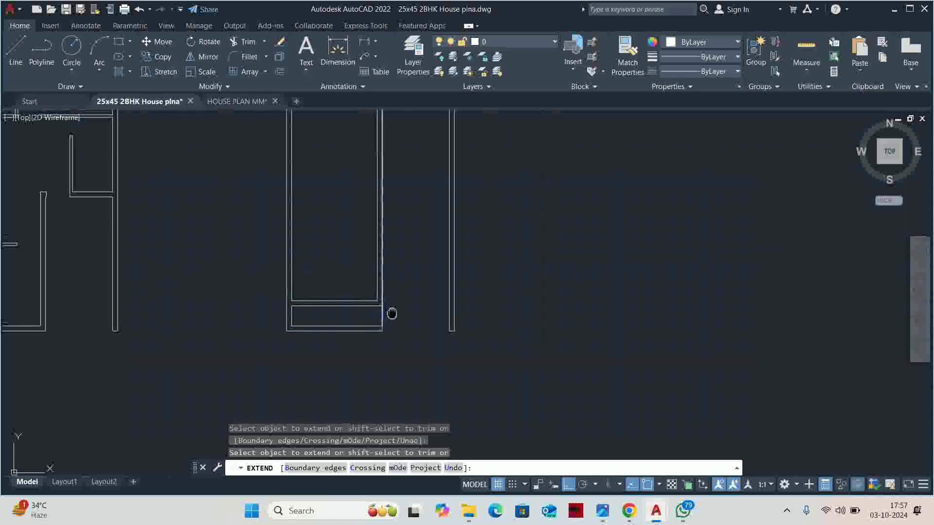
{"action": "key", "text": "Escape"}
- Offset the bottom wall line 18' upward as a new partition
{"action": "type", "text": "o"}
{"action": "key", "text": "Return"}
{"action": "type", "text": "18"}
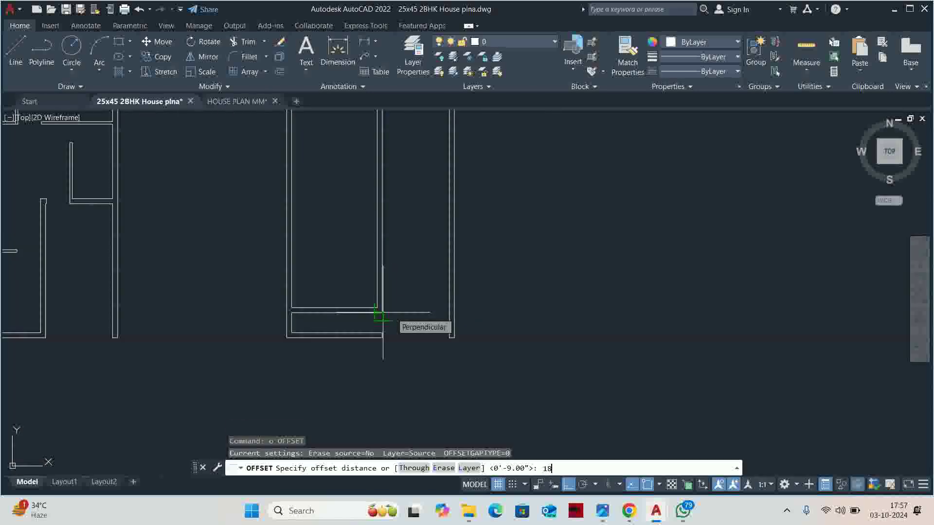
{"action": "key", "text": "Return"}
{"action": "scroll", "coordinate": [376, 327], "scroll_direction": "up", "scroll_amount": 3}
{"action": "left_click", "coordinate": [350, 346]}
{"action": "scroll", "coordinate": [348, 350], "scroll_direction": "down", "scroll_amount": 2}
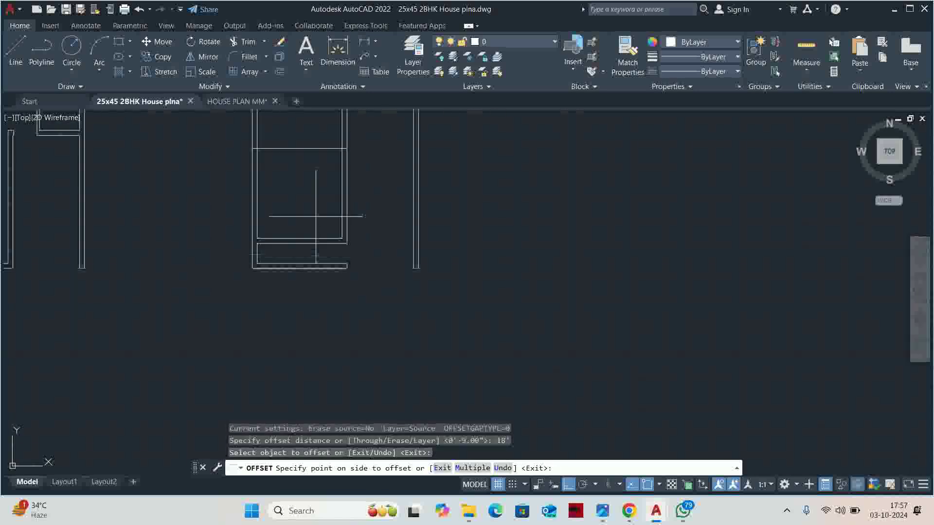
{"action": "scroll", "coordinate": [311, 283], "scroll_direction": "down", "scroll_amount": 1}
{"action": "left_click", "coordinate": [312, 283]}
{"action": "scroll", "coordinate": [337, 258], "scroll_direction": "up", "scroll_amount": 3}
{"action": "key", "text": "Escape"}
{"action": "middle_click_drag", "start_coordinate": [305, 313], "coordinate": [248, 329]}
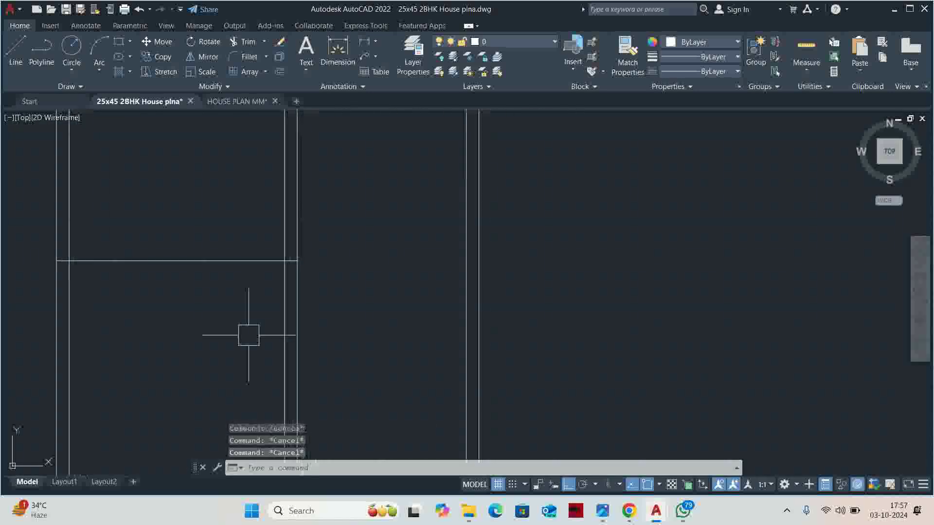
- Offset the new partition line again above it for wall thickness
{"action": "key", "text": "Return"}
{"action": "key", "text": "Return"}
{"action": "left_click", "coordinate": [229, 263]}
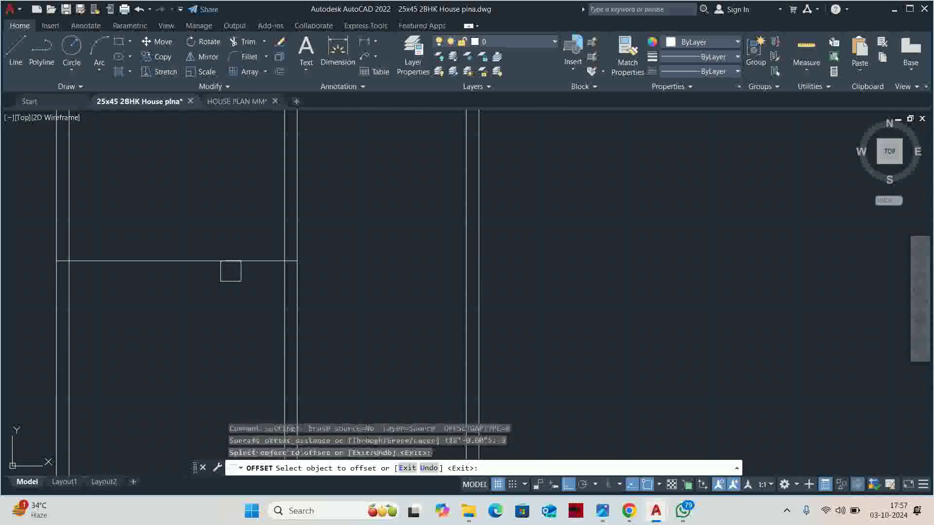
{"action": "left_click", "coordinate": [226, 224]}
{"action": "key", "text": "Escape"}
{"action": "middle_click_drag", "start_coordinate": [232, 212], "coordinate": [62, 243]}
- Fence-extend both partition lines across to the right outer wall
{"action": "type", "text": "ex"}
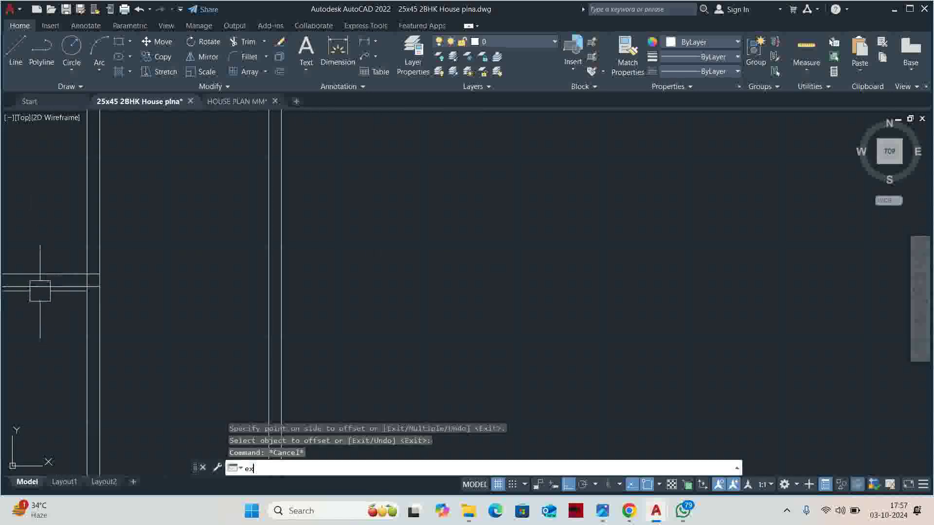
{"action": "key", "text": "Return"}
{"action": "left_click", "coordinate": [62, 244]}
{"action": "left_click", "coordinate": [45, 343]}
{"action": "key", "text": "Return"}
{"action": "left_click", "coordinate": [71, 263]}
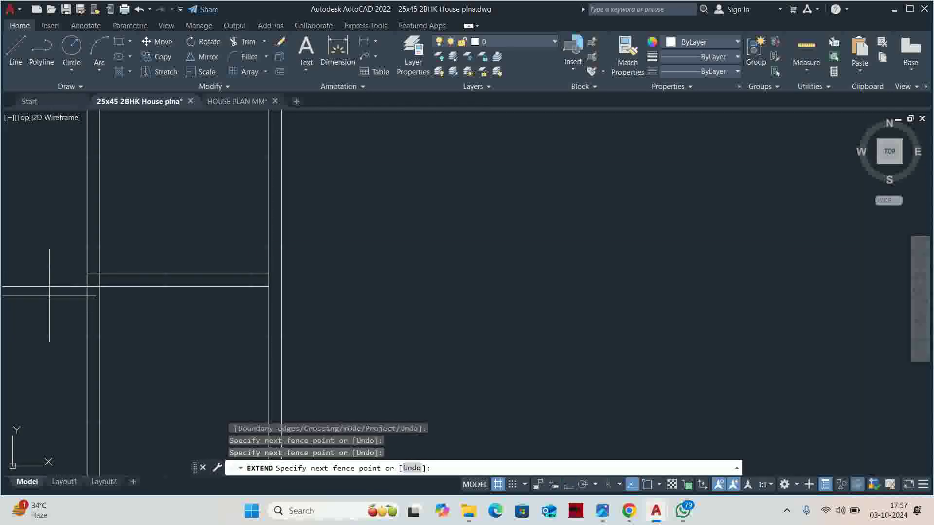
{"action": "key", "text": "Return"}
- Finish extending and review the new double wall and its corner
{"action": "scroll", "coordinate": [77, 277], "scroll_direction": "up", "scroll_amount": 8}
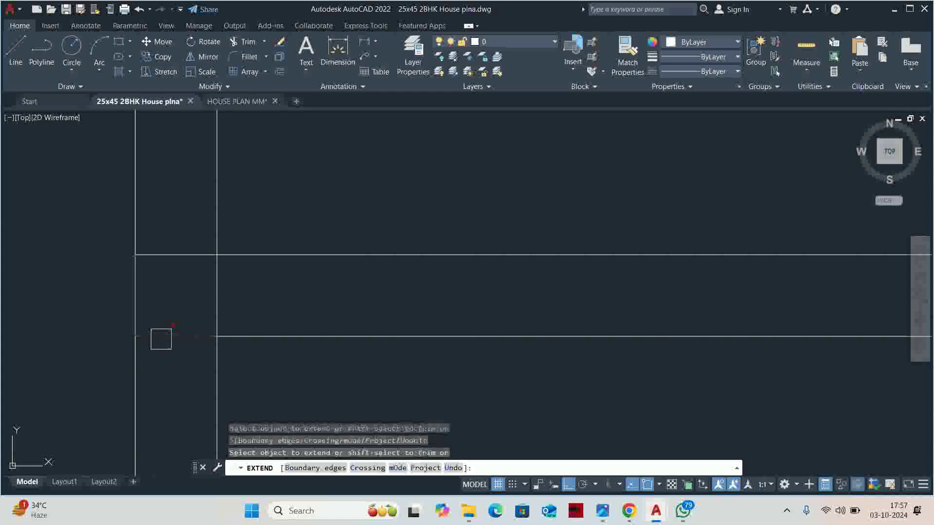
{"action": "scroll", "coordinate": [216, 218], "scroll_direction": "down", "scroll_amount": 5}
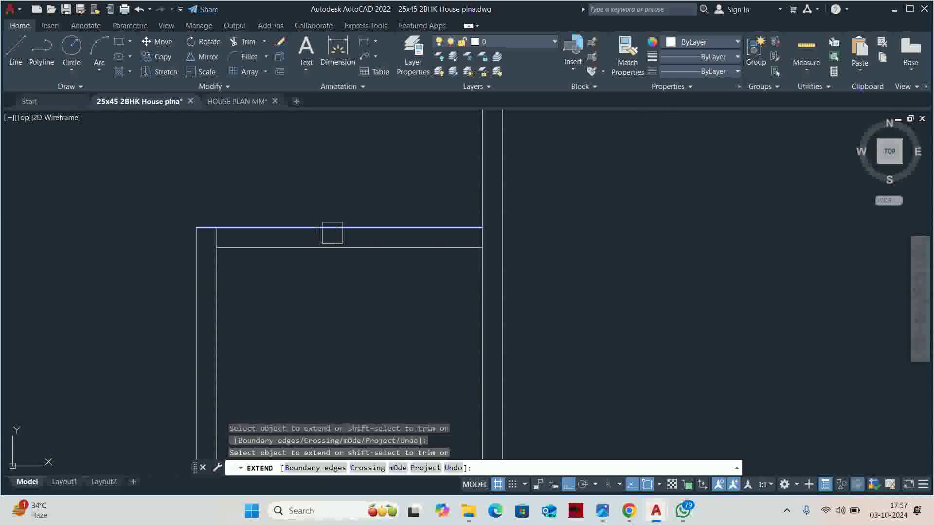
{"action": "mouse_move", "coordinate": [216, 217]}
{"action": "middle_mouse_down"}
{"action": "mouse_move", "coordinate": [429, 252]}
{"action": "mouse_move", "coordinate": [397, 294]}
{"action": "middle_mouse_up"}
{"action": "key", "text": "Return"}
{"action": "scroll", "coordinate": [429, 252], "scroll_direction": "down", "scroll_amount": 3}
{"action": "key", "text": "Escape"}
{"action": "scroll", "coordinate": [429, 252], "scroll_direction": "down", "scroll_amount": 3}
{"action": "middle_click_drag", "start_coordinate": [398, 242], "coordinate": [396, 286]}
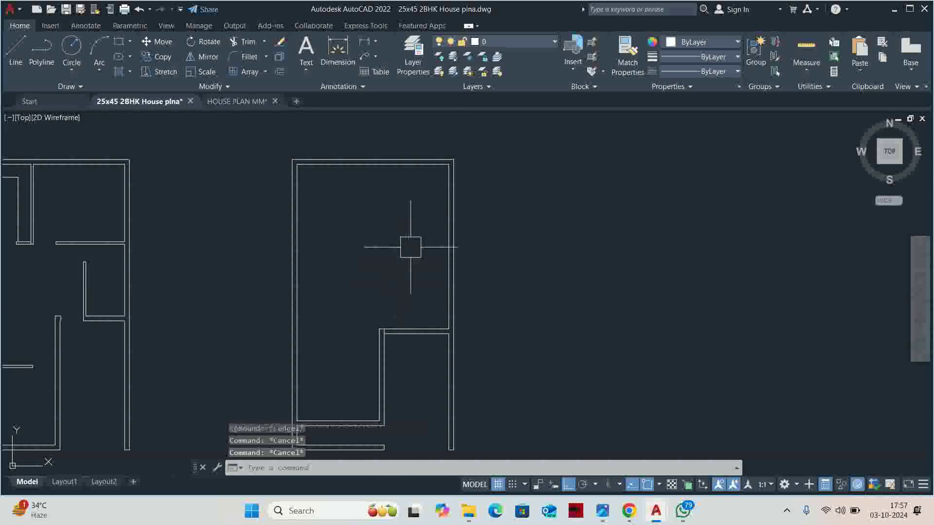
- Offset the room's top wall line 12' downward to start the partition
{"action": "type", "text": "o"}
{"action": "key", "text": "Return"}
{"action": "type", "text": "12'"}
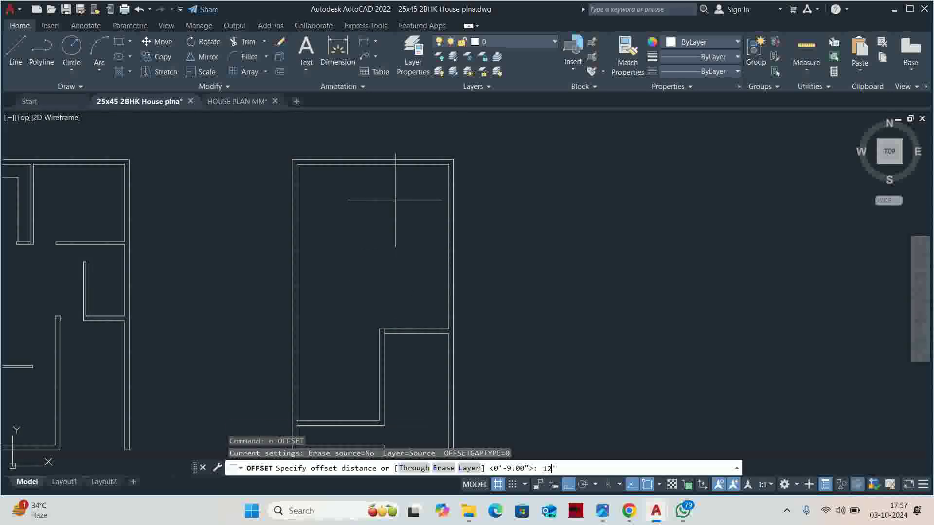
{"action": "key", "text": "Return"}
{"action": "scroll", "coordinate": [372, 159], "scroll_direction": "up", "scroll_amount": 2}
{"action": "left_click", "coordinate": [365, 165]}
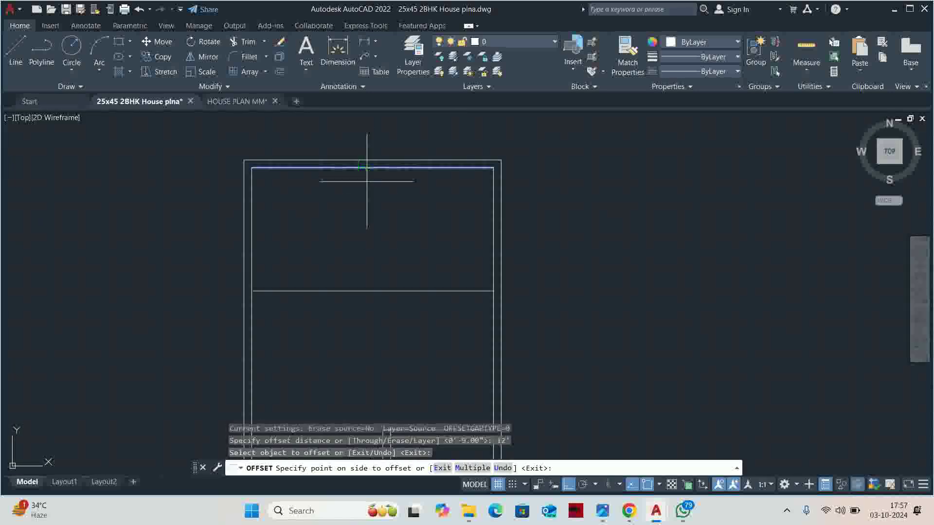
{"action": "left_click", "coordinate": [365, 213]}
{"action": "key", "text": "Escape"}
{"action": "scroll", "coordinate": [359, 214], "scroll_direction": "down", "scroll_amount": 2}
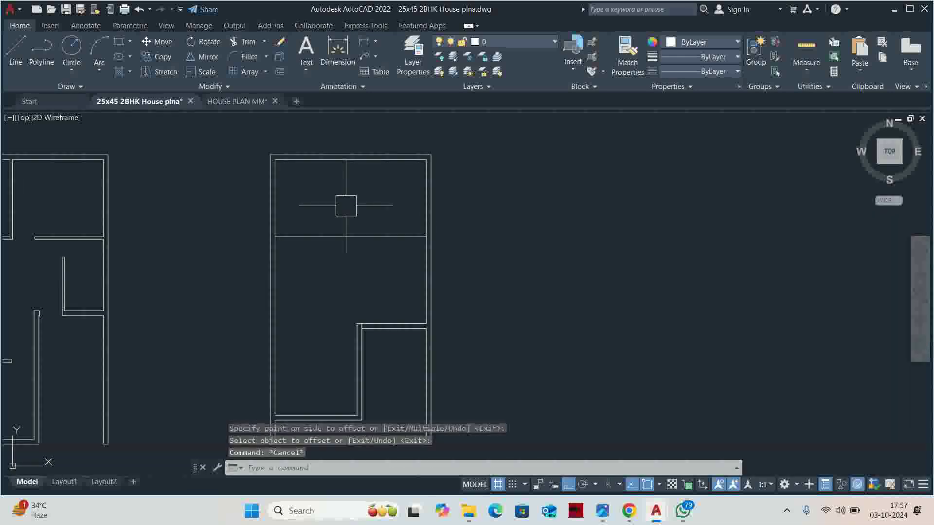
{"action": "key", "text": "Escape"}
{"action": "key", "text": "Escape"}
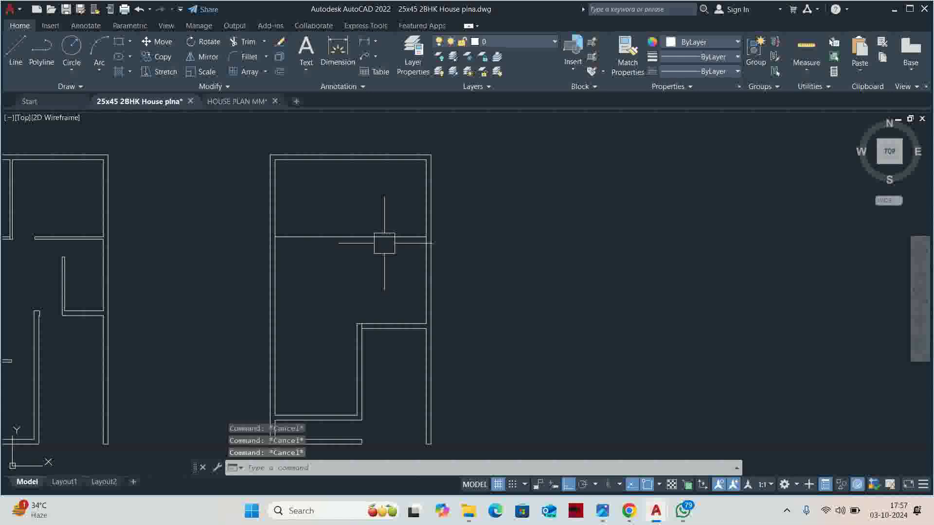
- Offset the new partition line 4.5" to give the wall its thickness
{"action": "type", "text": "o"}
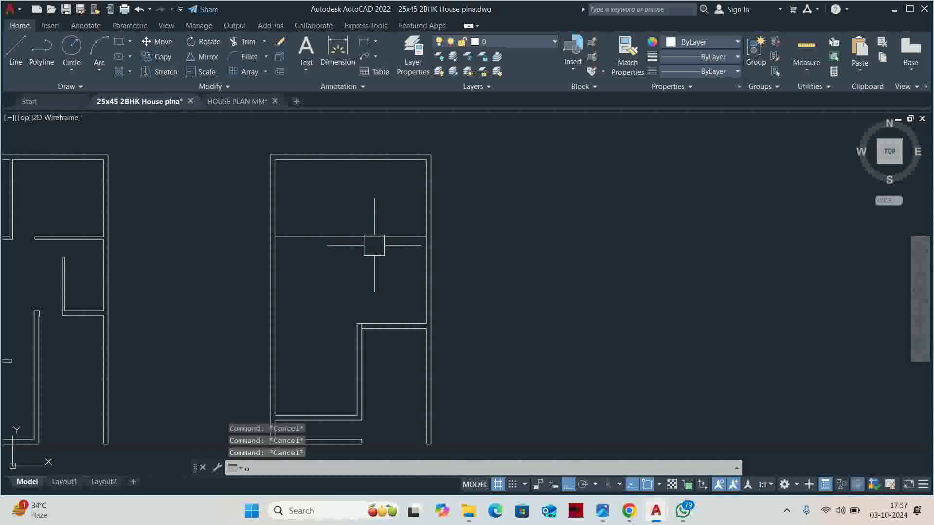
{"action": "key", "text": "Return"}
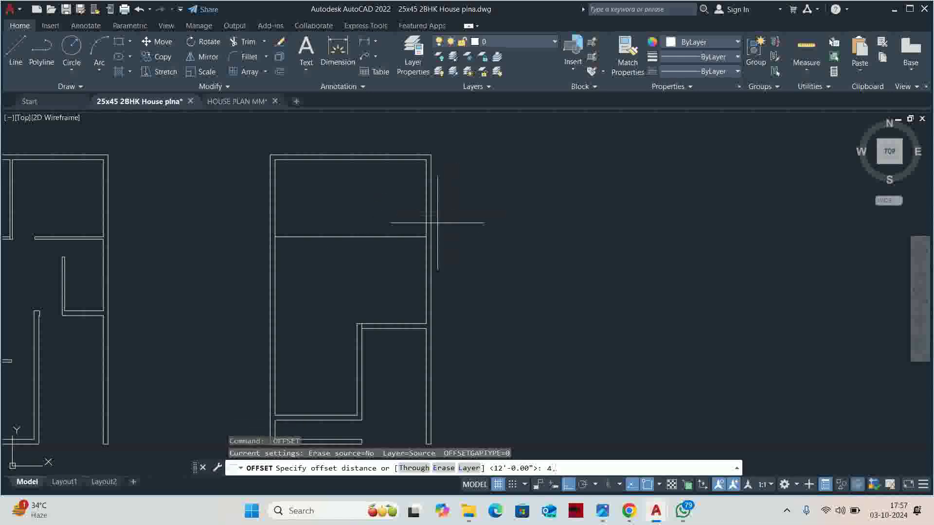
{"action": "key", "text": "Return"}
{"action": "left_click", "coordinate": [414, 237]}
{"action": "left_click", "coordinate": [382, 272]}
{"action": "key", "text": "Escape"}
{"action": "middle_click_drag", "start_coordinate": [382, 274], "coordinate": [412, 222]}
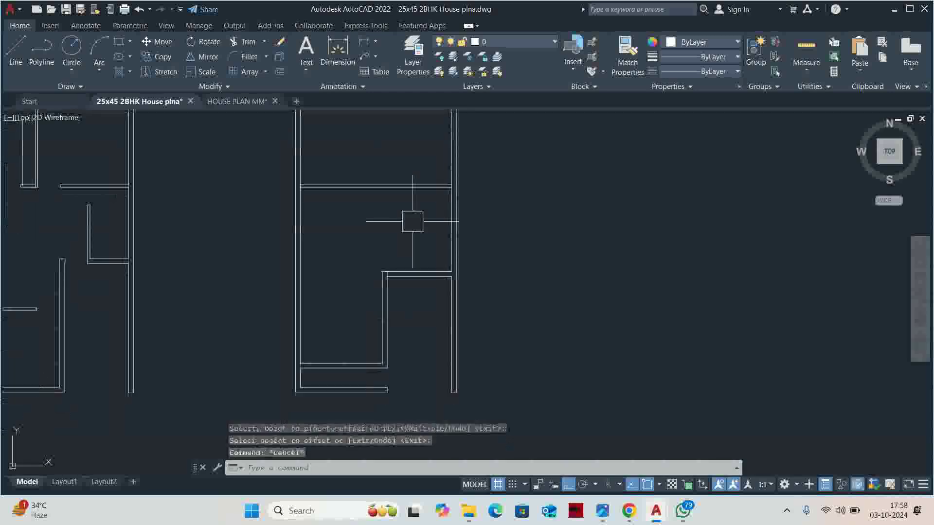
{"action": "key", "text": "Escape"}
{"action": "scroll", "coordinate": [371, 270], "scroll_direction": "up", "scroll_amount": 2}
{"action": "middle_click_drag", "start_coordinate": [371, 271], "coordinate": [391, 226]}
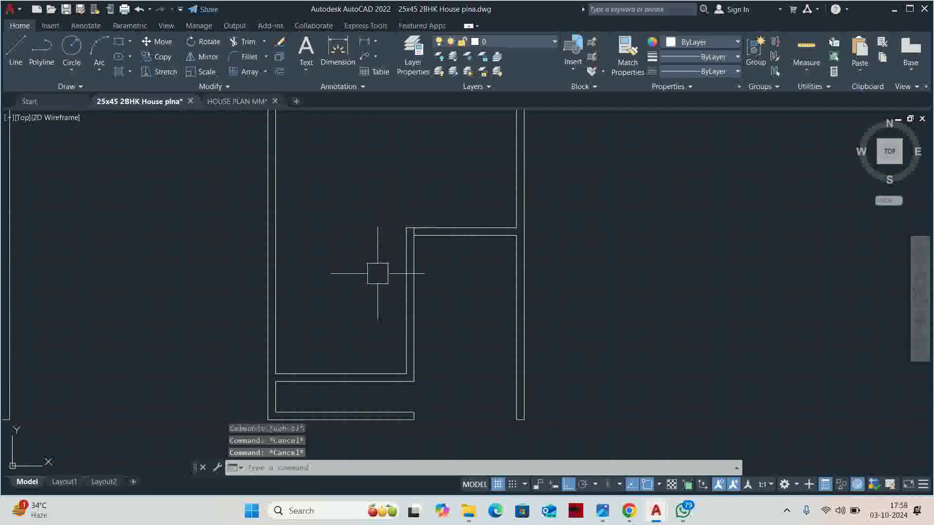
- Check a wall's length with a linear dimension, cancelling without placing it
{"action": "type", "text": "dli"}
{"action": "key", "text": "Return"}
{"action": "key", "text": "Return"}
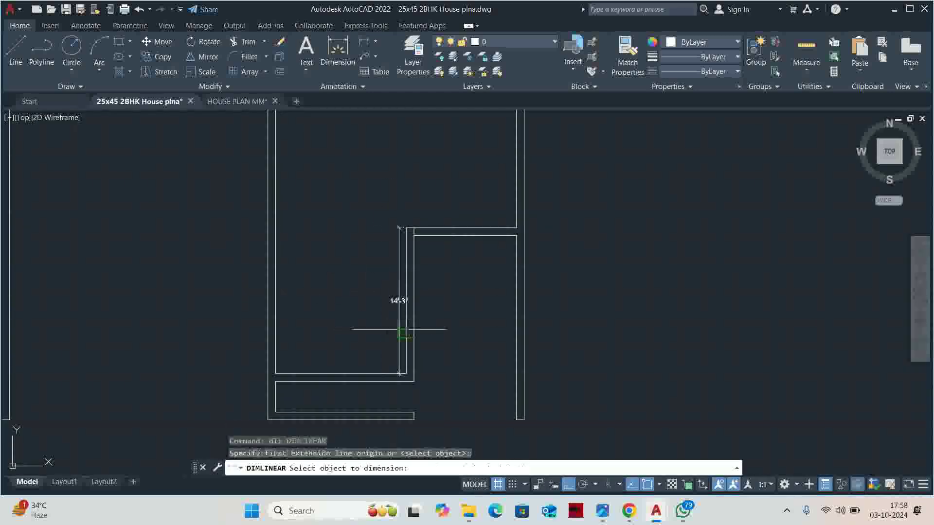
{"action": "left_click", "coordinate": [407, 321]}
{"action": "scroll", "coordinate": [369, 329], "scroll_direction": "up", "scroll_amount": 4}
{"action": "key", "text": "Escape"}
{"action": "scroll", "coordinate": [368, 329], "scroll_direction": "down", "scroll_amount": 4}
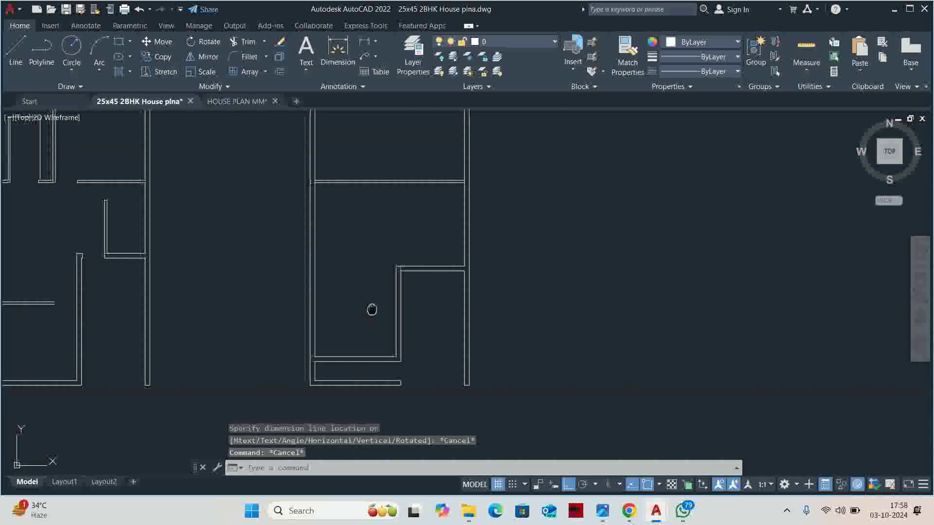
{"action": "key", "text": "Escape"}
{"action": "mouse_move", "coordinate": [370, 308]}
{"action": "middle_mouse_down"}
{"action": "mouse_move", "coordinate": [367, 229]}
{"action": "mouse_move", "coordinate": [368, 282]}
{"action": "middle_mouse_up"}
{"action": "key", "text": "Escape"}
{"action": "left_click", "coordinate": [368, 282]}
- Erase the two short bottom wall lines and join the split wall lines into one
{"action": "left_click", "coordinate": [335, 253]}
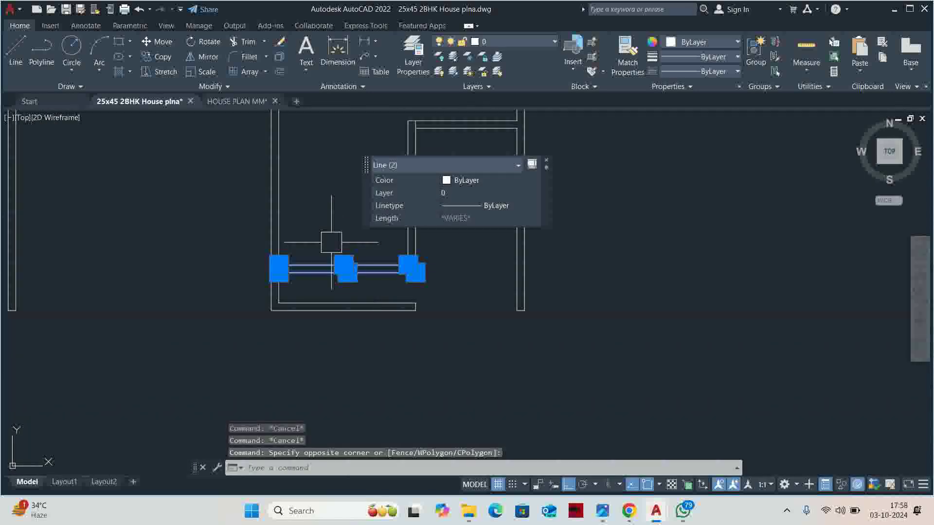
{"action": "key", "text": "Delete"}
{"action": "type", "text": "j"}
{"action": "key", "text": "Return"}
{"action": "scroll", "coordinate": [262, 280], "scroll_direction": "up", "scroll_amount": 2}
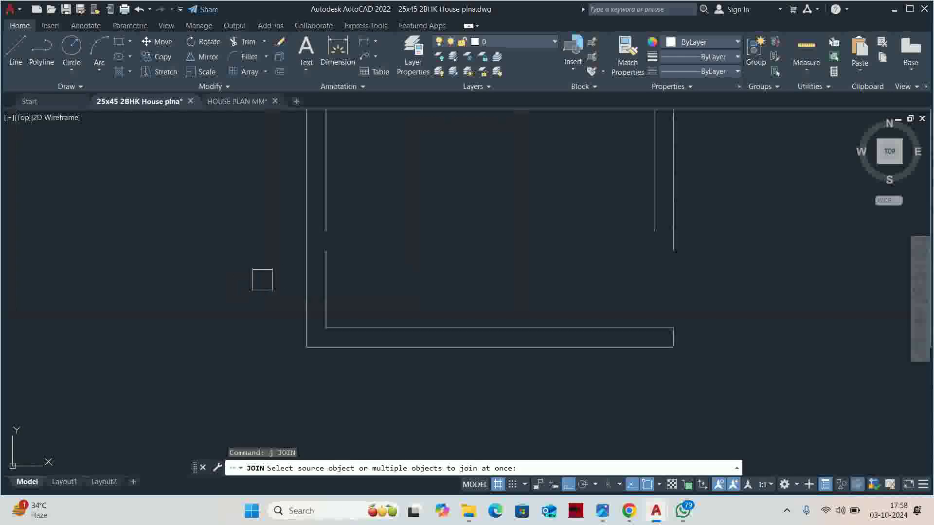
{"action": "left_click", "coordinate": [317, 272]}
{"action": "left_click", "coordinate": [325, 209]}
{"action": "key", "text": "Return"}
{"action": "key", "text": "Escape"}
{"action": "scroll", "coordinate": [396, 241], "scroll_direction": "down", "scroll_amount": 3}
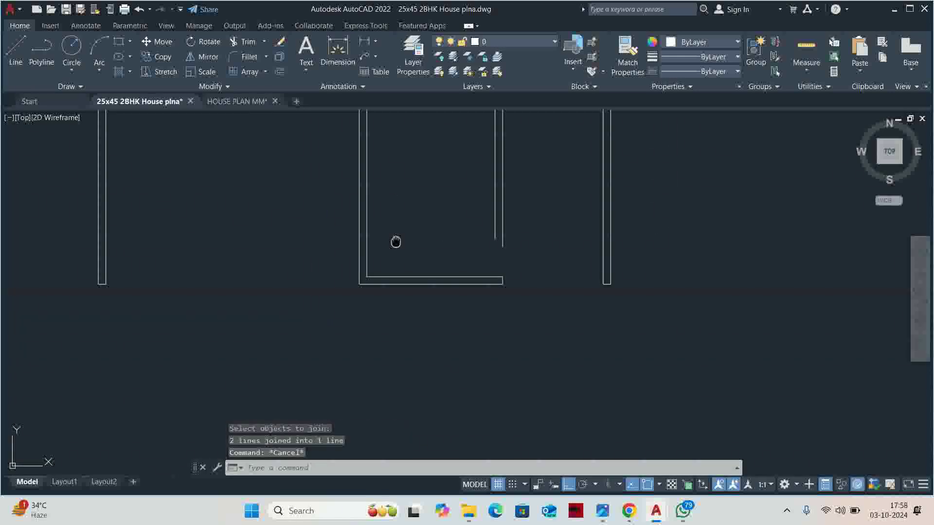
{"action": "type", "text": "ex"}
- Extend the wall line with a fence to close the corner
{"action": "key", "text": "Return"}
{"action": "left_click", "coordinate": [437, 251]}
{"action": "left_click", "coordinate": [559, 204]}
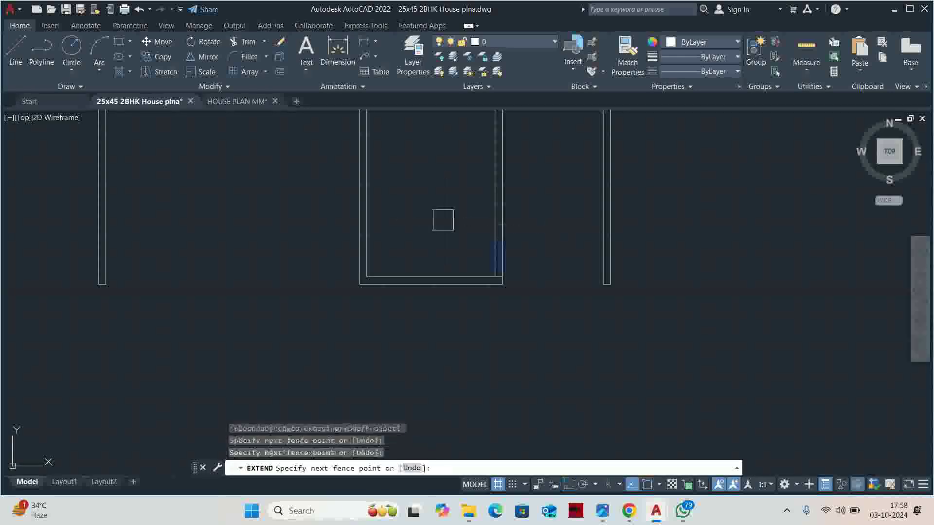
{"action": "key", "text": "Return"}
{"action": "scroll", "coordinate": [492, 281], "scroll_direction": "up", "scroll_amount": 3}
{"action": "scroll", "coordinate": [492, 281], "scroll_direction": "up", "scroll_amount": 2}
{"action": "scroll", "coordinate": [512, 285], "scroll_direction": "down", "scroll_amount": 3}
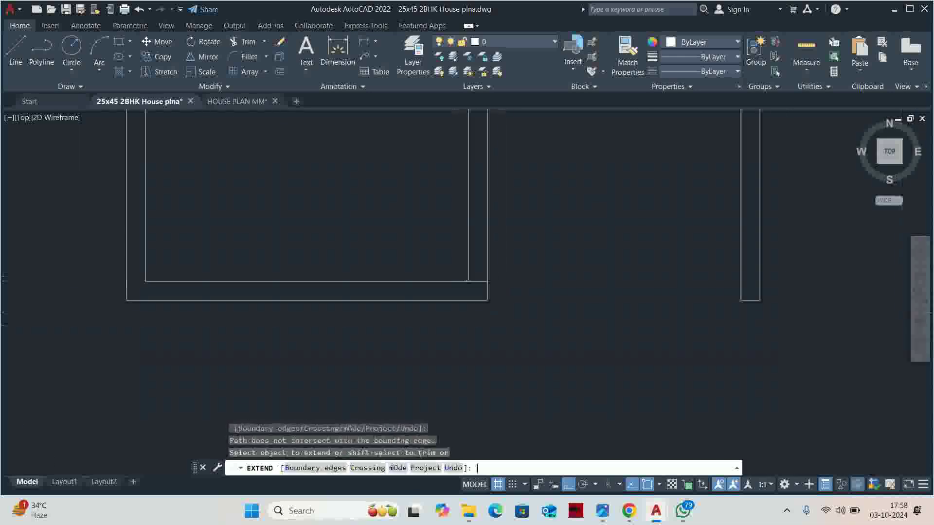
{"action": "key", "text": "Escape"}
{"action": "scroll", "coordinate": [454, 258], "scroll_direction": "up", "scroll_amount": 3}
- Start trimming the wall lines, then cancel without trimming
{"action": "type", "text": "tr"}
{"action": "key", "text": "Return"}
{"action": "scroll", "coordinate": [459, 265], "scroll_direction": "down", "scroll_amount": 3}
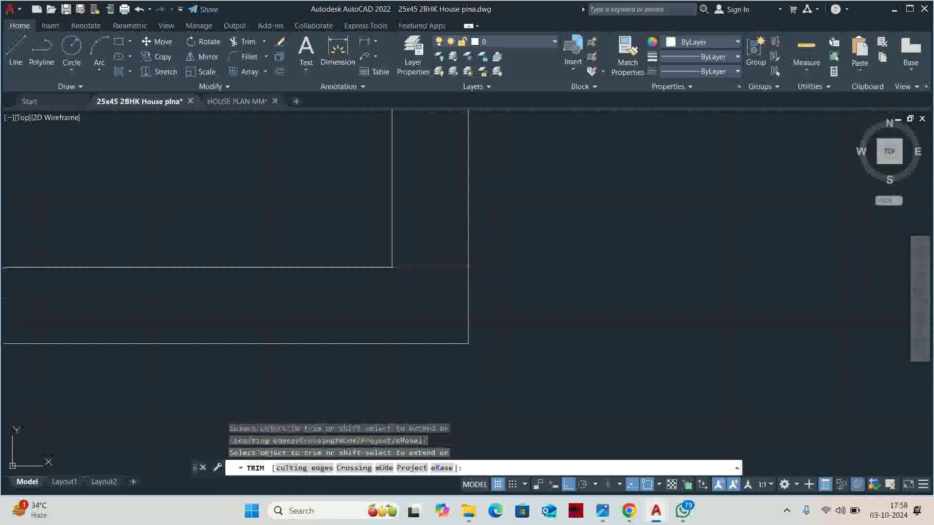
{"action": "key", "text": "Escape"}
{"action": "key", "text": "Escape"}
{"action": "scroll", "coordinate": [423, 246], "scroll_direction": "down", "scroll_amount": 2}
{"action": "scroll", "coordinate": [408, 235], "scroll_direction": "down", "scroll_amount": 3}
{"action": "scroll", "coordinate": [409, 238], "scroll_direction": "up", "scroll_amount": 3}
- Measure the room's dimensions before placing the partition
{"action": "scroll", "coordinate": [417, 221], "scroll_direction": "up", "scroll_amount": 1}
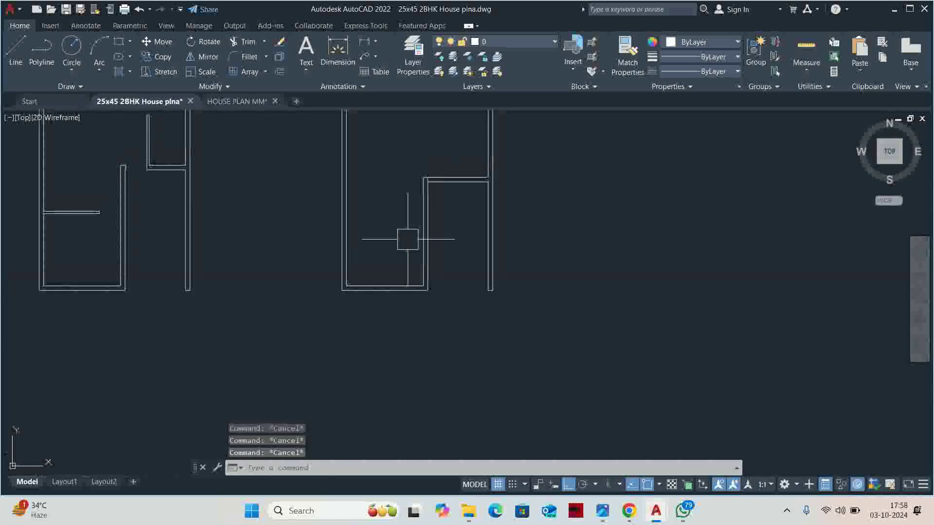
{"action": "type", "text": "o"}
{"action": "key", "text": "Return"}
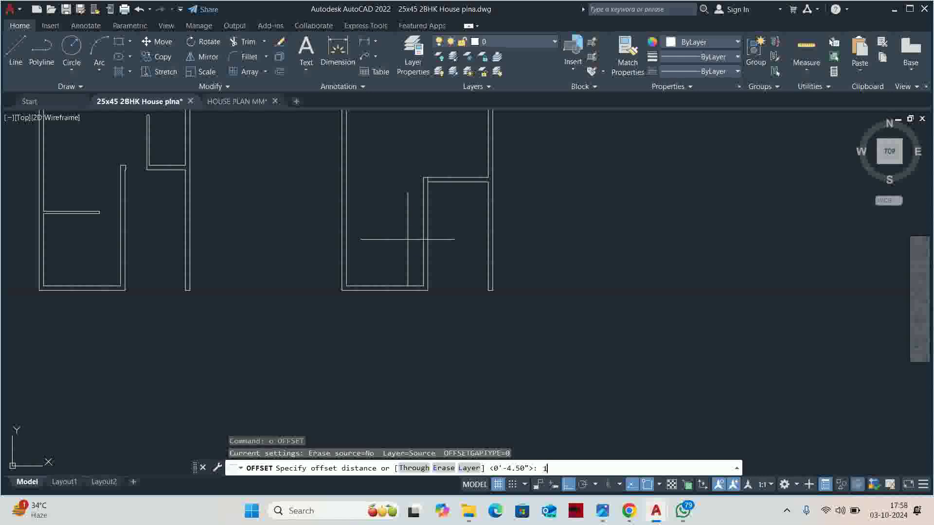
{"action": "key", "text": "Escape"}
{"action": "left_click", "coordinate": [806, 48]}
{"action": "scroll", "coordinate": [380, 251], "scroll_direction": "up", "scroll_amount": 2}
{"action": "scroll", "coordinate": [388, 256], "scroll_direction": "up", "scroll_amount": 2}
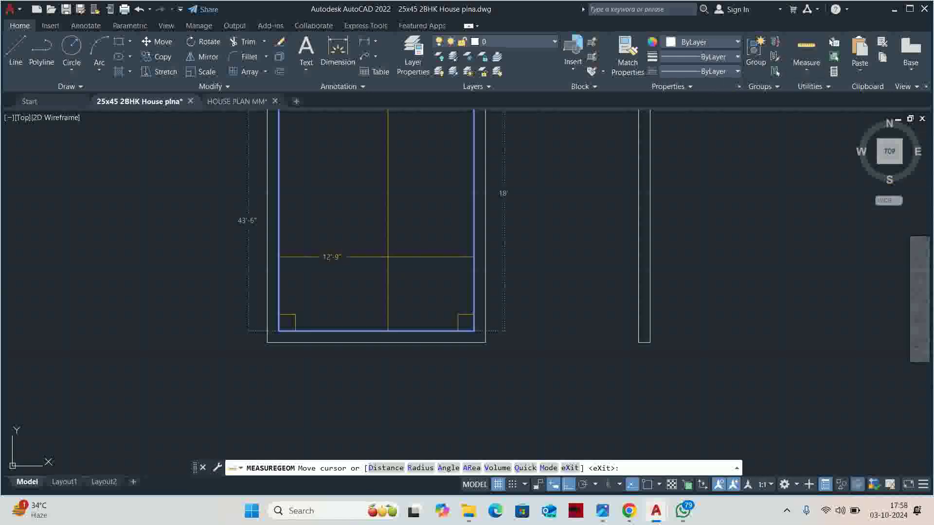
{"action": "key", "text": "Escape"}
- Offset the room's bottom wall line 10' upward as the new partition
{"action": "type", "text": "o"}
{"action": "key", "text": "Return"}
{"action": "type", "text": "10'"}
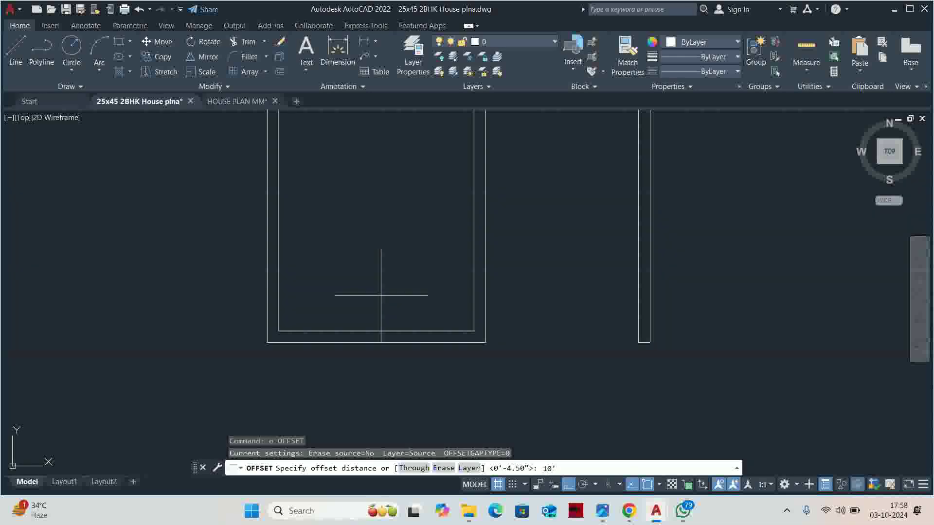
{"action": "key", "text": "Return"}
{"action": "left_click", "coordinate": [375, 331]}
{"action": "left_click", "coordinate": [371, 241]}
{"action": "key", "text": "Return"}
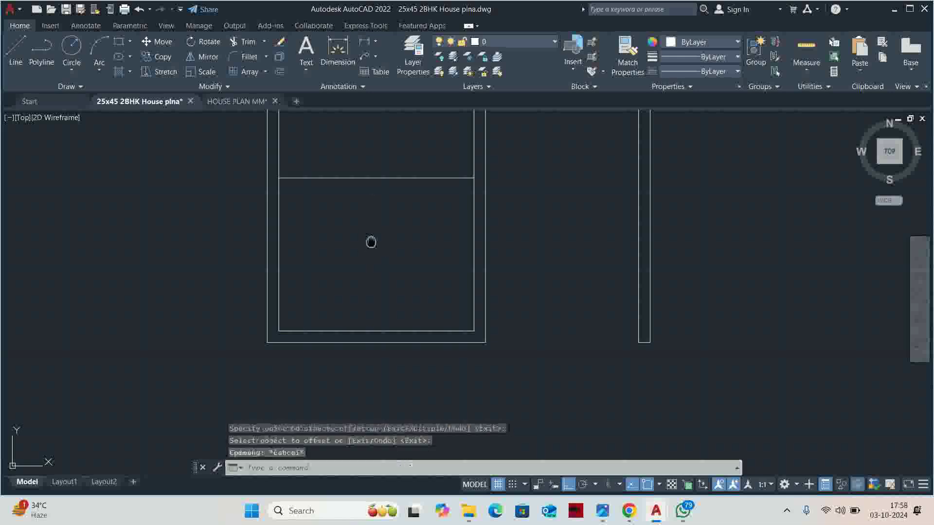
{"action": "middle_click_drag", "start_coordinate": [371, 242], "coordinate": [359, 264]}
- Offset the horizontal partition line 4.5 to make it a double-line wall
{"action": "key", "text": "Return"}
{"action": "key", "text": "Return"}
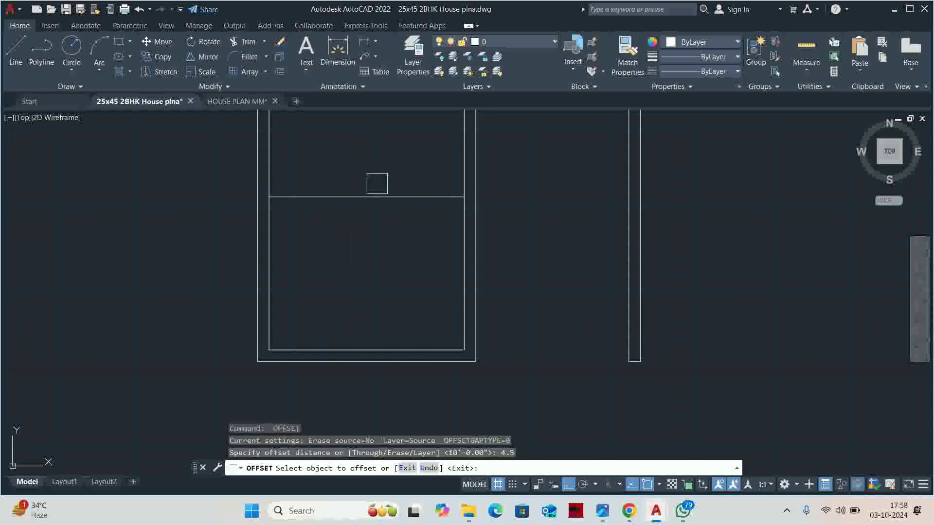
{"action": "left_click", "coordinate": [375, 197]}
{"action": "left_click", "coordinate": [375, 161]}
{"action": "key", "text": "Escape"}
{"action": "key", "text": "Escape"}
{"action": "middle_click_drag", "start_coordinate": [449, 198], "coordinate": [448, 256]}
- Start a trim at the wall junction, cancel it, and zoom to inspect the walls
{"action": "key", "text": "Escape"}
{"action": "scroll", "coordinate": [448, 256], "scroll_direction": "up", "scroll_amount": 6}
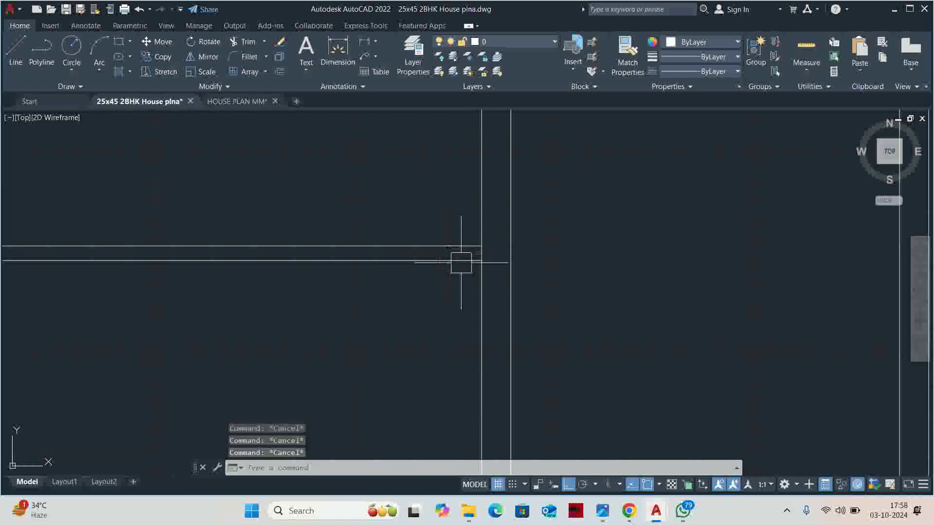
{"action": "key", "text": "Return"}
{"action": "scroll", "coordinate": [462, 246], "scroll_direction": "down", "scroll_amount": 5}
{"action": "key", "text": "Escape"}
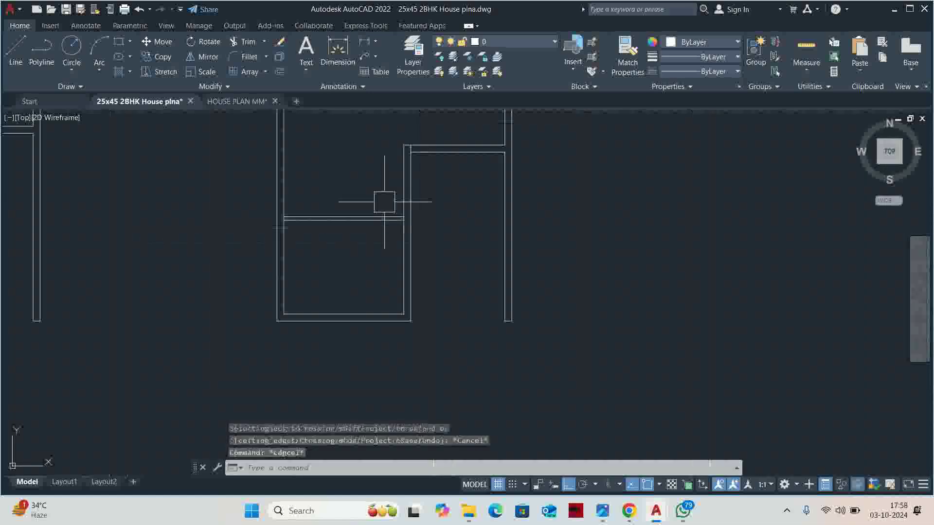
{"action": "key", "text": "Escape"}
{"action": "key", "text": "Escape"}
{"action": "scroll", "coordinate": [424, 186], "scroll_direction": "up", "scroll_amount": 2}
{"action": "scroll", "coordinate": [440, 211], "scroll_direction": "up", "scroll_amount": 2}
{"action": "scroll", "coordinate": [436, 248], "scroll_direction": "down", "scroll_amount": 4}
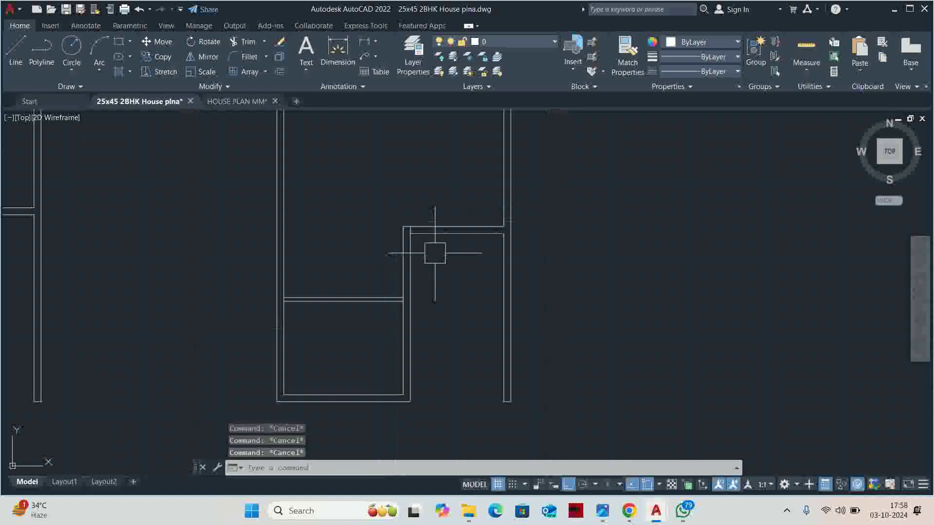
{"action": "scroll", "coordinate": [433, 234], "scroll_direction": "down", "scroll_amount": 3}
{"action": "scroll", "coordinate": [435, 231], "scroll_direction": "up", "scroll_amount": 4}
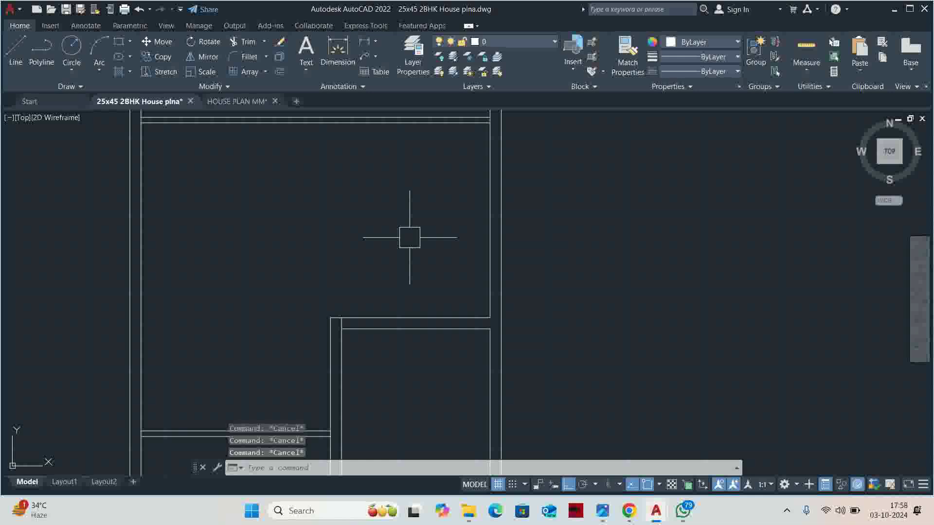
- Begin an 8' offset of the left wall line, then cancel it
{"action": "mouse_move", "coordinate": [409, 262]}
{"action": "middle_mouse_down"}
{"action": "mouse_move", "coordinate": [424, 242]}
{"action": "mouse_move", "coordinate": [419, 256]}
{"action": "middle_mouse_up"}
{"action": "middle_click_drag", "start_coordinate": [444, 183], "coordinate": [444, 79]}
{"action": "scroll", "coordinate": [443, 253], "scroll_direction": "down", "scroll_amount": 2}
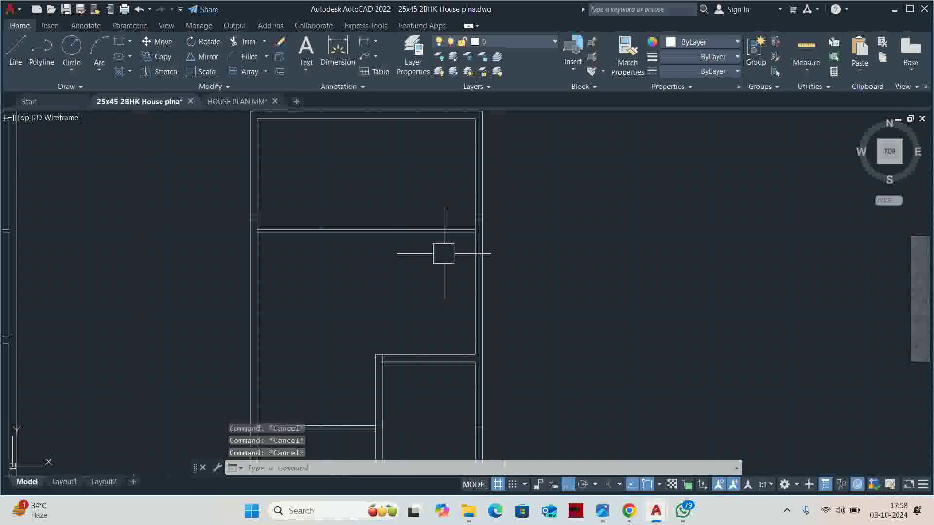
{"action": "middle_click_drag", "start_coordinate": [431, 253], "coordinate": [429, 267]}
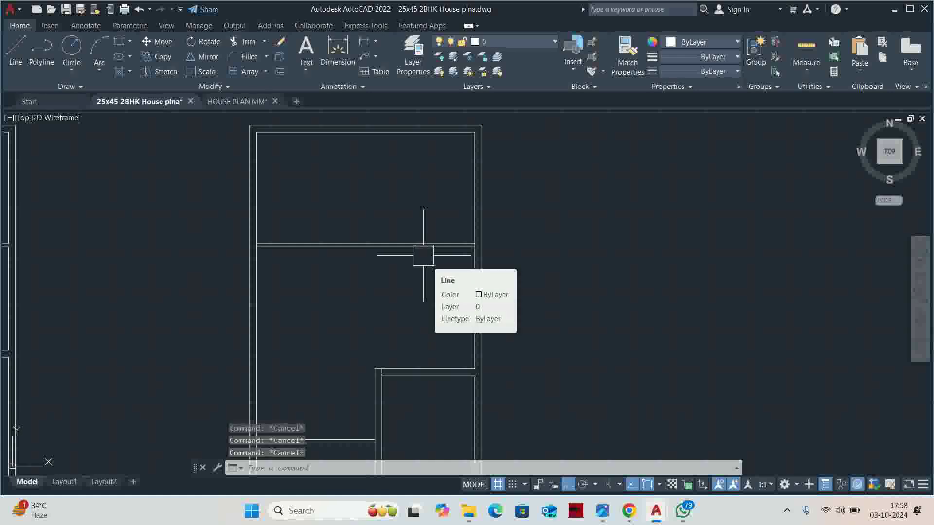
{"action": "type", "text": "o"}
{"action": "key", "text": "Return"}
{"action": "key", "text": "Return"}
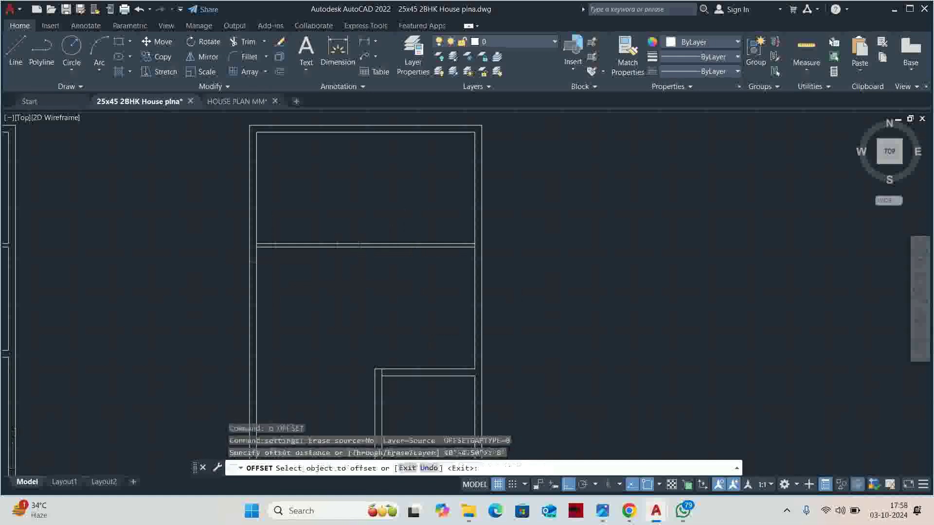
{"action": "scroll", "coordinate": [272, 229], "scroll_direction": "up", "scroll_amount": 4}
{"action": "left_click", "coordinate": [232, 215]}
{"action": "key", "text": "Escape"}
- Offset the vertical wall line 4.5 to the right for the partition's thickness
{"action": "key", "text": "Return"}
{"action": "type", "text": "4.5"}
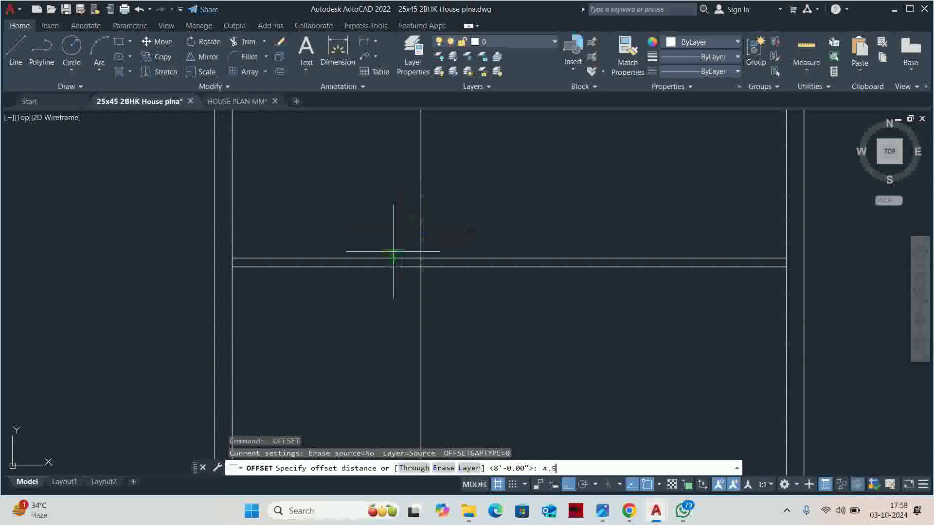
- Trim the overlapping wall segments at the junction with a fence and a corner pick
{"action": "key", "text": "Return"}
{"action": "left_click", "coordinate": [421, 204]}
{"action": "left_click", "coordinate": [433, 219]}
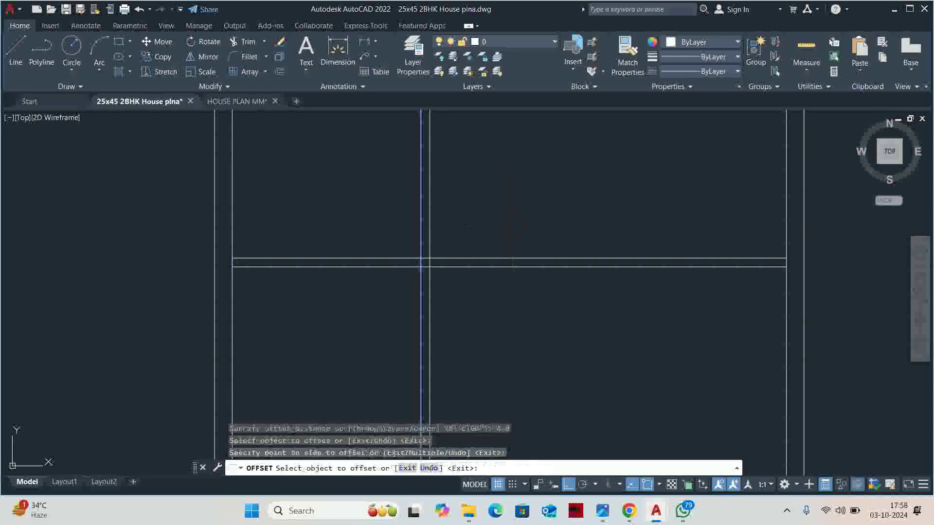
{"action": "key", "text": "Escape"}
{"action": "type", "text": "tr"}
{"action": "key", "text": "Return"}
{"action": "left_click_drag", "start_coordinate": [445, 312], "coordinate": [334, 258]}
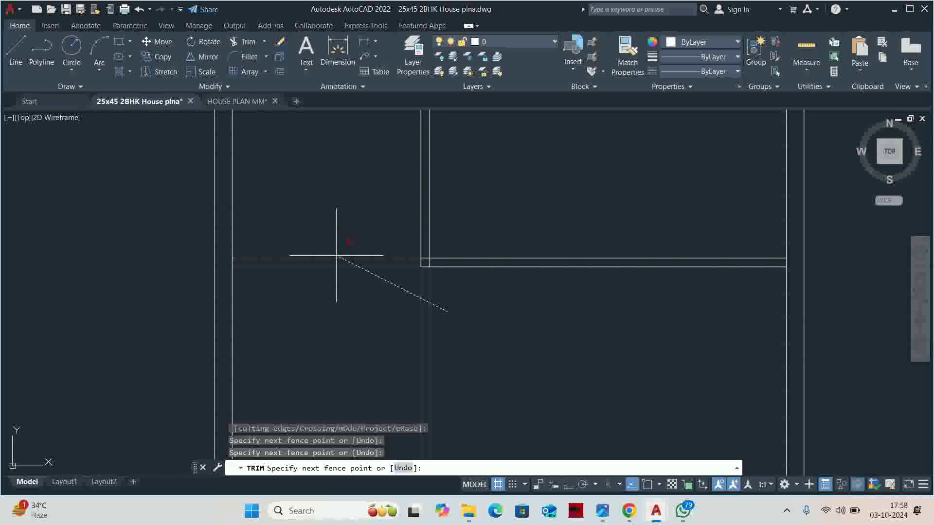
{"action": "scroll", "coordinate": [428, 266], "scroll_direction": "up", "scroll_amount": 4}
{"action": "scroll", "coordinate": [422, 242], "scroll_direction": "up", "scroll_amount": 1}
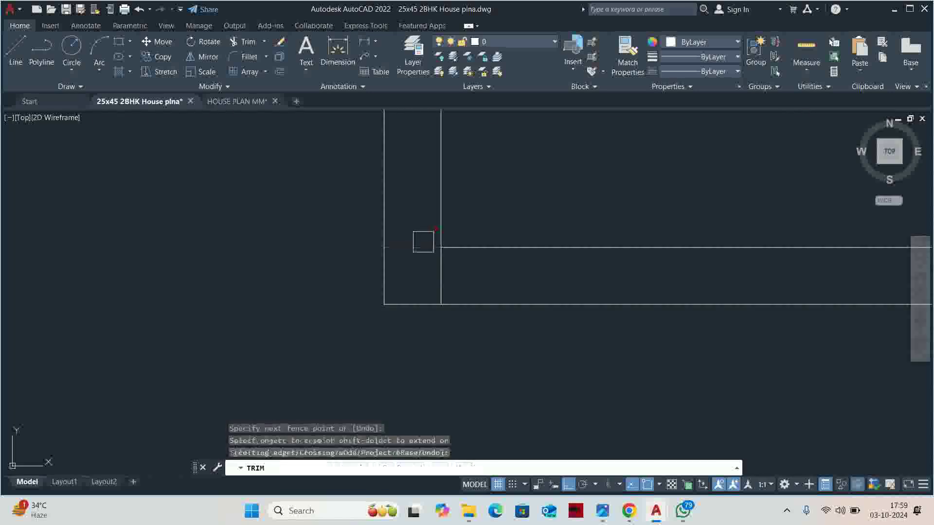
{"action": "left_click", "coordinate": [417, 246]}
{"action": "scroll", "coordinate": [407, 403], "scroll_direction": "down", "scroll_amount": 3}
{"action": "scroll", "coordinate": [407, 292], "scroll_direction": "up", "scroll_amount": 4}
{"action": "scroll", "coordinate": [413, 224], "scroll_direction": "up", "scroll_amount": 2}
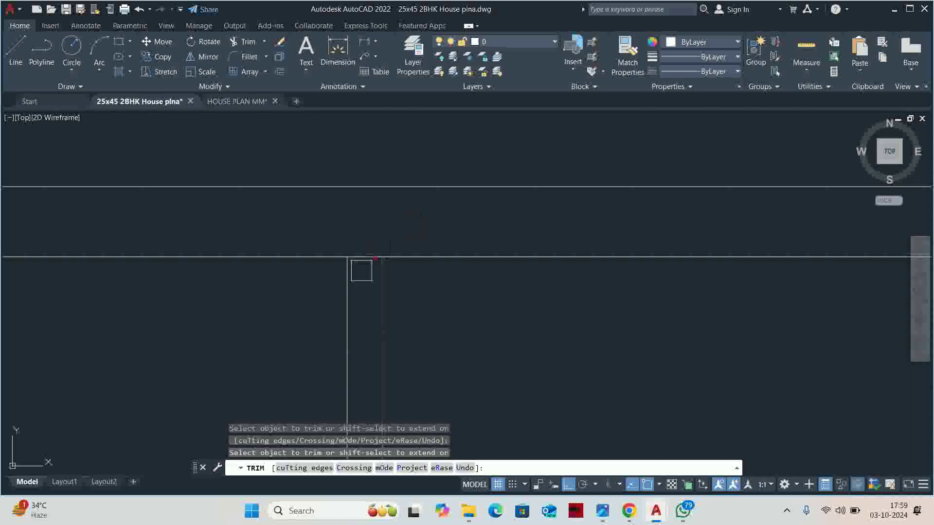
{"action": "scroll", "coordinate": [358, 256], "scroll_direction": "down", "scroll_amount": 3}
{"action": "key", "text": "Escape"}
{"action": "key", "text": "Escape"}
{"action": "key", "text": "Escape"}
- Start another trim, cancel it, and pan the plan to the room corner
{"action": "scroll", "coordinate": [378, 263], "scroll_direction": "up", "scroll_amount": 2}
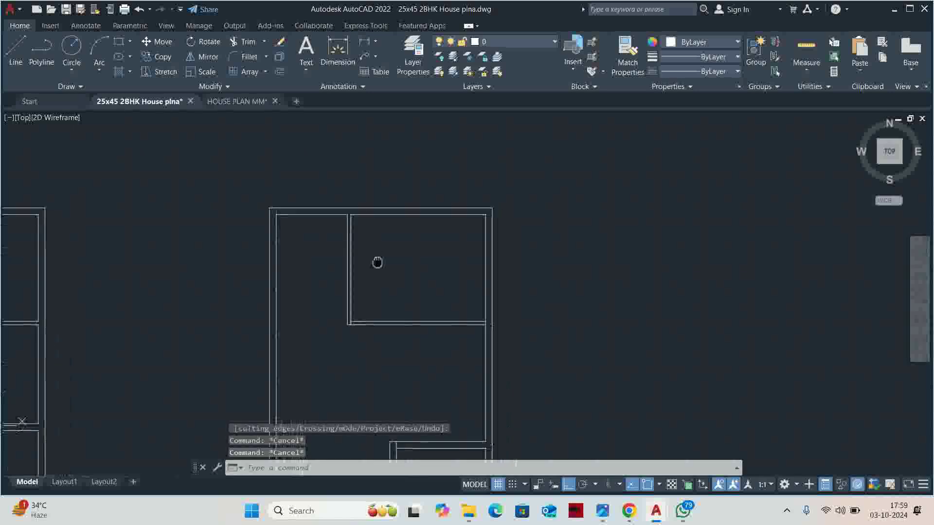
{"action": "scroll", "coordinate": [464, 308], "scroll_direction": "up", "scroll_amount": 2}
{"action": "middle_click_drag", "start_coordinate": [464, 308], "coordinate": [473, 300]}
{"action": "key", "text": "Return"}
{"action": "scroll", "coordinate": [497, 316], "scroll_direction": "up", "scroll_amount": 4}
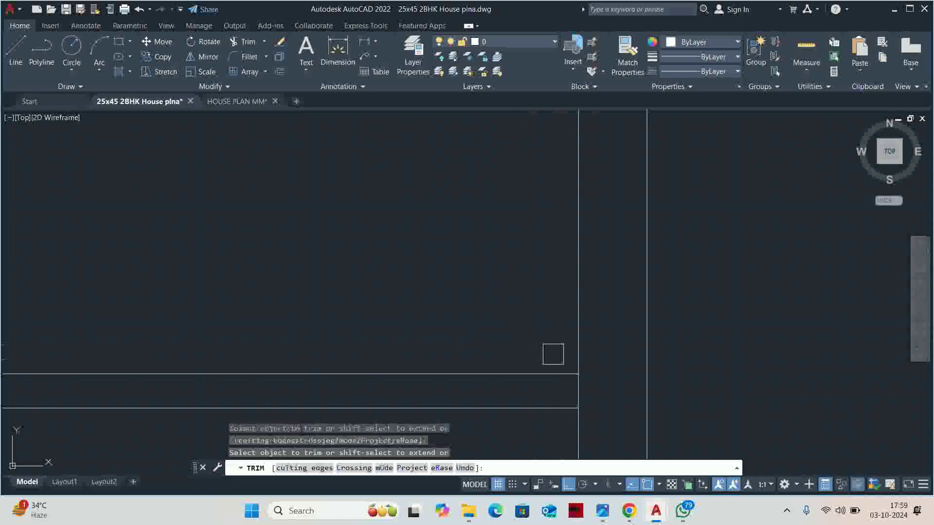
{"action": "scroll", "coordinate": [574, 388], "scroll_direction": "down", "scroll_amount": 3}
{"action": "key", "text": "Escape"}
{"action": "scroll", "coordinate": [454, 255], "scroll_direction": "up", "scroll_amount": 2}
{"action": "key", "text": "Escape"}
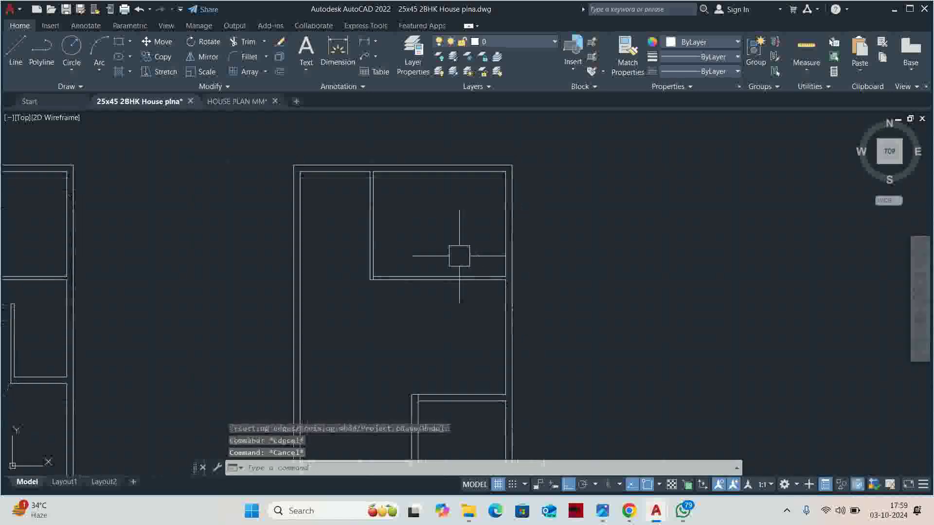
{"action": "key", "text": "Escape"}
{"action": "middle_click_drag", "start_coordinate": [407, 267], "coordinate": [380, 257]}
{"action": "scroll", "coordinate": [380, 253], "scroll_direction": "down", "scroll_amount": 4}
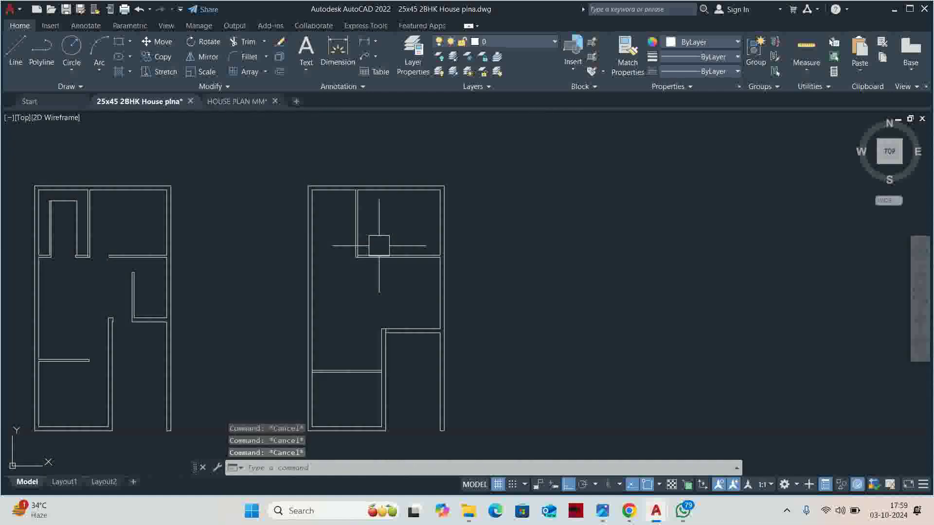
- Offset a vertical wall line 3'6" to the right to mark the opening
{"action": "type", "text": "o"}
{"action": "key", "text": "Return"}
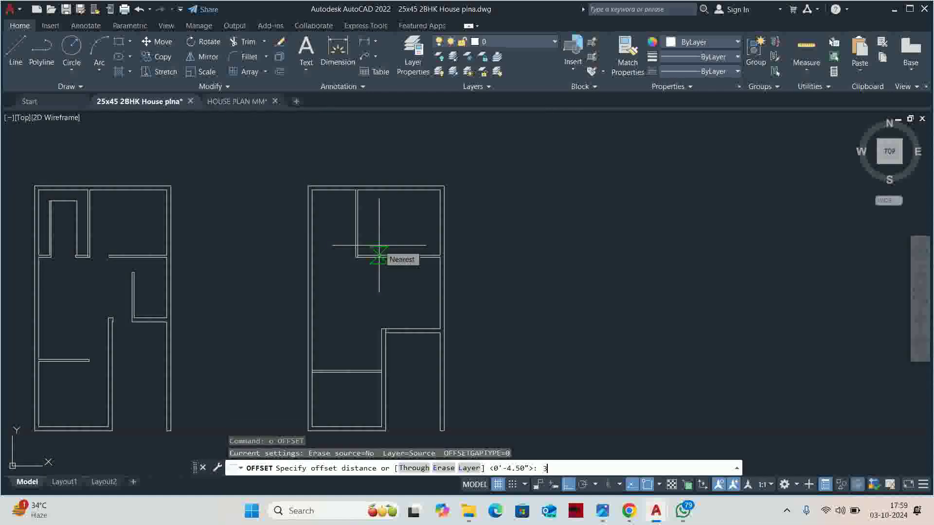
{"action": "type", "text": "6"}
{"action": "key", "text": "Return"}
{"action": "scroll", "coordinate": [350, 253], "scroll_direction": "up", "scroll_amount": 3}
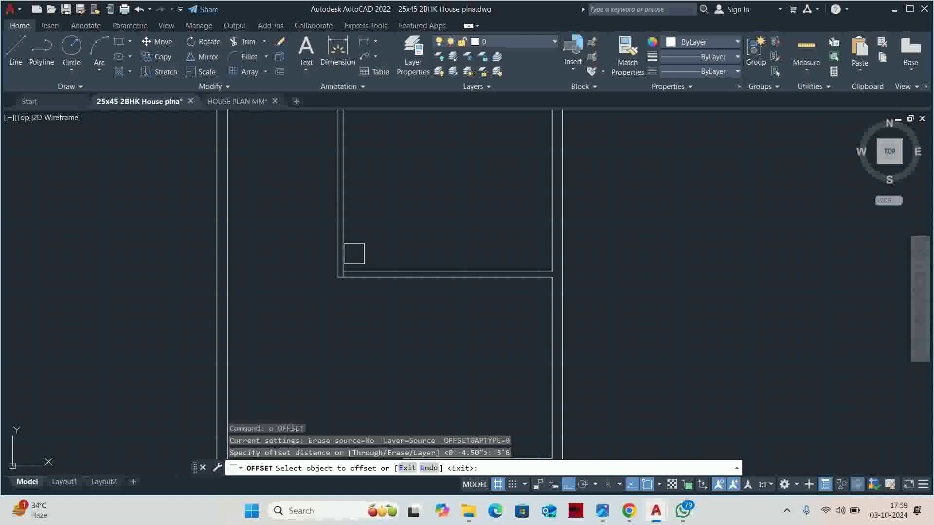
{"action": "left_click", "coordinate": [350, 254]}
{"action": "left_click", "coordinate": [394, 238]}
{"action": "key", "text": "Escape"}
{"action": "key", "text": "Escape"}
- Trim the partition between the two lines with a fence to open the gap
{"action": "type", "text": "t"}
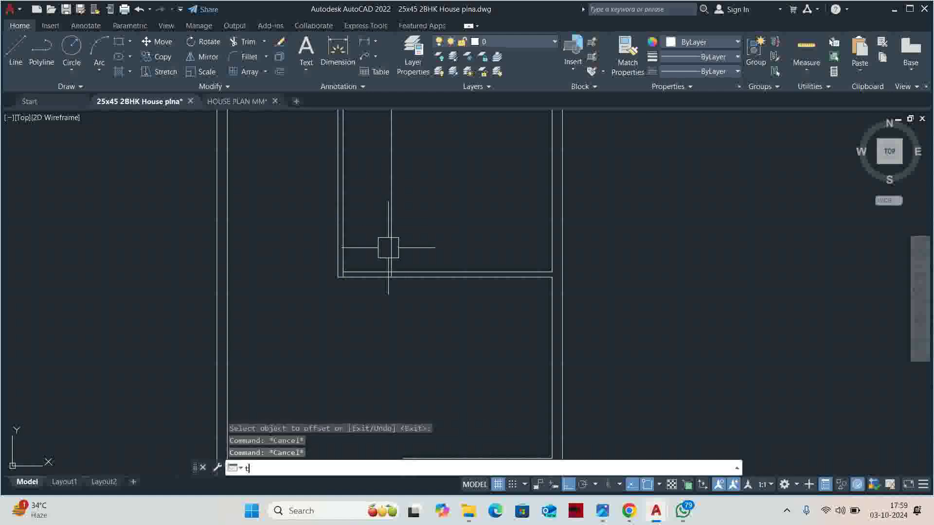
{"action": "type", "text": "r"}
{"action": "key", "text": "Return"}
{"action": "scroll", "coordinate": [388, 248], "scroll_direction": "down", "scroll_amount": 2}
{"action": "left_click", "coordinate": [363, 252]}
{"action": "middle_click_drag", "start_coordinate": [334, 323], "coordinate": [343, 290]}
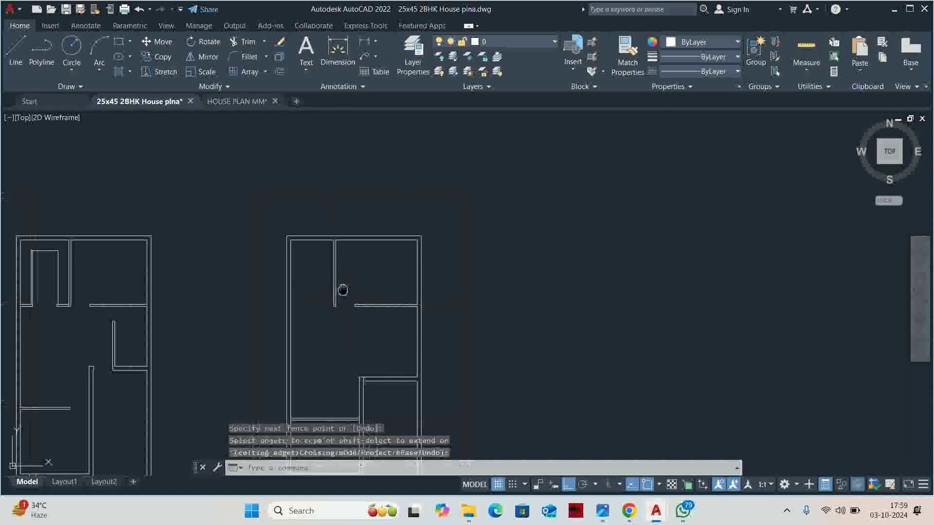
{"action": "key", "text": "Escape"}
{"action": "key", "text": "Escape"}
{"action": "key", "text": "Escape"}
{"action": "scroll", "coordinate": [363, 277], "scroll_direction": "up", "scroll_amount": 4}
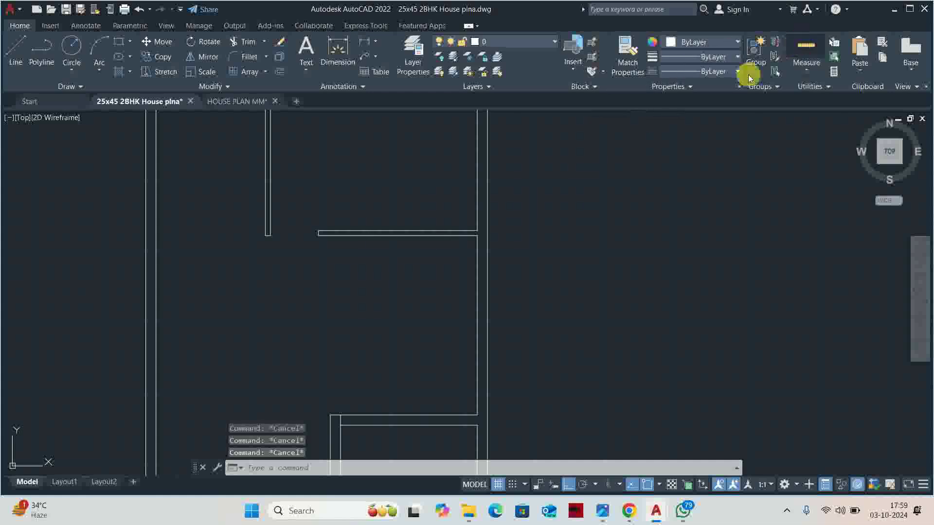
- Measure distances across the room to check its size
{"action": "left_click", "coordinate": [806, 51]}
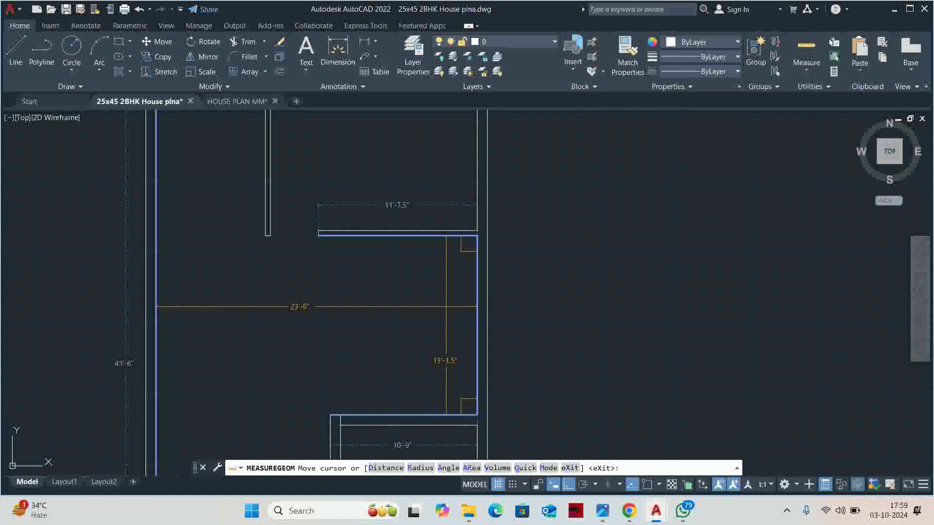
{"action": "middle_click_drag", "start_coordinate": [446, 306], "coordinate": [442, 278]}
{"action": "key", "text": "Escape"}
{"action": "key", "text": "Escape"}
{"action": "key", "text": "Escape"}
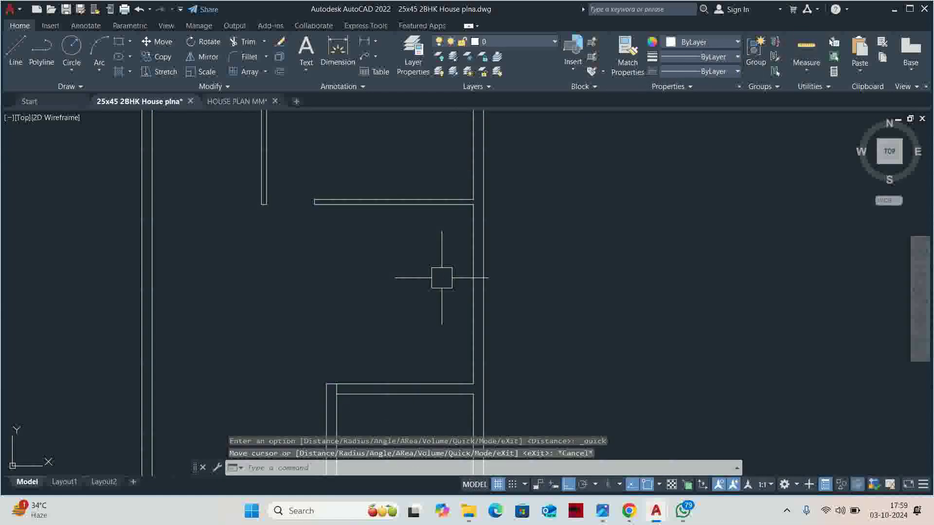
- Offset the lower partition line 3'6" to mark the gap
{"action": "type", "text": "o"}
{"action": "key", "text": "Return"}
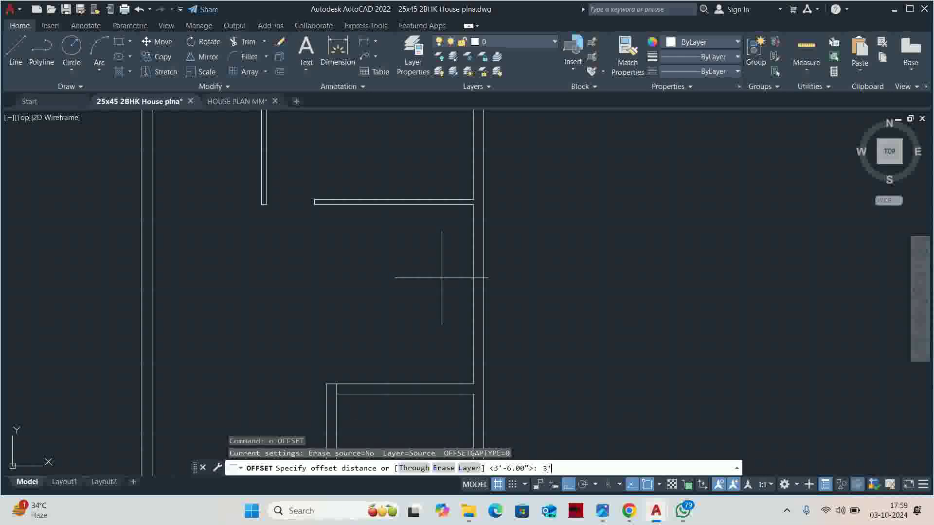
{"action": "type", "text": "6"}
{"action": "key", "text": "Return"}
{"action": "scroll", "coordinate": [390, 351], "scroll_direction": "up", "scroll_amount": 3}
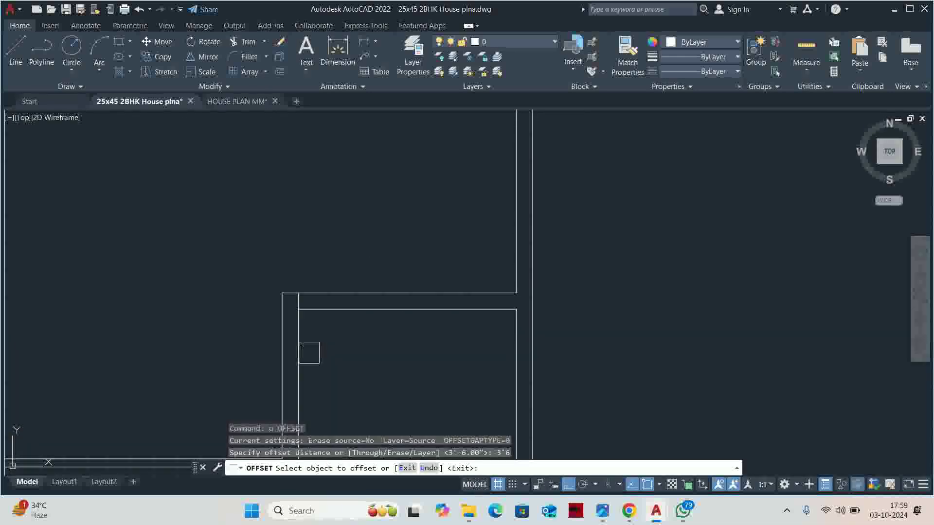
{"action": "left_click", "coordinate": [299, 351]}
{"action": "left_click", "coordinate": [339, 356]}
{"action": "key", "text": "Escape"}
- Trim the partition wall lines across the new 3'6" gap
{"action": "type", "text": "tr"}
{"action": "key", "text": "Return"}
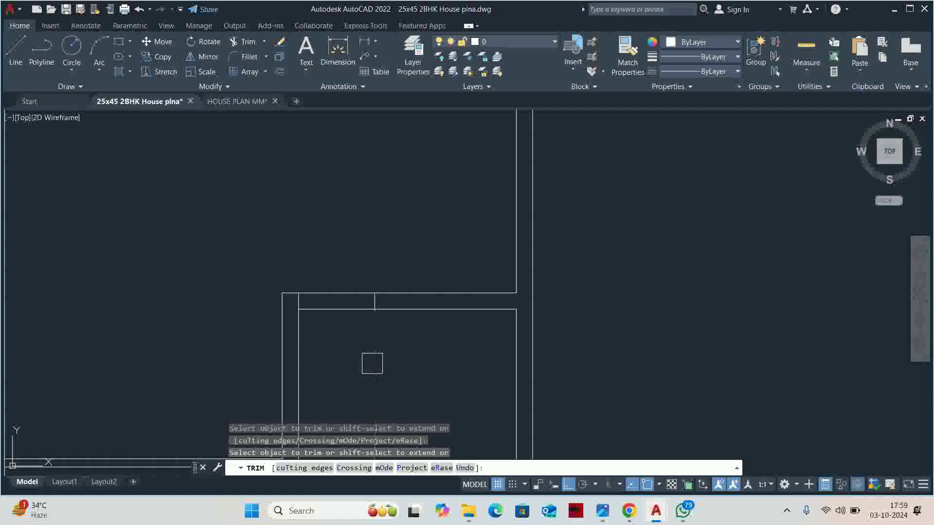
{"action": "left_click_drag", "start_coordinate": [347, 342], "coordinate": [316, 250]}
{"action": "scroll", "coordinate": [335, 316], "scroll_direction": "down", "scroll_amount": 3}
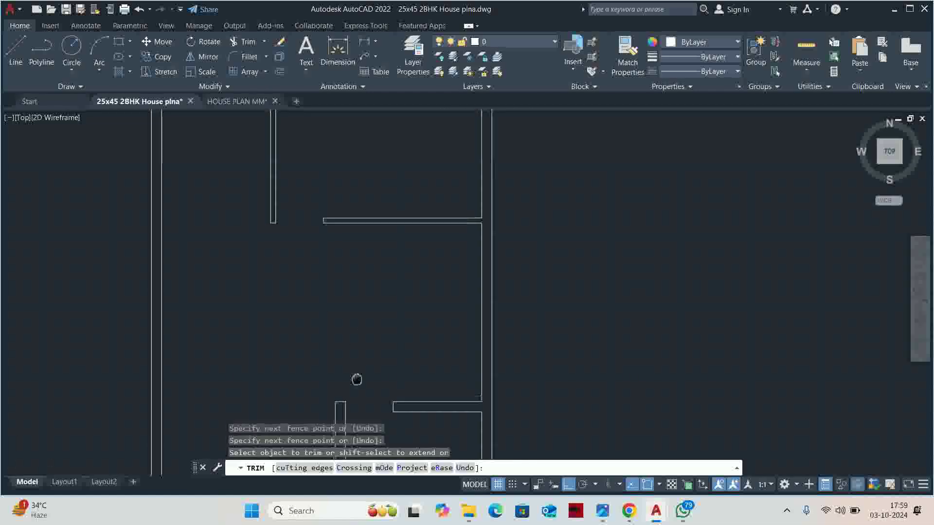
{"action": "left_click", "coordinate": [398, 398]}
{"action": "key", "text": "Escape"}
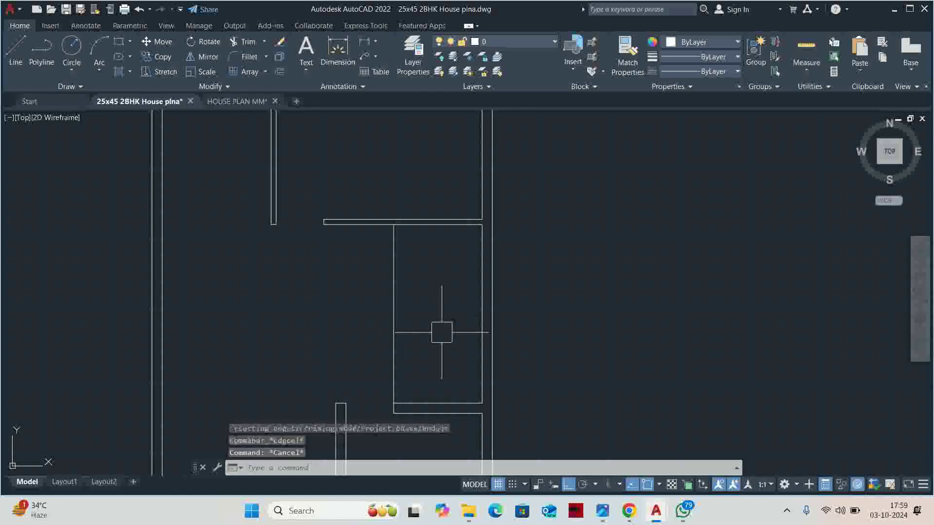
{"action": "type", "text": "o"}
- Offset the new vertical line 4.5 to make a double-line wall
{"action": "key", "text": "Return"}
{"action": "type", "text": "4.5"}
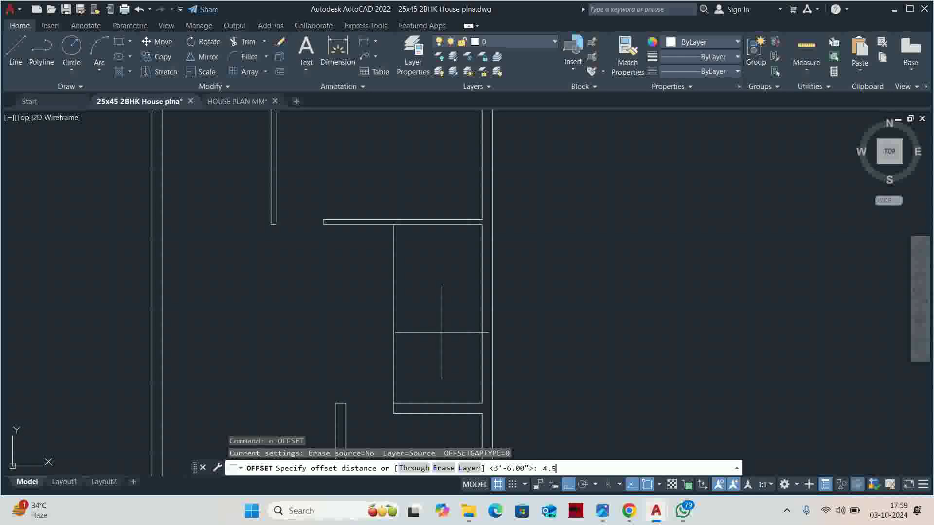
{"action": "key", "text": "Return"}
{"action": "left_click", "coordinate": [394, 313]}
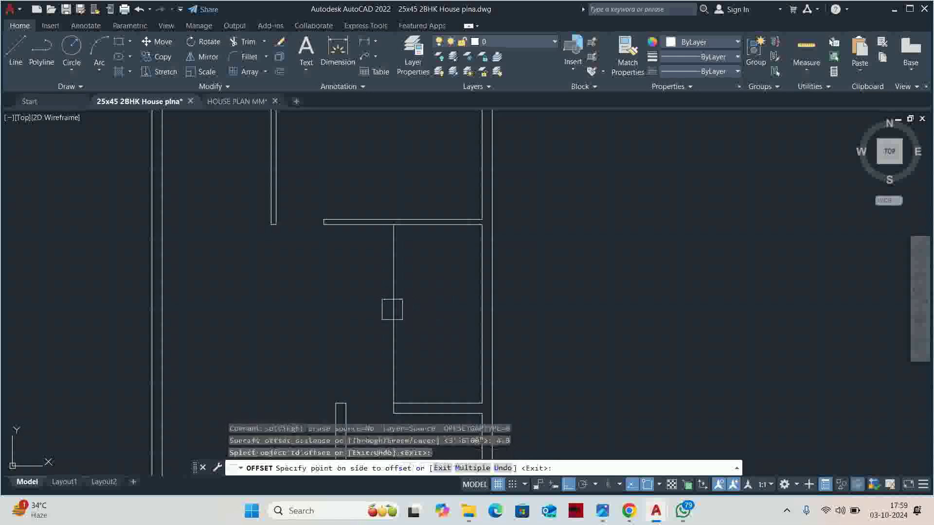
{"action": "key", "text": "Escape"}
{"action": "key", "text": "Escape"}
{"action": "middle_click_drag", "start_coordinate": [399, 373], "coordinate": [429, 246]}
{"action": "scroll", "coordinate": [432, 256], "scroll_direction": "up", "scroll_amount": 2}
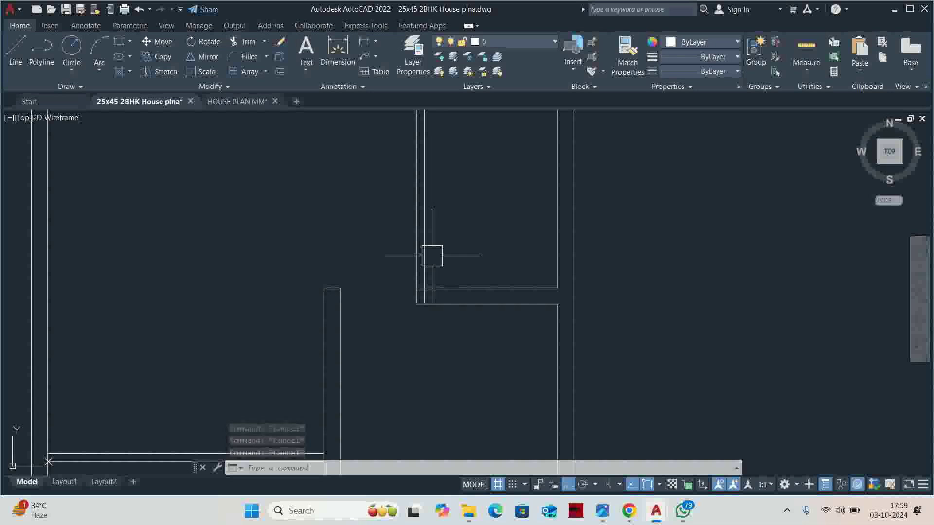
- Undo the most recent offset and trim wall edits
{"action": "scroll", "coordinate": [422, 258], "scroll_direction": "down", "scroll_amount": 4}
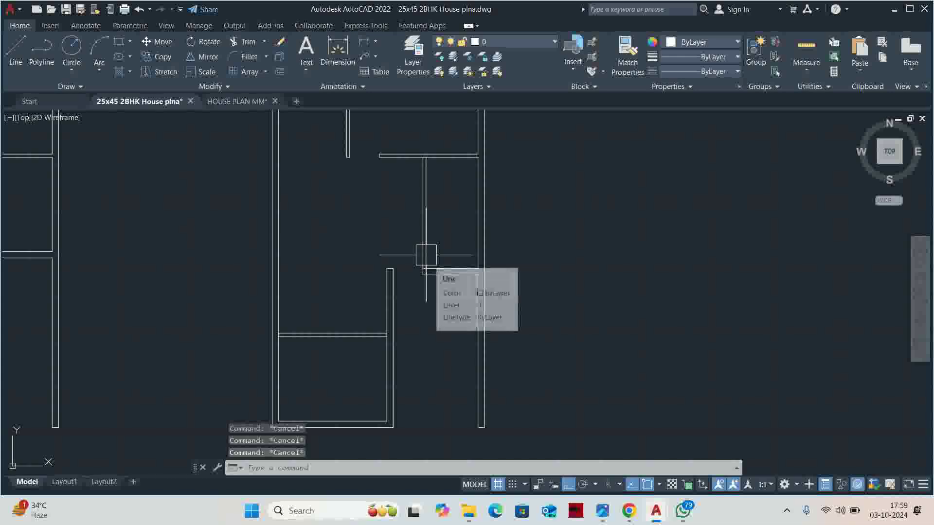
{"action": "key", "text": "ctrl+z"}
{"action": "key", "text": "ctrl+z"}
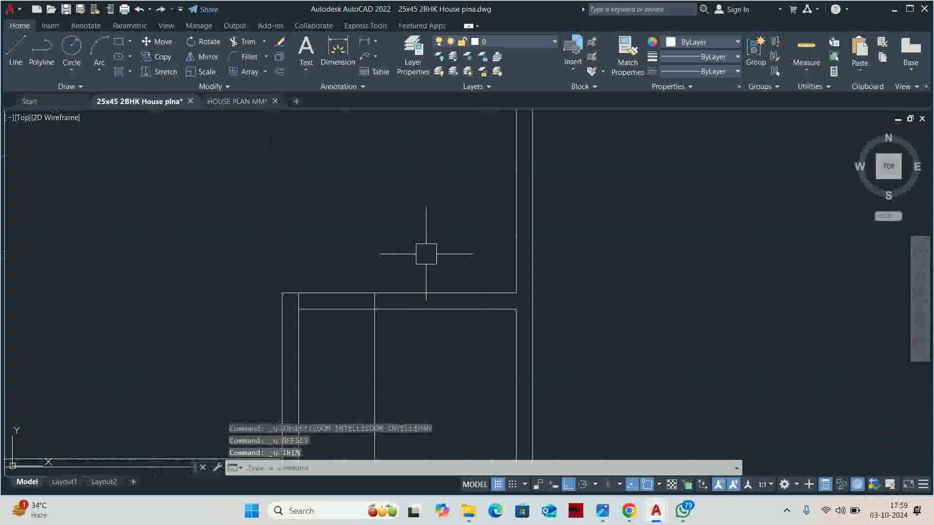
{"action": "key", "text": "ctrl+z"}
{"action": "scroll", "coordinate": [371, 278], "scroll_direction": "up", "scroll_amount": 3}
{"action": "scroll", "coordinate": [382, 267], "scroll_direction": "up", "scroll_amount": 2}
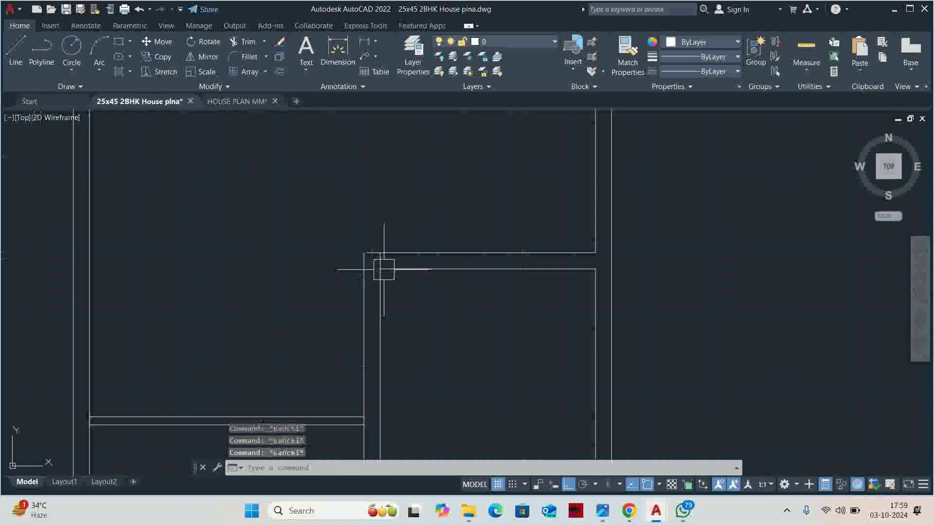
- Start a trim on the overlapping wall lines, then cancel it
{"action": "type", "text": "tr"}
{"action": "key", "text": "space"}
{"action": "scroll", "coordinate": [388, 247], "scroll_direction": "down", "scroll_amount": 2}
{"action": "scroll", "coordinate": [403, 258], "scroll_direction": "down", "scroll_amount": 2}
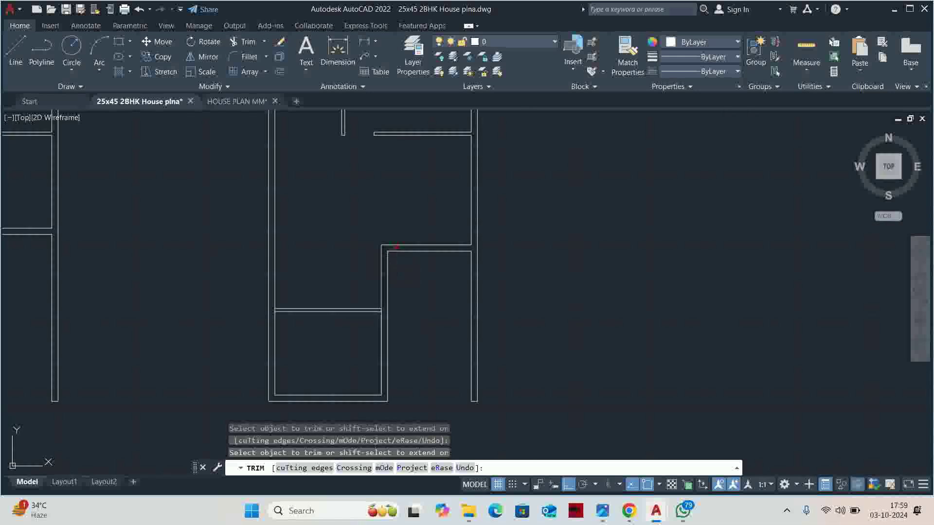
{"action": "key", "text": "Escape"}
{"action": "key", "text": "Escape"}
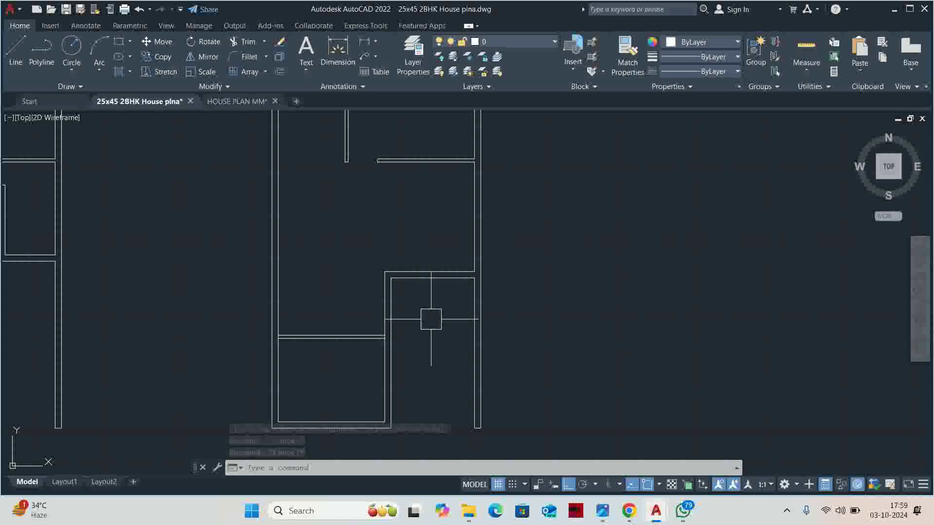
{"action": "scroll", "coordinate": [431, 320], "scroll_direction": "down", "scroll_amount": 3}
{"action": "scroll", "coordinate": [423, 272], "scroll_direction": "up", "scroll_amount": 3}
{"action": "key", "text": "Escape"}
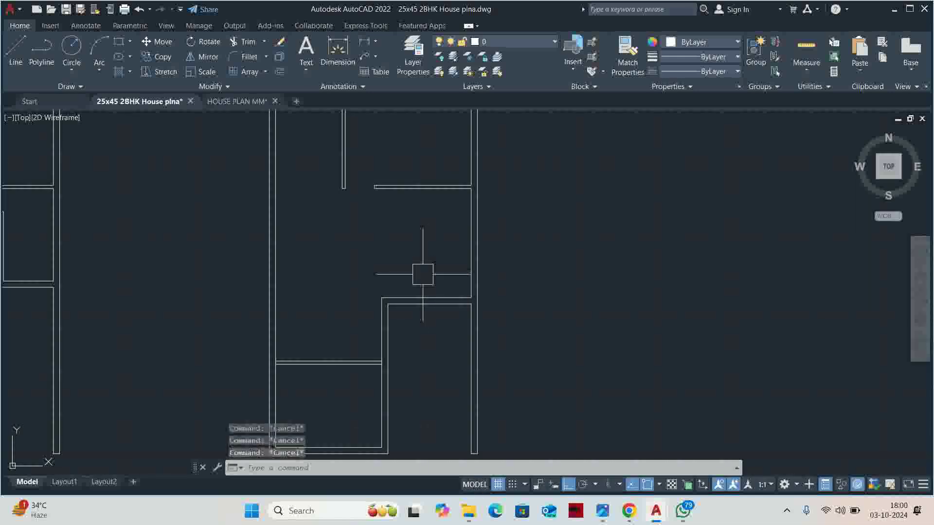
- Begin a linear dimension (DLI) to measure a wall
{"action": "type", "text": "dli"}
{"action": "key", "text": "Return"}
{"action": "scroll", "coordinate": [413, 291], "scroll_direction": "up", "scroll_amount": 3}
{"action": "scroll", "coordinate": [406, 303], "scroll_direction": "up", "scroll_amount": 2}
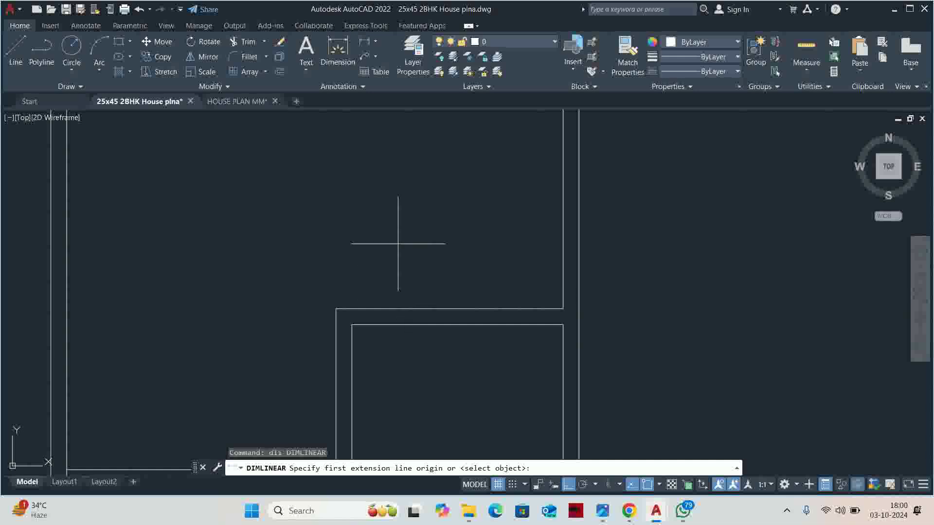
{"action": "key", "text": "Escape"}
{"action": "key", "text": "Escape"}
{"action": "key", "text": "Escape"}
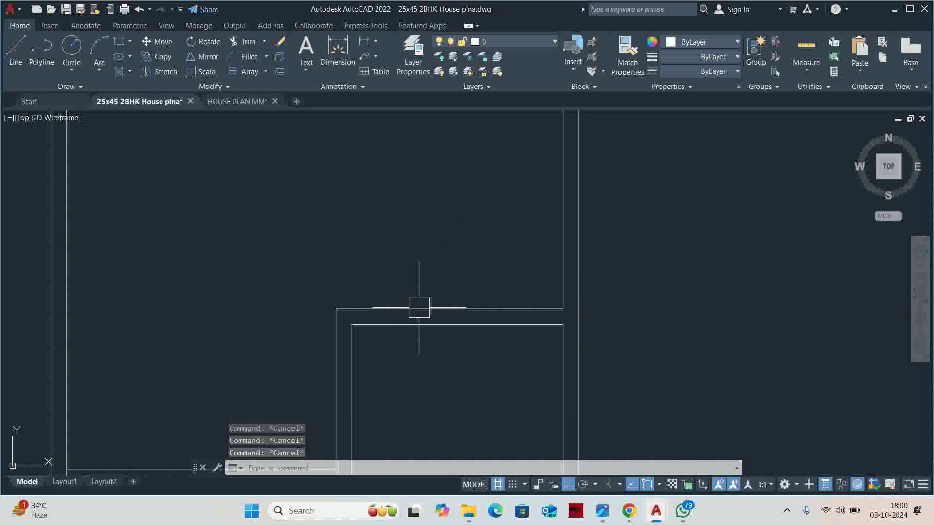
{"action": "type", "text": "dli"}
{"action": "scroll", "coordinate": [394, 297], "scroll_direction": "up", "scroll_amount": 2}
{"action": "key", "text": "Return"}
{"action": "key", "text": "Return"}
{"action": "left_click", "coordinate": [393, 317]}
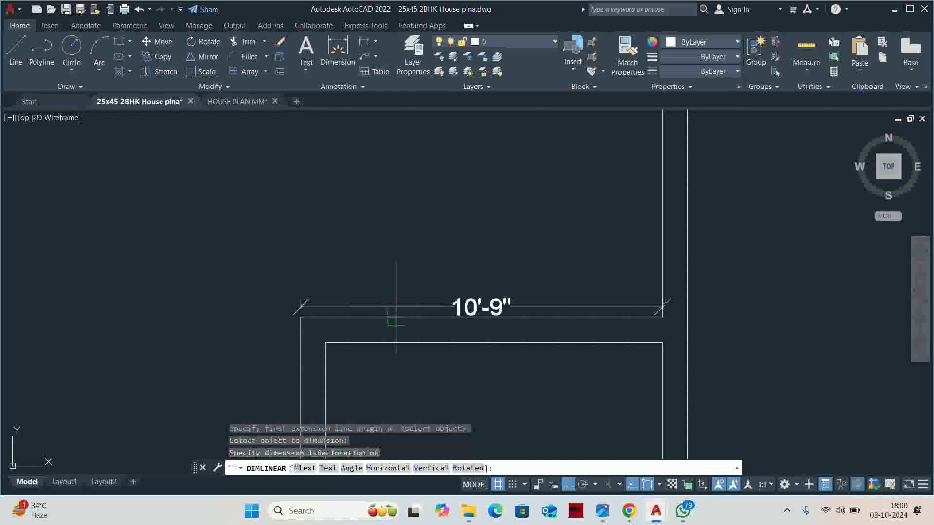
{"action": "key", "text": "Escape"}
{"action": "key", "text": "Escape"}
{"action": "scroll", "coordinate": [392, 302], "scroll_direction": "down", "scroll_amount": 2}
{"action": "scroll", "coordinate": [390, 295], "scroll_direction": "down", "scroll_amount": 1}
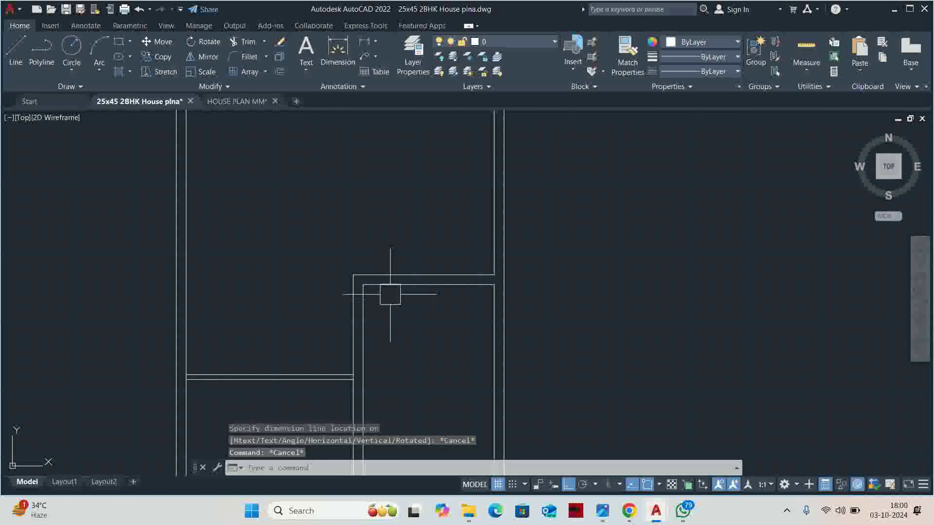
{"action": "middle_click_drag", "start_coordinate": [390, 294], "coordinate": [394, 229]}
{"action": "middle_click_drag", "start_coordinate": [394, 290], "coordinate": [382, 338]}
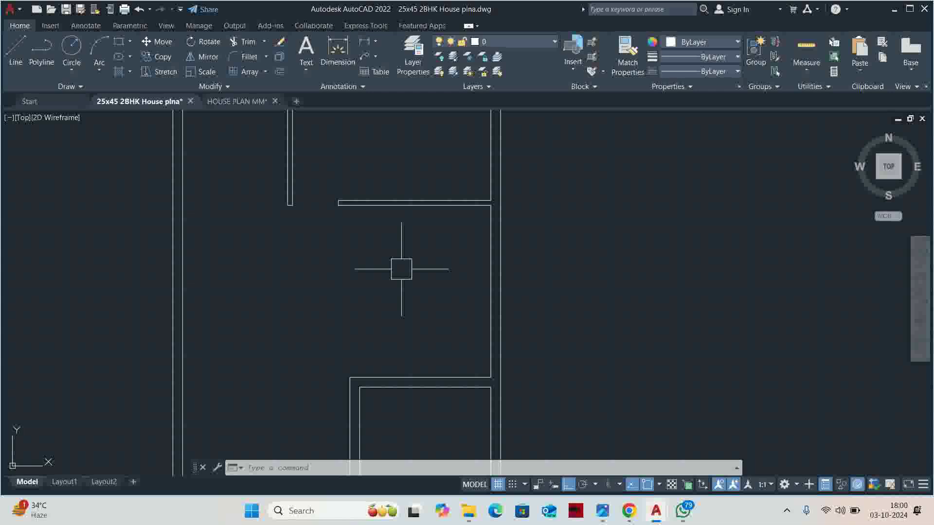
{"action": "middle_click_drag", "start_coordinate": [375, 302], "coordinate": [408, 235]}
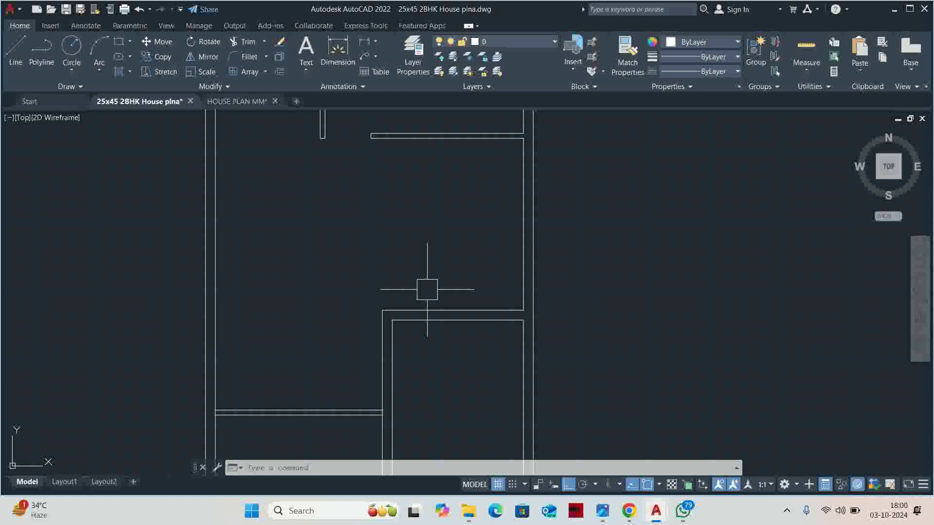
{"action": "key", "text": "Escape"}
{"action": "key", "text": "Escape"}
{"action": "key", "text": "Escape"}
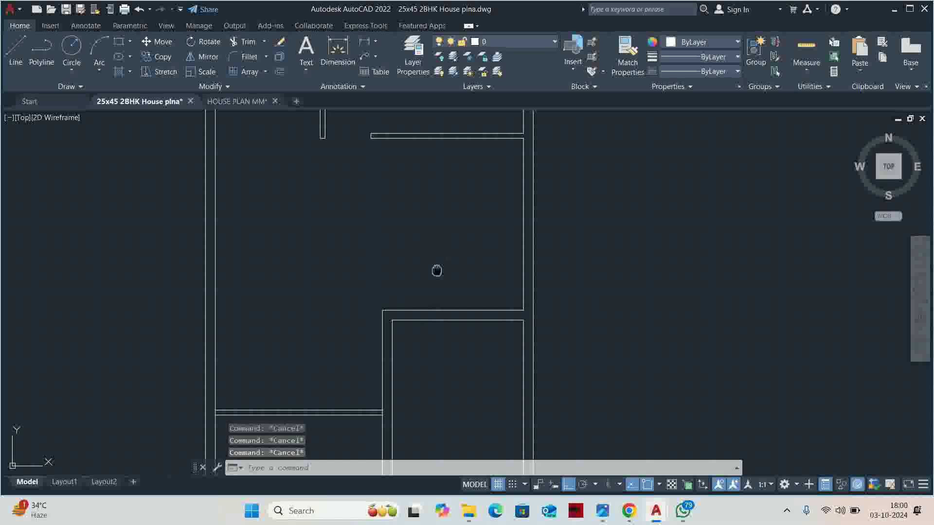
{"action": "middle_click_drag", "start_coordinate": [454, 280], "coordinate": [404, 316]}
{"action": "key", "text": "Escape"}
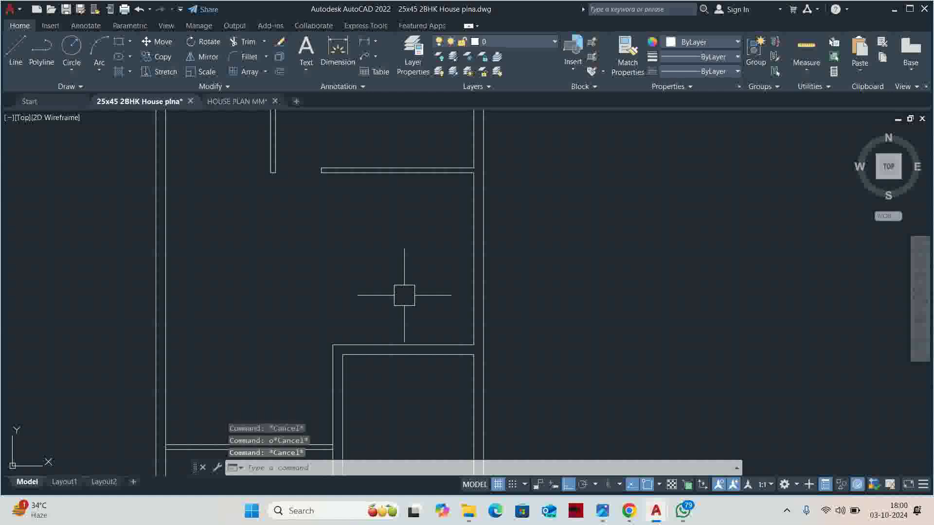
{"action": "middle_click_drag", "start_coordinate": [384, 236], "coordinate": [390, 244]}
- Offset the top wall line 5' down as the partition's first line
{"action": "type", "text": "o"}
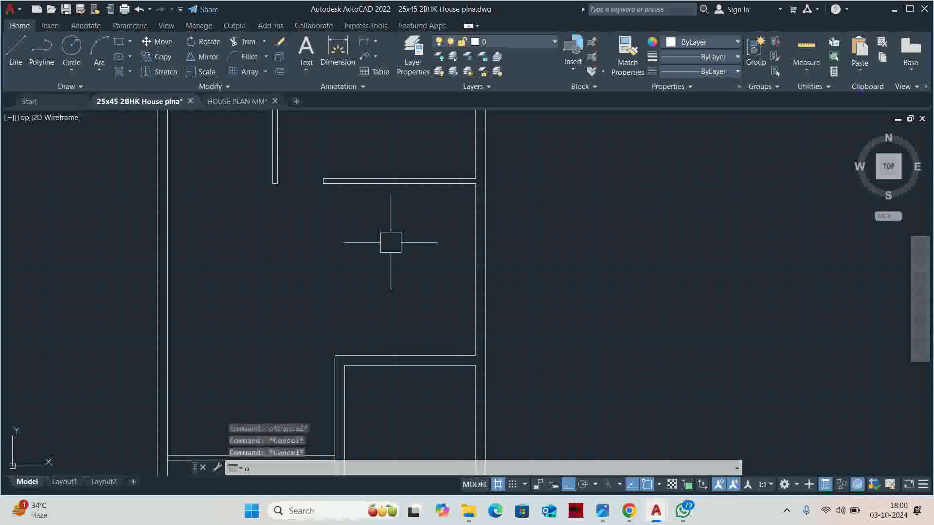
{"action": "key", "text": "Return"}
{"action": "type", "text": "5"}
{"action": "key", "text": "Return"}
{"action": "scroll", "coordinate": [398, 199], "scroll_direction": "up", "scroll_amount": 4}
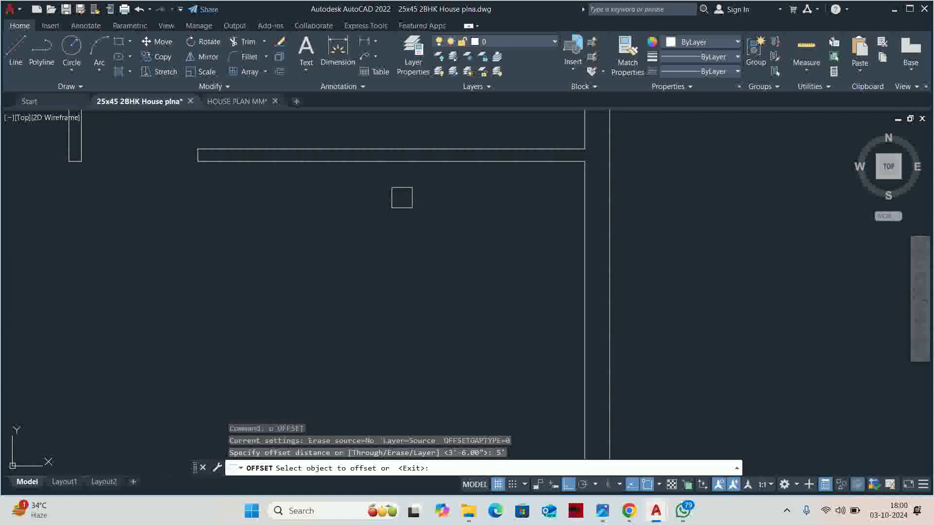
{"action": "left_click", "coordinate": [424, 162]}
{"action": "left_click", "coordinate": [417, 213]}
- Offset that line 4.5" down to give the partition its thickness
{"action": "key", "text": "Return"}
{"action": "key", "text": "Return"}
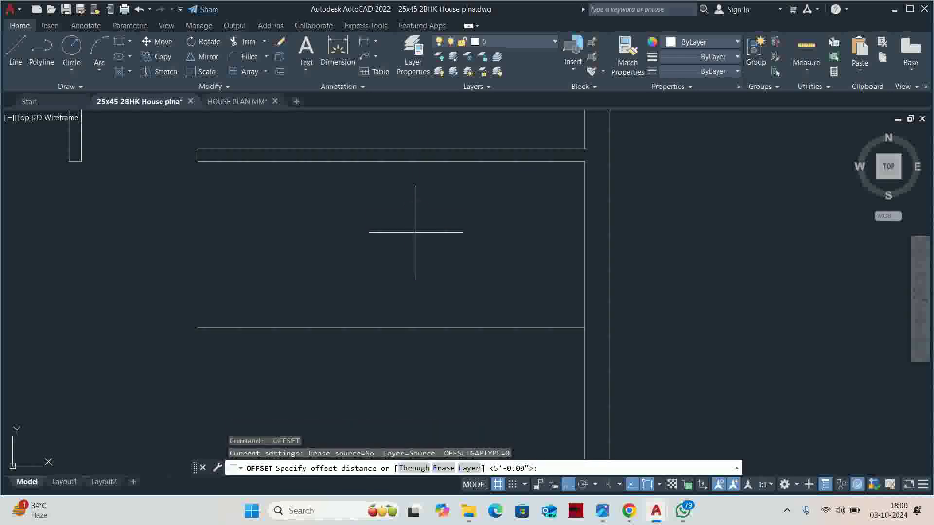
{"action": "type", "text": "4.5"}
{"action": "key", "text": "Return"}
{"action": "left_click", "coordinate": [425, 317]}
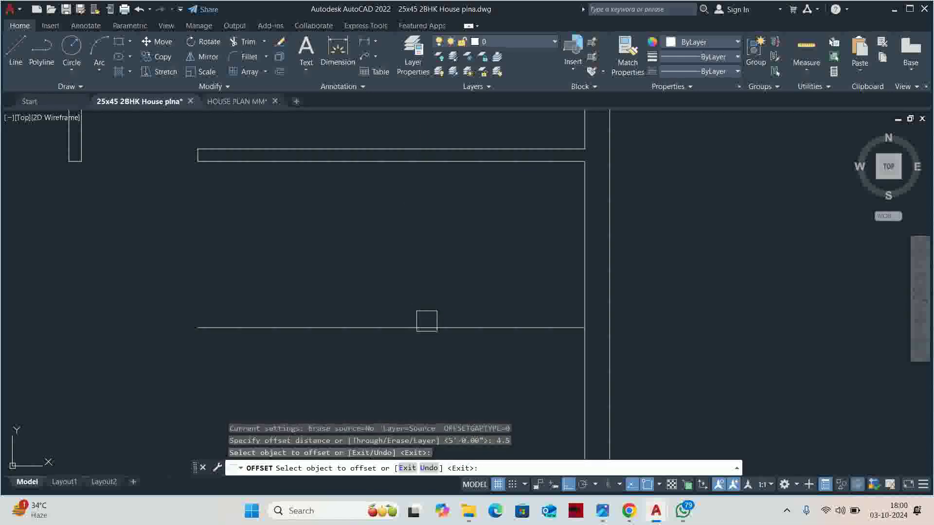
{"action": "left_click", "coordinate": [419, 392]}
{"action": "key", "text": "Escape"}
- Begin drawing a line from the wall, then cancel it
{"action": "scroll", "coordinate": [382, 359], "scroll_direction": "down", "scroll_amount": 1}
{"action": "scroll", "coordinate": [400, 271], "scroll_direction": "down", "scroll_amount": 1}
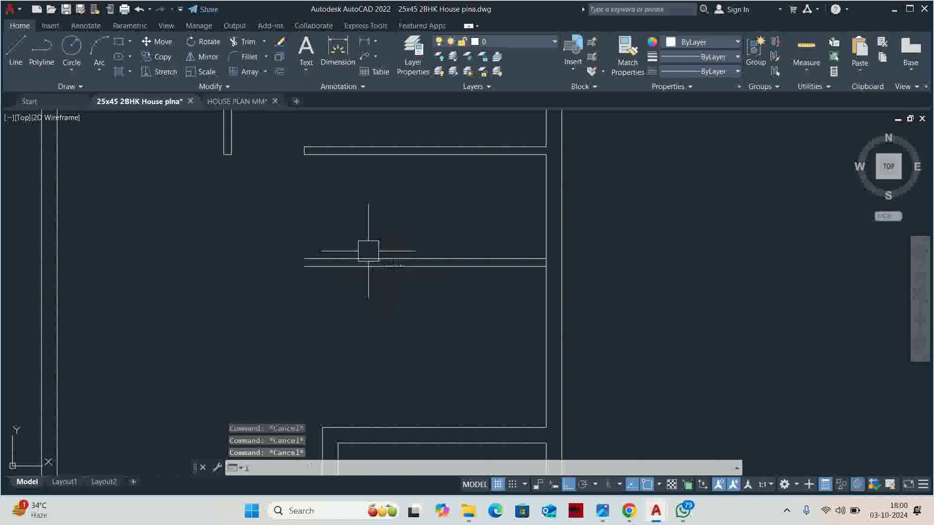
{"action": "type", "text": "l"}
{"action": "key", "text": "Return"}
{"action": "left_click", "coordinate": [304, 154]}
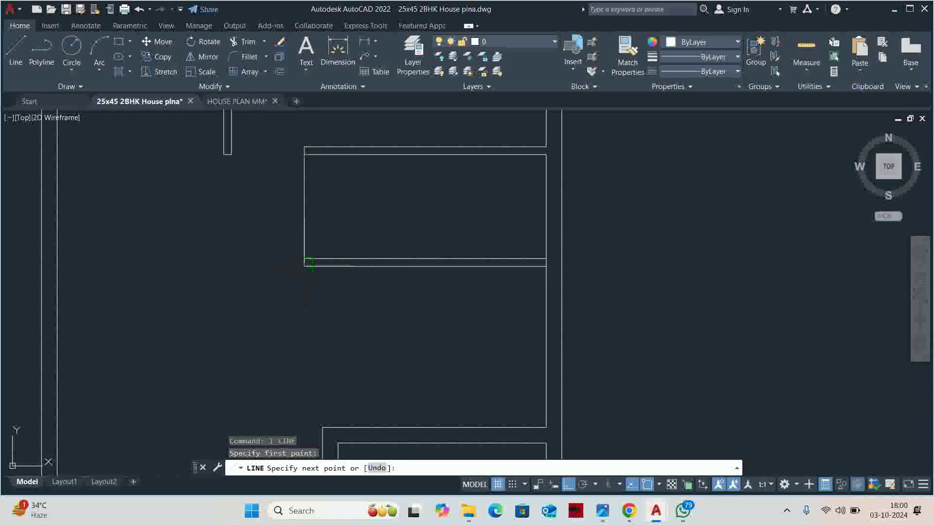
{"action": "key", "text": "Escape"}
{"action": "key", "text": "Escape"}
{"action": "scroll", "coordinate": [347, 219], "scroll_direction": "down", "scroll_amount": 1}
{"action": "middle_click_drag", "start_coordinate": [347, 219], "coordinate": [328, 256]}
- Offset a wall line 4.5" inward into the rectangle
{"action": "type", "text": "o"}
{"action": "key", "text": "Return"}
{"action": "type", "text": "4.5"}
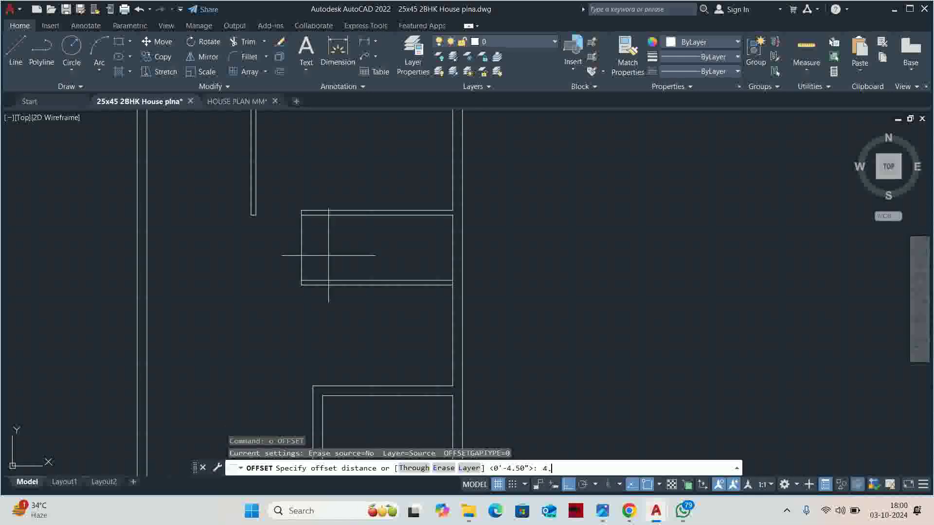
{"action": "key", "text": "Return"}
{"action": "scroll", "coordinate": [299, 264], "scroll_direction": "up", "scroll_amount": 2}
{"action": "left_click", "coordinate": [313, 236]}
{"action": "left_click", "coordinate": [350, 255]}
{"action": "key", "text": "Escape"}
{"action": "key", "text": "Escape"}
{"action": "mouse_move", "coordinate": [350, 254]}
{"action": "middle_mouse_down"}
{"action": "mouse_move", "coordinate": [378, 198]}
{"action": "mouse_move", "coordinate": [381, 209]}
{"action": "mouse_move", "coordinate": [359, 185]}
{"action": "middle_mouse_up"}
- Erase the two stray vertical lines
{"action": "left_click", "coordinate": [380, 208]}
{"action": "left_click", "coordinate": [318, 205]}
{"action": "key", "text": "Delete"}
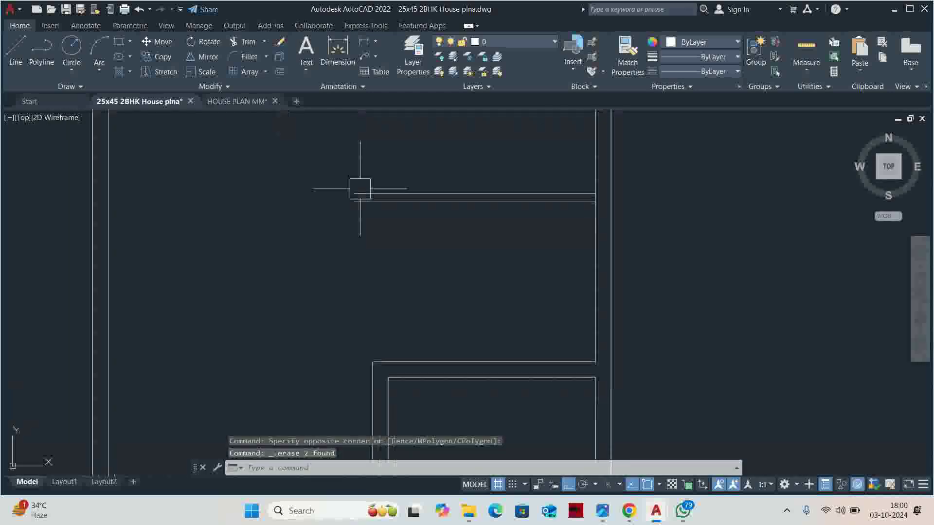
{"action": "key", "text": "Escape"}
{"action": "key", "text": "Escape"}
- Extend the vertical wall line up to the new partition
{"action": "type", "text": "ex"}
{"action": "key", "text": "Return"}
{"action": "left_click", "coordinate": [373, 403]}
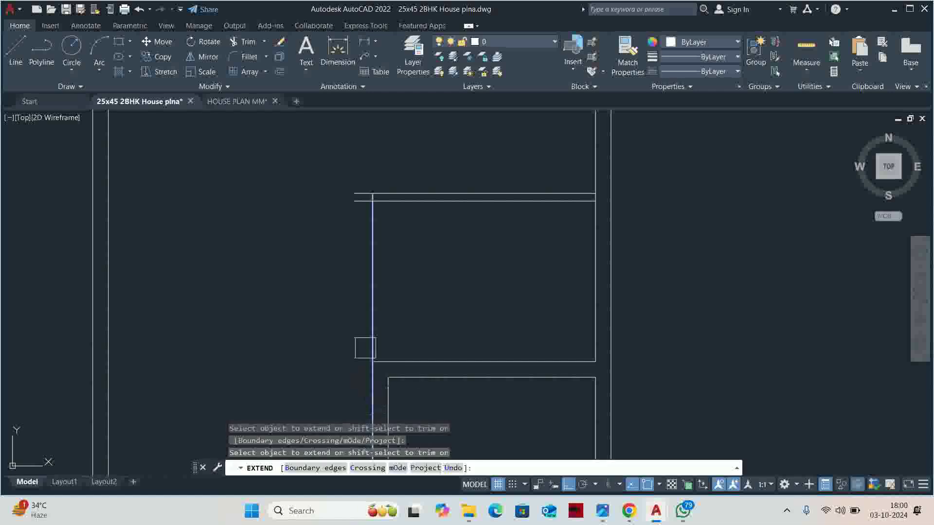
{"action": "scroll", "coordinate": [364, 292], "scroll_direction": "down", "scroll_amount": 2}
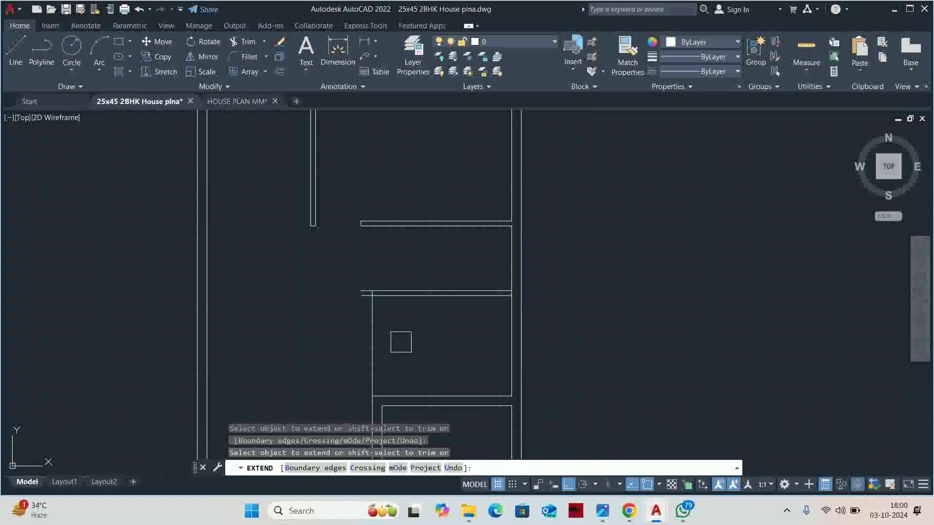
{"action": "key", "text": "Escape"}
{"action": "key", "text": "Escape"}
- Start a 4-unit offset on a wall line, then cancel it
{"action": "type", "text": "o"}
{"action": "key", "text": "Return"}
{"action": "type", "text": "4"}
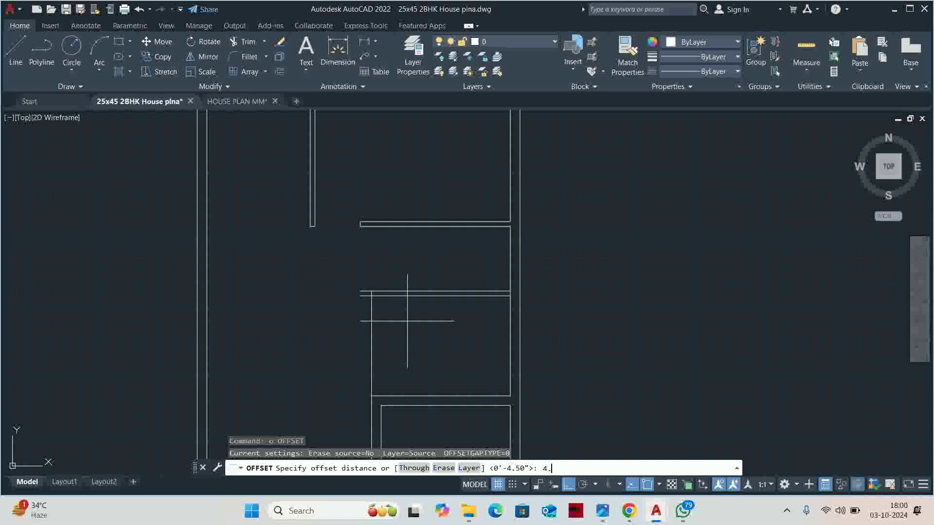
{"action": "key", "text": "Return"}
{"action": "left_click", "coordinate": [371, 330]}
{"action": "key", "text": "Escape"}
{"action": "scroll", "coordinate": [407, 334], "scroll_direction": "up", "scroll_amount": 3}
- Zoom to the partition junction and start a trim, then cancel it
{"action": "mouse_move", "coordinate": [371, 375]}
{"action": "middle_mouse_down"}
{"action": "mouse_move", "coordinate": [404, 350]}
{"action": "mouse_move", "coordinate": [375, 333]}
{"action": "middle_mouse_up"}
{"action": "scroll", "coordinate": [384, 365], "scroll_direction": "up", "scroll_amount": 4}
{"action": "type", "text": "tr"}
{"action": "key", "text": "Return"}
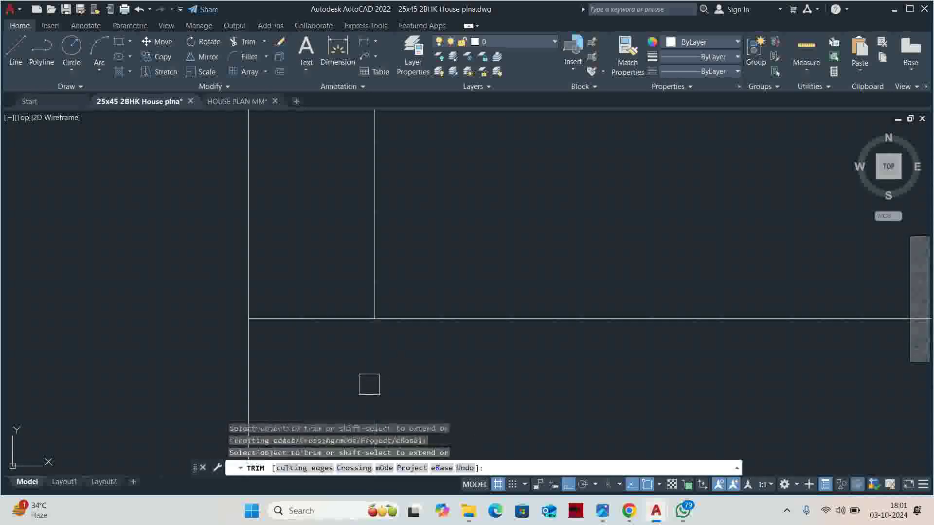
{"action": "scroll", "coordinate": [359, 285], "scroll_direction": "down", "scroll_amount": 2}
{"action": "scroll", "coordinate": [360, 301], "scroll_direction": "down", "scroll_amount": 2}
{"action": "scroll", "coordinate": [367, 323], "scroll_direction": "down", "scroll_amount": 2}
{"action": "scroll", "coordinate": [351, 368], "scroll_direction": "down", "scroll_amount": 2}
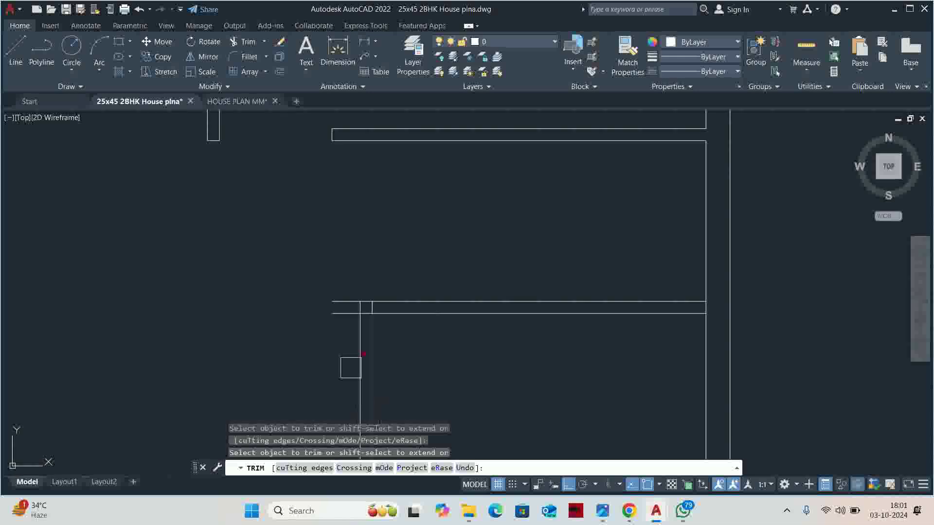
{"action": "scroll", "coordinate": [366, 321], "scroll_direction": "up", "scroll_amount": 5}
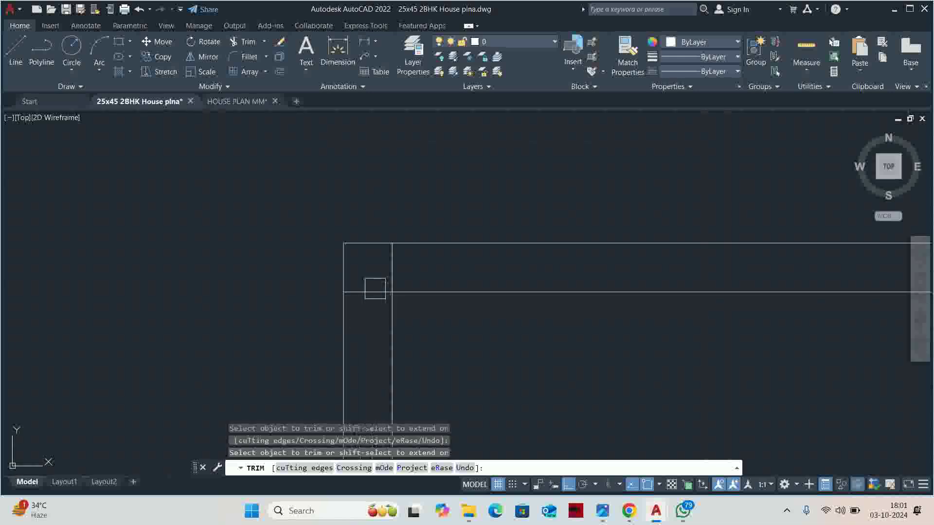
{"action": "scroll", "coordinate": [437, 335], "scroll_direction": "down", "scroll_amount": 3}
{"action": "key", "text": "Escape"}
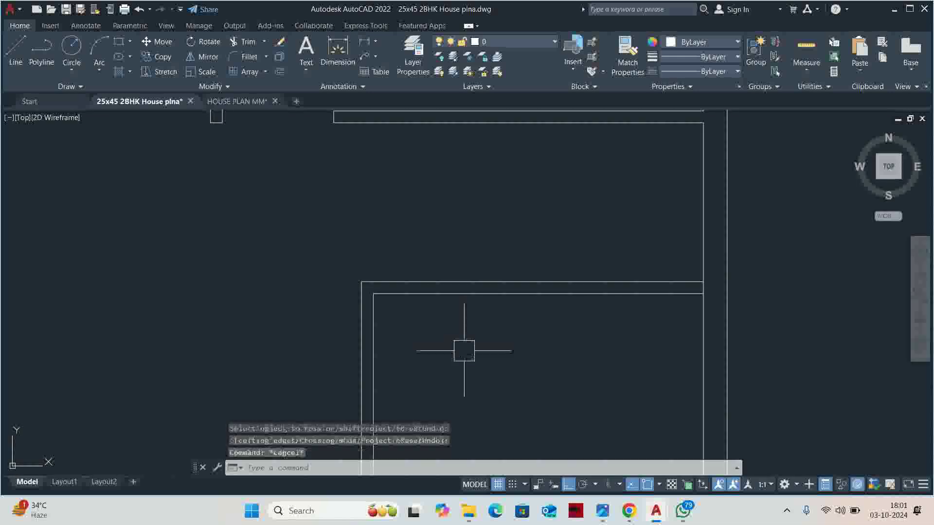
{"action": "scroll", "coordinate": [421, 311], "scroll_direction": "up", "scroll_amount": 1}
- Restart the trim and abandon a fence selection across the lines
{"action": "type", "text": "tr"}
{"action": "key", "text": "Return"}
{"action": "scroll", "coordinate": [535, 292], "scroll_direction": "up", "scroll_amount": 3}
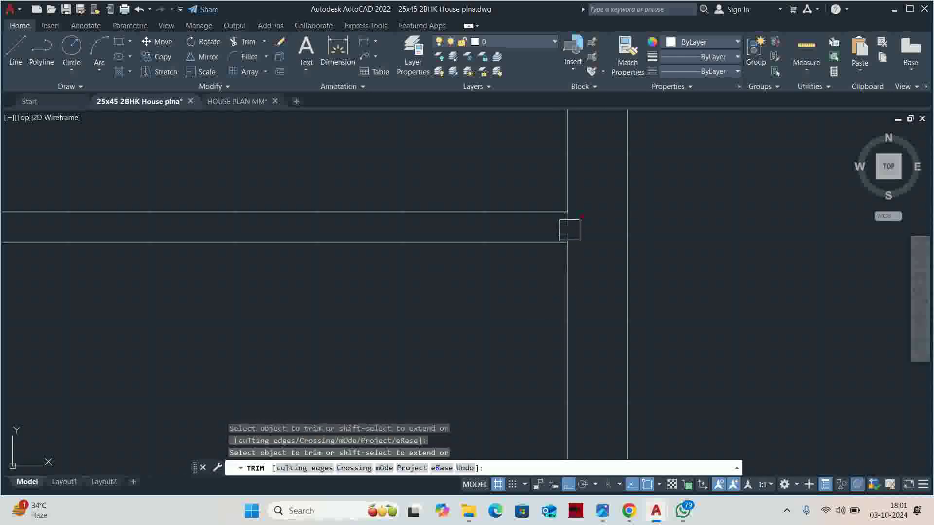
{"action": "scroll", "coordinate": [487, 263], "scroll_direction": "down", "scroll_amount": 3}
{"action": "scroll", "coordinate": [681, 360], "scroll_direction": "down", "scroll_amount": 1}
{"action": "left_click", "coordinate": [653, 368]}
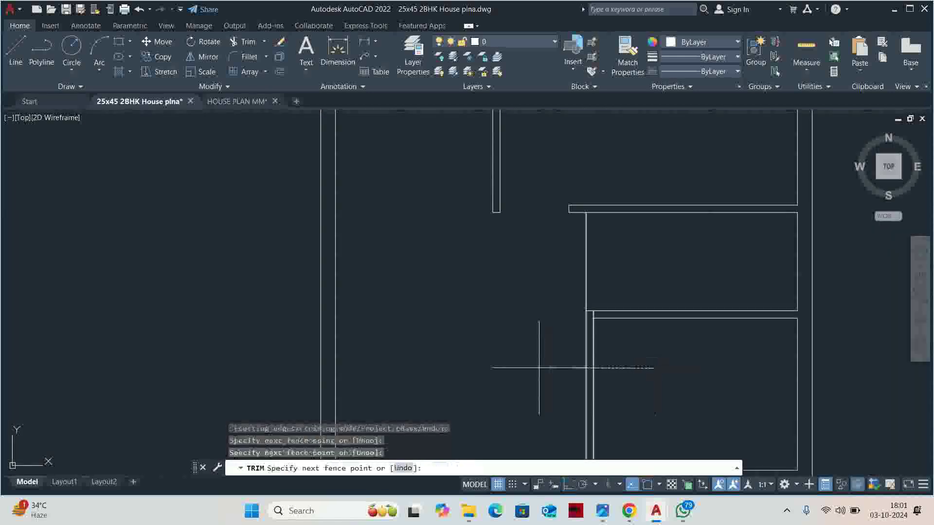
{"action": "key", "text": "Return"}
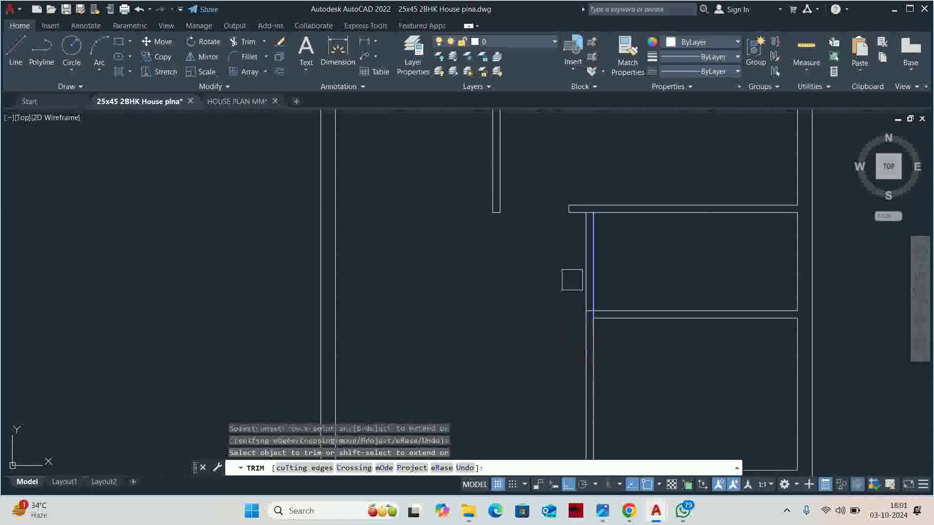
- Trim away the wall segment where the vertical partition meets the horizontal wall
{"action": "scroll", "coordinate": [572, 280], "scroll_direction": "up", "scroll_amount": 3}
{"action": "scroll", "coordinate": [593, 225], "scroll_direction": "up", "scroll_amount": 2}
{"action": "left_click_drag", "start_coordinate": [561, 146], "coordinate": [571, 181]}
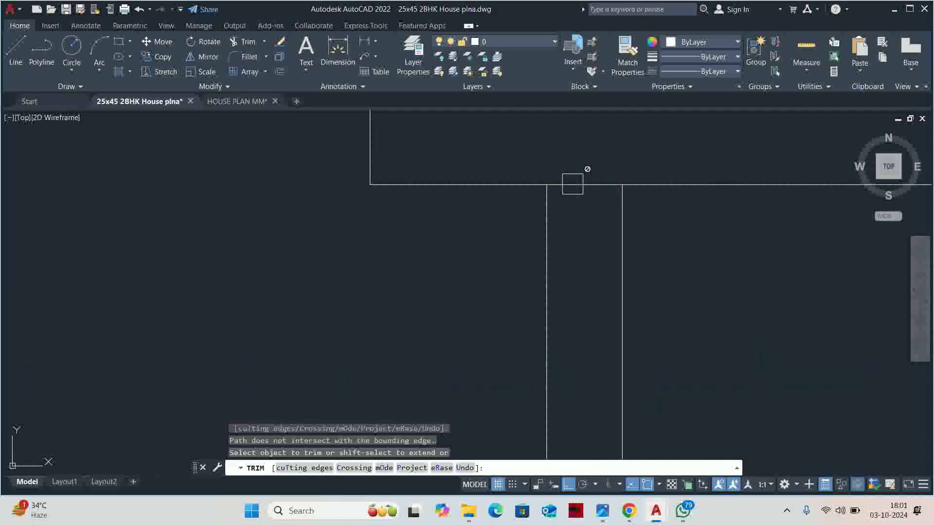
{"action": "left_click", "coordinate": [572, 184]}
{"action": "scroll", "coordinate": [555, 252], "scroll_direction": "down", "scroll_amount": 2}
{"action": "scroll", "coordinate": [543, 258], "scroll_direction": "down", "scroll_amount": 1}
{"action": "scroll", "coordinate": [531, 329], "scroll_direction": "down", "scroll_amount": 1}
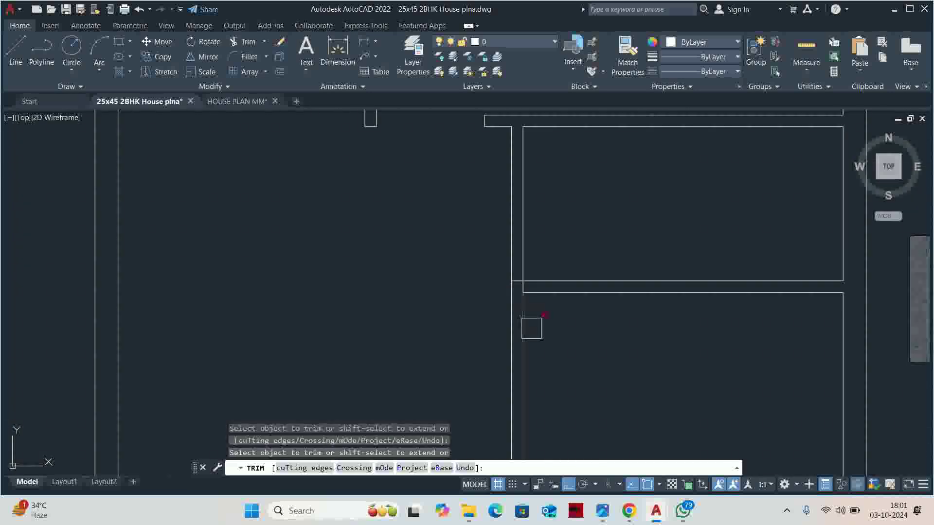
{"action": "scroll", "coordinate": [531, 329], "scroll_direction": "up", "scroll_amount": 5}
{"action": "middle_click_drag", "start_coordinate": [494, 202], "coordinate": [502, 319]}
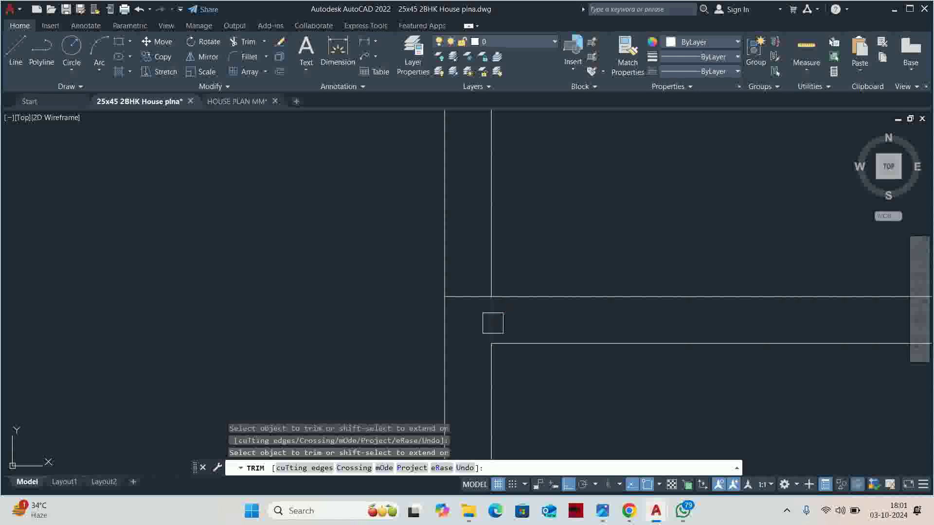
{"action": "scroll", "coordinate": [492, 323], "scroll_direction": "down", "scroll_amount": 2}
{"action": "scroll", "coordinate": [400, 329], "scroll_direction": "down", "scroll_amount": 2}
{"action": "scroll", "coordinate": [400, 330], "scroll_direction": "down", "scroll_amount": 2}
{"action": "key", "text": "Escape"}
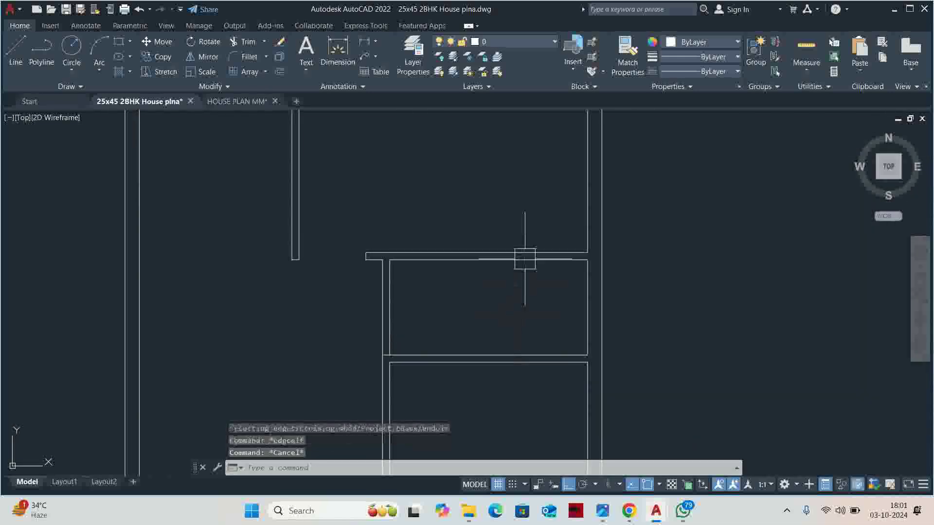
{"action": "key", "text": "Escape"}
{"action": "key", "text": "Escape"}
{"action": "middle_click_drag", "start_coordinate": [502, 286], "coordinate": [502, 289]}
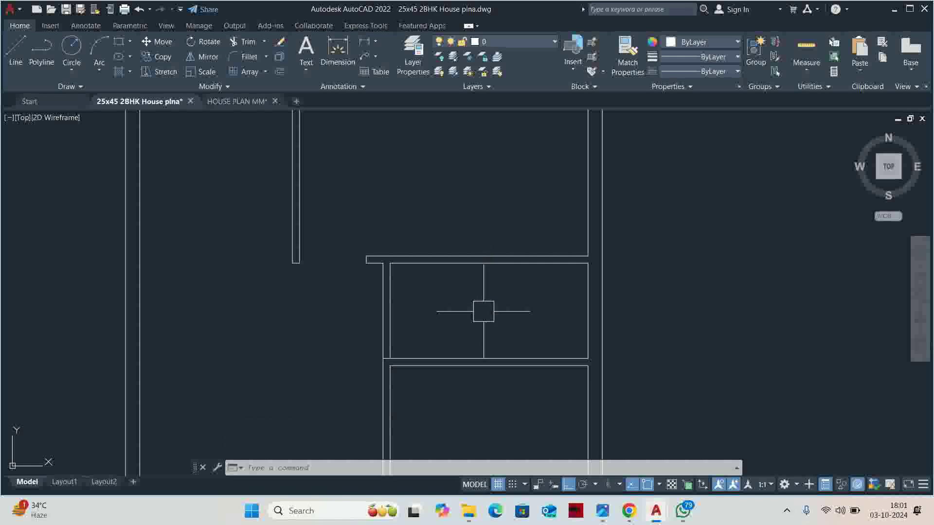
{"action": "type", "text": "o"}
{"action": "key", "text": "Return"}
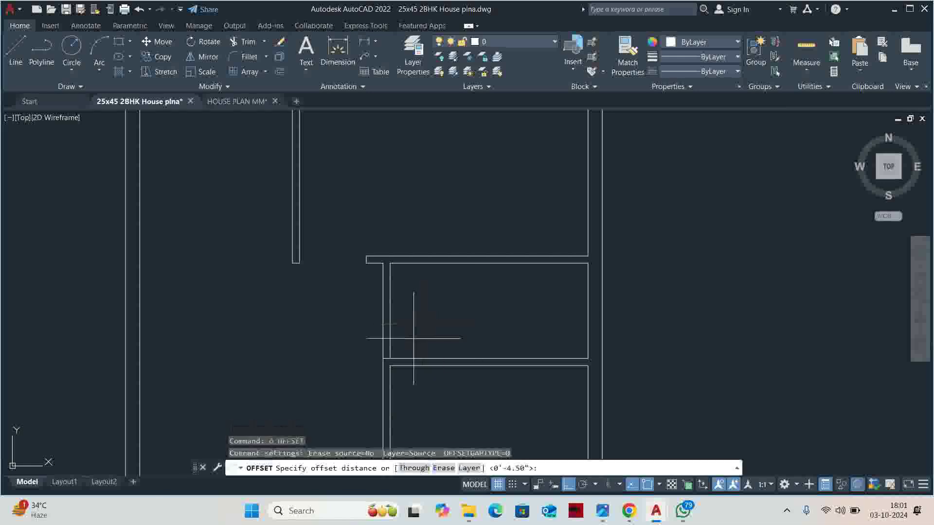
{"action": "key", "text": "Escape"}
{"action": "left_click", "coordinate": [806, 49]}
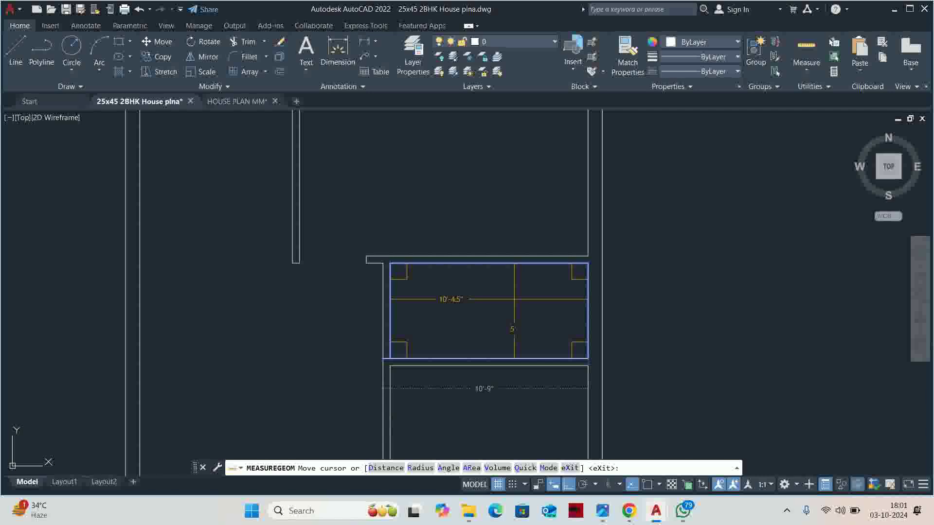
{"action": "key", "text": "Escape"}
{"action": "key", "text": "Escape"}
{"action": "key", "text": "Escape"}
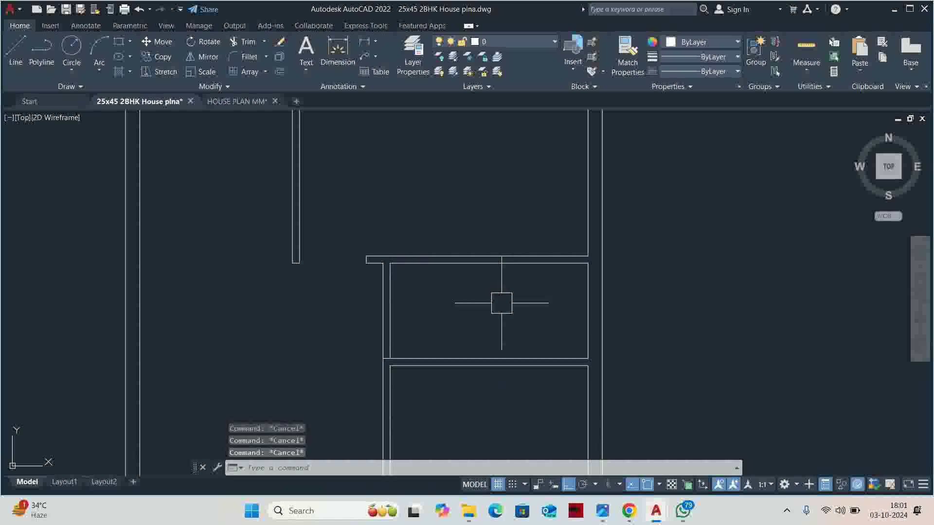
{"action": "type", "text": "o"}
{"action": "key", "text": "Return"}
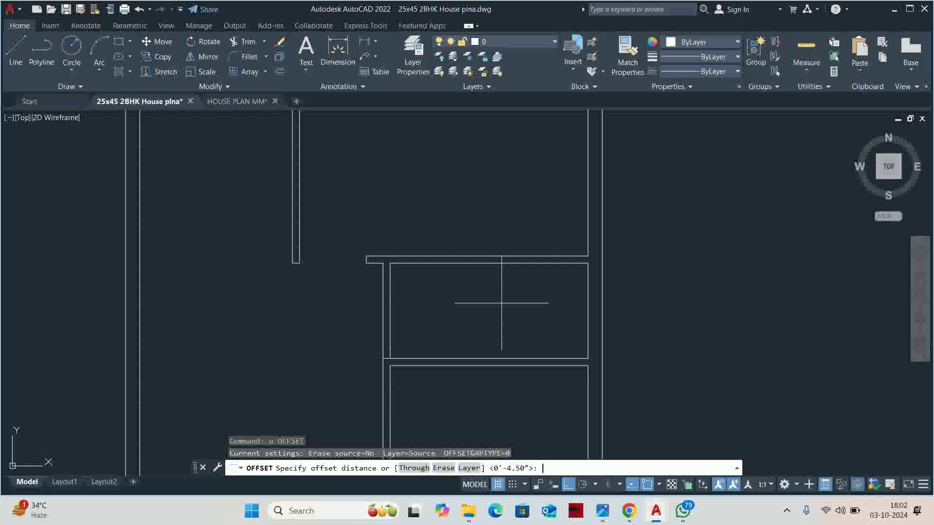
- Offset the room's left inner wall 7' to the right as a new partition line
{"action": "key", "text": "Escape"}
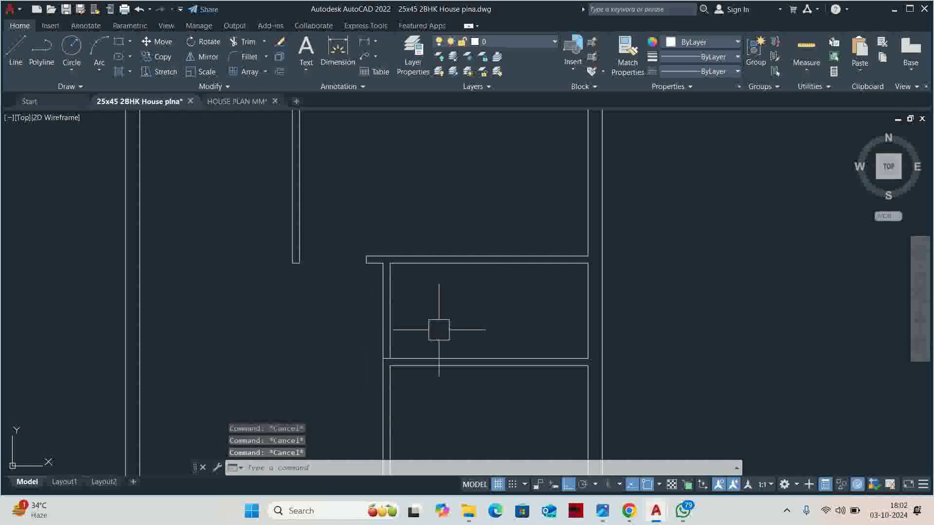
{"action": "type", "text": "o"}
{"action": "key", "text": "Return"}
{"action": "scroll", "coordinate": [455, 314], "scroll_direction": "up", "scroll_amount": 2}
{"action": "key", "text": "Escape"}
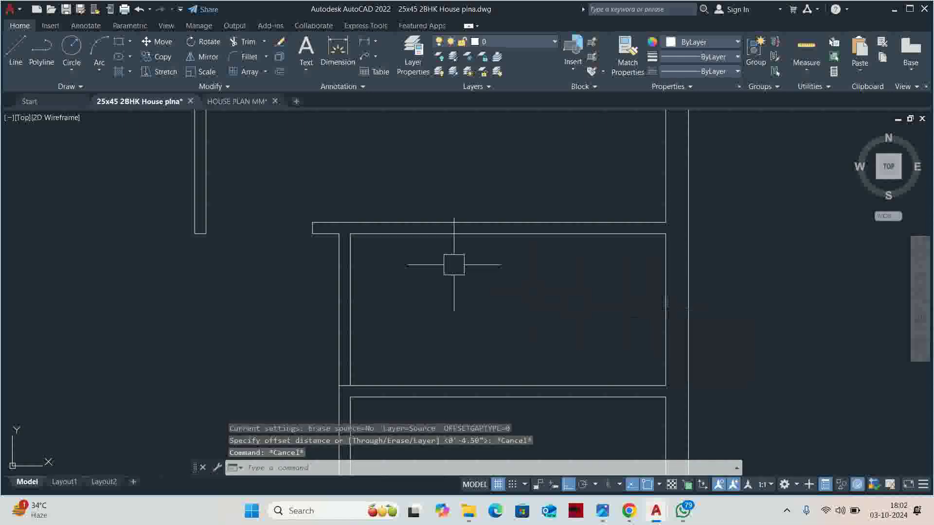
{"action": "key", "text": "Escape"}
{"action": "key", "text": "Escape"}
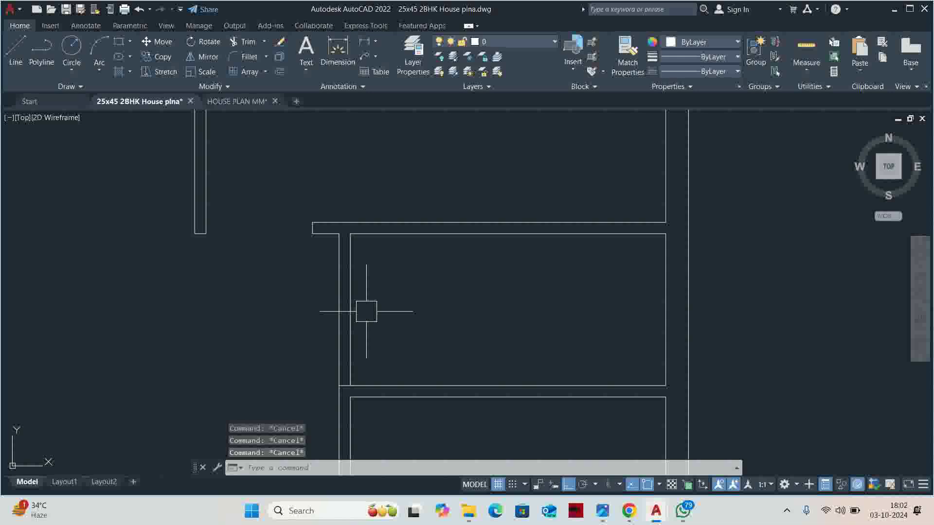
{"action": "type", "text": "o"}
{"action": "key", "text": "Return"}
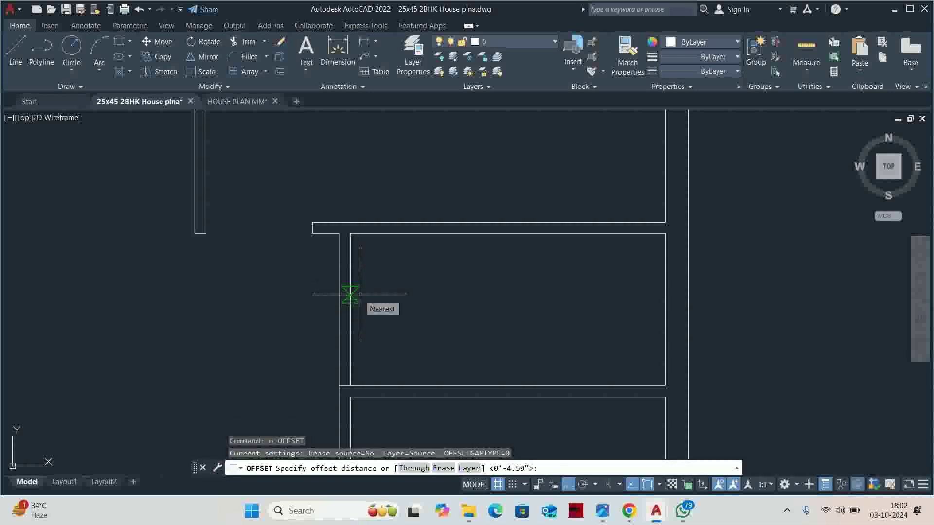
{"action": "type", "text": "7'"}
{"action": "key", "text": "Return"}
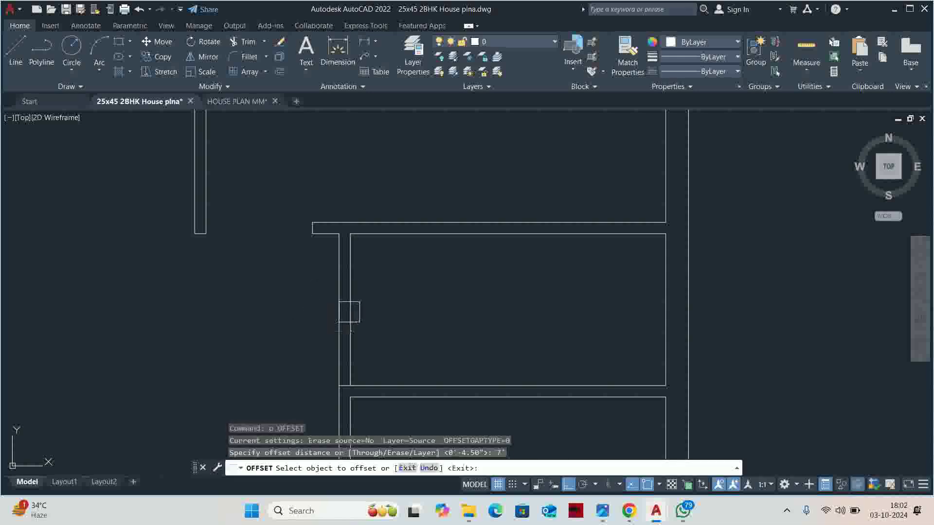
{"action": "left_click", "coordinate": [350, 312]}
{"action": "left_click", "coordinate": [457, 324]}
{"action": "key", "text": "Escape"}
- Offset the new partition line 4.5 to make it a double-line wall
{"action": "key", "text": "Return"}
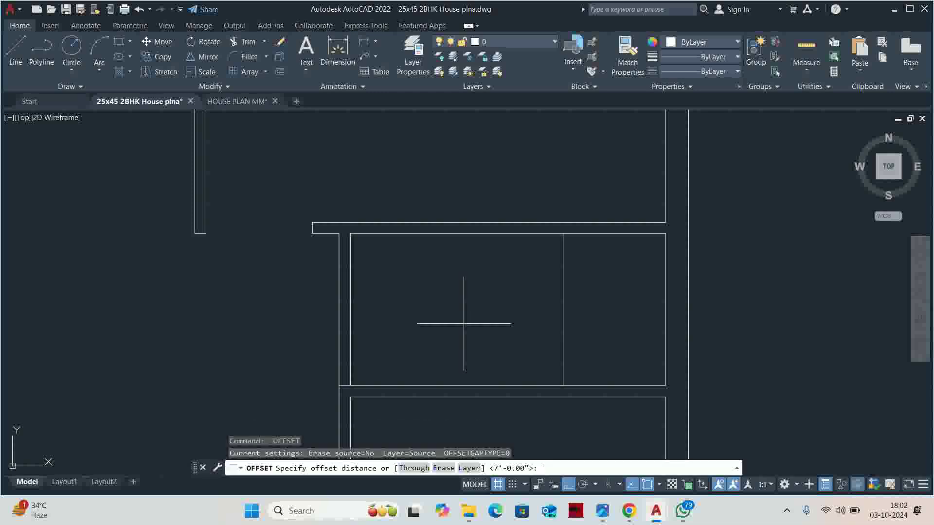
{"action": "type", "text": "5"}
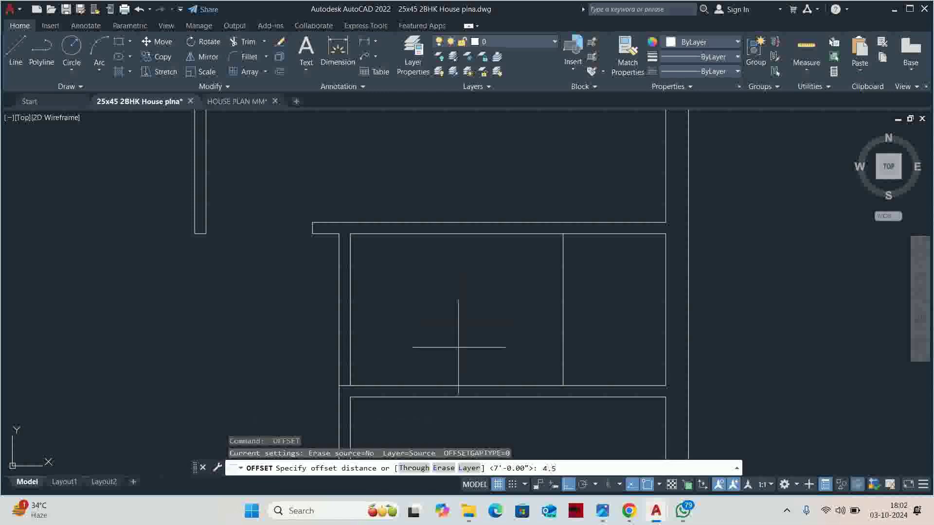
{"action": "key", "text": "Return"}
{"action": "left_click", "coordinate": [563, 312]}
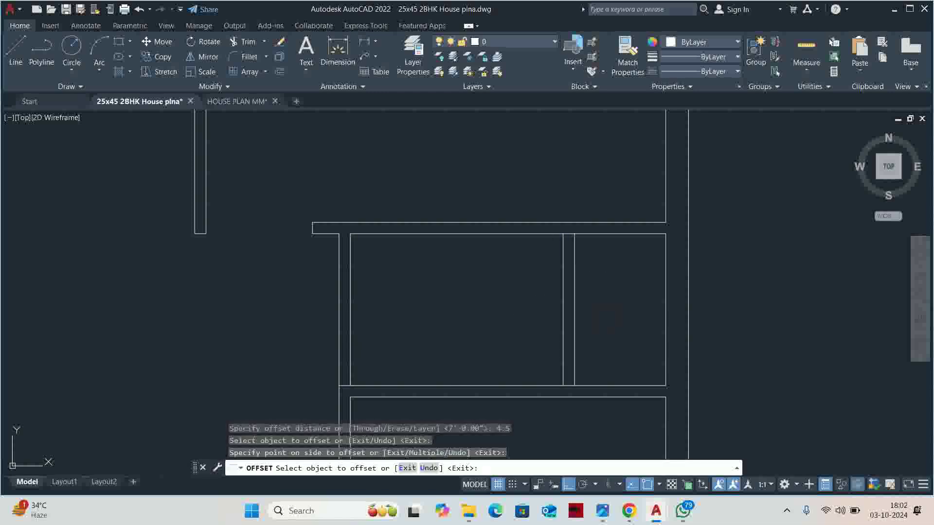
{"action": "key", "text": "Escape"}
{"action": "key", "text": "Escape"}
- Trim the partition's ends into the surrounding walls
{"action": "type", "text": "tr"}
{"action": "key", "text": "Return"}
{"action": "scroll", "coordinate": [586, 263], "scroll_direction": "up", "scroll_amount": 5}
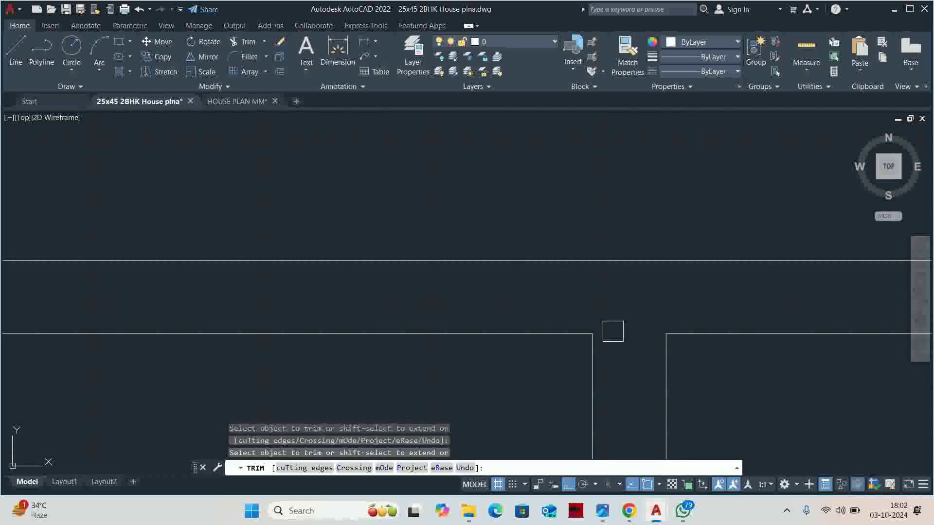
{"action": "scroll", "coordinate": [613, 329], "scroll_direction": "down", "scroll_amount": 4}
{"action": "middle_click_drag", "start_coordinate": [642, 398], "coordinate": [732, 216]}
{"action": "scroll", "coordinate": [546, 289], "scroll_direction": "up", "scroll_amount": 5}
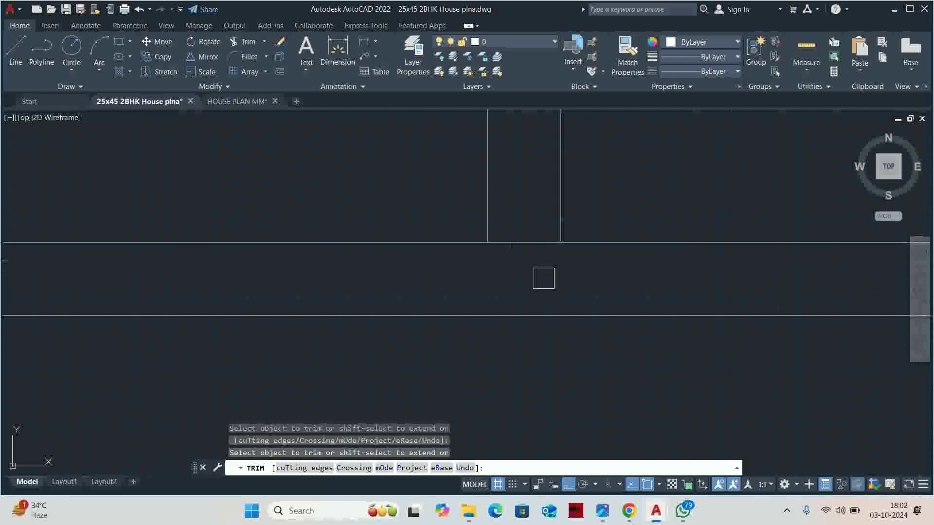
{"action": "scroll", "coordinate": [533, 248], "scroll_direction": "down", "scroll_amount": 3}
{"action": "key", "text": "Escape"}
- Quick-measure the new small room's dimensions
{"action": "scroll", "coordinate": [513, 306], "scroll_direction": "down", "scroll_amount": 2}
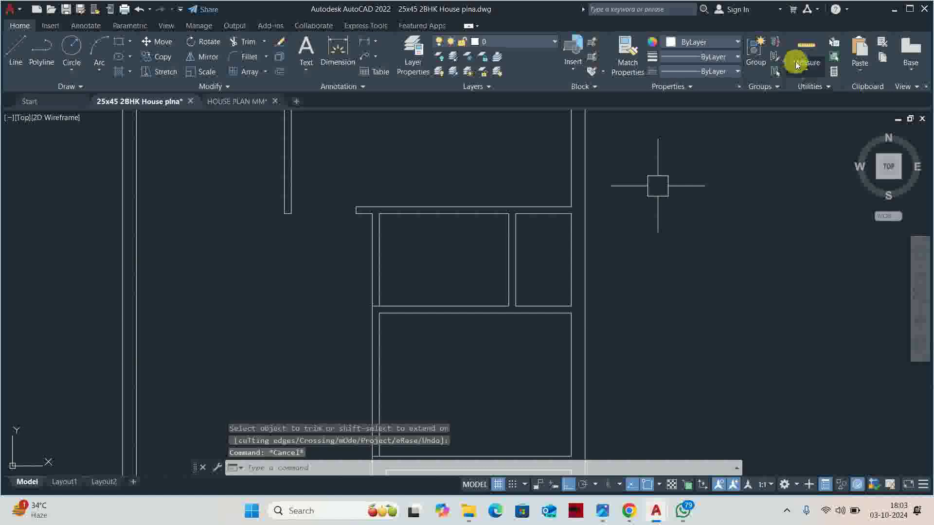
{"action": "left_click", "coordinate": [800, 62]}
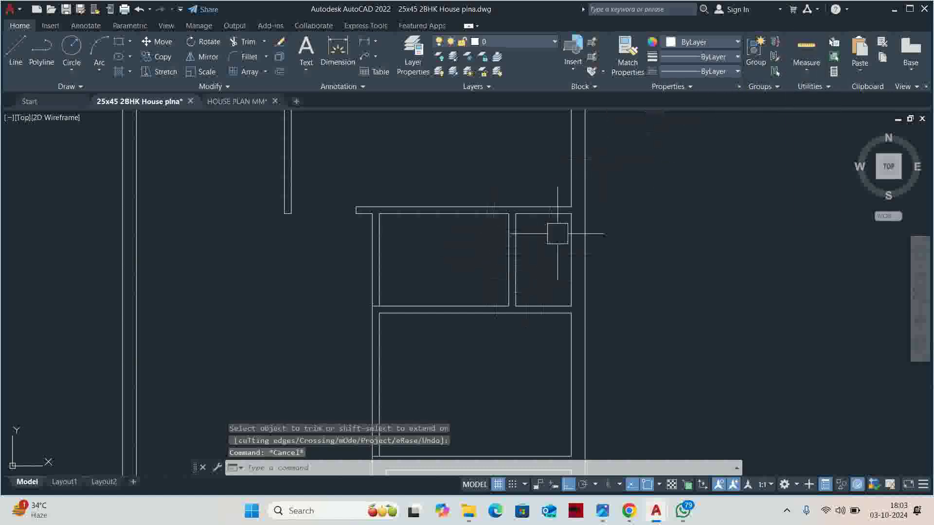
{"action": "left_click", "coordinate": [807, 48]}
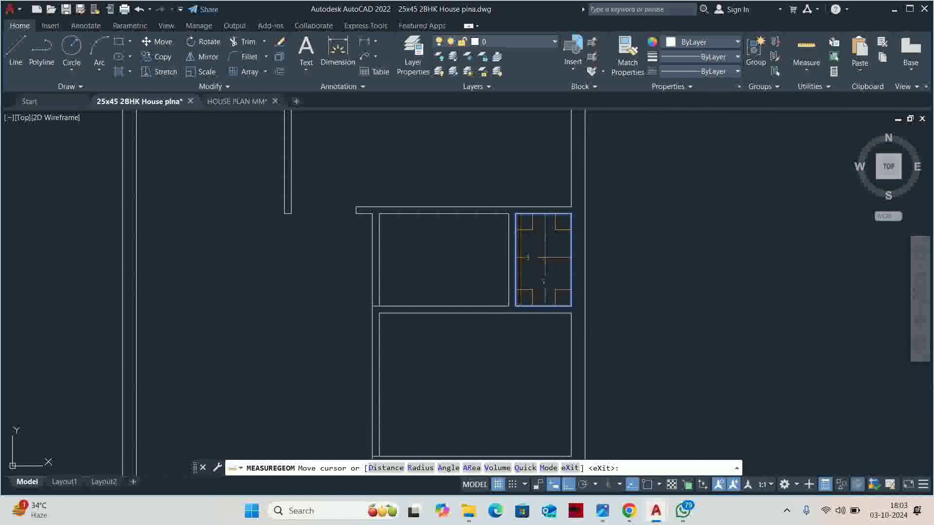
{"action": "key", "text": "Escape"}
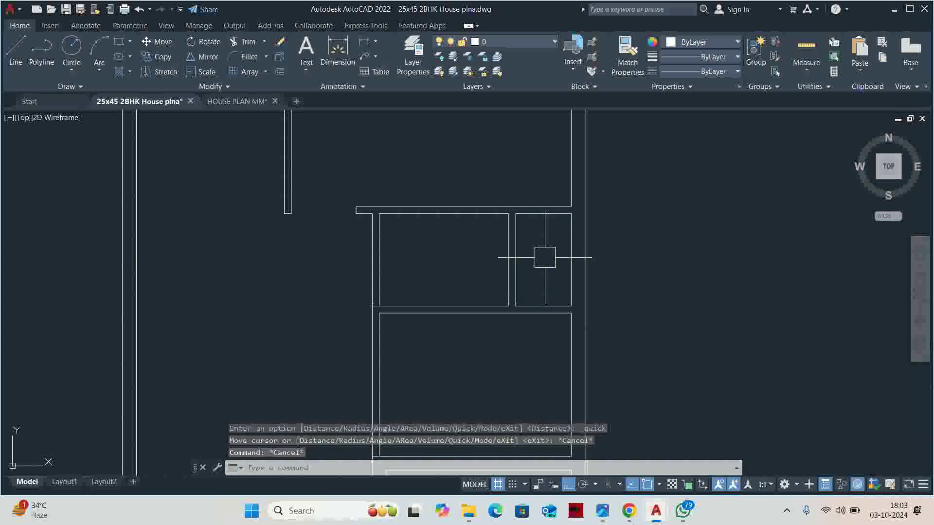
- Extend the partition line up to the top wall
{"action": "middle_click_drag", "start_coordinate": [545, 258], "coordinate": [576, 270]}
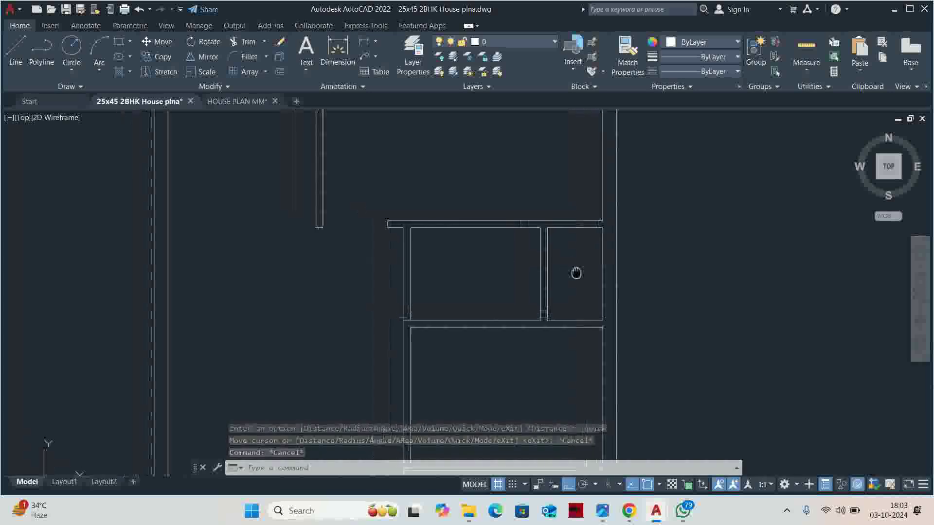
{"action": "key", "text": "Escape"}
{"action": "key", "text": "Escape"}
{"action": "scroll", "coordinate": [576, 271], "scroll_direction": "down", "scroll_amount": 2}
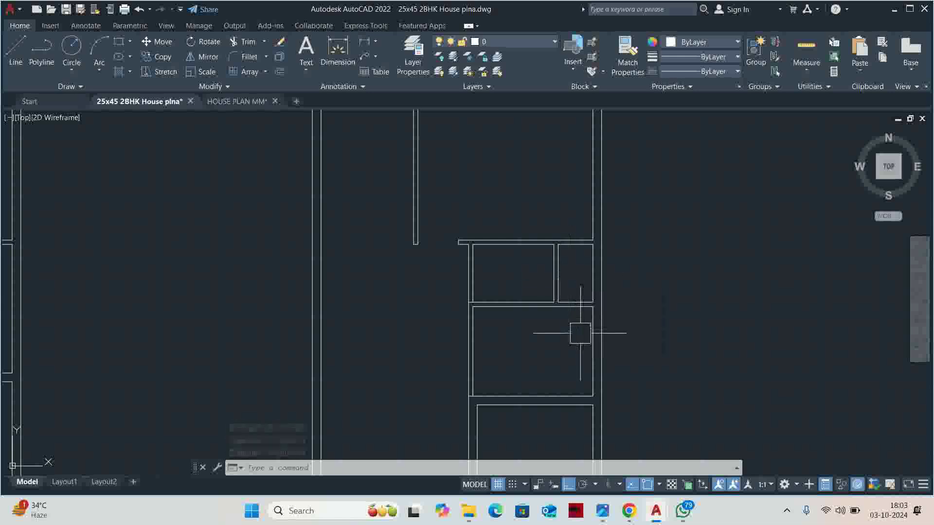
{"action": "scroll", "coordinate": [564, 263], "scroll_direction": "up", "scroll_amount": 2}
{"action": "scroll", "coordinate": [481, 291], "scroll_direction": "up", "scroll_amount": 2}
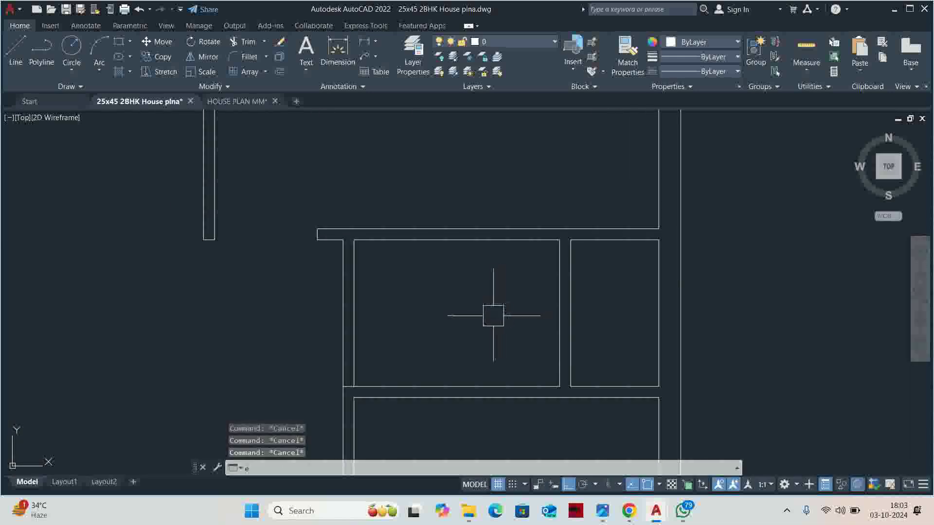
{"action": "type", "text": "x"}
{"action": "key", "text": "Return"}
{"action": "left_click", "coordinate": [355, 271]}
{"action": "key", "text": "Escape"}
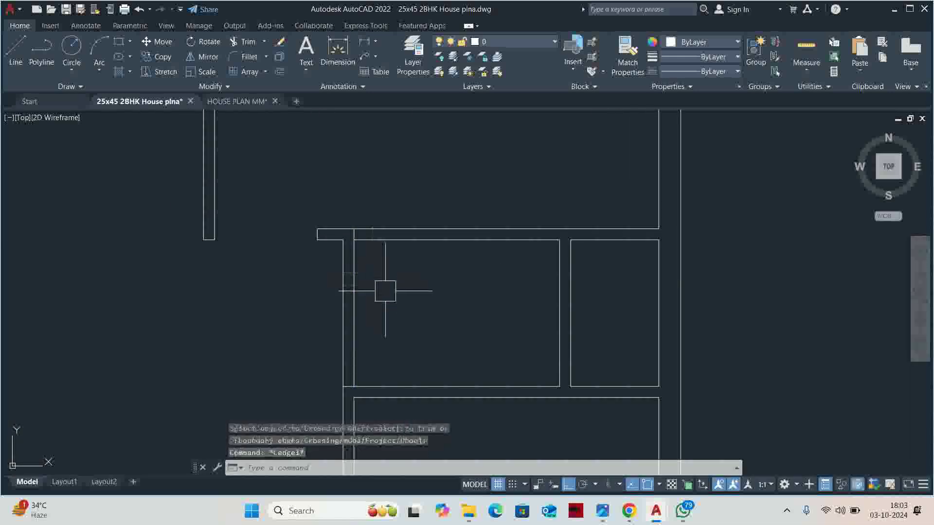
- Offset the room's left inner wall 2'9 to the right
{"action": "type", "text": "o"}
{"action": "key", "text": "Return"}
{"action": "key", "text": "Return"}
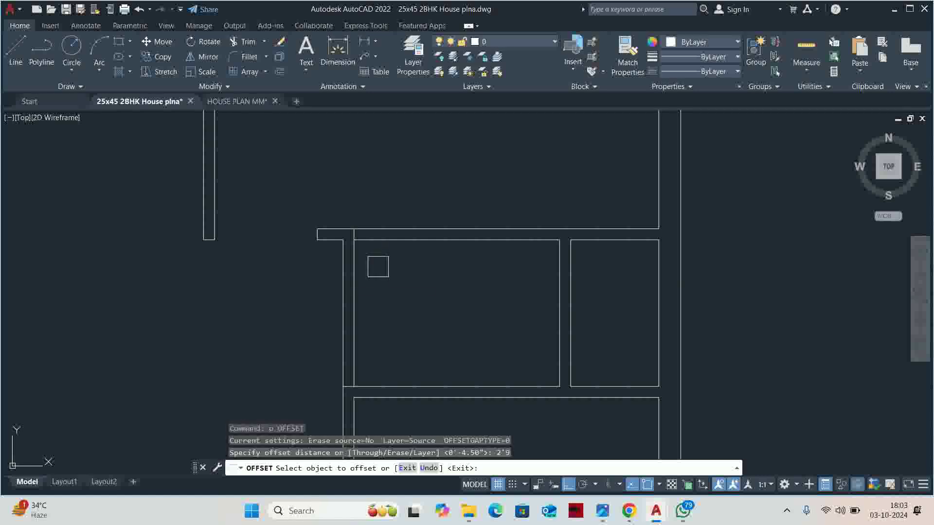
{"action": "scroll", "coordinate": [377, 265], "scroll_direction": "up", "scroll_amount": 1}
{"action": "left_click", "coordinate": [340, 276]}
{"action": "left_click", "coordinate": [406, 277]}
{"action": "key", "text": "Escape"}
- Trim the top wall lines across the door gap and remove the leftover offset line
{"action": "type", "text": "tr"}
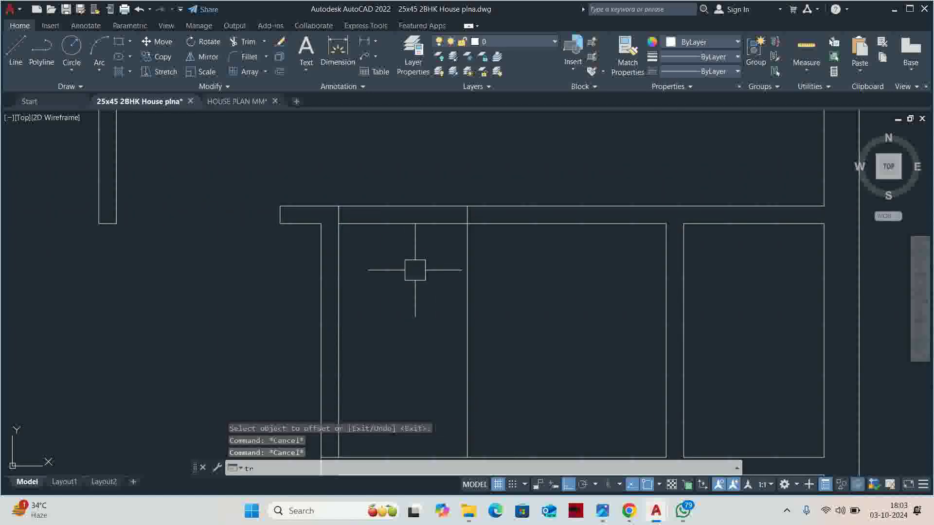
{"action": "key", "text": "Return"}
{"action": "left_click", "coordinate": [462, 258]}
{"action": "left_click", "coordinate": [419, 224]}
{"action": "left_click", "coordinate": [410, 206]}
{"action": "key", "text": "Escape"}
{"action": "key", "text": "Escape"}
{"action": "scroll", "coordinate": [438, 243], "scroll_direction": "down", "scroll_amount": 2}
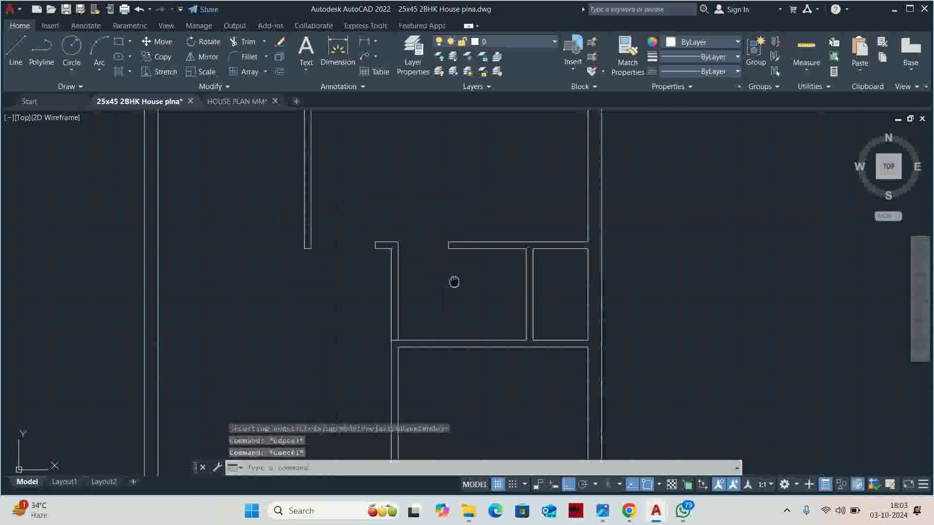
{"action": "key", "text": "Escape"}
{"action": "scroll", "coordinate": [358, 334], "scroll_direction": "down", "scroll_amount": 1}
{"action": "type", "text": "tr"}
{"action": "key", "text": "Return"}
{"action": "scroll", "coordinate": [308, 369], "scroll_direction": "up", "scroll_amount": 4}
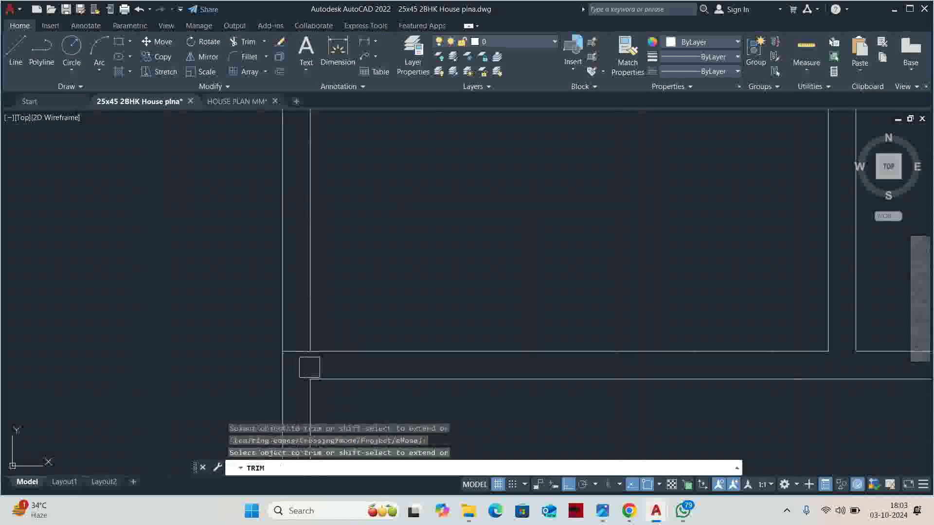
{"action": "scroll", "coordinate": [356, 309], "scroll_direction": "down", "scroll_amount": 6}
{"action": "scroll", "coordinate": [356, 309], "scroll_direction": "down", "scroll_amount": 2}
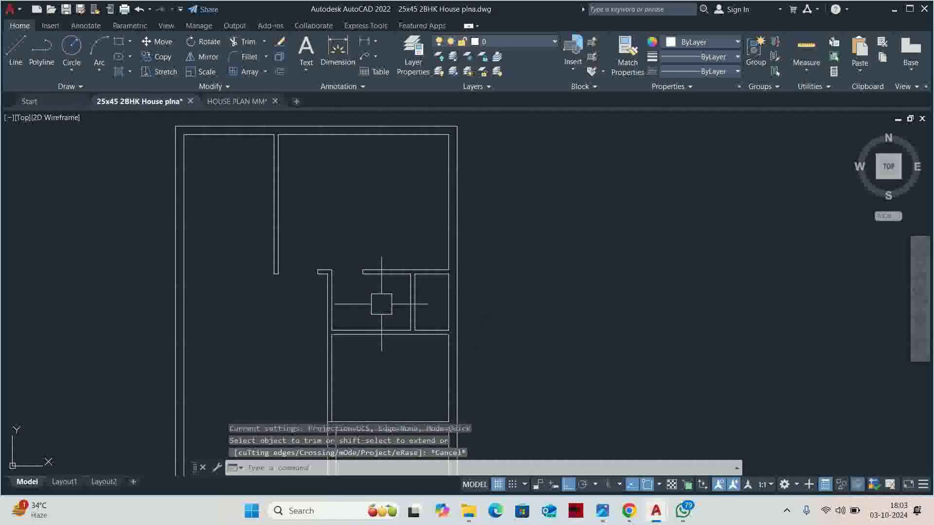
{"action": "key", "text": "Escape"}
{"action": "key", "text": "Escape"}
{"action": "scroll", "coordinate": [382, 334], "scroll_direction": "up", "scroll_amount": 4}
{"action": "key", "text": "Escape"}
{"action": "scroll", "coordinate": [389, 301], "scroll_direction": "up", "scroll_amount": 1}
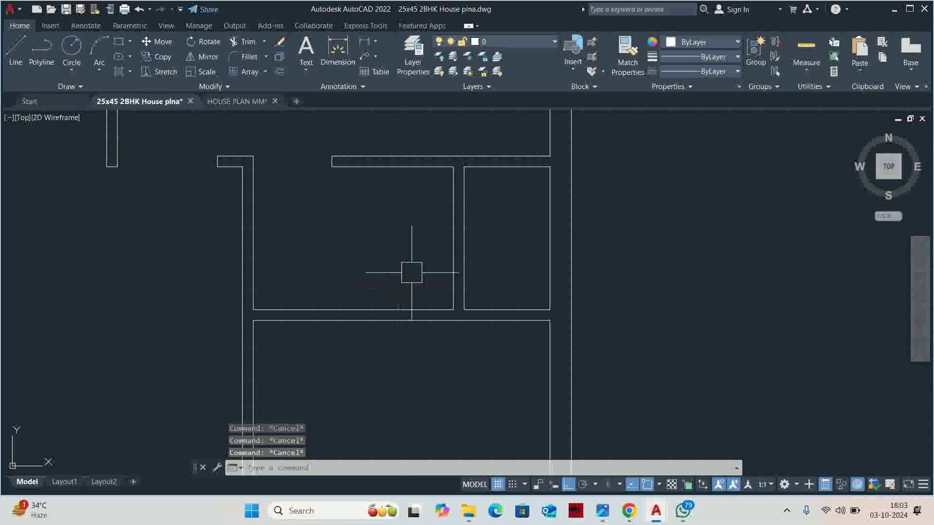
- Offset partition lines 36 and 3 inside the central room
{"action": "type", "text": "o"}
{"action": "key", "text": "Return"}
{"action": "type", "text": "30"}
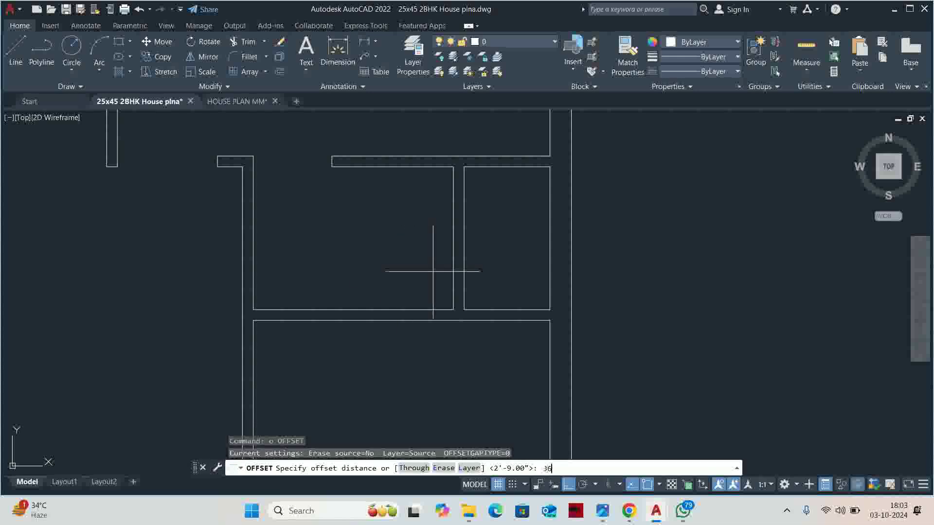
{"action": "key", "text": "Return"}
{"action": "left_click", "coordinate": [454, 261]}
{"action": "key", "text": "Escape"}
{"action": "middle_click_drag", "start_coordinate": [373, 257], "coordinate": [396, 264]}
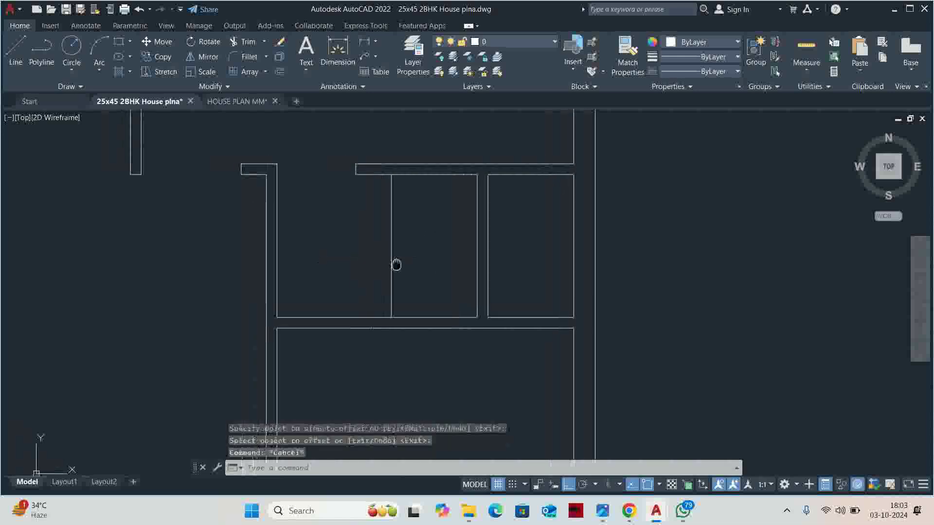
{"action": "key", "text": "Return"}
{"action": "type", "text": "3"}
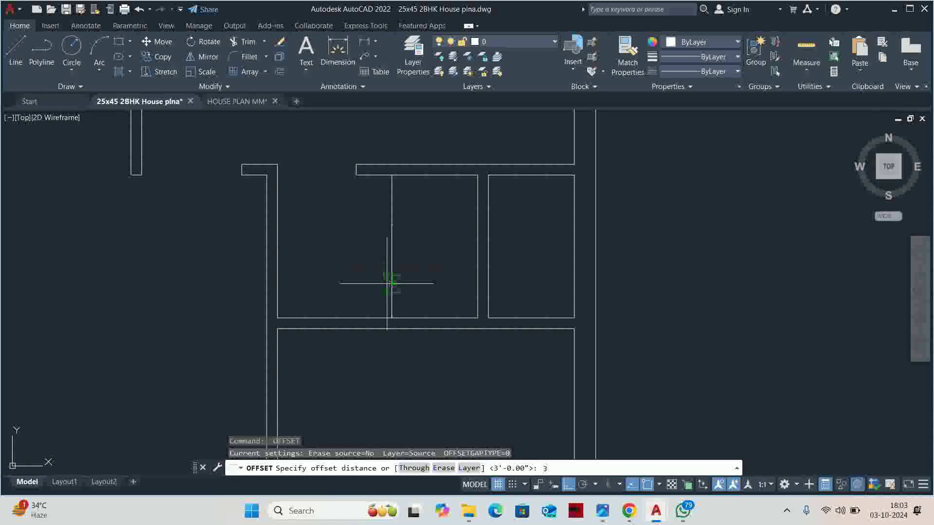
{"action": "key", "text": "Return"}
{"action": "left_click", "coordinate": [389, 266]}
{"action": "key", "text": "Escape"}
{"action": "scroll", "coordinate": [287, 280], "scroll_direction": "up", "scroll_amount": 2}
{"action": "key", "text": "Escape"}
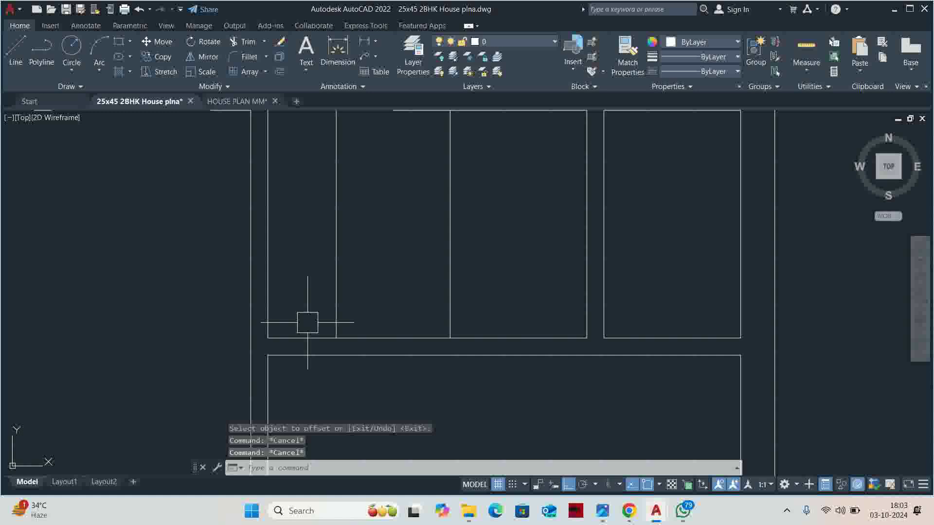
- Window-select and delete the two unneeded vertical lines in the room
{"action": "key", "text": "Escape"}
{"action": "left_click", "coordinate": [474, 288]}
{"action": "left_click", "coordinate": [331, 250]}
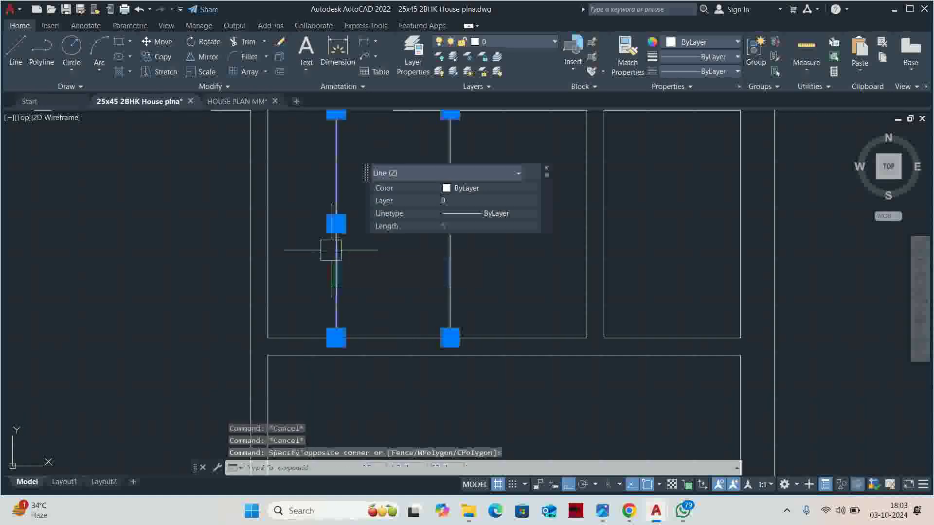
{"action": "key", "text": "Delete"}
{"action": "scroll", "coordinate": [331, 251], "scroll_direction": "down", "scroll_amount": 3}
{"action": "scroll", "coordinate": [376, 306], "scroll_direction": "down", "scroll_amount": 2}
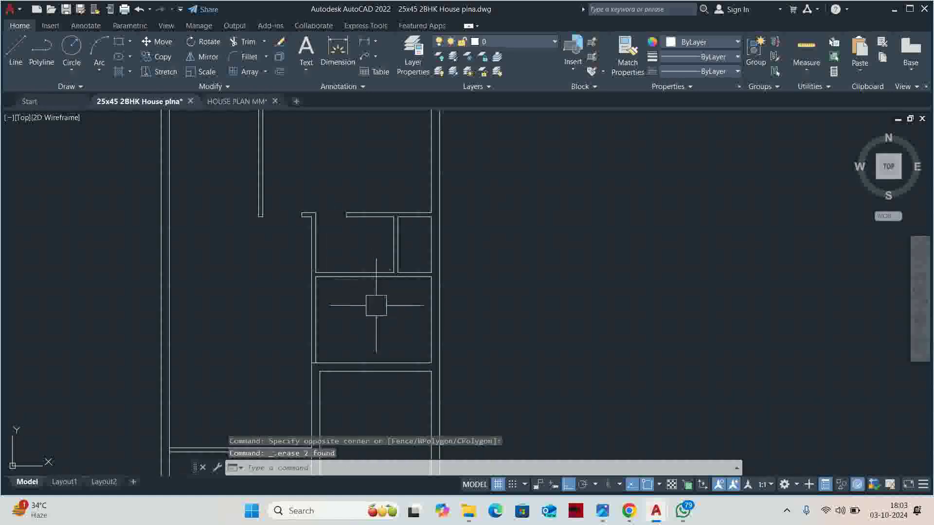
{"action": "scroll", "coordinate": [386, 317], "scroll_direction": "up", "scroll_amount": 1}
{"action": "key", "text": "Escape"}
{"action": "key", "text": "Escape"}
{"action": "key", "text": "Escape"}
- Begin a 2'9 offset of the lower wall and a trim, cancelling both
{"action": "middle_click_drag", "start_coordinate": [387, 317], "coordinate": [407, 325]}
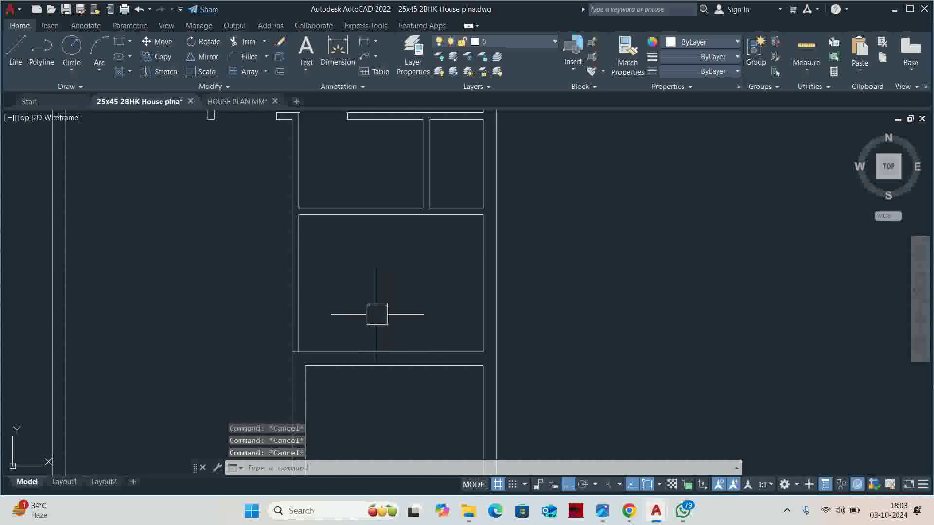
{"action": "type", "text": "o"}
{"action": "key", "text": "Return"}
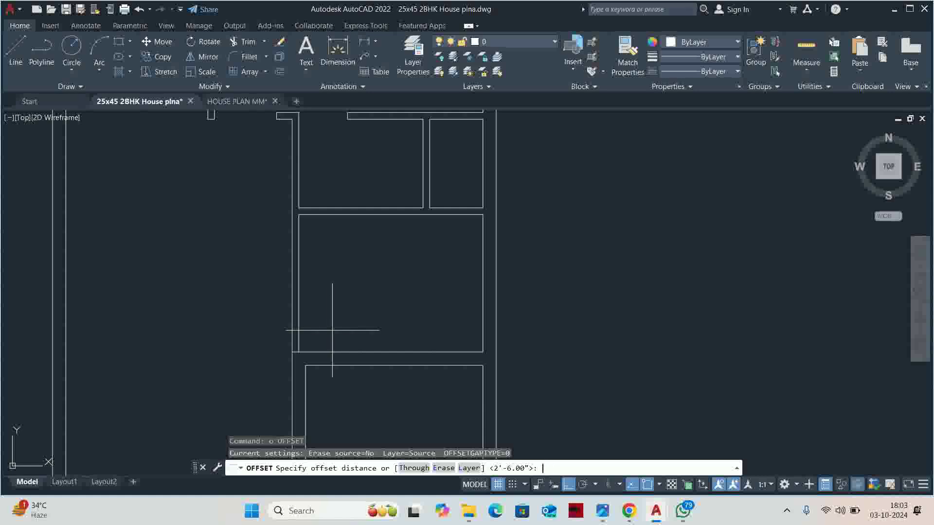
{"action": "key", "text": "Return"}
{"action": "scroll", "coordinate": [319, 341], "scroll_direction": "up", "scroll_amount": 2}
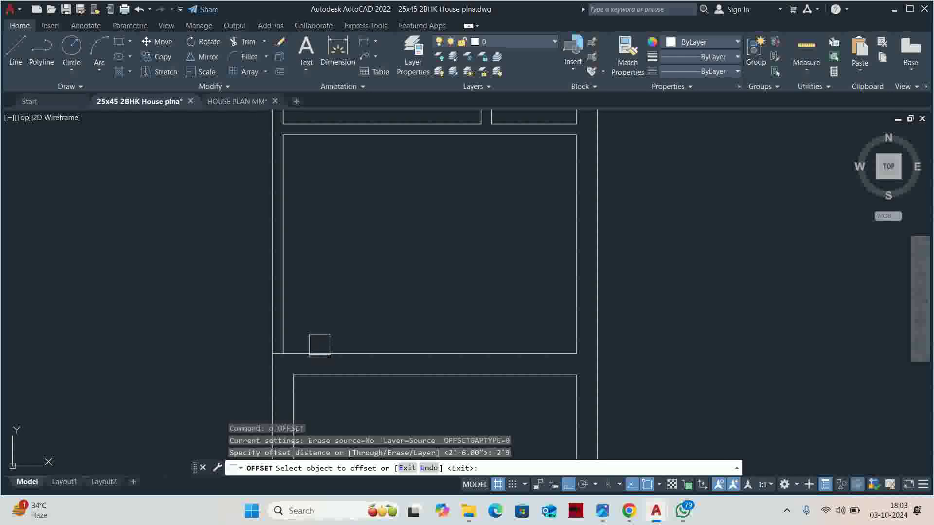
{"action": "scroll", "coordinate": [317, 341], "scroll_direction": "up", "scroll_amount": 2}
{"action": "left_click", "coordinate": [313, 360]}
{"action": "key", "text": "Escape"}
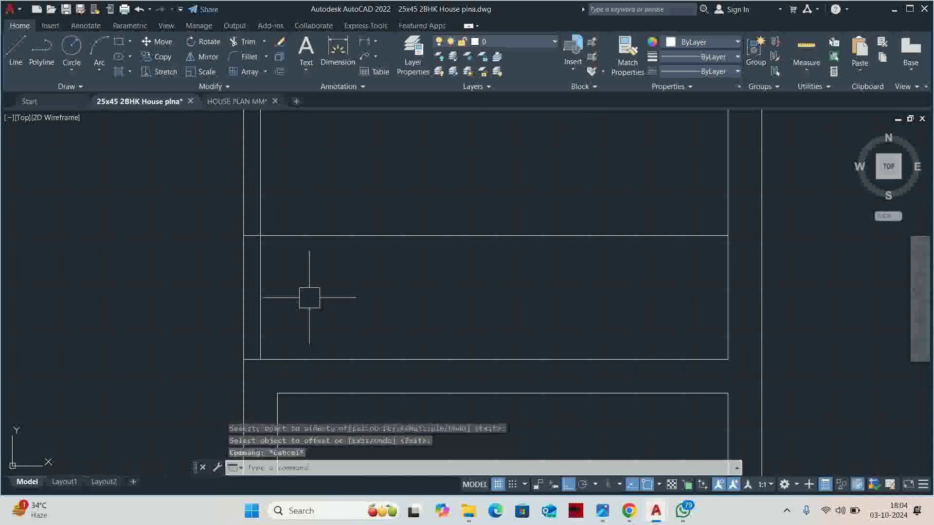
{"action": "type", "text": "tr"}
{"action": "key", "text": "Return"}
{"action": "left_click", "coordinate": [336, 241]}
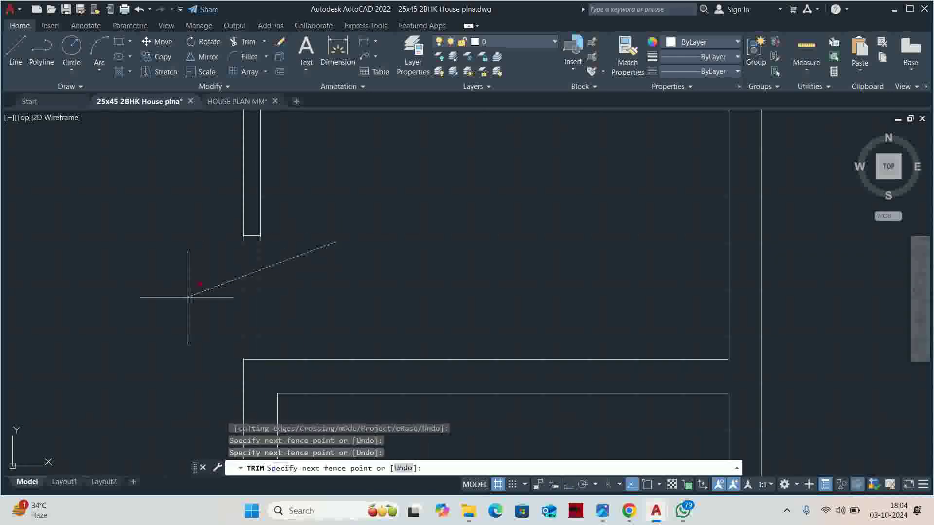
{"action": "key", "text": "Escape"}
{"action": "key", "text": "Escape"}
{"action": "scroll", "coordinate": [256, 317], "scroll_direction": "down", "scroll_amount": 3}
{"action": "scroll", "coordinate": [303, 327], "scroll_direction": "down", "scroll_amount": 2}
- Offset the room's right vertical wall line 50 to the left inside the room
{"action": "type", "text": "o"}
{"action": "key", "text": "Return"}
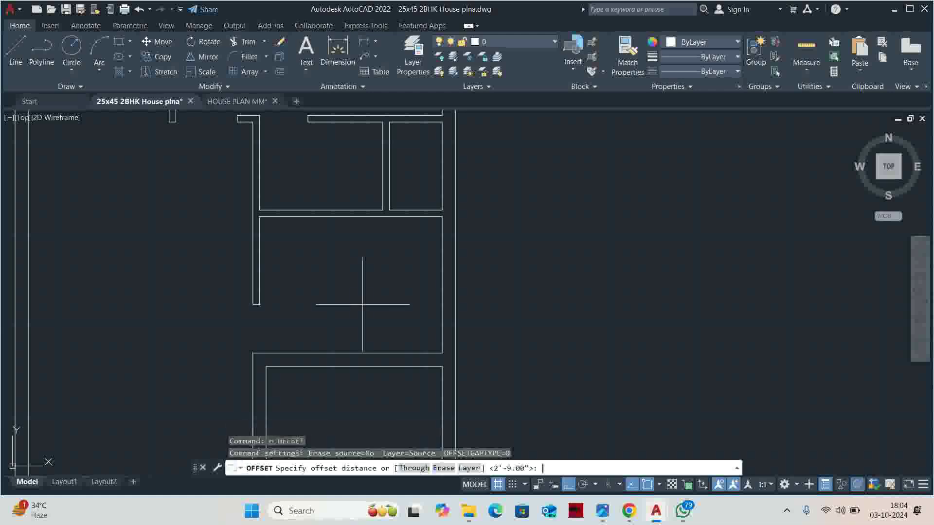
{"action": "type", "text": "50"}
{"action": "key", "text": "Return"}
{"action": "left_click", "coordinate": [442, 291]}
{"action": "left_click", "coordinate": [396, 291]}
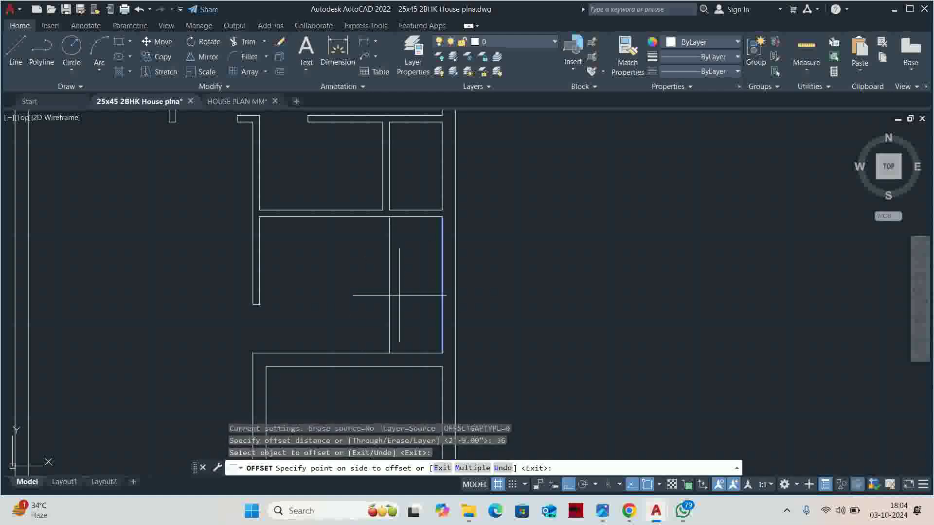
{"action": "key", "text": "Escape"}
{"action": "key", "text": "Escape"}
- Offset the partition line 36 further left, then 4 beside it for a double wall
{"action": "middle_click_drag", "start_coordinate": [382, 298], "coordinate": [395, 310]}
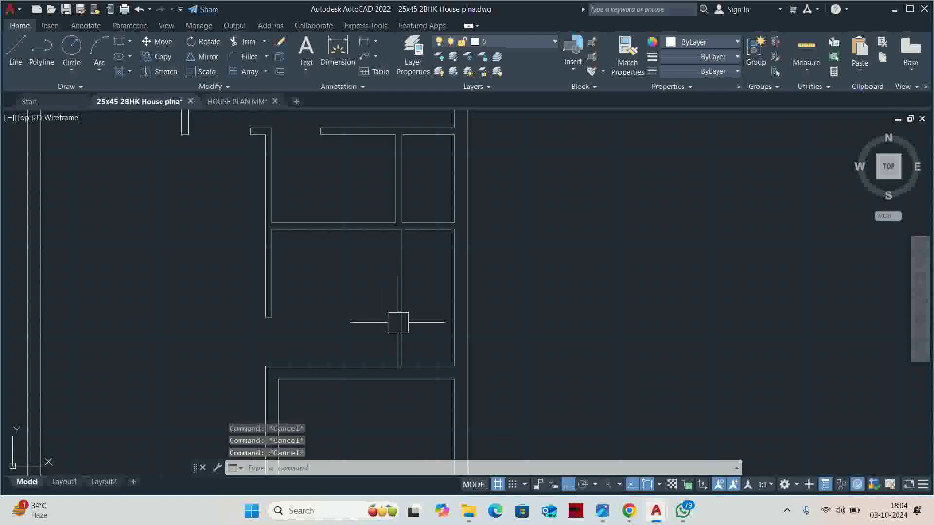
{"action": "type", "text": "o"}
{"action": "key", "text": "Return"}
{"action": "key", "text": "Return"}
{"action": "left_click", "coordinate": [401, 316]}
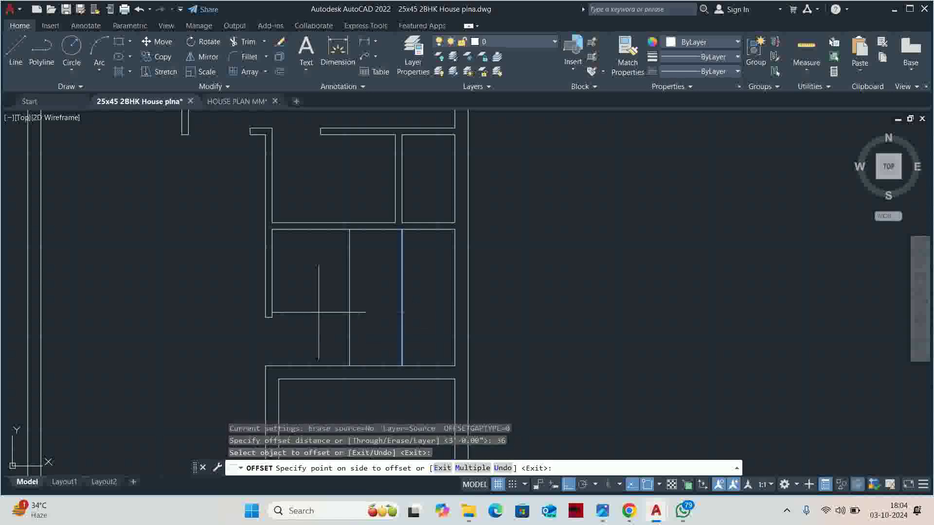
{"action": "left_click", "coordinate": [322, 292]}
{"action": "key", "text": "Escape"}
{"action": "key", "text": "Escape"}
{"action": "type", "text": "o"}
{"action": "key", "text": "Return"}
{"action": "type", "text": "4."}
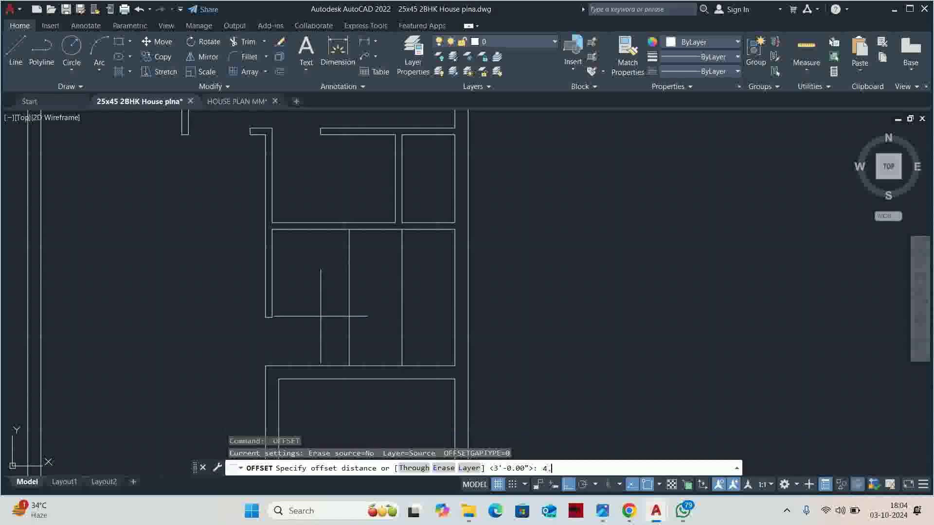
{"action": "key", "text": "Return"}
{"action": "left_click", "coordinate": [348, 271]}
{"action": "left_click", "coordinate": [294, 278]}
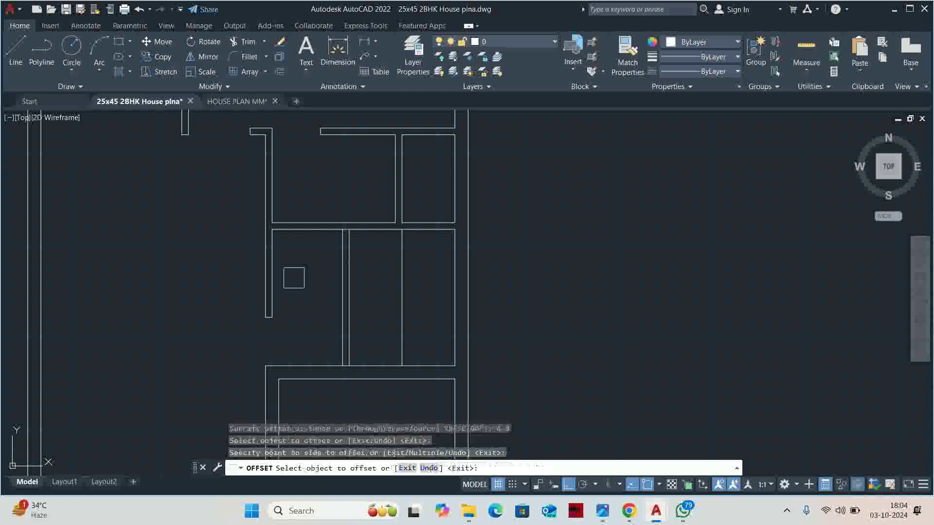
{"action": "key", "text": "Escape"}
{"action": "key", "text": "Escape"}
- Quick-measure the room sizes after a cancelled trim
{"action": "scroll", "coordinate": [323, 265], "scroll_direction": "up", "scroll_amount": 2}
{"action": "type", "text": "tr"}
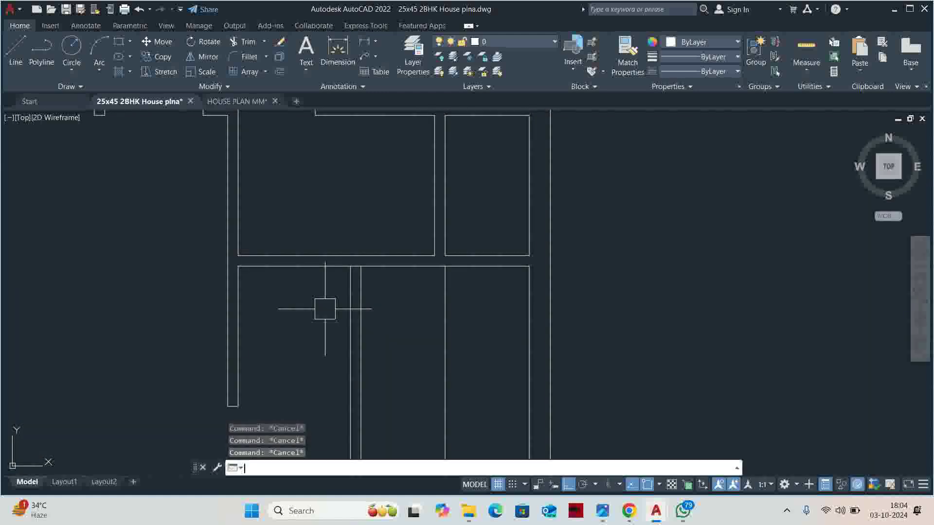
{"action": "key", "text": "Return"}
{"action": "scroll", "coordinate": [384, 302], "scroll_direction": "up", "scroll_amount": 3}
{"action": "scroll", "coordinate": [392, 296], "scroll_direction": "down", "scroll_amount": 5}
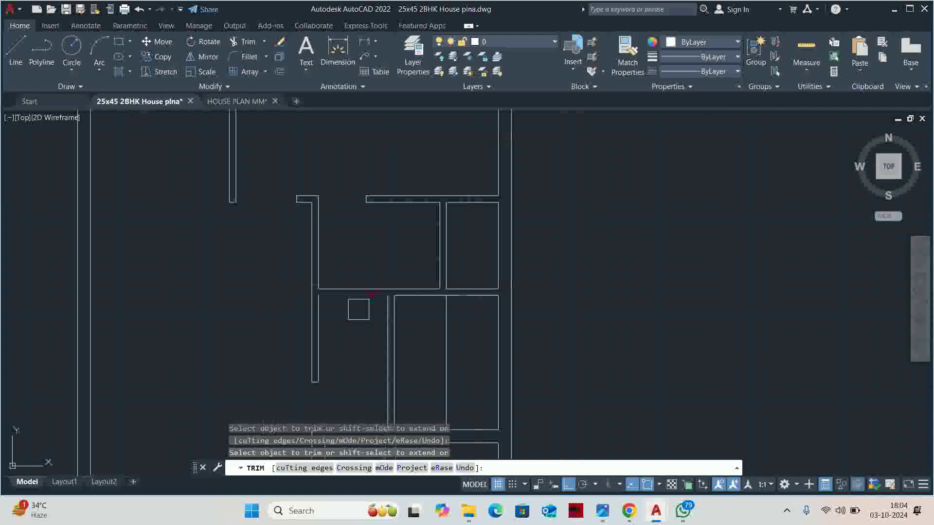
{"action": "key", "text": "Escape"}
{"action": "key", "text": "Escape"}
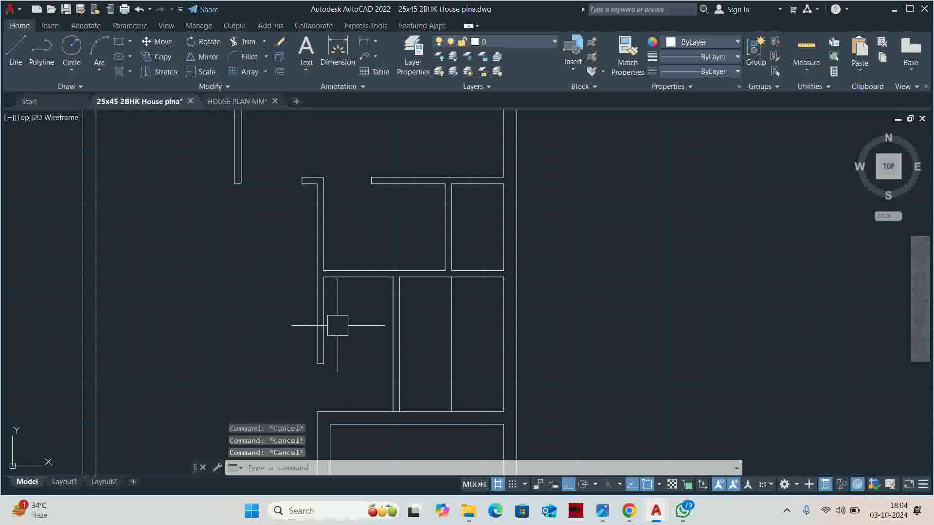
{"action": "left_click", "coordinate": [806, 49]}
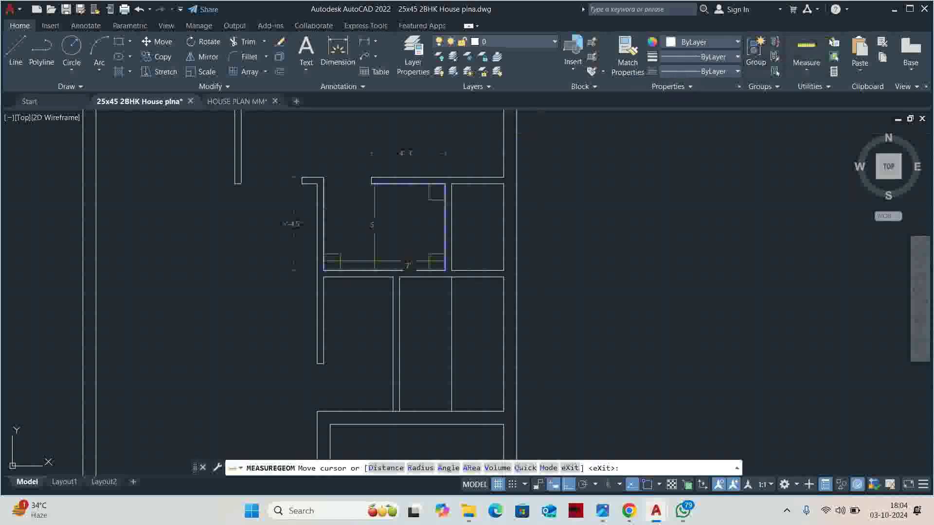
{"action": "key", "text": "Escape"}
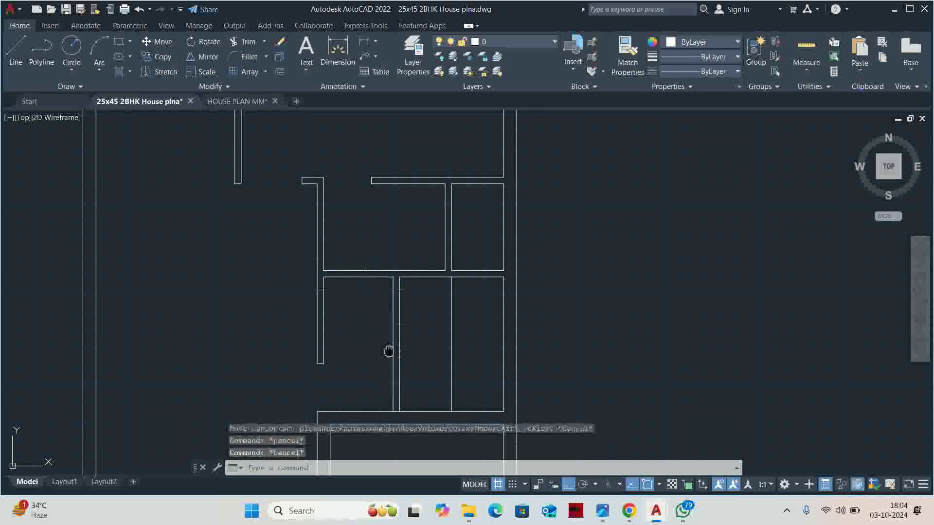
- Shift the plan upward, then start and abandon a move
{"action": "middle_click_drag", "start_coordinate": [387, 355], "coordinate": [392, 320]}
{"action": "type", "text": "m"}
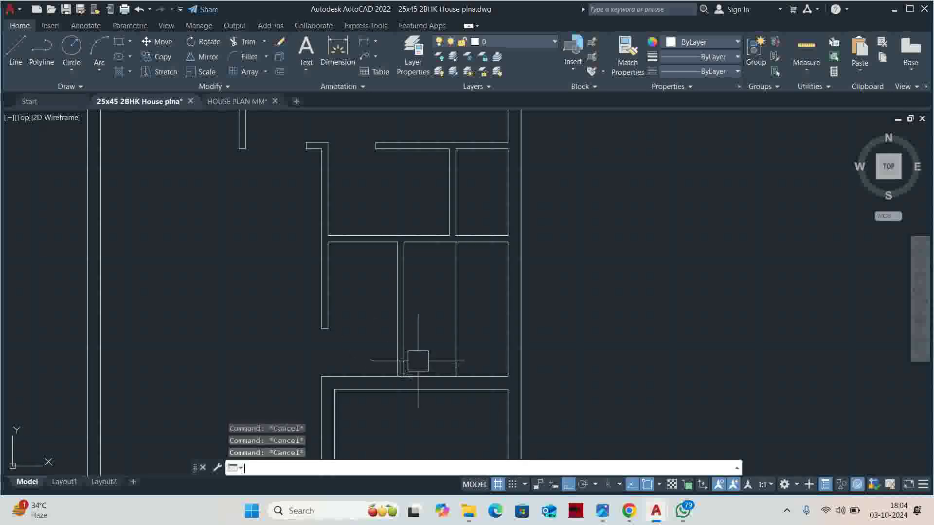
{"action": "key", "text": "Return"}
{"action": "key", "text": "Escape"}
{"action": "key", "text": "Escape"}
- Start stretching the partition walls with a crossing window, then cancel the stretch
{"action": "type", "text": "s"}
{"action": "key", "text": "Return"}
{"action": "scroll", "coordinate": [462, 376], "scroll_direction": "up", "scroll_amount": 2}
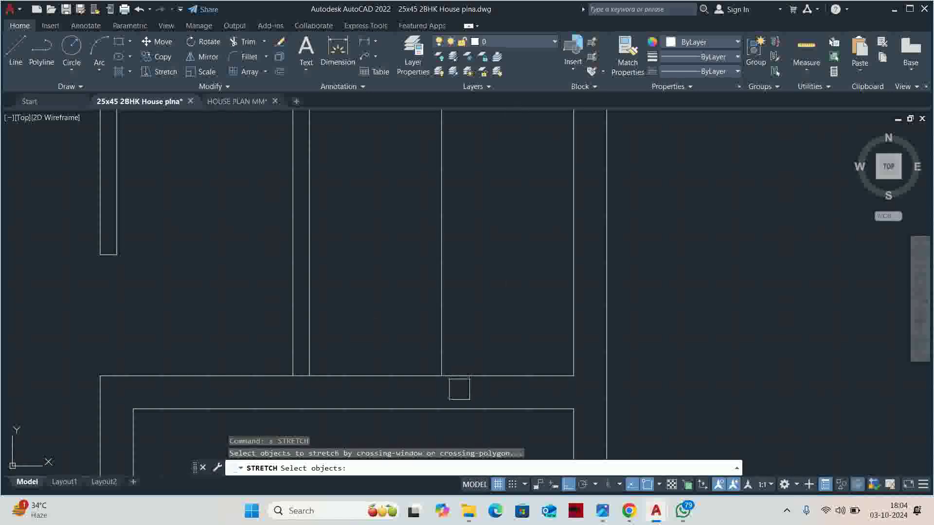
{"action": "left_click", "coordinate": [400, 346]}
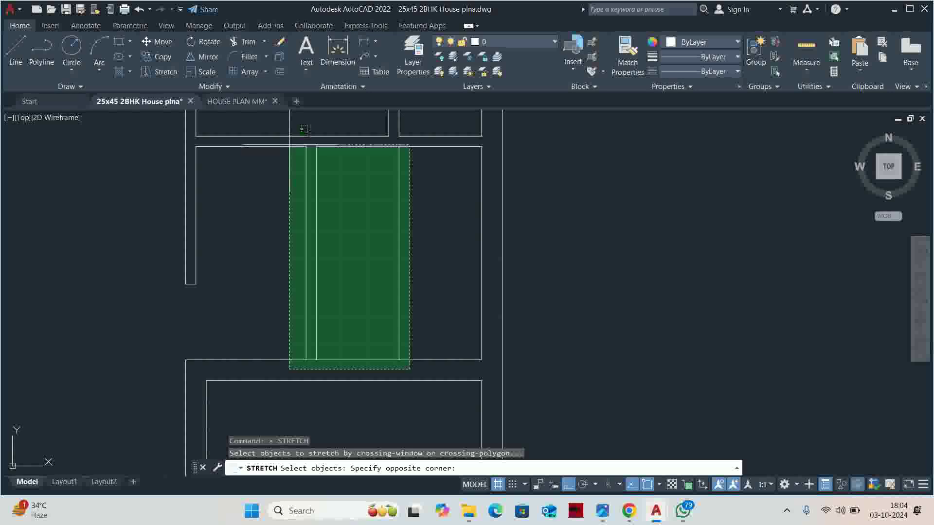
{"action": "left_click", "coordinate": [288, 142]}
{"action": "key", "text": "Return"}
{"action": "left_click", "coordinate": [375, 224]}
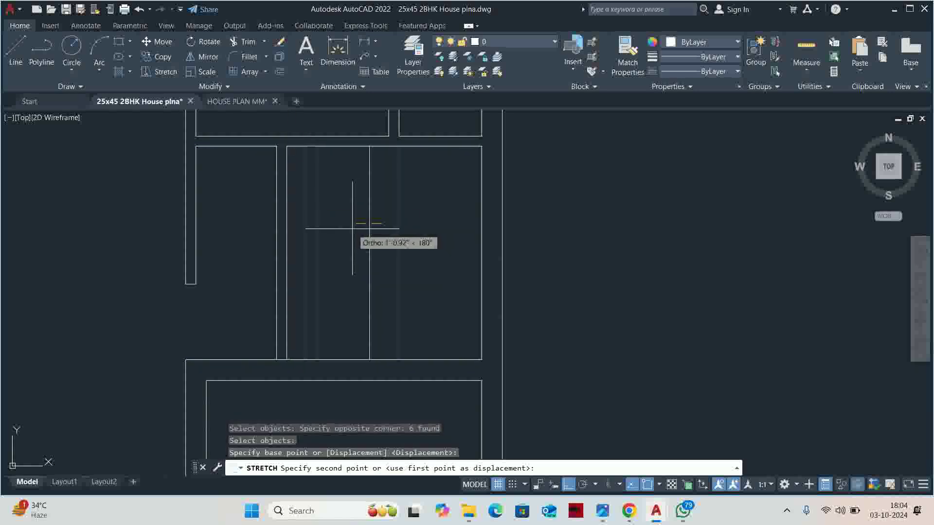
{"action": "key", "text": "Escape"}
- Bring the rooms back into view and quick-measure the room sizes
{"action": "scroll", "coordinate": [333, 228], "scroll_direction": "down", "scroll_amount": 2}
{"action": "key", "text": "Escape"}
{"action": "key", "text": "Escape"}
{"action": "scroll", "coordinate": [329, 247], "scroll_direction": "up", "scroll_amount": 2}
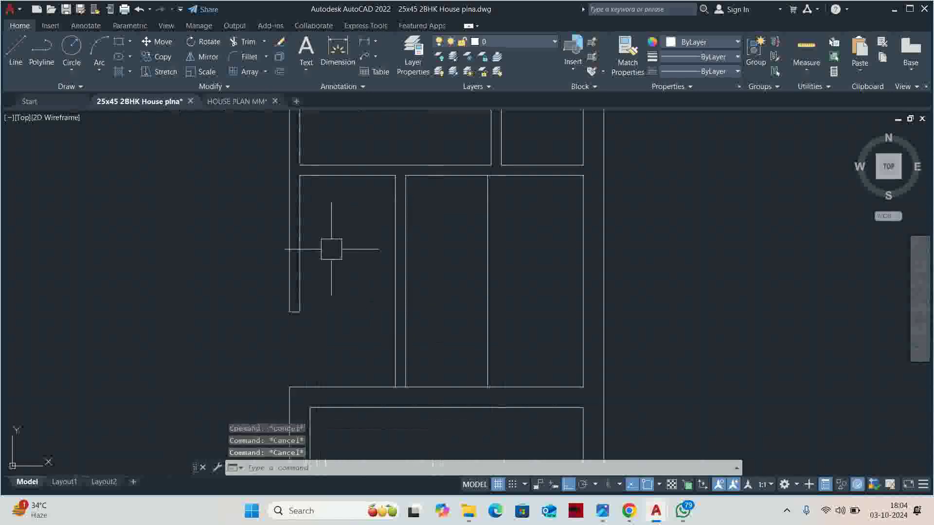
{"action": "mouse_move", "coordinate": [329, 247]}
{"action": "middle_mouse_down"}
{"action": "mouse_move", "coordinate": [330, 279]}
{"action": "mouse_move", "coordinate": [371, 294]}
{"action": "mouse_move", "coordinate": [358, 347]}
{"action": "middle_mouse_up"}
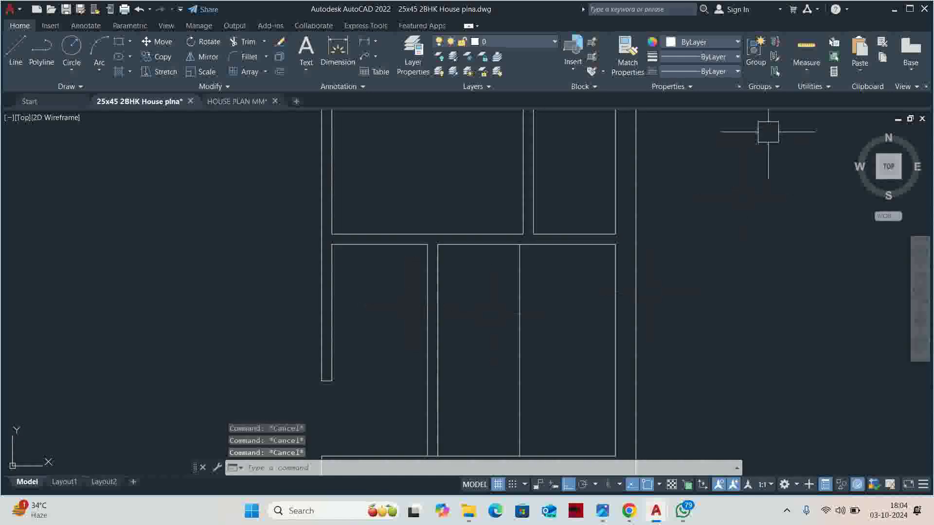
{"action": "left_click", "coordinate": [803, 44]}
{"action": "middle_click_drag", "start_coordinate": [557, 327], "coordinate": [548, 308]}
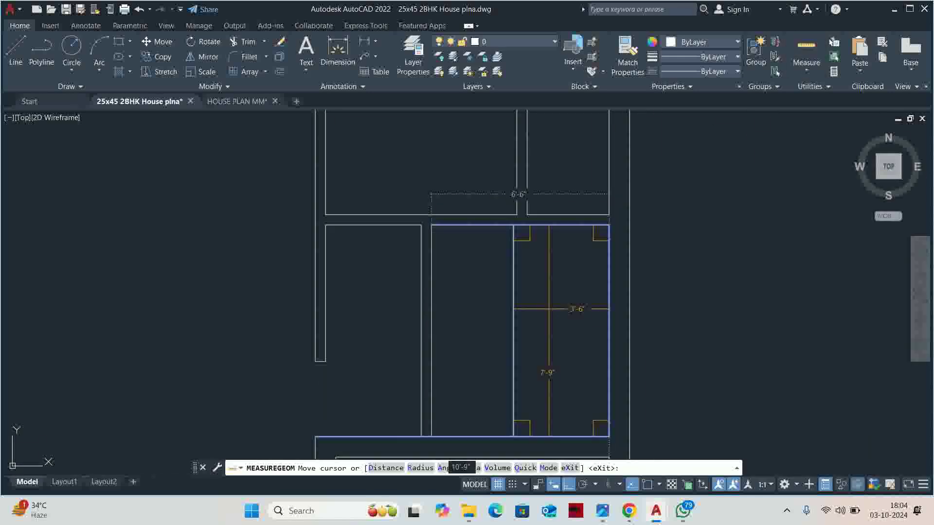
{"action": "key", "text": "Escape"}
- Stretch the horizontal partition walls 9 inches downward
{"action": "type", "text": "s"}
{"action": "key", "text": "Return"}
{"action": "left_click", "coordinate": [728, 280]}
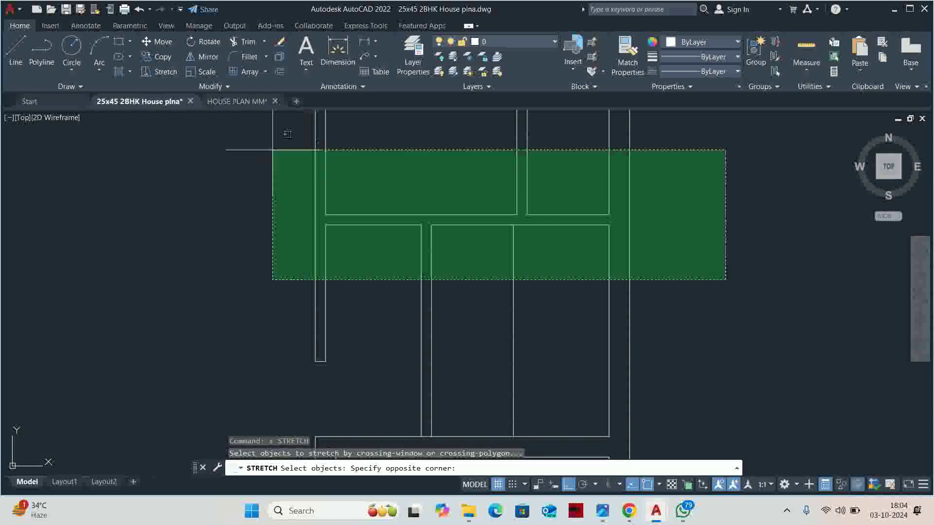
{"action": "left_click", "coordinate": [272, 146]}
{"action": "key", "text": "Return"}
{"action": "left_click", "coordinate": [221, 176]}
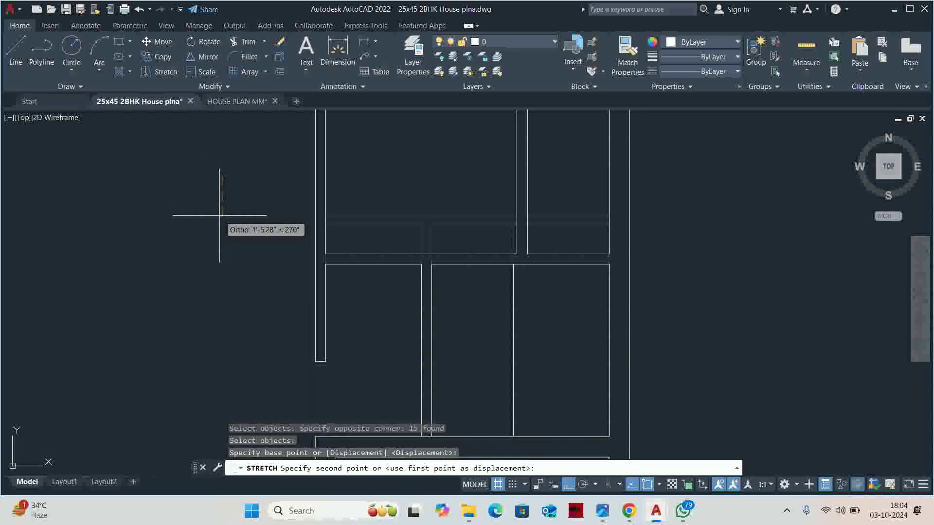
{"action": "type", "text": "9"}
{"action": "key", "text": "Return"}
{"action": "key", "text": "Escape"}
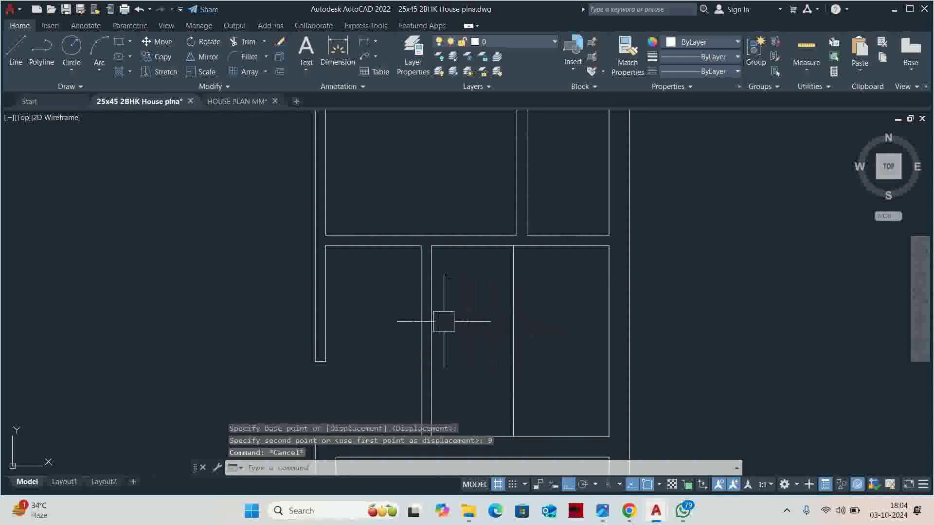
{"action": "key", "text": "Escape"}
{"action": "key", "text": "Escape"}
{"action": "middle_click_drag", "start_coordinate": [445, 348], "coordinate": [417, 281]}
- Try extending two wall lines with EX, then cancel the extend
{"action": "type", "text": "ex"}
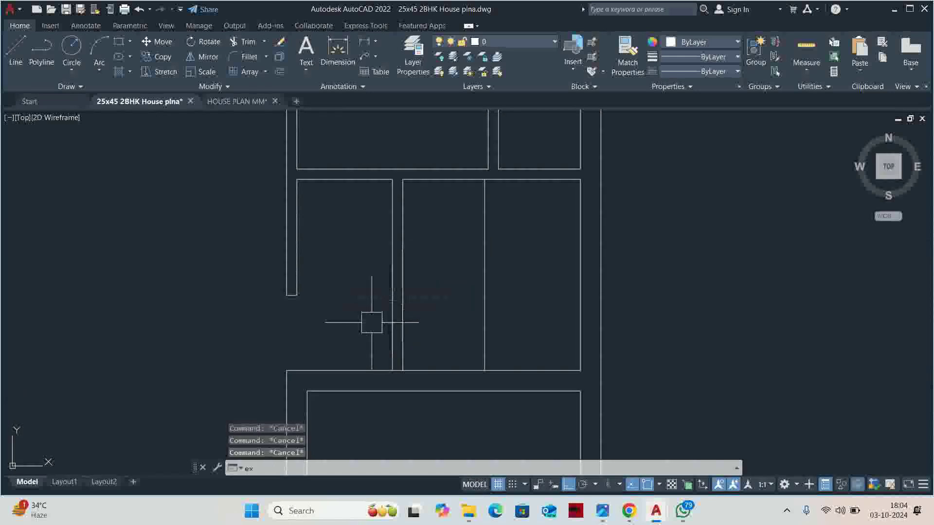
{"action": "key", "text": "Return"}
{"action": "scroll", "coordinate": [292, 298], "scroll_direction": "up", "scroll_amount": 2}
{"action": "left_click", "coordinate": [273, 290]}
{"action": "scroll", "coordinate": [274, 290], "scroll_direction": "up", "scroll_amount": 5}
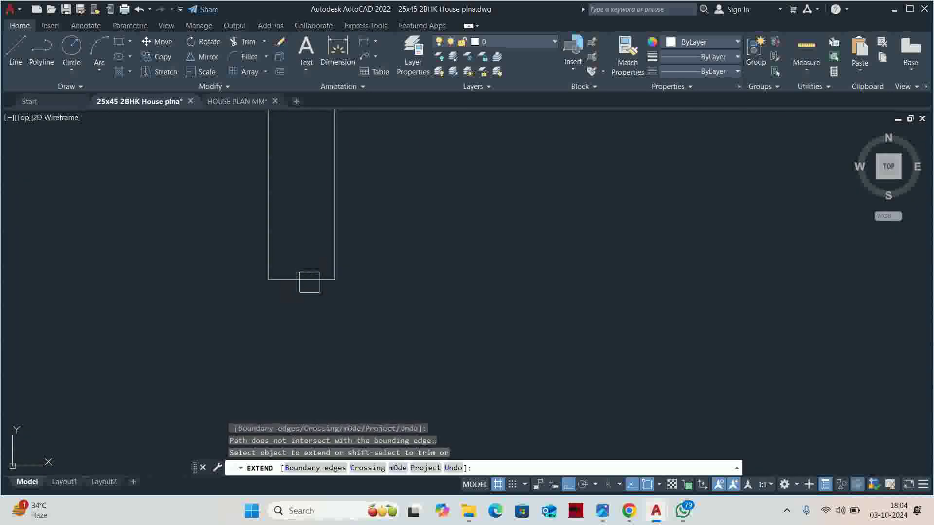
{"action": "scroll", "coordinate": [309, 283], "scroll_direction": "down", "scroll_amount": 4}
{"action": "scroll", "coordinate": [248, 280], "scroll_direction": "up", "scroll_amount": 4}
{"action": "middle_click_drag", "start_coordinate": [240, 281], "coordinate": [147, 283]}
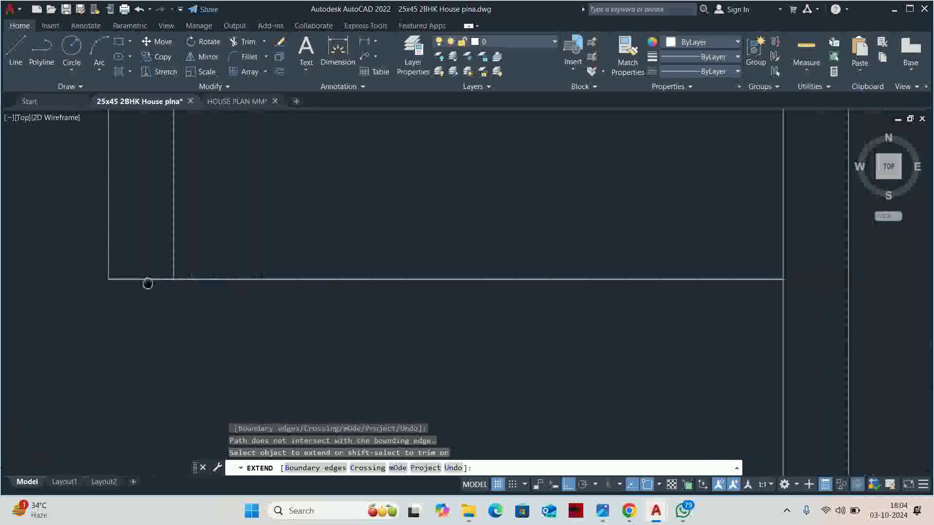
{"action": "left_click", "coordinate": [227, 279]}
{"action": "scroll", "coordinate": [438, 285], "scroll_direction": "down", "scroll_amount": 2}
{"action": "scroll", "coordinate": [461, 282], "scroll_direction": "down", "scroll_amount": 2}
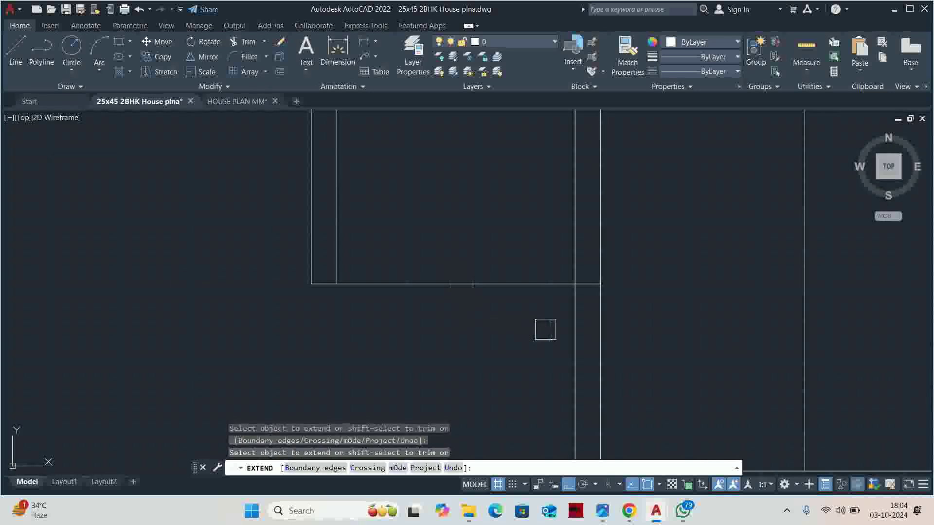
{"action": "scroll", "coordinate": [495, 348], "scroll_direction": "down", "scroll_amount": 3}
{"action": "scroll", "coordinate": [470, 261], "scroll_direction": "down", "scroll_amount": 2}
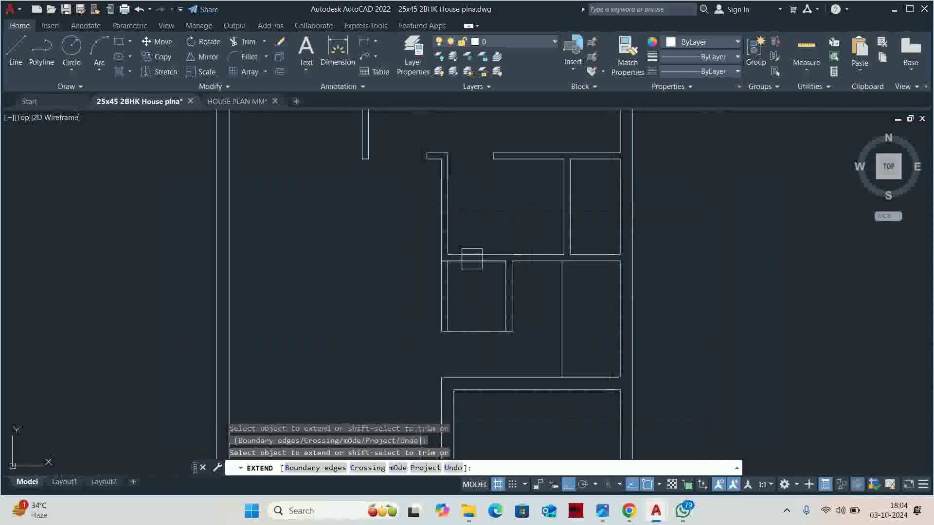
{"action": "key", "text": "Escape"}
{"action": "key", "text": "Escape"}
{"action": "key", "text": "Escape"}
{"action": "scroll", "coordinate": [486, 261], "scroll_direction": "up", "scroll_amount": 3}
- Offset a wall line to add a parallel partition on the room side
{"action": "type", "text": "o"}
{"action": "key", "text": "Return"}
{"action": "key", "text": "Return"}
{"action": "scroll", "coordinate": [482, 255], "scroll_direction": "up", "scroll_amount": 2}
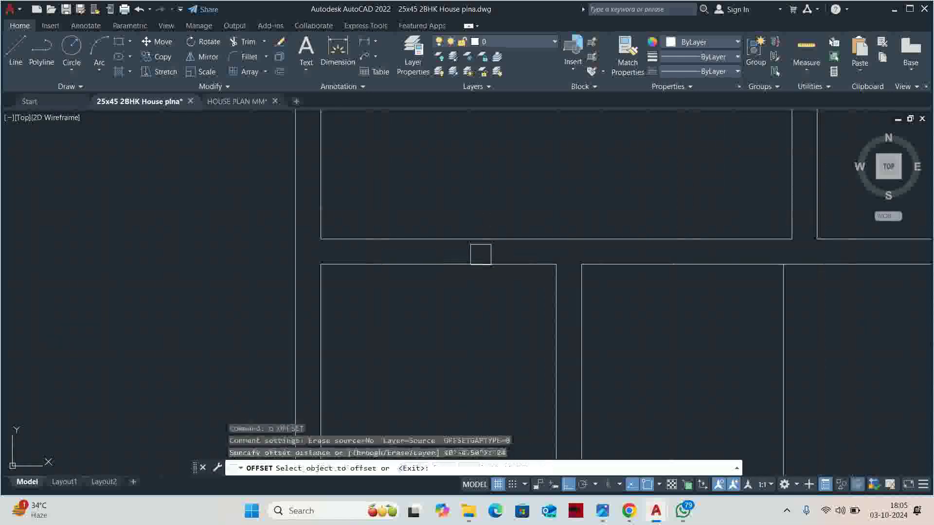
{"action": "left_click", "coordinate": [477, 265]}
{"action": "left_click", "coordinate": [449, 358]}
{"action": "key", "text": "Escape"}
{"action": "middle_click_drag", "start_coordinate": [448, 379], "coordinate": [448, 240]}
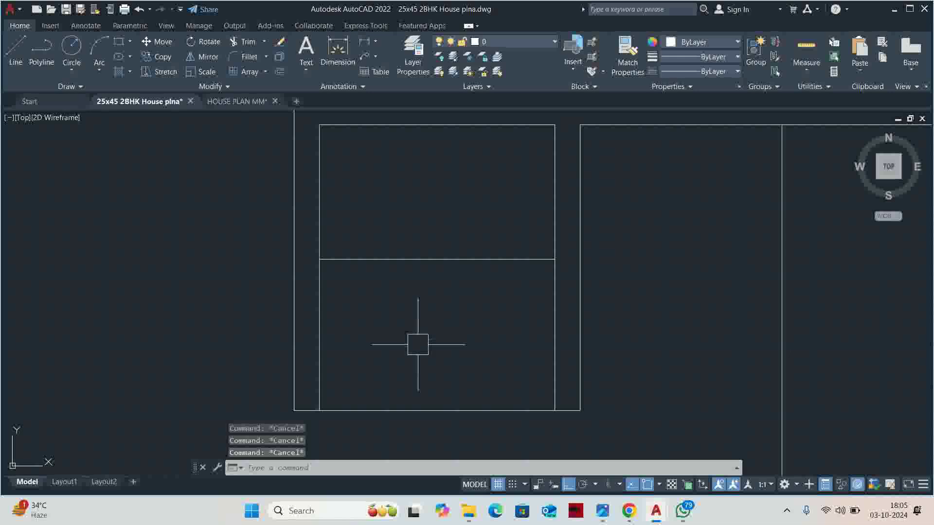
- Fence-trim the excess line segments where the new partition crosses the walls
{"action": "type", "text": "tr"}
{"action": "key", "text": "Return"}
{"action": "left_click_drag", "start_coordinate": [407, 394], "coordinate": [400, 402]}
{"action": "scroll", "coordinate": [417, 260], "scroll_direction": "down", "scroll_amount": 2}
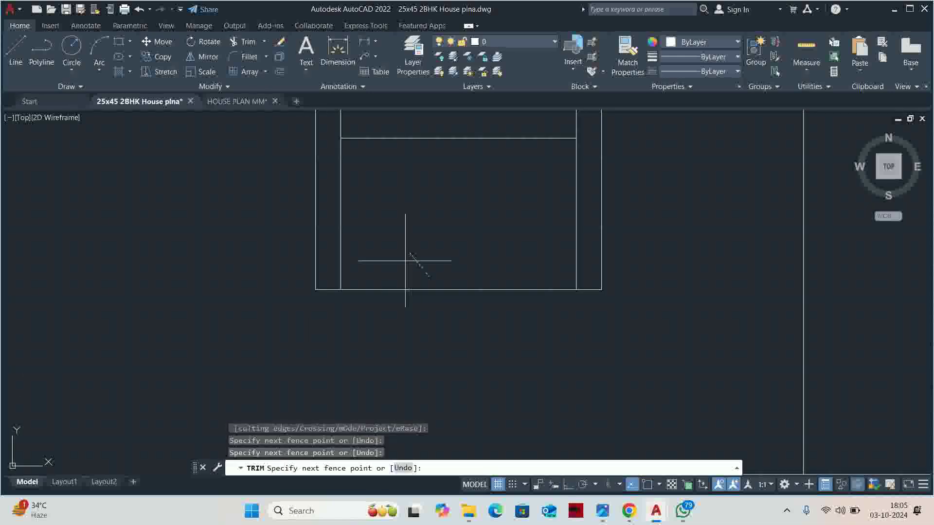
{"action": "key", "text": "Return"}
{"action": "key", "text": "Escape"}
- Stretch the lower end of the left partition wall 12 upward
{"action": "type", "text": "s"}
{"action": "key", "text": "Return"}
{"action": "left_click_drag", "start_coordinate": [385, 321], "coordinate": [292, 285]}
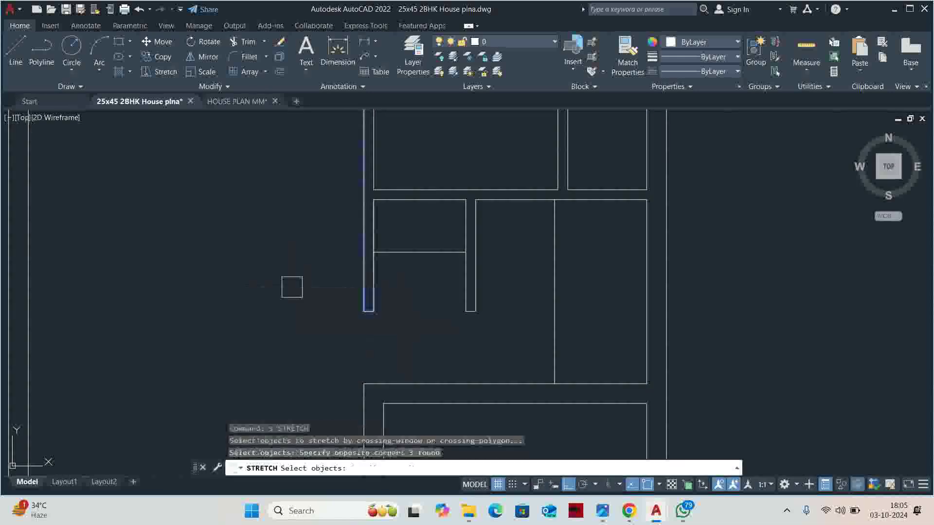
{"action": "key", "text": "Return"}
{"action": "left_click", "coordinate": [280, 293]}
{"action": "type", "text": "12"}
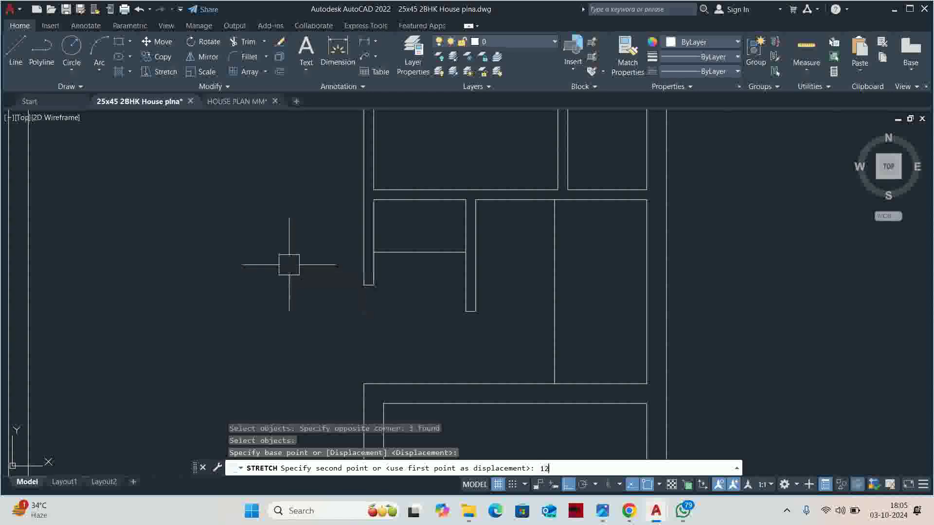
{"action": "left_click", "coordinate": [285, 267]}
{"action": "key", "text": "Escape"}
{"action": "key", "text": "Escape"}
{"action": "key", "text": "Escape"}
- Zoom and pan around the plan to review the partitioned rooms
{"action": "scroll", "coordinate": [427, 271], "scroll_direction": "down", "scroll_amount": 1}
{"action": "scroll", "coordinate": [457, 278], "scroll_direction": "up", "scroll_amount": 1}
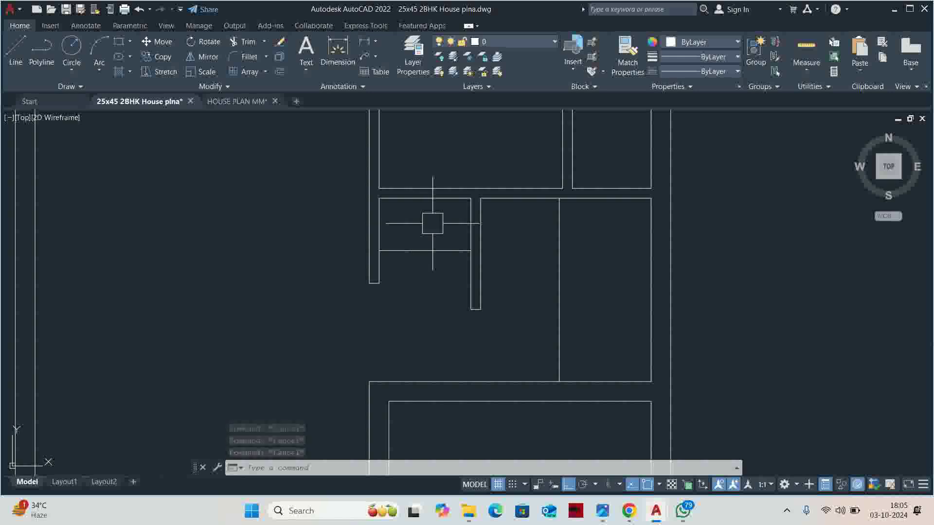
{"action": "scroll", "coordinate": [390, 250], "scroll_direction": "down", "scroll_amount": 2}
{"action": "middle_click_drag", "start_coordinate": [390, 250], "coordinate": [459, 263]}
{"action": "scroll", "coordinate": [296, 192], "scroll_direction": "down", "scroll_amount": 1}
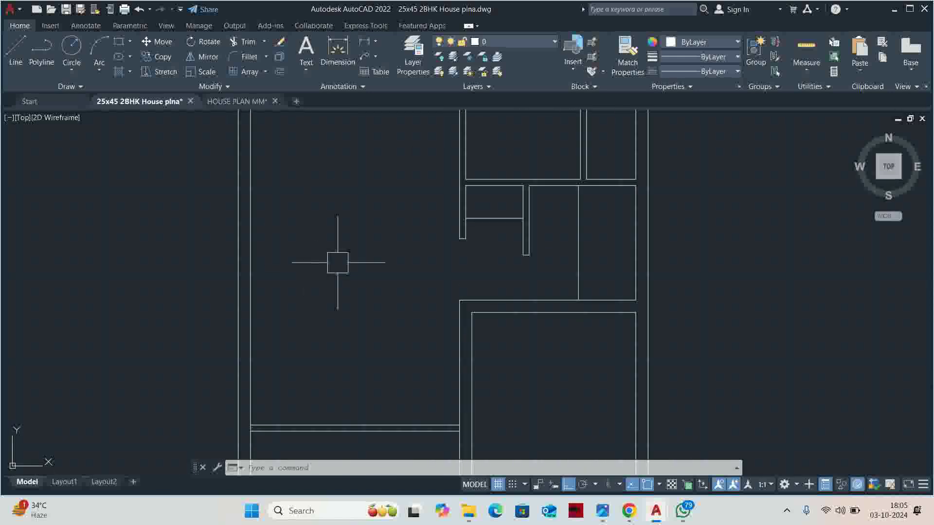
{"action": "scroll", "coordinate": [326, 263], "scroll_direction": "down", "scroll_amount": 2}
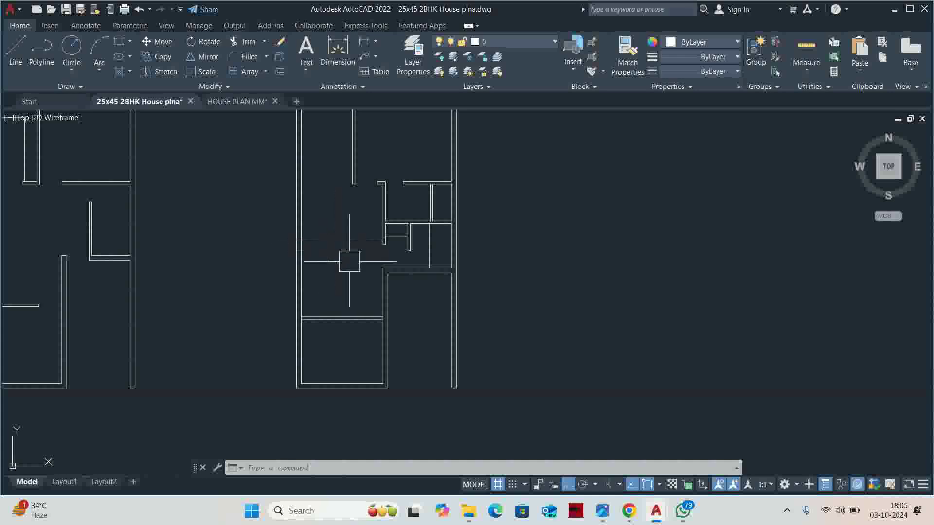
{"action": "scroll", "coordinate": [349, 261], "scroll_direction": "up", "scroll_amount": 1}
{"action": "scroll", "coordinate": [336, 262], "scroll_direction": "up", "scroll_amount": 1}
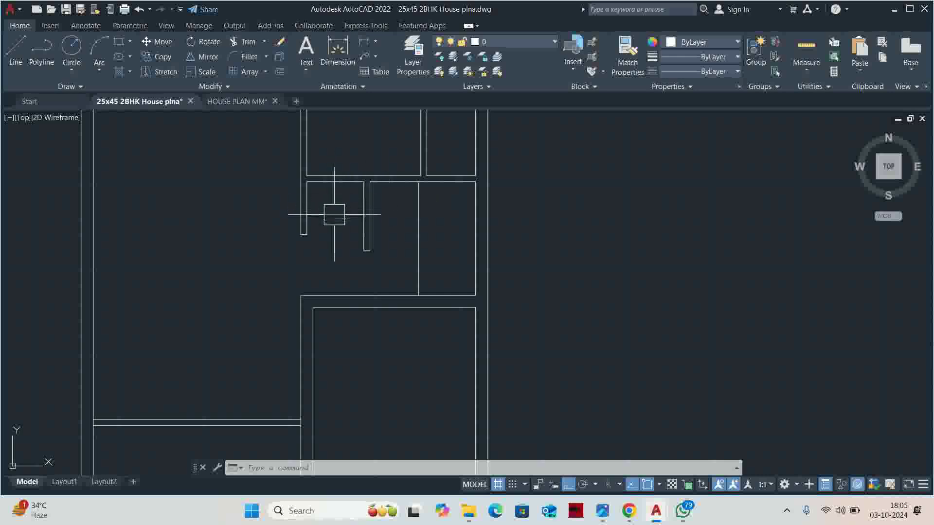
{"action": "left_click", "coordinate": [629, 511]}
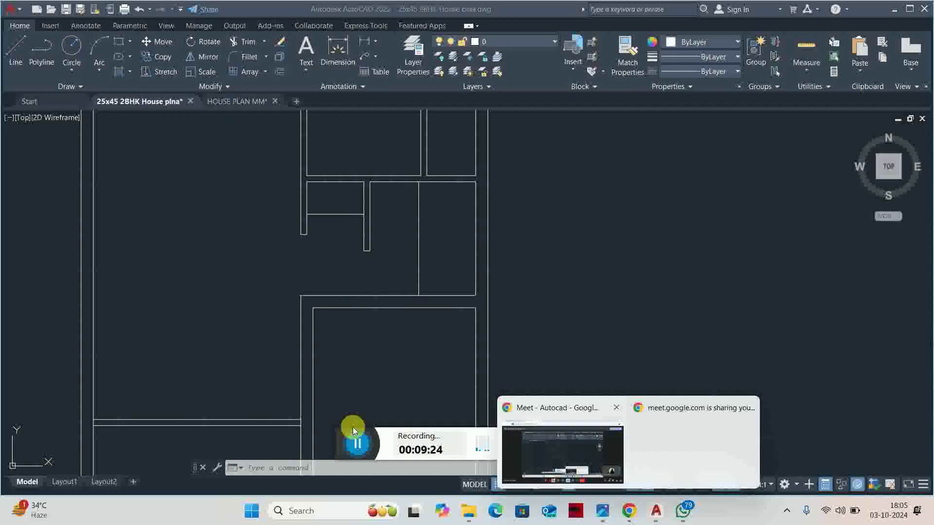
{"action": "left_click", "coordinate": [563, 453]}
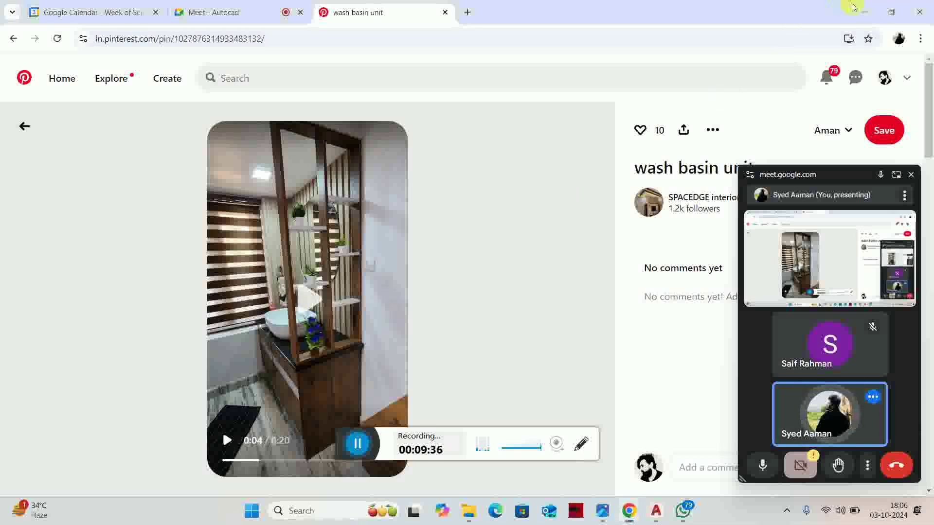
{"action": "key", "text": "alt+Tab"}
{"action": "key", "text": "Escape"}
{"action": "key", "text": "Escape"}
{"action": "key", "text": "Escape"}
- Try extending walls, cancel, and window-select the short stub lines
{"action": "scroll", "coordinate": [323, 261], "scroll_direction": "up", "scroll_amount": 2}
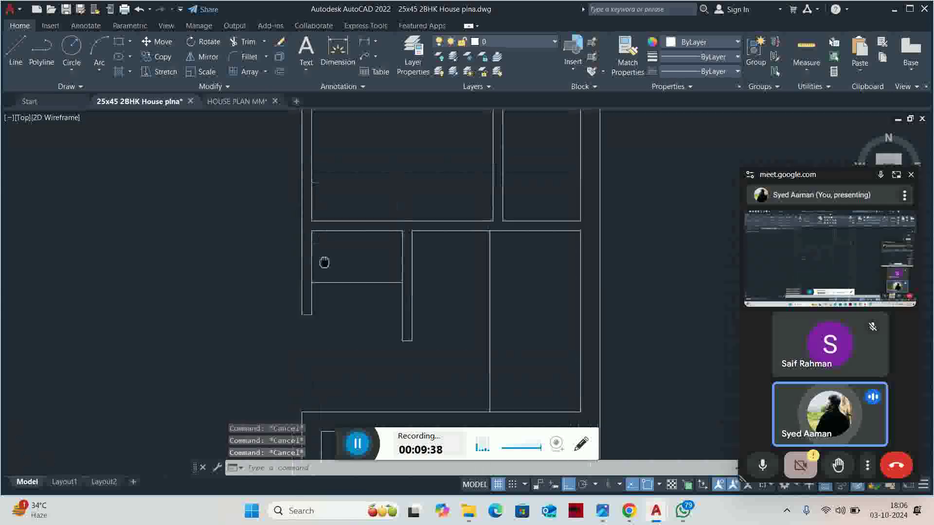
{"action": "scroll", "coordinate": [317, 246], "scroll_direction": "up", "scroll_amount": 2}
{"action": "type", "text": "ex"}
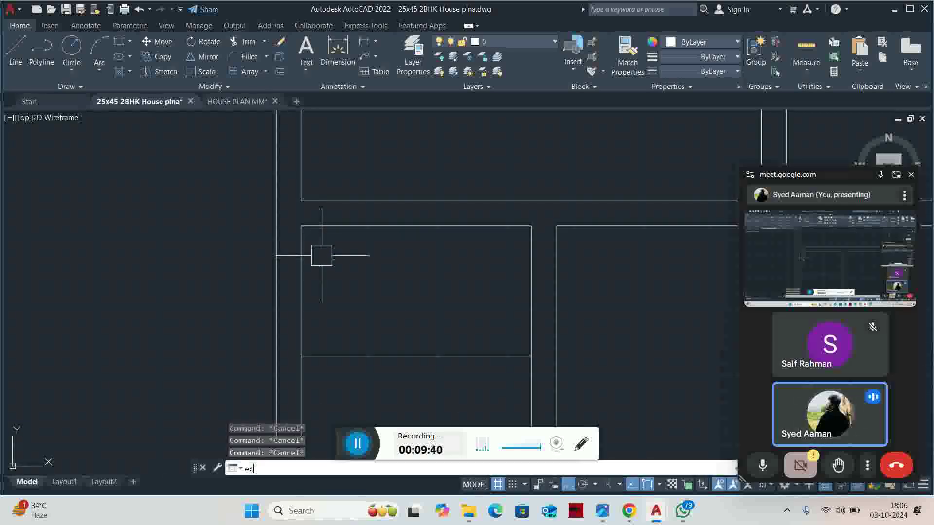
{"action": "key", "text": "Return"}
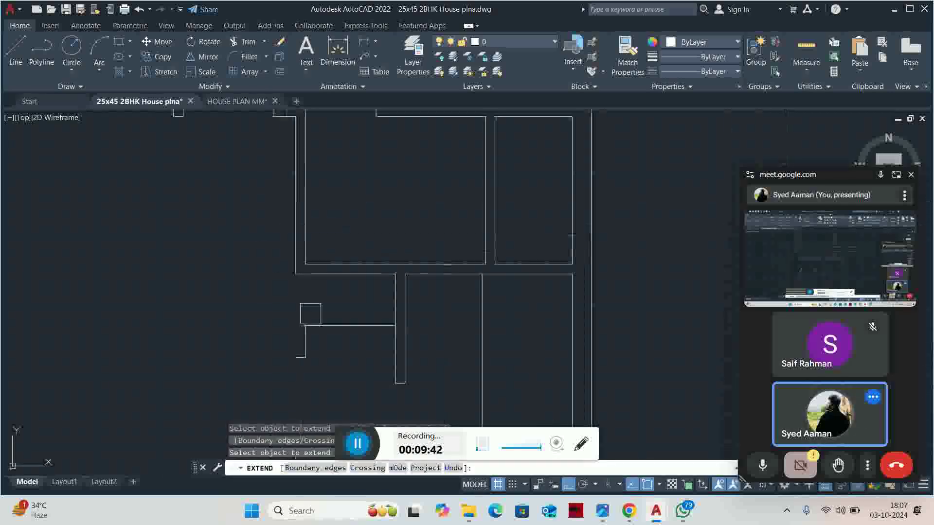
{"action": "scroll", "coordinate": [304, 307], "scroll_direction": "down", "scroll_amount": 4}
{"action": "key", "text": "Escape"}
{"action": "key", "text": "Escape"}
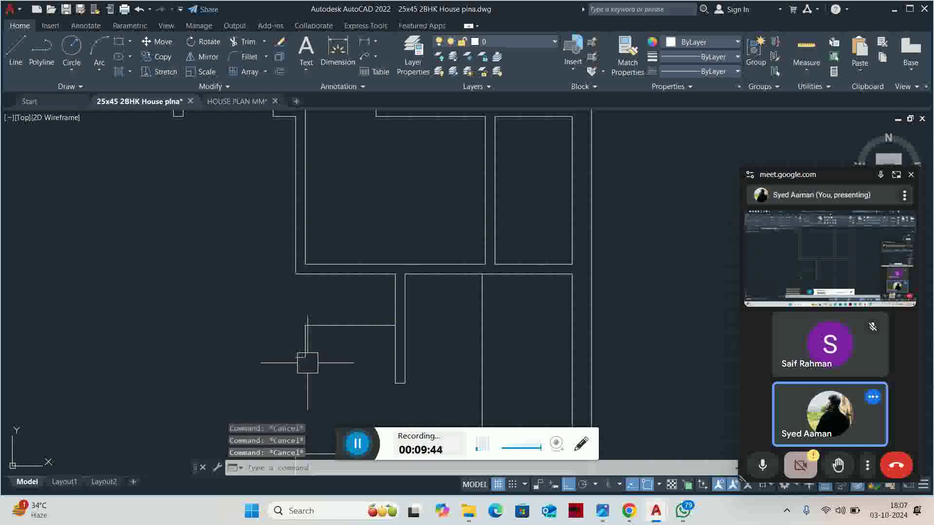
{"action": "left_click", "coordinate": [325, 373]}
{"action": "left_click", "coordinate": [287, 304]}
{"action": "scroll", "coordinate": [286, 326], "scroll_direction": "up", "scroll_amount": 2}
{"action": "scroll", "coordinate": [313, 336], "scroll_direction": "up", "scroll_amount": 2}
{"action": "key", "text": "Escape"}
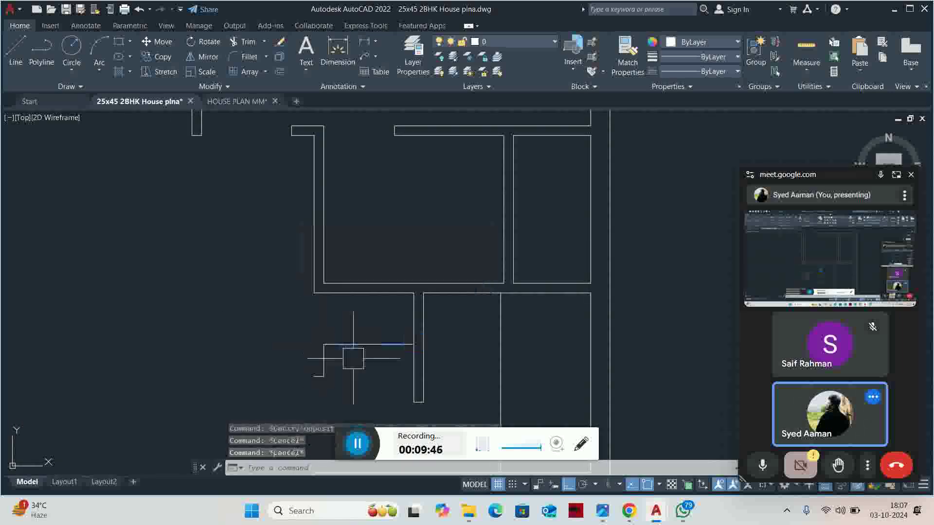
- Fillet the horizontal partition line to the wall at radius 0 for a sharp corner
{"action": "type", "text": "f"}
{"action": "key", "text": "Return"}
{"action": "type", "text": "r"}
{"action": "key", "text": "Return"}
{"action": "type", "text": "0"}
{"action": "left_click", "coordinate": [339, 336]}
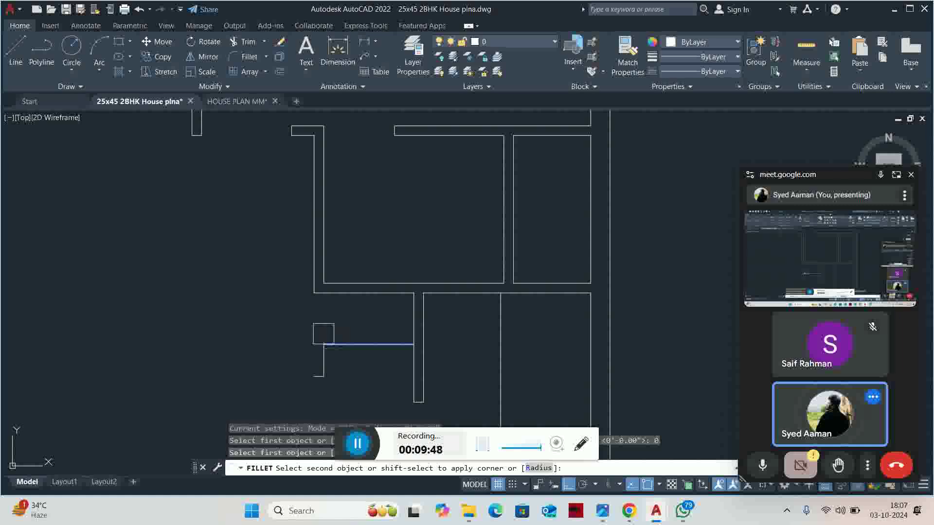
{"action": "left_click", "coordinate": [303, 272]}
{"action": "key", "text": "Escape"}
- Remove the two leftover stub lines below the new corner
{"action": "left_click", "coordinate": [321, 371]}
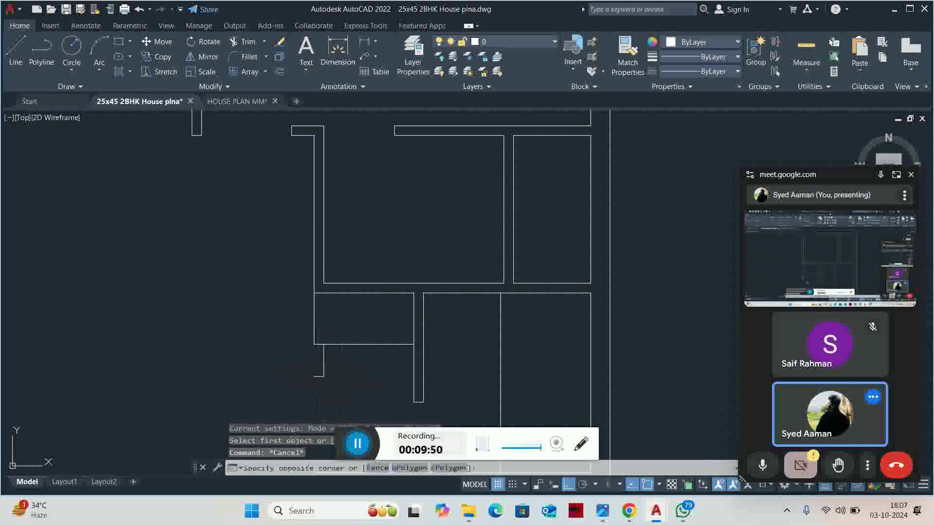
{"action": "left_click", "coordinate": [290, 361]}
{"action": "key", "text": "Escape"}
{"action": "key", "text": "Escape"}
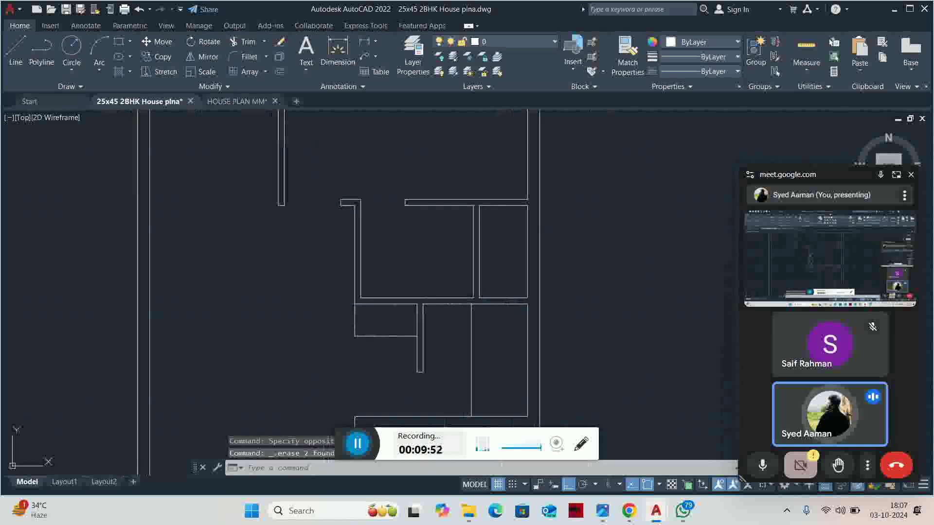
{"action": "scroll", "coordinate": [342, 222], "scroll_direction": "up", "scroll_amount": 3}
{"action": "scroll", "coordinate": [342, 222], "scroll_direction": "down", "scroll_amount": 2}
{"action": "scroll", "coordinate": [386, 253], "scroll_direction": "down", "scroll_amount": 2}
- Start a stretch with a selection window, then cancel the empty stretch
{"action": "type", "text": "s"}
{"action": "key", "text": "Return"}
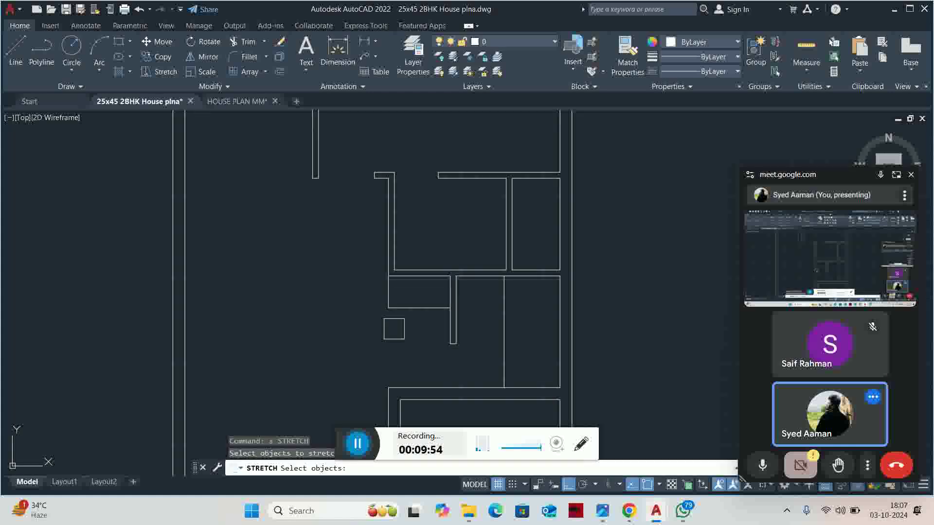
{"action": "left_click", "coordinate": [411, 314]}
{"action": "left_click", "coordinate": [385, 419]}
{"action": "key", "text": "Escape"}
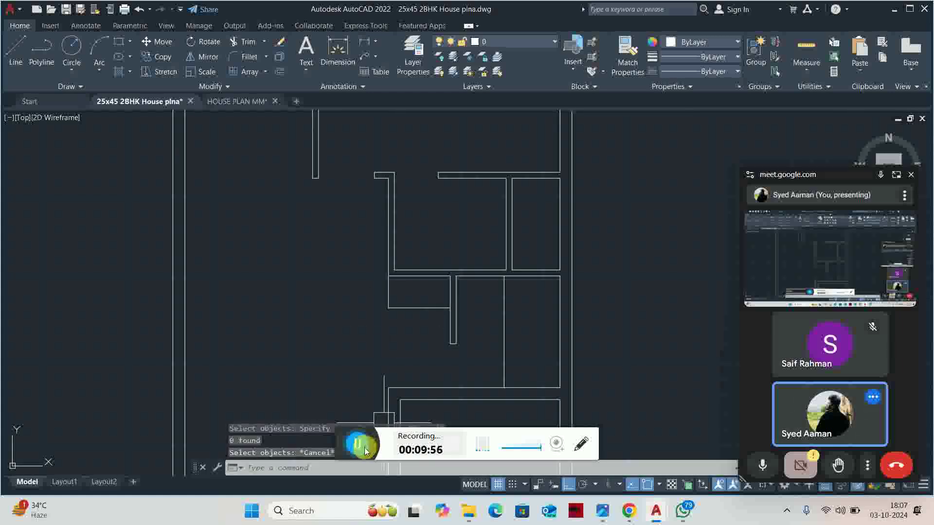
- Select the wall ends for a stretch, then cancel it
{"action": "scroll", "coordinate": [397, 376], "scroll_direction": "up", "scroll_amount": 2}
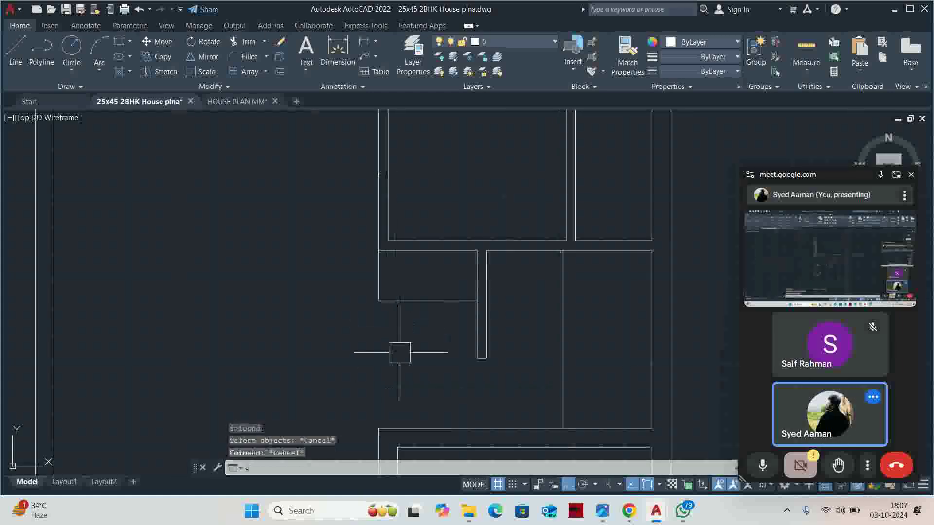
{"action": "type", "text": "s"}
{"action": "key", "text": "Return"}
{"action": "left_click", "coordinate": [409, 362]}
{"action": "middle_click_drag", "start_coordinate": [338, 226], "coordinate": [346, 304]}
{"action": "left_click", "coordinate": [379, 169]}
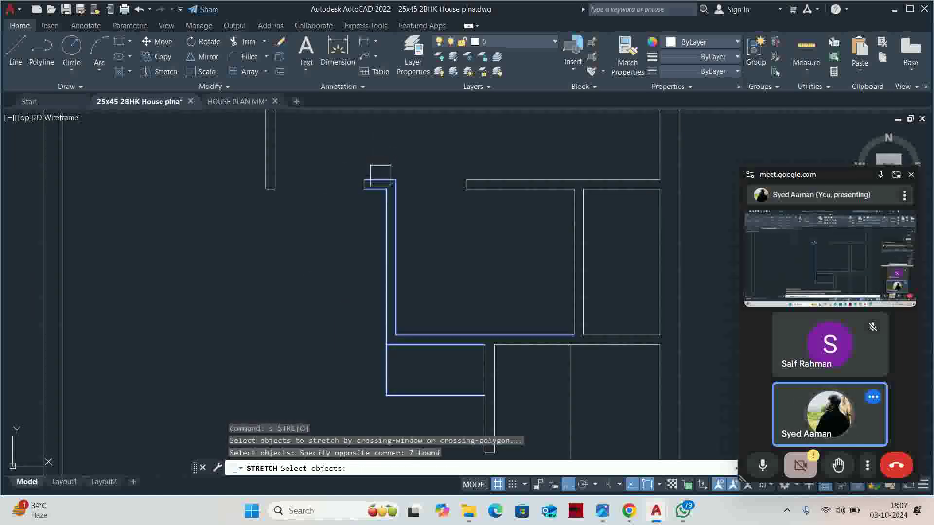
{"action": "key", "text": "Return"}
{"action": "scroll", "coordinate": [385, 195], "scroll_direction": "up", "scroll_amount": 3}
{"action": "left_click", "coordinate": [396, 179]}
{"action": "key", "text": "Escape"}
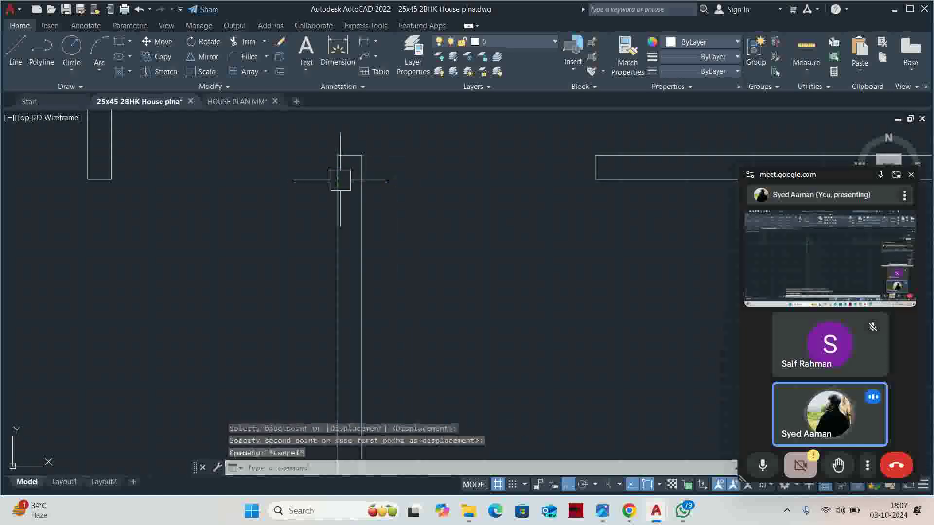
- Window-select and delete a stray line
{"action": "left_click", "coordinate": [269, 158]}
{"action": "left_click", "coordinate": [331, 203]}
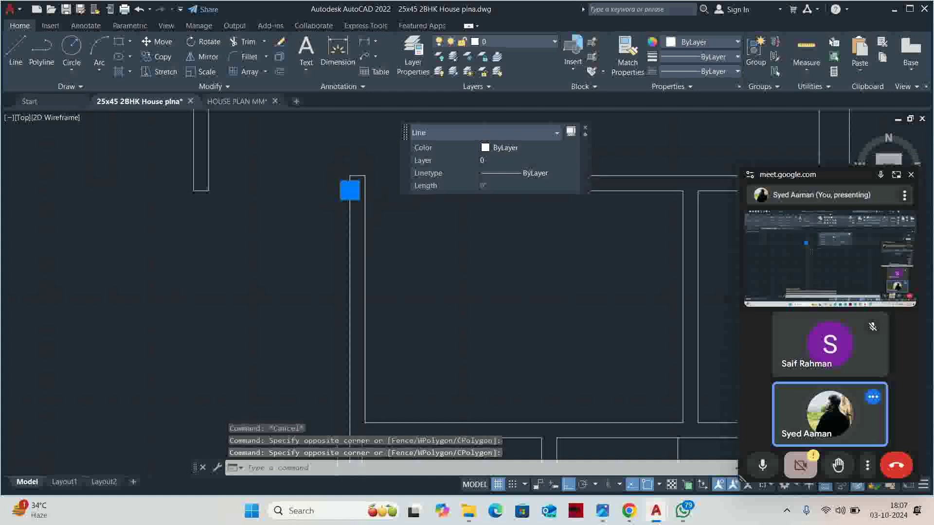
{"action": "key", "text": "Delete"}
{"action": "key", "text": "Escape"}
{"action": "scroll", "coordinate": [367, 204], "scroll_direction": "down", "scroll_amount": 3}
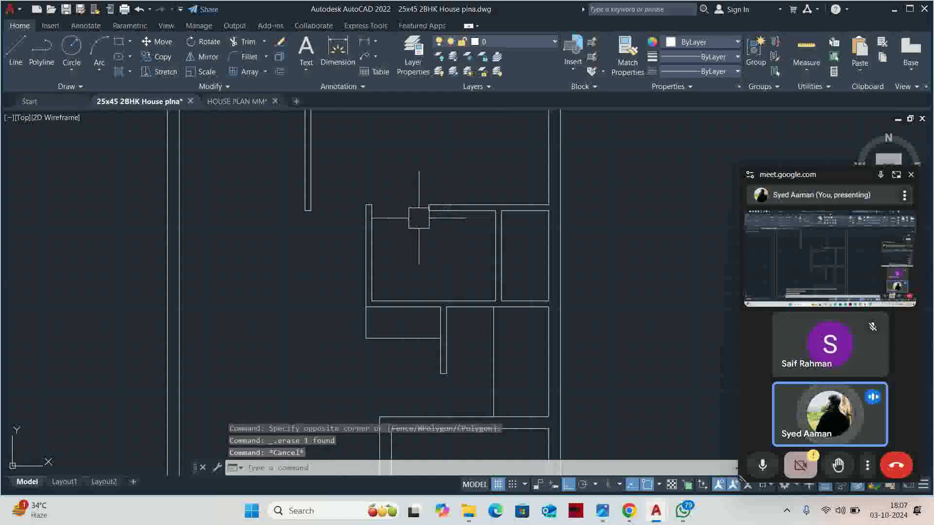
- Measure the small room at 7'-10.5" by 5'-9" and begin a 36-unit offset
{"action": "left_click", "coordinate": [806, 54]}
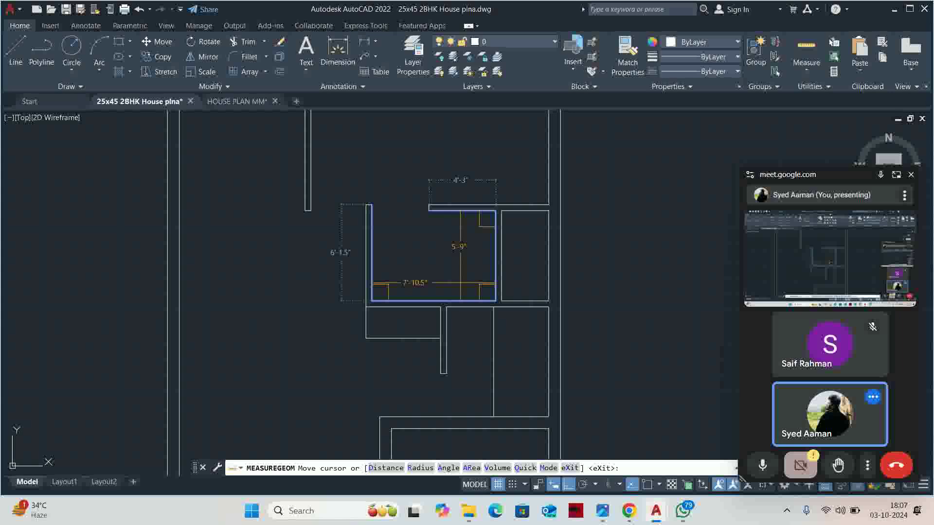
{"action": "key", "text": "Escape"}
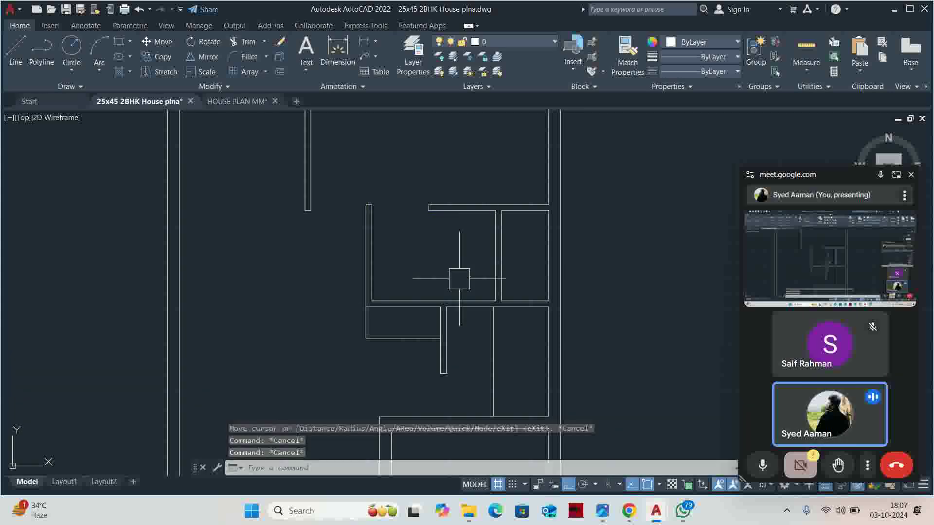
{"action": "type", "text": "o"}
{"action": "key", "text": "Return"}
- Offset the vertical wall line 36 to the left to create a new partition line
{"action": "type", "text": "36"}
{"action": "key", "text": "Return"}
{"action": "scroll", "coordinate": [482, 267], "scroll_direction": "up", "scroll_amount": 2}
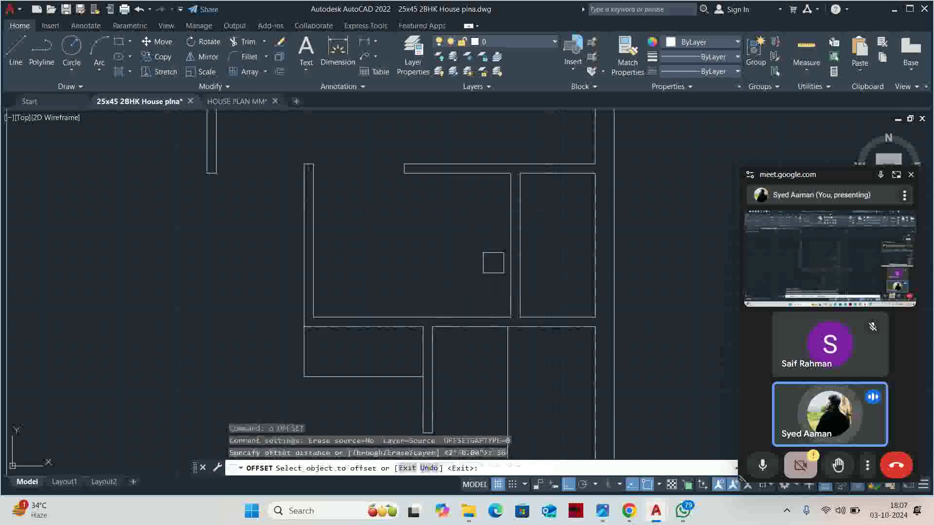
{"action": "left_click", "coordinate": [511, 267]}
{"action": "left_click", "coordinate": [500, 267]}
{"action": "key", "text": "Escape"}
{"action": "key", "text": "Return"}
{"action": "type", "text": "3"}
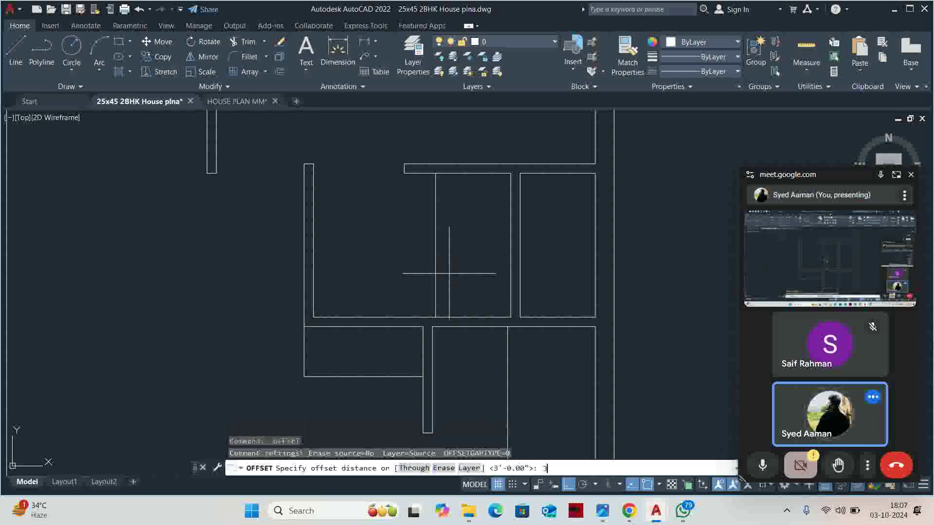
{"action": "key", "text": "Return"}
{"action": "left_click", "coordinate": [436, 271]}
{"action": "left_click", "coordinate": [408, 277]}
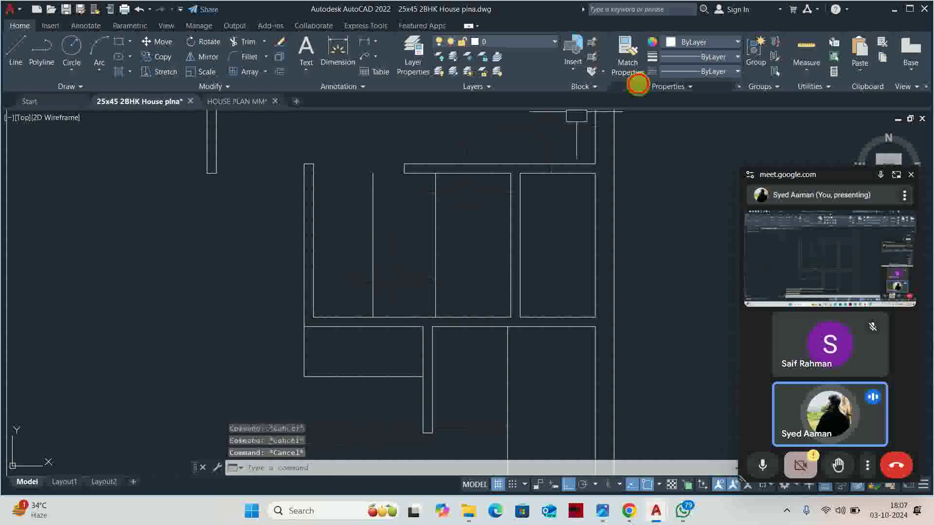
- Measure the wall spacing and try moving the new partition line, then cancel the move
{"action": "left_click", "coordinate": [806, 48]}
{"action": "scroll", "coordinate": [331, 311], "scroll_direction": "up", "scroll_amount": 2}
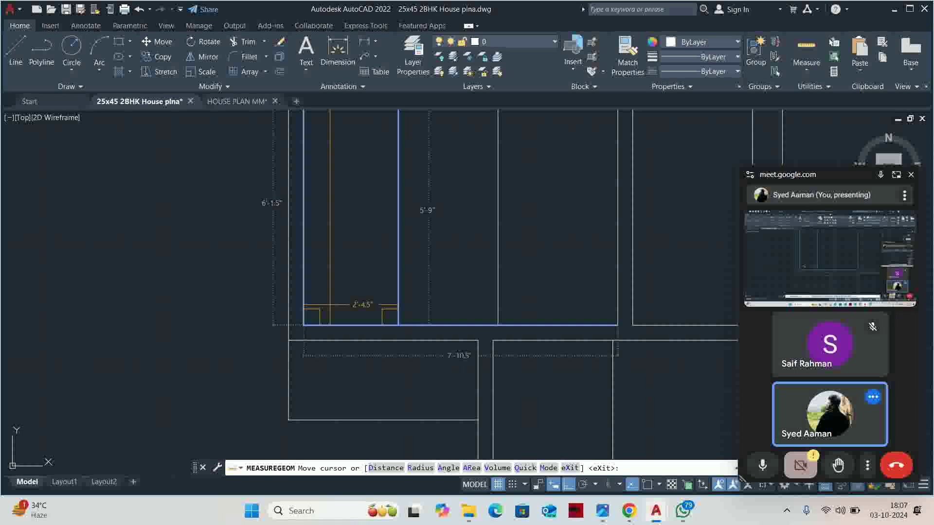
{"action": "key", "text": "Escape"}
{"action": "key", "text": "Escape"}
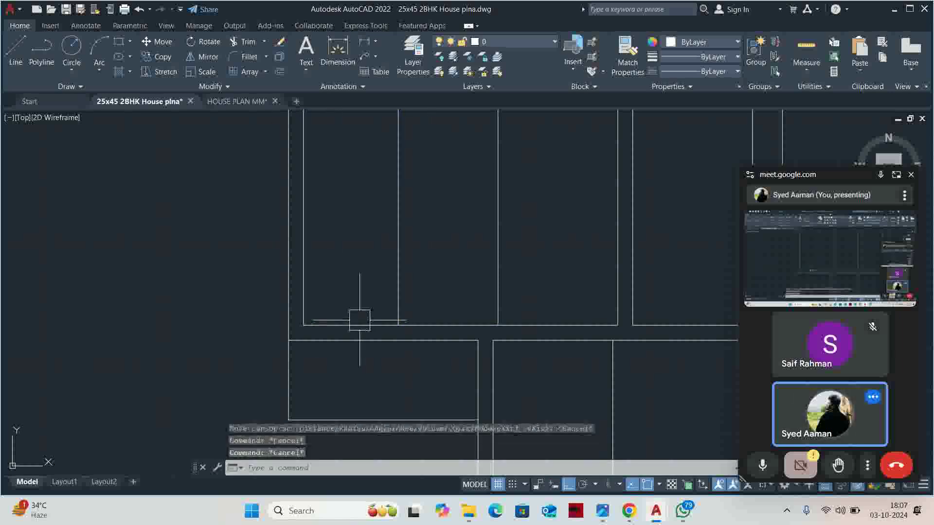
{"action": "type", "text": "m"}
{"action": "key", "text": "Return"}
{"action": "left_click", "coordinate": [396, 267]}
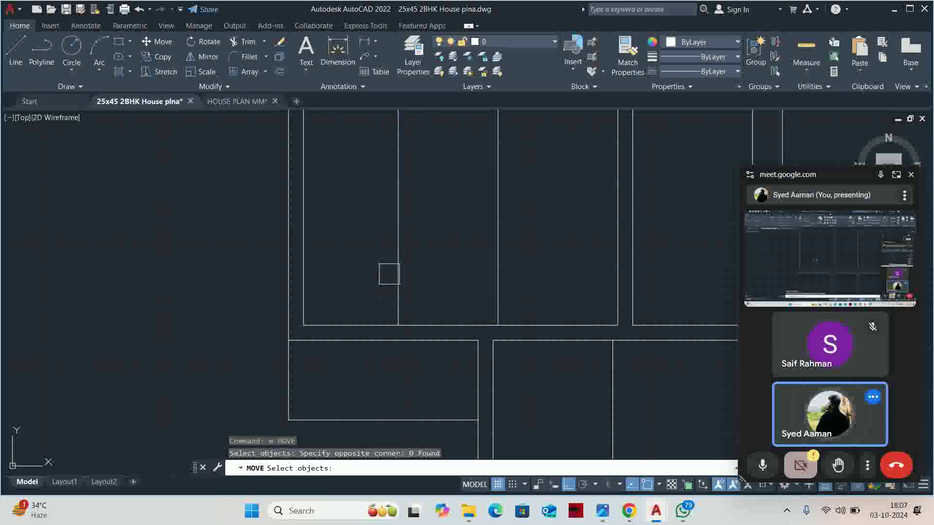
{"action": "left_click", "coordinate": [398, 272]}
{"action": "key", "text": "Return"}
{"action": "left_click", "coordinate": [369, 275]}
{"action": "type", "text": "4."}
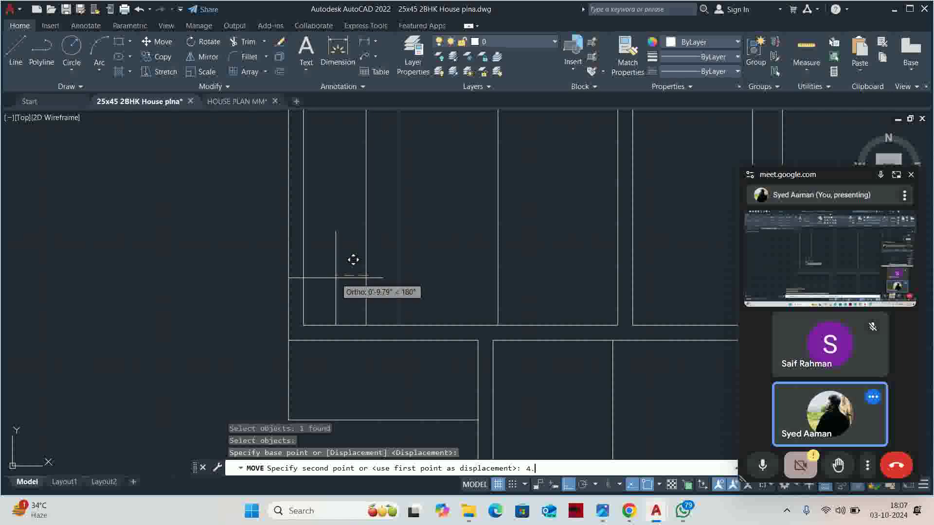
{"action": "key", "text": "Escape"}
{"action": "key", "text": "Escape"}
{"action": "key", "text": "Escape"}
{"action": "scroll", "coordinate": [345, 297], "scroll_direction": "down", "scroll_amount": 2}
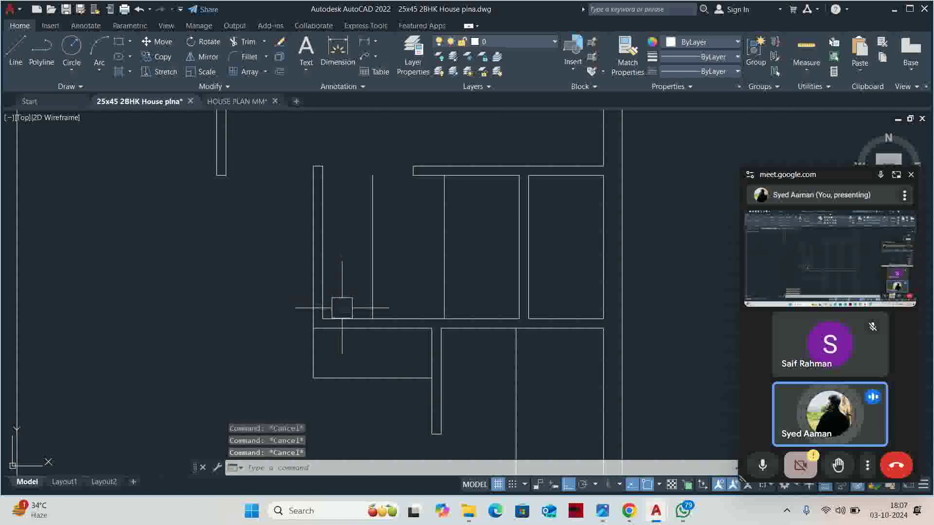
- Offset the horizontal wall line up toward the new partition
{"action": "type", "text": "o"}
{"action": "key", "text": "Return"}
{"action": "key", "text": "Return"}
{"action": "scroll", "coordinate": [342, 308], "scroll_direction": "up", "scroll_amount": 3}
{"action": "left_click", "coordinate": [331, 321]}
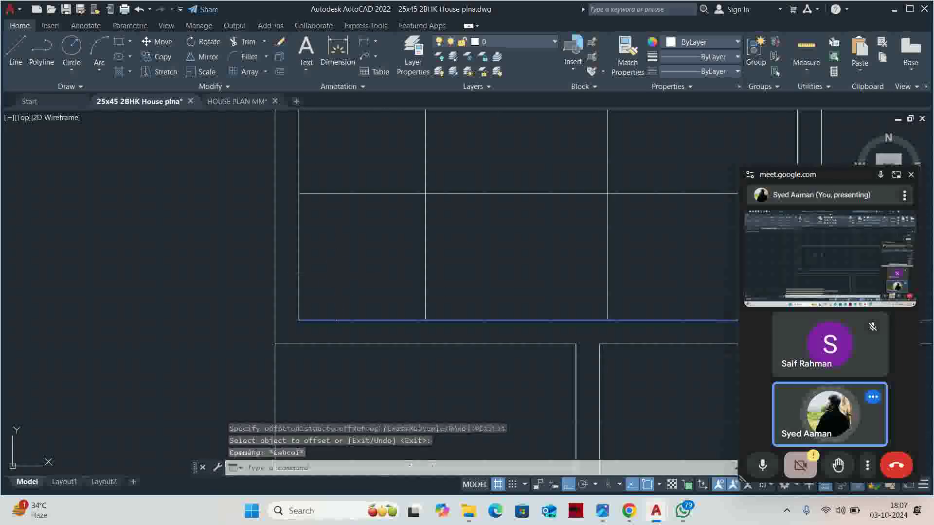
{"action": "left_click", "coordinate": [417, 277]}
{"action": "key", "text": "Escape"}
- Trim away the excess line segments with a crossing selection
{"action": "scroll", "coordinate": [417, 277], "scroll_direction": "up", "scroll_amount": 5}
{"action": "type", "text": "tr"}
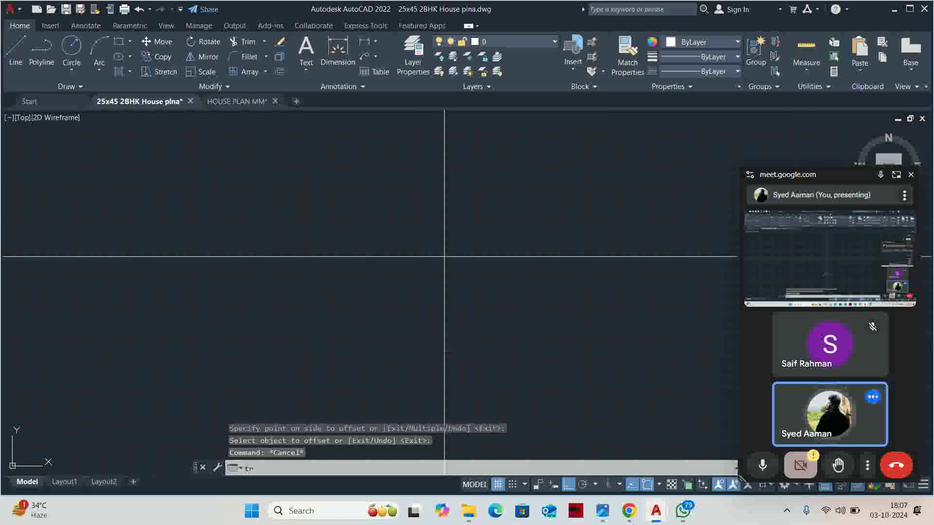
{"action": "key", "text": "Return"}
{"action": "left_click_drag", "start_coordinate": [506, 254], "coordinate": [467, 168]}
{"action": "scroll", "coordinate": [443, 185], "scroll_direction": "down", "scroll_amount": 3}
{"action": "key", "text": "Escape"}
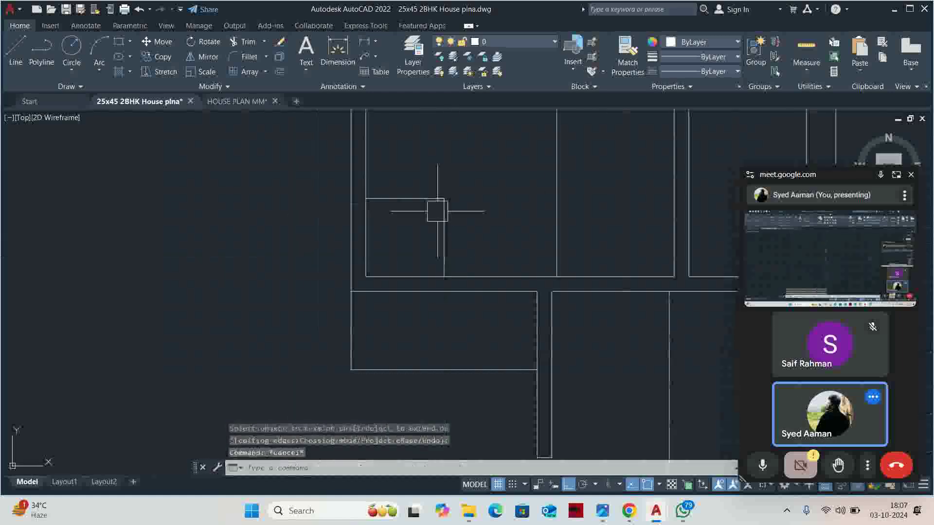
{"action": "key", "text": "Escape"}
{"action": "scroll", "coordinate": [424, 205], "scroll_direction": "down", "scroll_amount": 2}
{"action": "scroll", "coordinate": [411, 277], "scroll_direction": "up", "scroll_amount": 2}
{"action": "scroll", "coordinate": [440, 305], "scroll_direction": "up", "scroll_amount": 1}
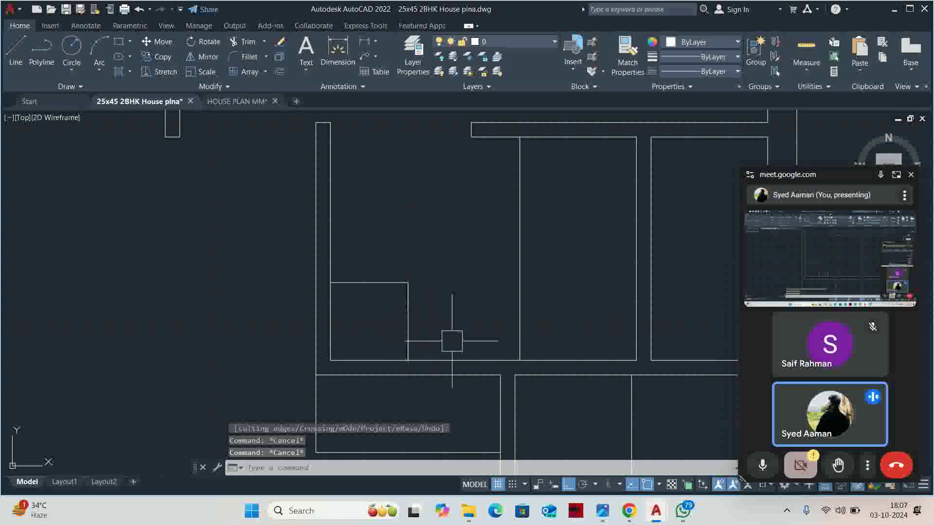
{"action": "key", "text": "Escape"}
{"action": "scroll", "coordinate": [481, 326], "scroll_direction": "down", "scroll_amount": 2}
{"action": "scroll", "coordinate": [509, 312], "scroll_direction": "down", "scroll_amount": 2}
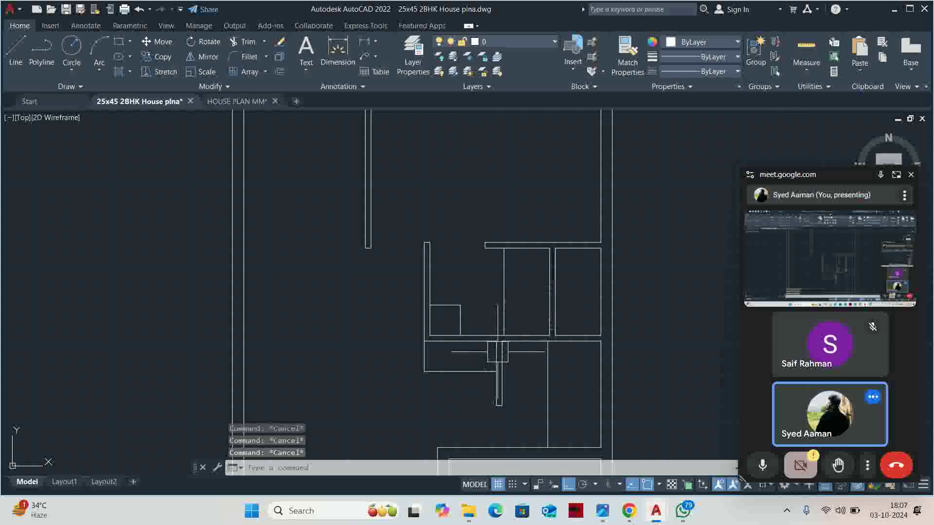
{"action": "scroll", "coordinate": [511, 348], "scroll_direction": "up", "scroll_amount": 2}
{"action": "scroll", "coordinate": [542, 306], "scroll_direction": "up", "scroll_amount": 2}
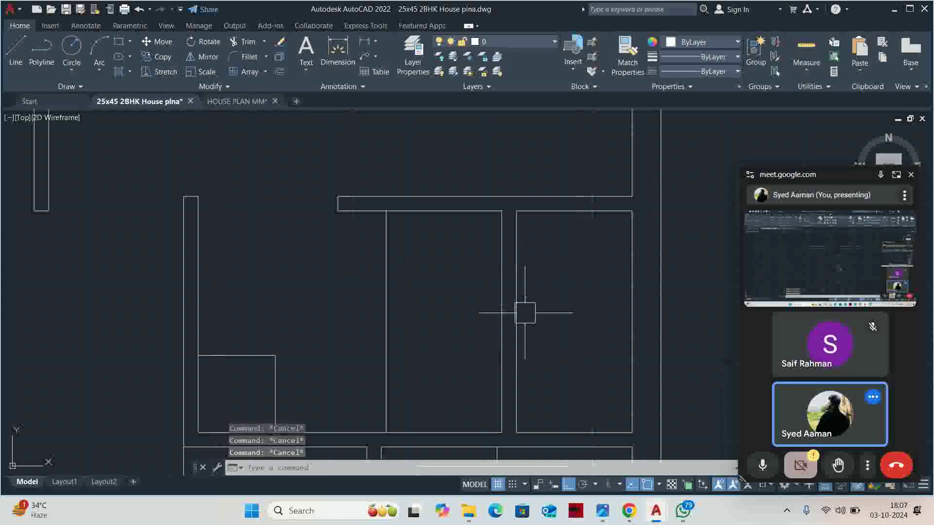
- Draw a short horizontal line from the wall to the adjacent wall's midpoint
{"action": "type", "text": "l"}
{"action": "key", "text": "Return"}
{"action": "left_click", "coordinate": [516, 323]}
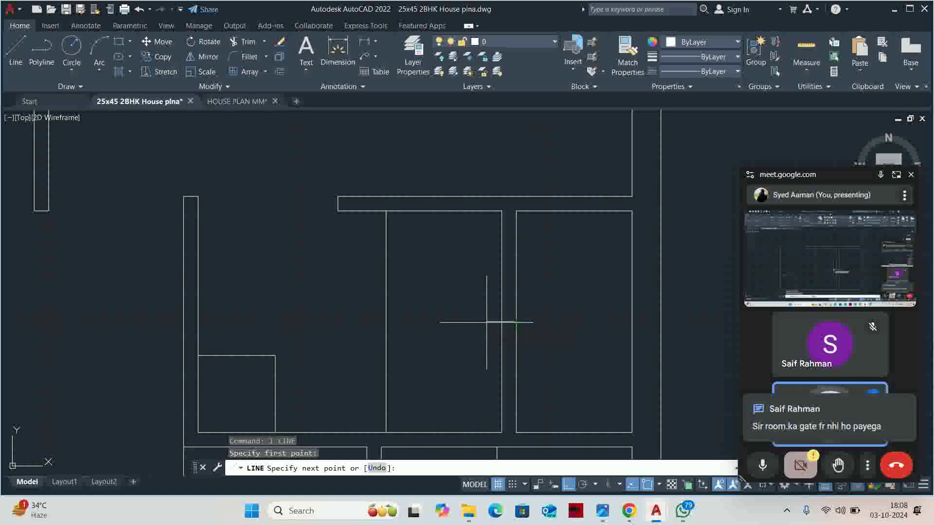
{"action": "left_click", "coordinate": [502, 322]}
{"action": "key", "text": "Escape"}
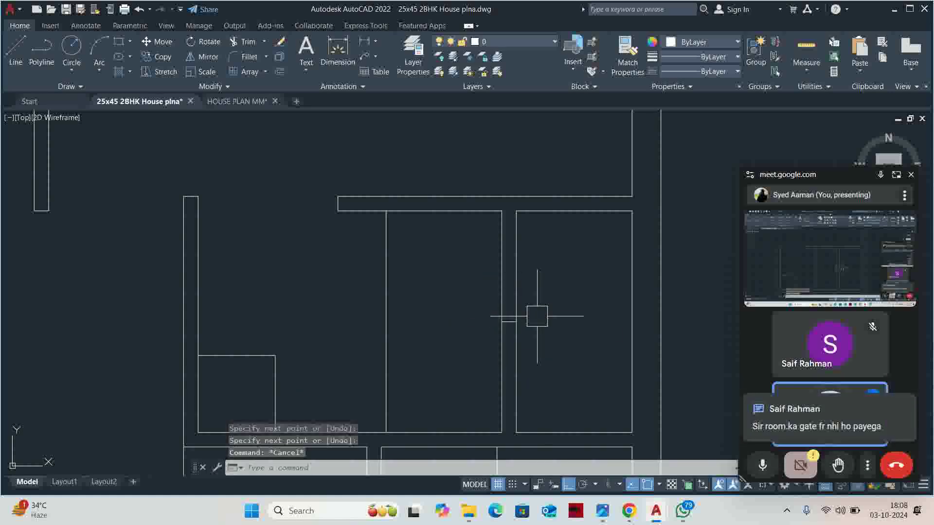
{"action": "key", "text": "Escape"}
{"action": "left_click", "coordinate": [896, 174]}
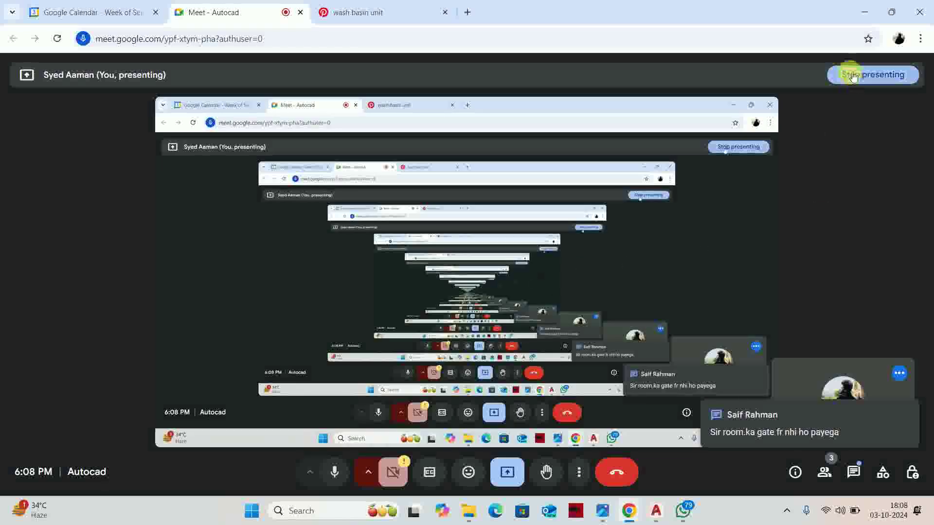
{"action": "left_click", "coordinate": [864, 12]}
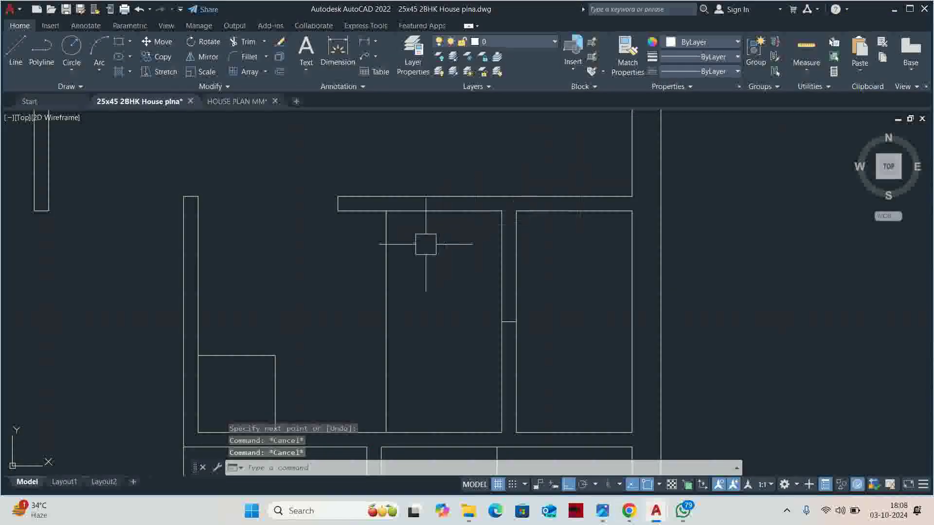
- Measure the distances between the walls and briefly start, then cancel, a fillet
{"action": "scroll", "coordinate": [385, 250], "scroll_direction": "down", "scroll_amount": 2}
{"action": "scroll", "coordinate": [338, 233], "scroll_direction": "up", "scroll_amount": 2}
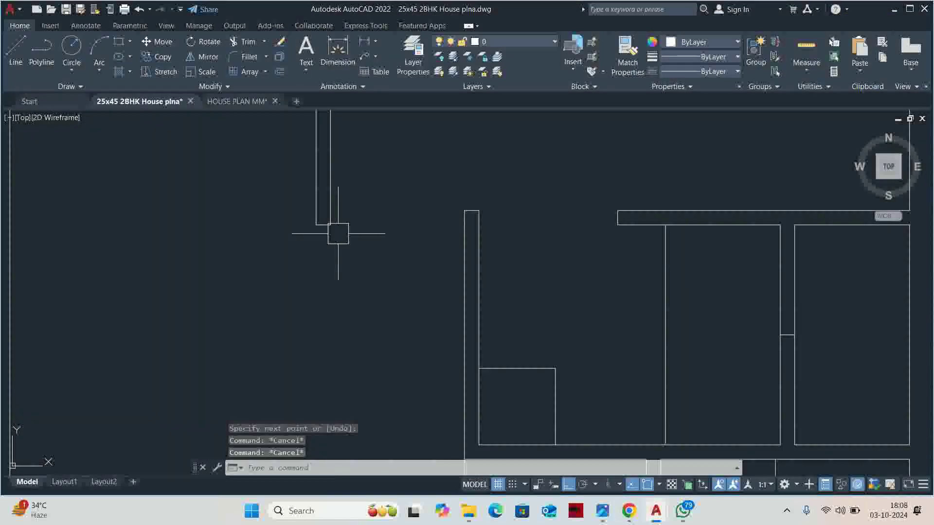
{"action": "left_click", "coordinate": [806, 49]}
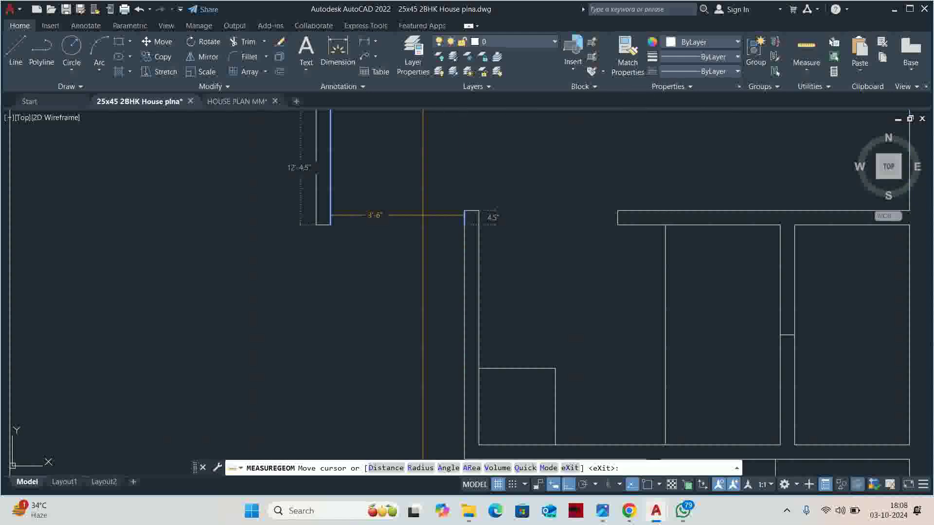
{"action": "scroll", "coordinate": [423, 214], "scroll_direction": "down", "scroll_amount": 2}
{"action": "scroll", "coordinate": [422, 215], "scroll_direction": "down", "scroll_amount": 2}
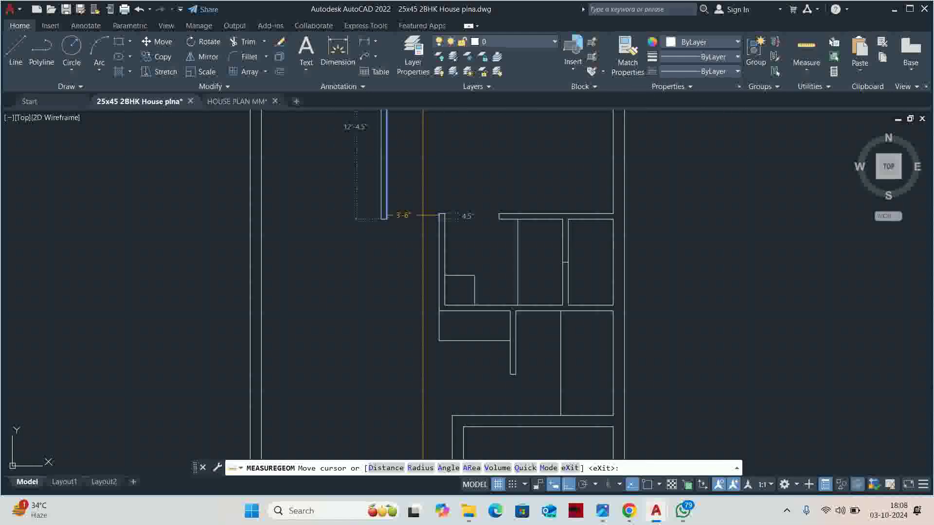
{"action": "key", "text": "Escape"}
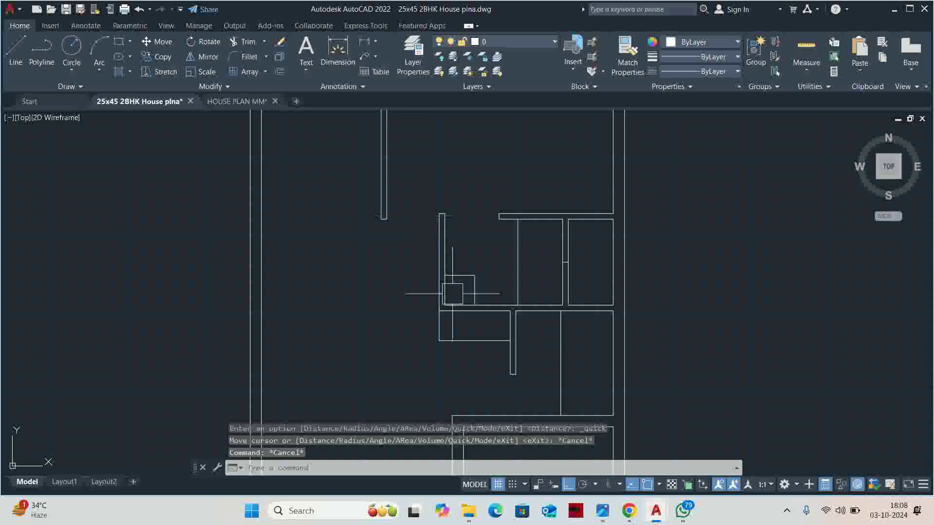
{"action": "type", "text": "f"}
{"action": "key", "text": "Return"}
{"action": "type", "text": "r"}
{"action": "key", "text": "Return"}
{"action": "scroll", "coordinate": [461, 305], "scroll_direction": "up", "scroll_amount": 2}
{"action": "scroll", "coordinate": [462, 305], "scroll_direction": "up", "scroll_amount": 2}
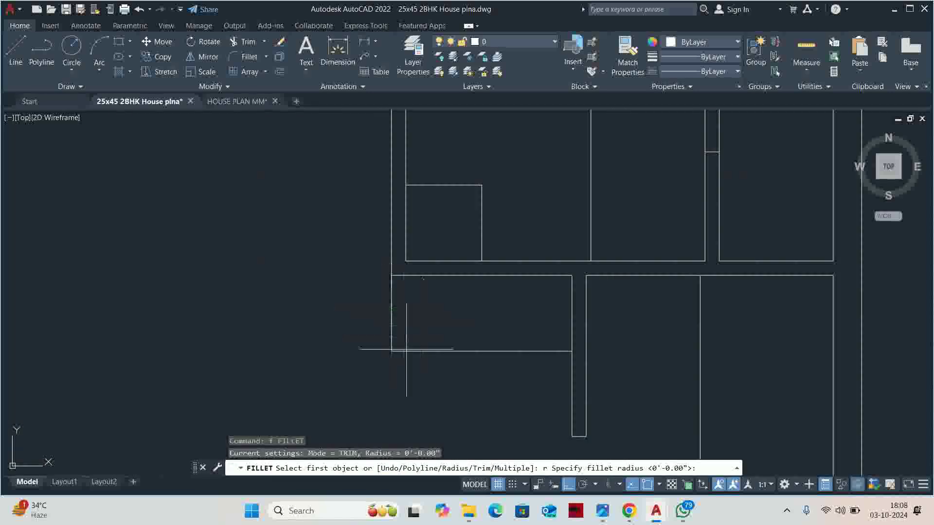
{"action": "key", "text": "Escape"}
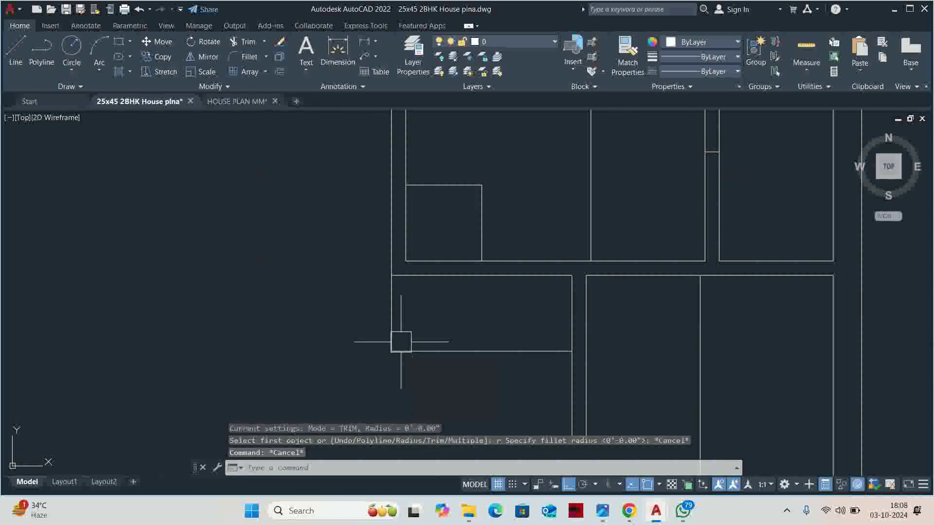
{"action": "key", "text": "Escape"}
{"action": "key", "text": "Escape"}
{"action": "scroll", "coordinate": [433, 276], "scroll_direction": "down", "scroll_amount": 2}
{"action": "scroll", "coordinate": [530, 261], "scroll_direction": "down", "scroll_amount": 1}
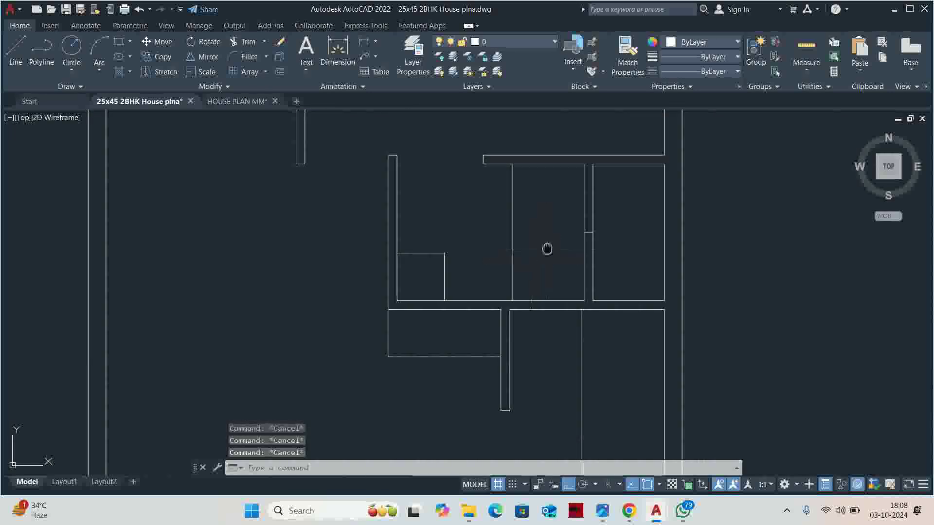
- Offset two wall lines by 15 and delete the short leftover line
{"action": "middle_click_drag", "start_coordinate": [545, 248], "coordinate": [544, 259]}
{"action": "type", "text": "o"}
{"action": "key", "text": "Return"}
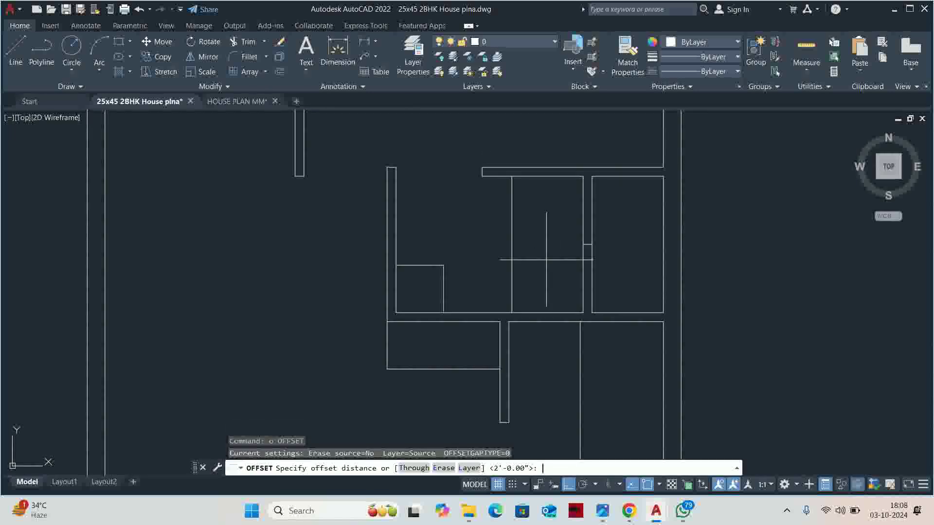
{"action": "type", "text": "5"}
{"action": "key", "text": "Return"}
{"action": "scroll", "coordinate": [566, 246], "scroll_direction": "up", "scroll_amount": 8}
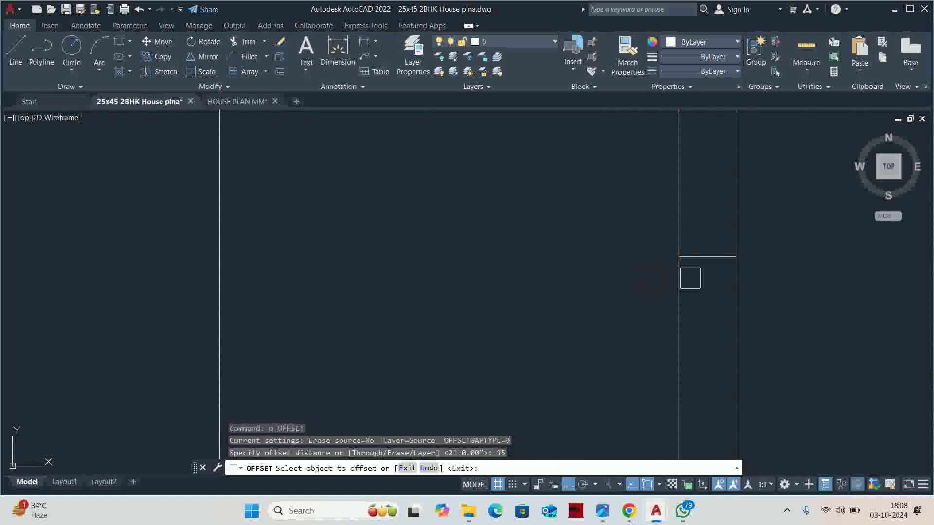
{"action": "left_click", "coordinate": [725, 261]}
{"action": "left_click", "coordinate": [719, 239]}
{"action": "left_click", "coordinate": [710, 292]}
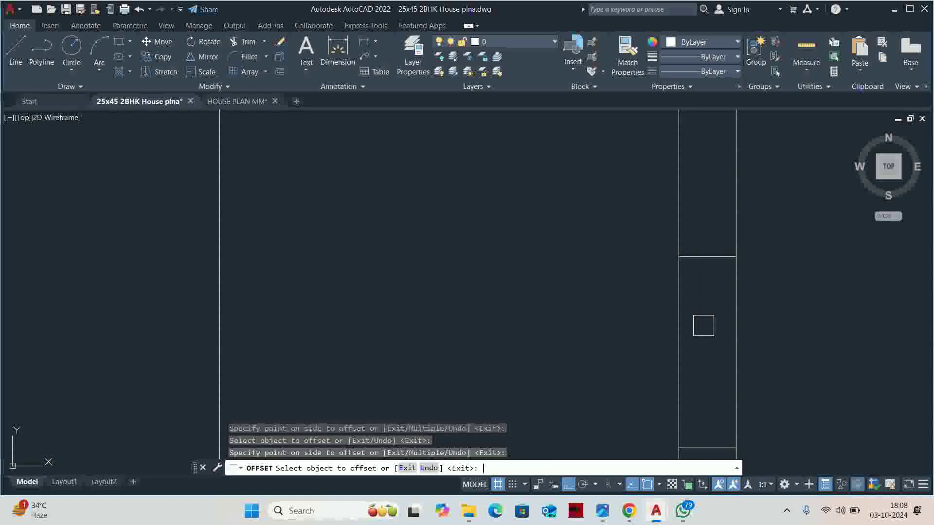
{"action": "key", "text": "Return"}
{"action": "scroll", "coordinate": [681, 322], "scroll_direction": "down", "scroll_amount": 5}
{"action": "middle_click_drag", "start_coordinate": [678, 323], "coordinate": [627, 323]}
{"action": "left_click", "coordinate": [640, 306]}
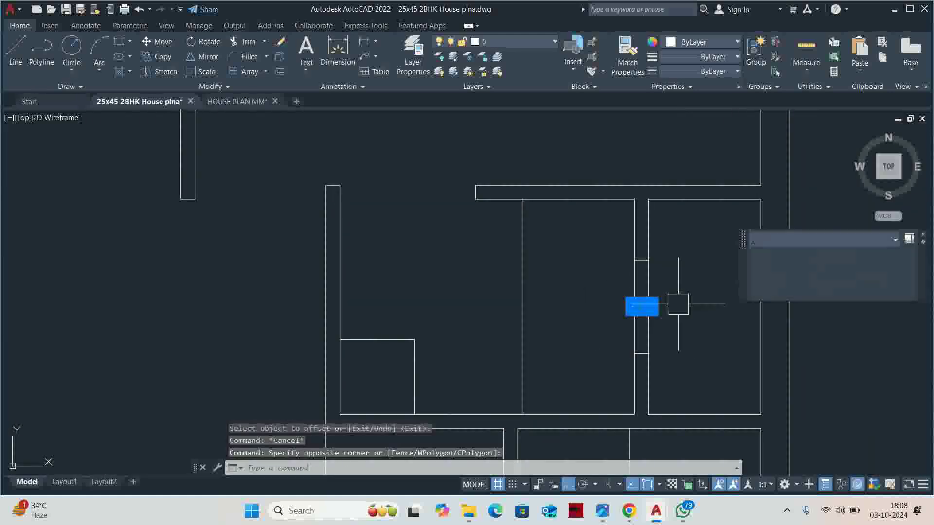
{"action": "key", "text": "Delete"}
{"action": "scroll", "coordinate": [641, 250], "scroll_direction": "up", "scroll_amount": 3}
- Start a line from the wall, pan to look for its end, then cancel it
{"action": "type", "text": "l"}
{"action": "key", "text": "Return"}
{"action": "left_click", "coordinate": [640, 247]}
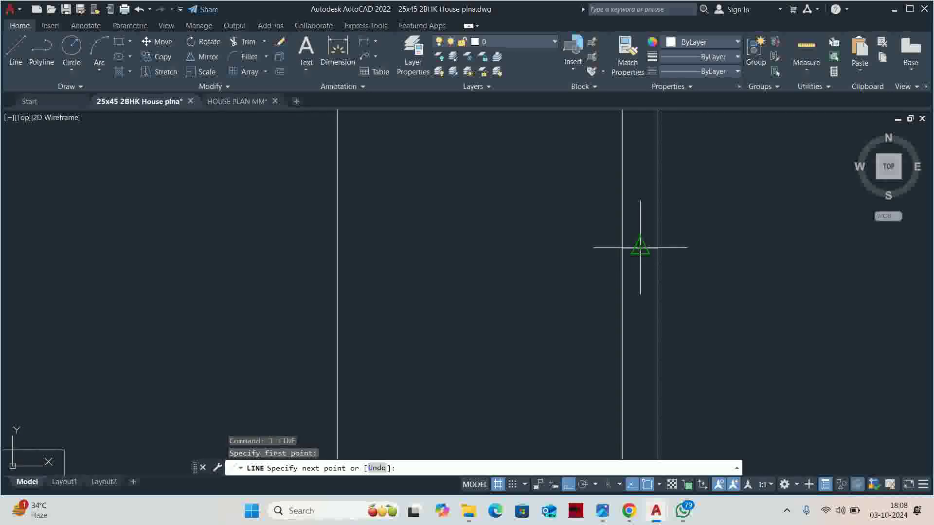
{"action": "middle_click_drag", "start_coordinate": [596, 278], "coordinate": [550, 278]}
{"action": "scroll", "coordinate": [523, 248], "scroll_direction": "down", "scroll_amount": 3}
{"action": "scroll", "coordinate": [531, 246], "scroll_direction": "up", "scroll_amount": 3}
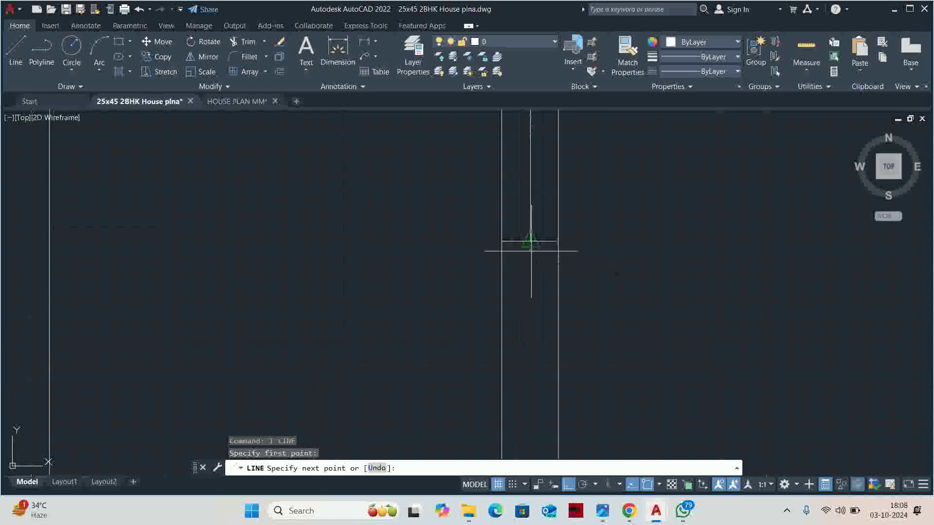
{"action": "key", "text": "Escape"}
{"action": "key", "text": "Escape"}
{"action": "key", "text": "Escape"}
{"action": "scroll", "coordinate": [526, 243], "scroll_direction": "down", "scroll_amount": 3}
{"action": "scroll", "coordinate": [521, 244], "scroll_direction": "down", "scroll_amount": 1}
{"action": "key", "text": "Escape"}
{"action": "scroll", "coordinate": [511, 292], "scroll_direction": "down", "scroll_amount": 2}
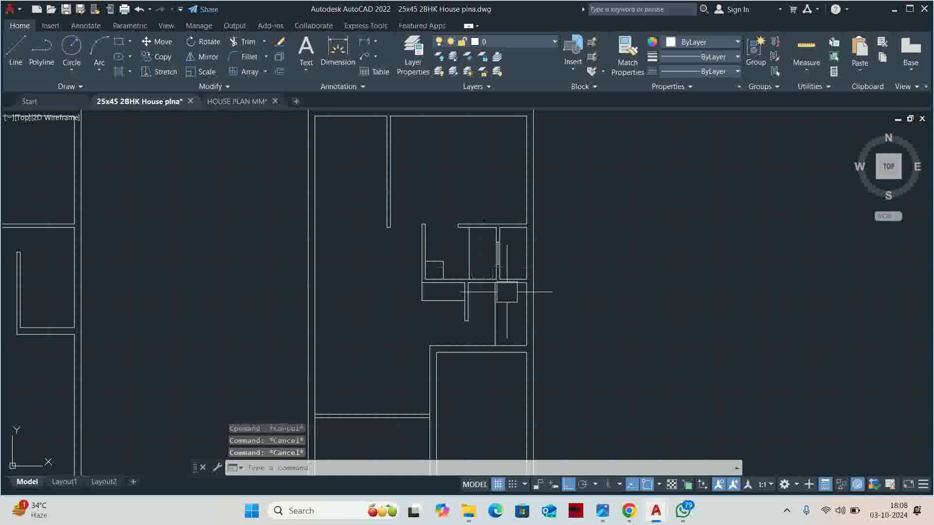
{"action": "scroll", "coordinate": [511, 292], "scroll_direction": "up", "scroll_amount": 2}
{"action": "scroll", "coordinate": [471, 292], "scroll_direction": "down", "scroll_amount": 2}
- Draw a short vertical partition line and offset it by 12
{"action": "type", "text": "l"}
{"action": "key", "text": "Return"}
{"action": "scroll", "coordinate": [477, 282], "scroll_direction": "up", "scroll_amount": 4}
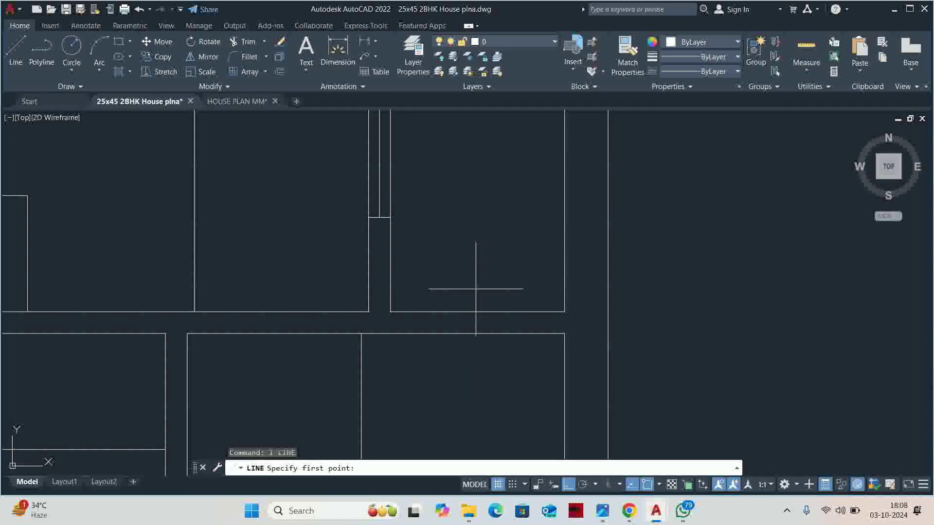
{"action": "left_click", "coordinate": [478, 311]}
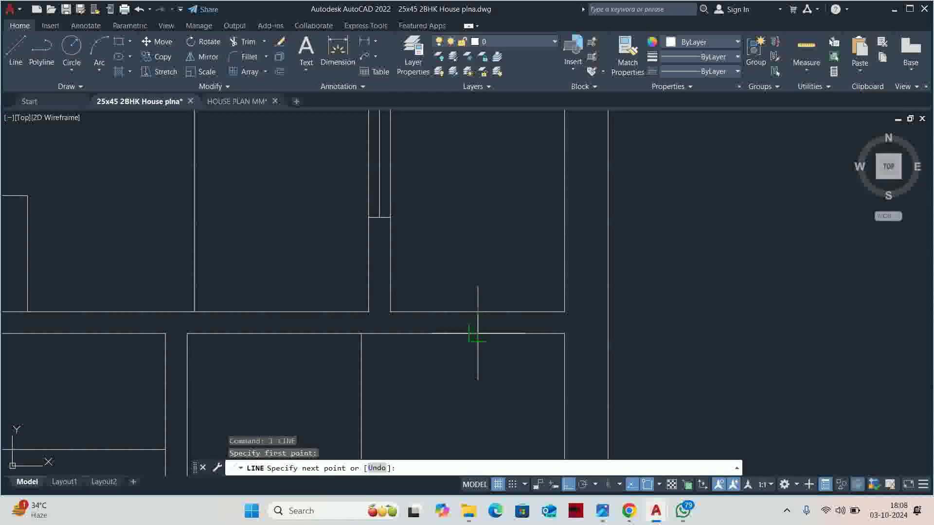
{"action": "left_click", "coordinate": [478, 334]}
{"action": "key", "text": "Escape"}
{"action": "scroll", "coordinate": [493, 312], "scroll_direction": "up", "scroll_amount": 2}
{"action": "key", "text": "o"}
{"action": "key", "text": "Return"}
{"action": "type", "text": "12"}
{"action": "key", "text": "Return"}
{"action": "scroll", "coordinate": [445, 322], "scroll_direction": "up", "scroll_amount": 2}
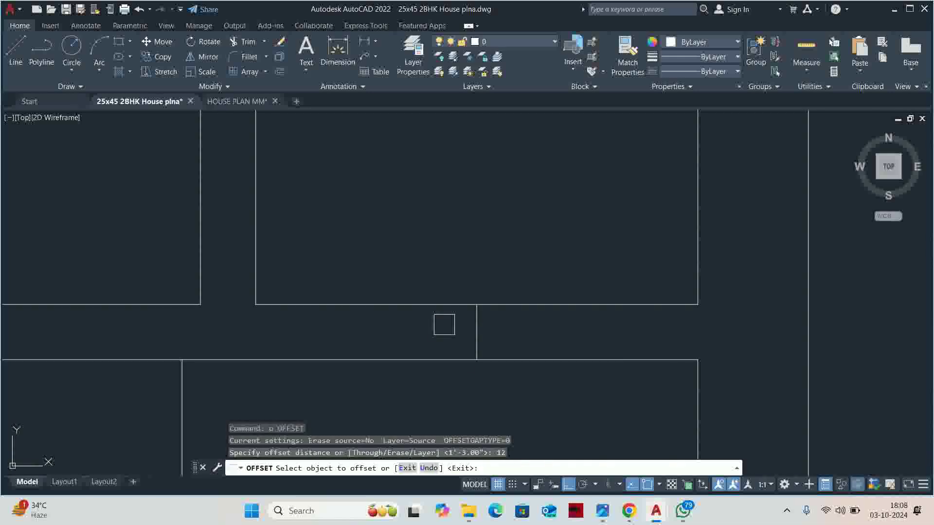
{"action": "left_click", "coordinate": [477, 333]}
{"action": "left_click", "coordinate": [475, 334]}
{"action": "key", "text": "Escape"}
{"action": "key", "text": "Escape"}
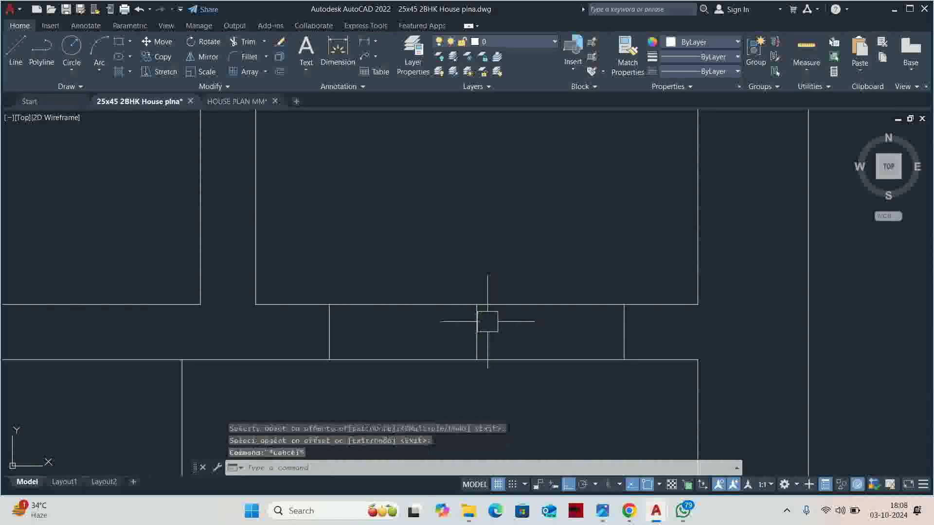
- Draw a horizontal line from the left wall midpoint, then window-select and erase the stray line
{"action": "scroll", "coordinate": [481, 321], "scroll_direction": "down", "scroll_amount": 2}
{"action": "type", "text": "l"}
{"action": "key", "text": "Return"}
{"action": "left_click", "coordinate": [388, 328]}
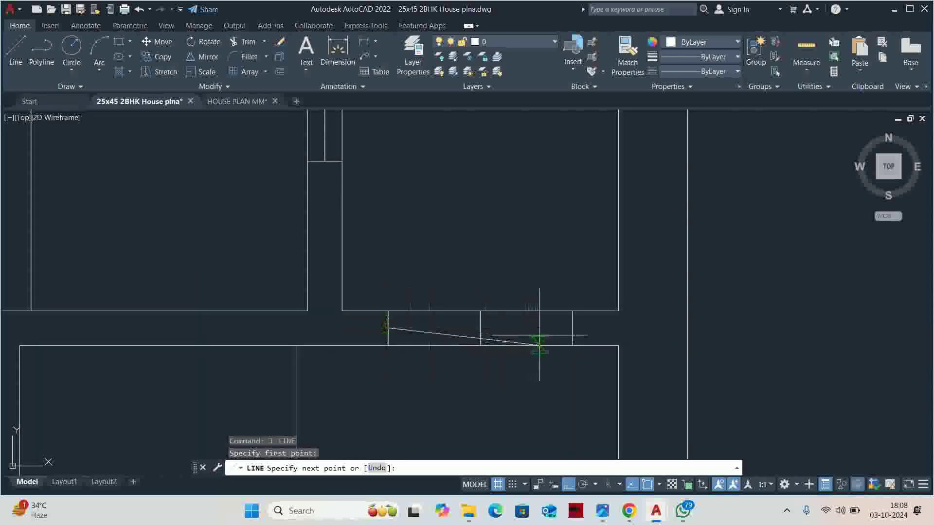
{"action": "left_click", "coordinate": [573, 328]}
{"action": "key", "text": "Escape"}
{"action": "left_click_drag", "start_coordinate": [469, 302], "coordinate": [490, 354]}
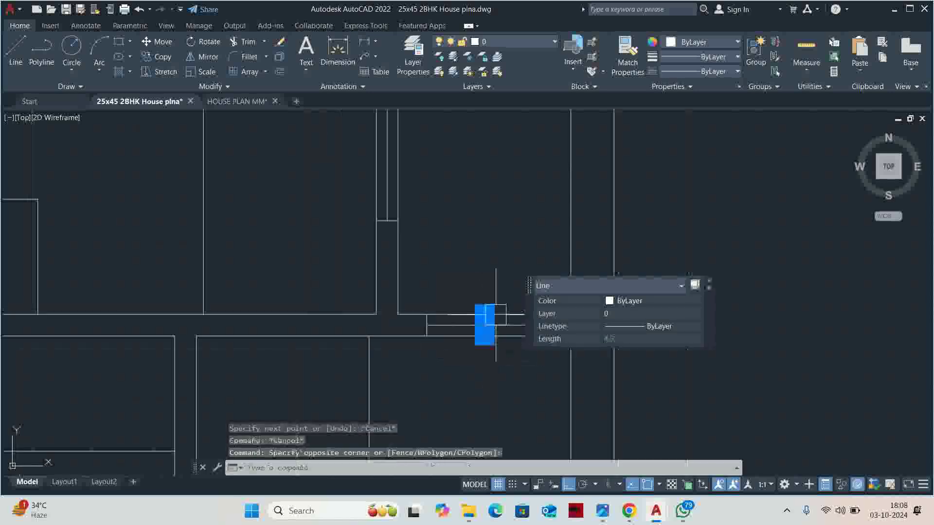
{"action": "scroll", "coordinate": [491, 321], "scroll_direction": "down", "scroll_amount": 2}
{"action": "key", "text": "Delete"}
{"action": "scroll", "coordinate": [499, 314], "scroll_direction": "down", "scroll_amount": 3}
{"action": "scroll", "coordinate": [496, 250], "scroll_direction": "up", "scroll_amount": 1}
{"action": "key", "text": "Escape"}
{"action": "key", "text": "Escape"}
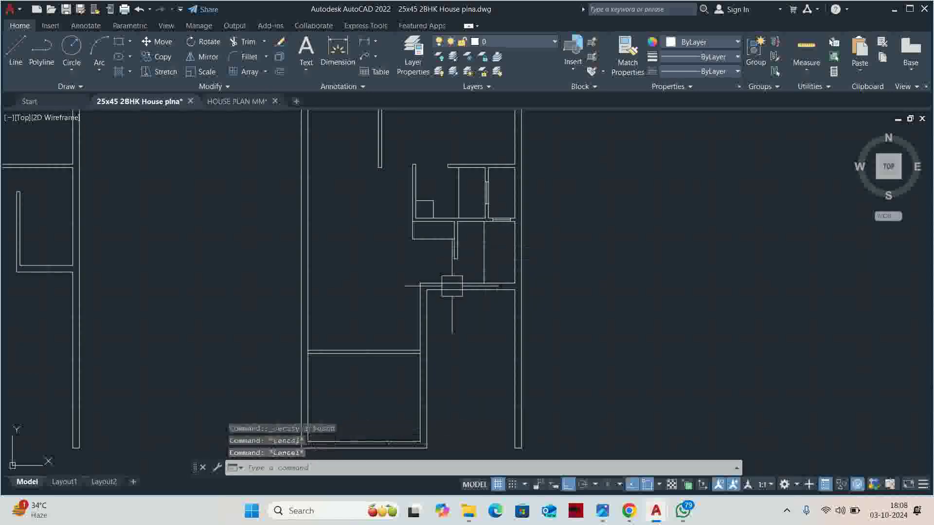
{"action": "scroll", "coordinate": [452, 286], "scroll_direction": "up", "scroll_amount": 2}
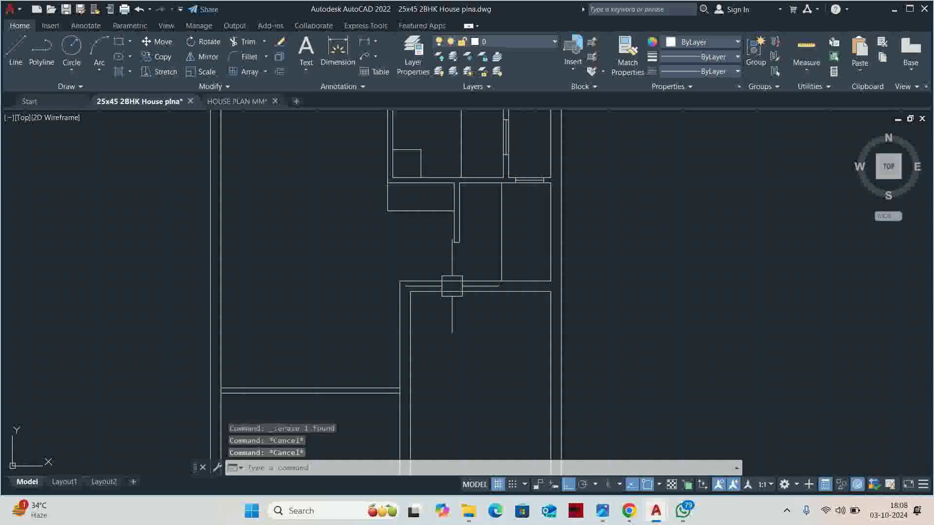
{"action": "key", "text": "Escape"}
{"action": "scroll", "coordinate": [471, 319], "scroll_direction": "down", "scroll_amount": 2}
{"action": "scroll", "coordinate": [485, 334], "scroll_direction": "up", "scroll_amount": 3}
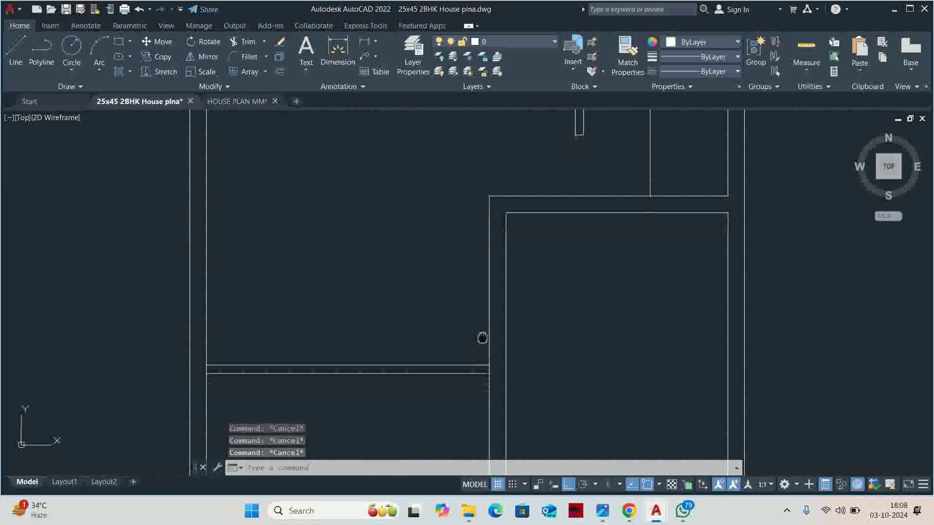
- Extend the horizontal wall line to the corner boundary with EX
{"action": "type", "text": "ex"}
{"action": "key", "text": "Return"}
{"action": "scroll", "coordinate": [482, 341], "scroll_direction": "up", "scroll_amount": 1}
{"action": "left_click", "coordinate": [472, 341]}
- Extend one more line to the boundary, then end the Extend command
{"action": "scroll", "coordinate": [472, 342], "scroll_direction": "down", "scroll_amount": 2}
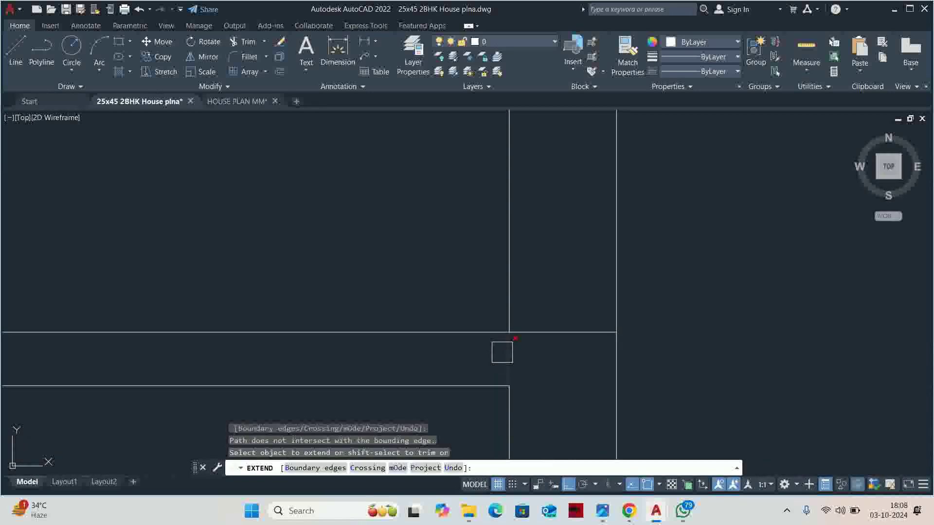
{"action": "left_click", "coordinate": [496, 328]}
{"action": "scroll", "coordinate": [428, 306], "scroll_direction": "down", "scroll_amount": 3}
{"action": "key", "text": "Escape"}
{"action": "middle_click_drag", "start_coordinate": [437, 332], "coordinate": [432, 335]}
- Offset the wall line 4' upward
{"action": "type", "text": "o"}
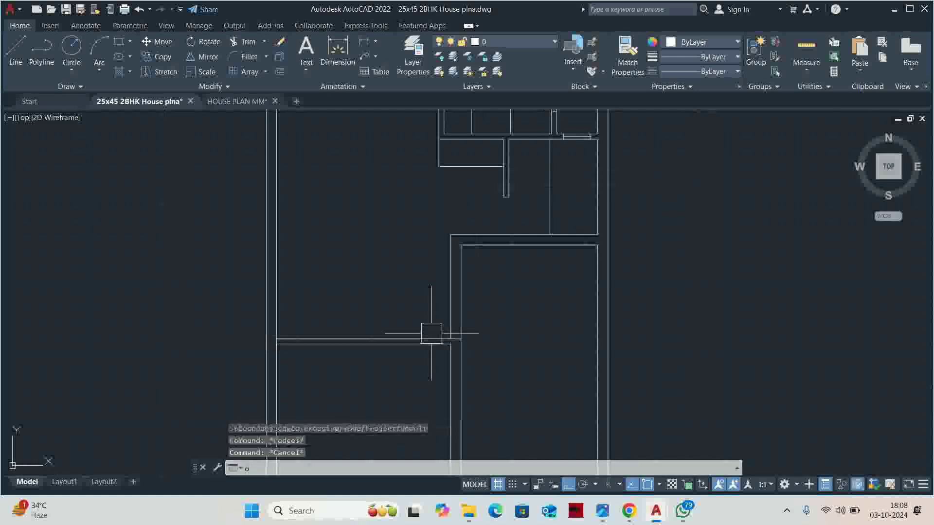
{"action": "key", "text": "Return"}
{"action": "key", "text": "Return"}
{"action": "scroll", "coordinate": [433, 333], "scroll_direction": "up", "scroll_amount": 4}
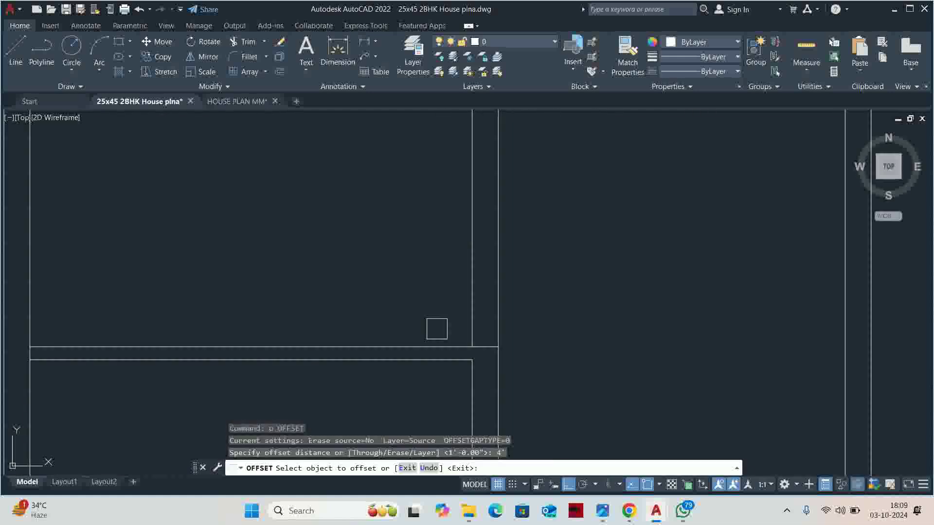
{"action": "left_click", "coordinate": [440, 339]}
{"action": "left_click", "coordinate": [454, 257]}
- Try a fence trim across the wall lines, then cancel and bring the lower room into view
{"action": "key", "text": "Return"}
{"action": "middle_click_drag", "start_coordinate": [436, 250], "coordinate": [417, 334]}
{"action": "key", "text": "Escape"}
{"action": "key", "text": "Escape"}
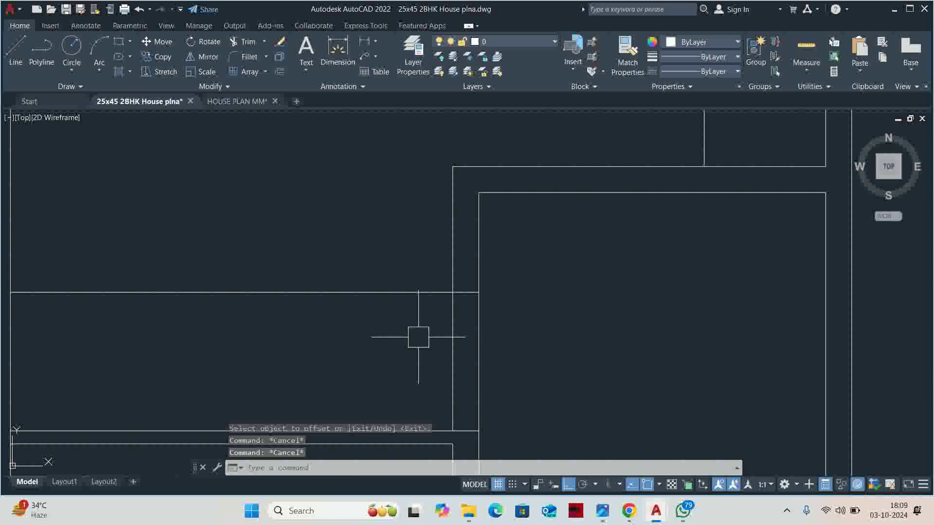
{"action": "type", "text": "tr"}
{"action": "key", "text": "Return"}
{"action": "left_click_drag", "start_coordinate": [333, 267], "coordinate": [496, 358]}
{"action": "scroll", "coordinate": [322, 272], "scroll_direction": "down", "scroll_amount": 3}
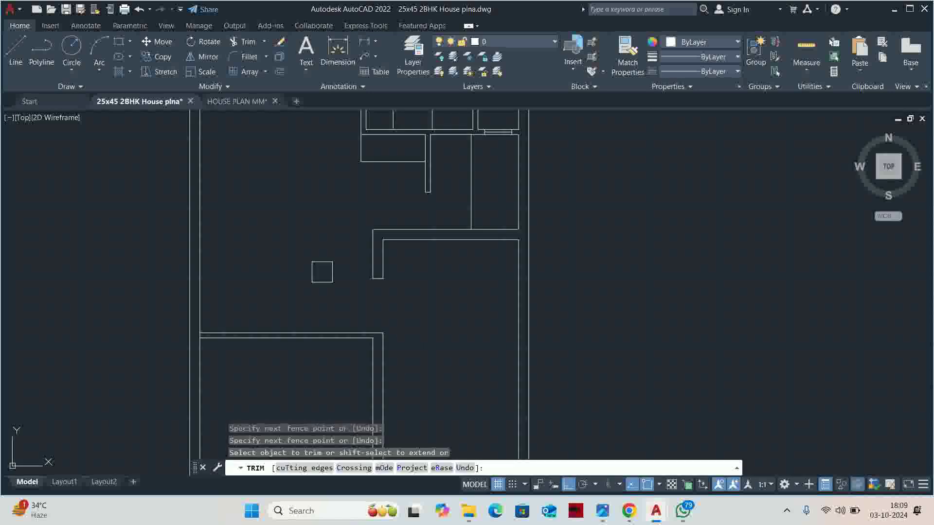
{"action": "key", "text": "Escape"}
{"action": "key", "text": "Escape"}
{"action": "middle_click_drag", "start_coordinate": [338, 317], "coordinate": [381, 175]}
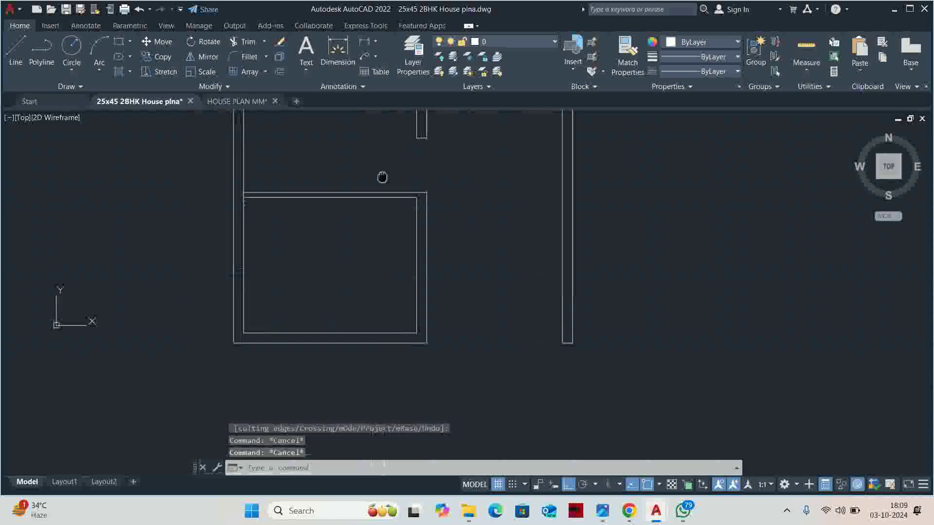
{"action": "scroll", "coordinate": [381, 175], "scroll_direction": "down", "scroll_amount": 1}
{"action": "middle_click_drag", "start_coordinate": [299, 251], "coordinate": [324, 266]}
- Offset another wall line 3'6" into the lower room
{"action": "type", "text": "o"}
{"action": "key", "text": "Return"}
{"action": "type", "text": "3'6"}
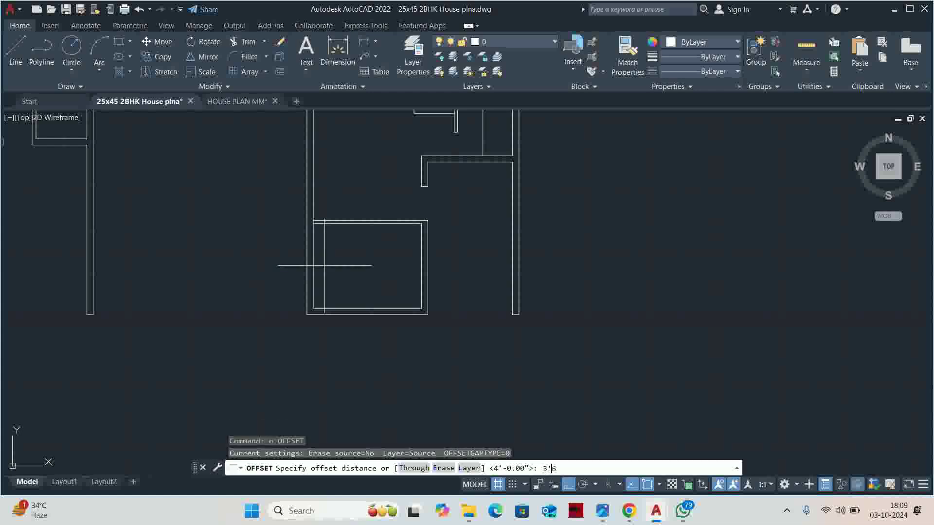
{"action": "key", "text": "Return"}
{"action": "scroll", "coordinate": [316, 226], "scroll_direction": "up", "scroll_amount": 3}
{"action": "scroll", "coordinate": [306, 199], "scroll_direction": "up", "scroll_amount": 2}
{"action": "left_click", "coordinate": [301, 192]}
{"action": "left_click", "coordinate": [345, 224]}
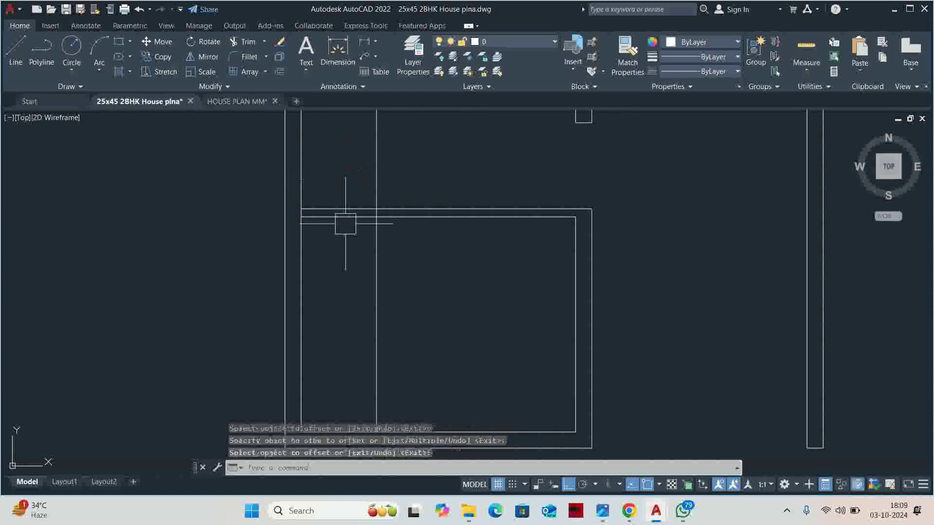
{"action": "key", "text": "Escape"}
{"action": "key", "text": "Escape"}
- Fence-trim the overlapping wall lines and remove the extra vertical segment
{"action": "type", "text": "tr"}
{"action": "key", "text": "Return"}
{"action": "left_click", "coordinate": [342, 185]}
{"action": "left_click", "coordinate": [342, 247]}
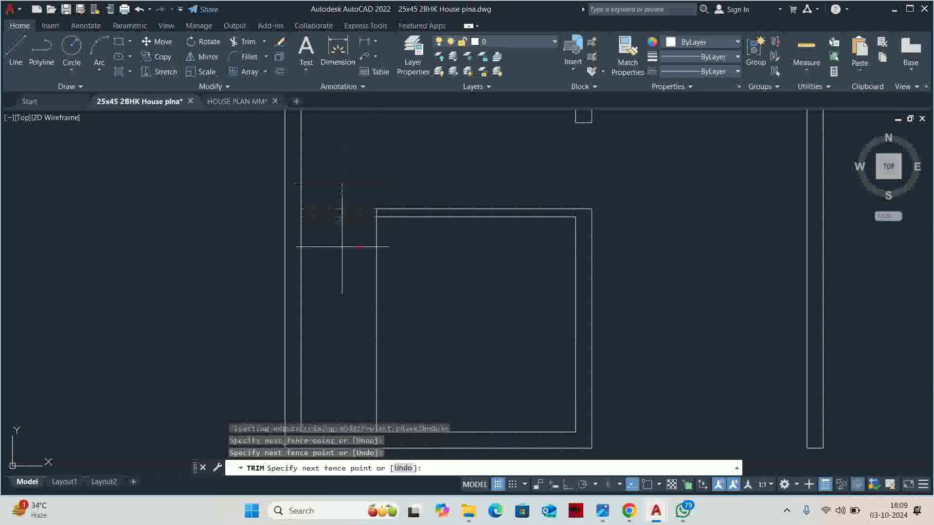
{"action": "key", "text": "Return"}
{"action": "scroll", "coordinate": [342, 247], "scroll_direction": "down", "scroll_amount": 1}
{"action": "scroll", "coordinate": [351, 230], "scroll_direction": "down", "scroll_amount": 1}
{"action": "scroll", "coordinate": [335, 269], "scroll_direction": "up", "scroll_amount": 1}
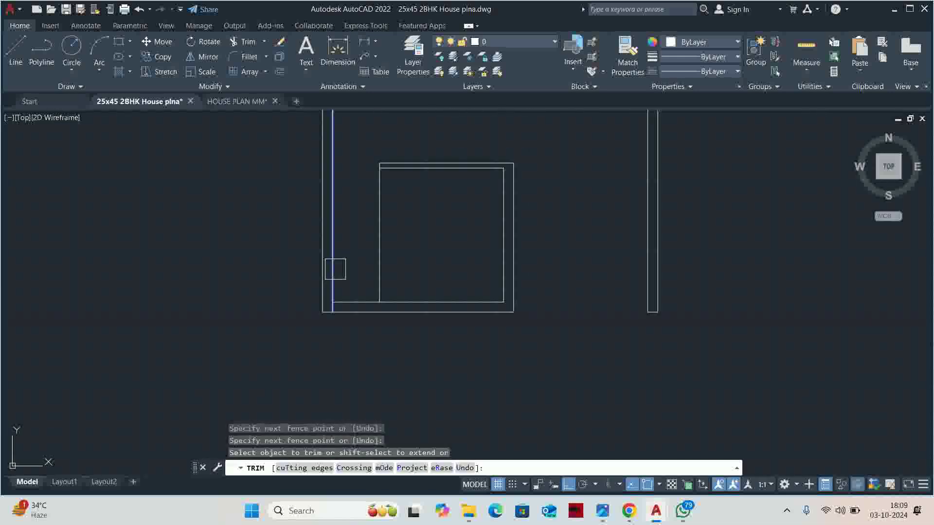
{"action": "left_click", "coordinate": [335, 269]}
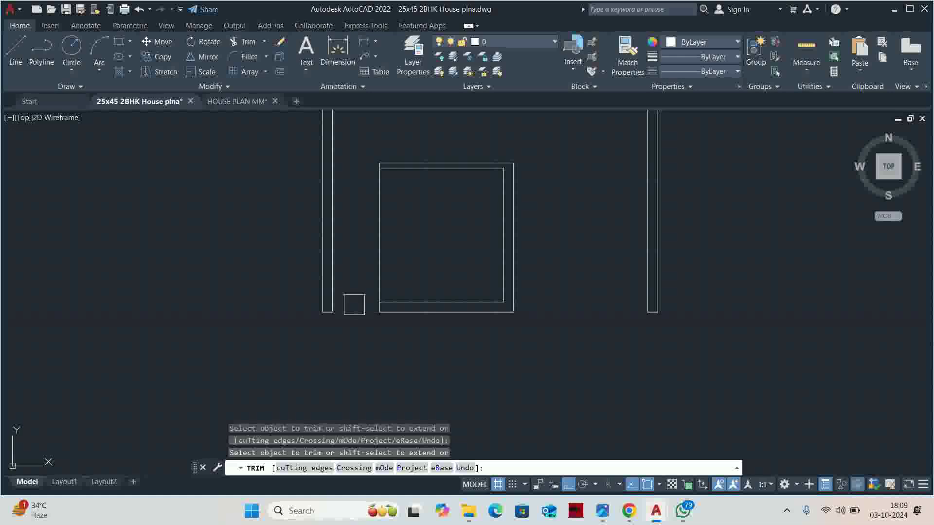
{"action": "key", "text": "Escape"}
{"action": "scroll", "coordinate": [375, 267], "scroll_direction": "down", "scroll_amount": 2}
{"action": "scroll", "coordinate": [365, 288], "scroll_direction": "down", "scroll_amount": 2}
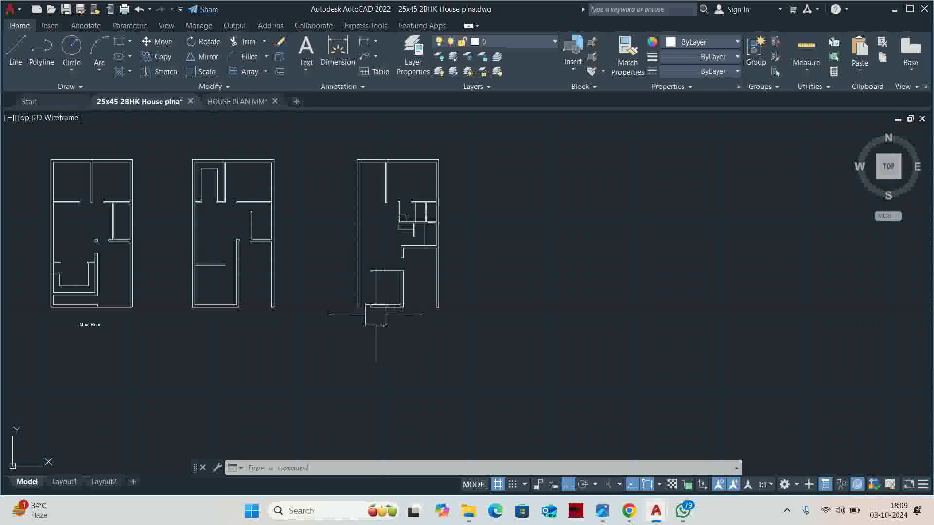
{"action": "scroll", "coordinate": [357, 312], "scroll_direction": "up", "scroll_amount": 5}
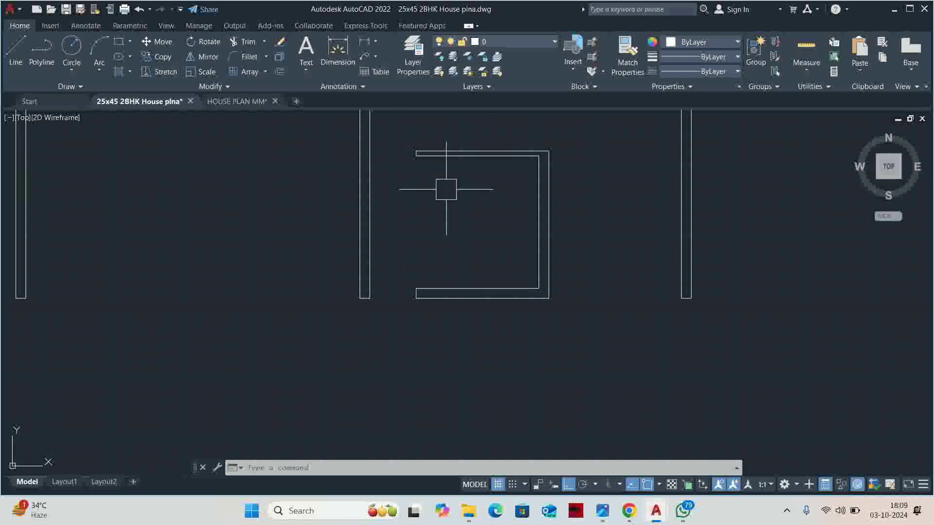
{"action": "middle_click_drag", "start_coordinate": [403, 250], "coordinate": [419, 294]}
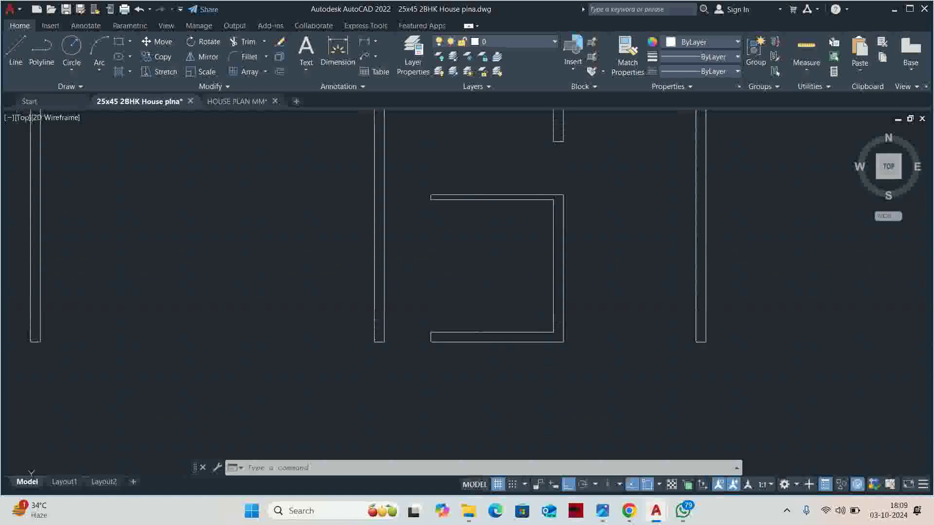
{"action": "scroll", "coordinate": [415, 297], "scroll_direction": "down", "scroll_amount": 2}
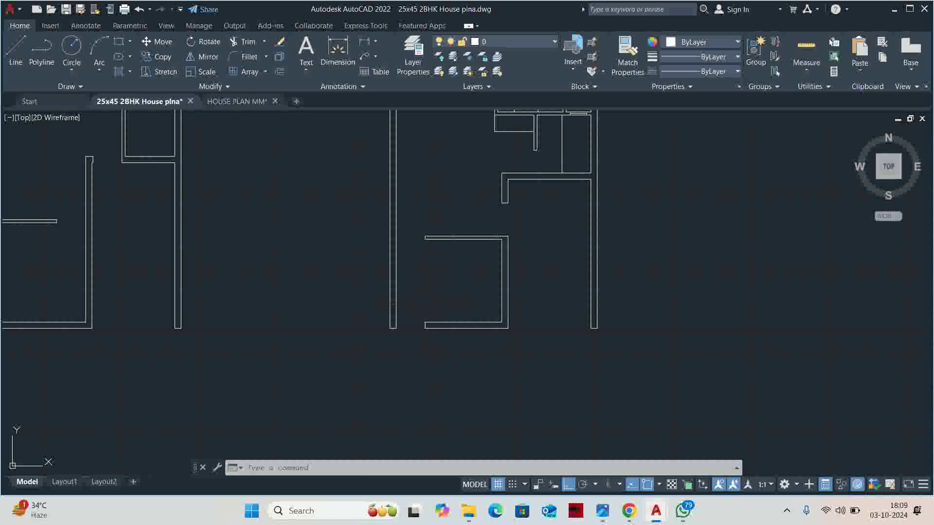
{"action": "middle_click_drag", "start_coordinate": [422, 258], "coordinate": [428, 340]}
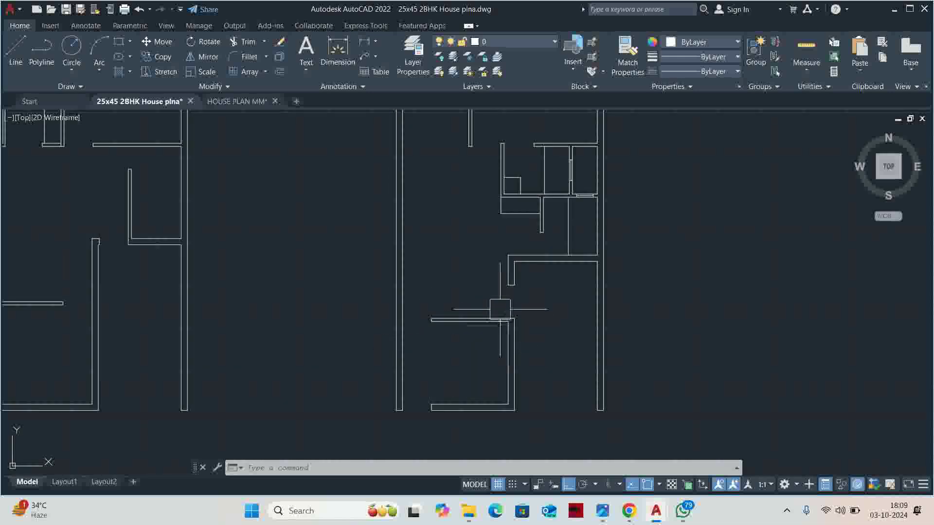
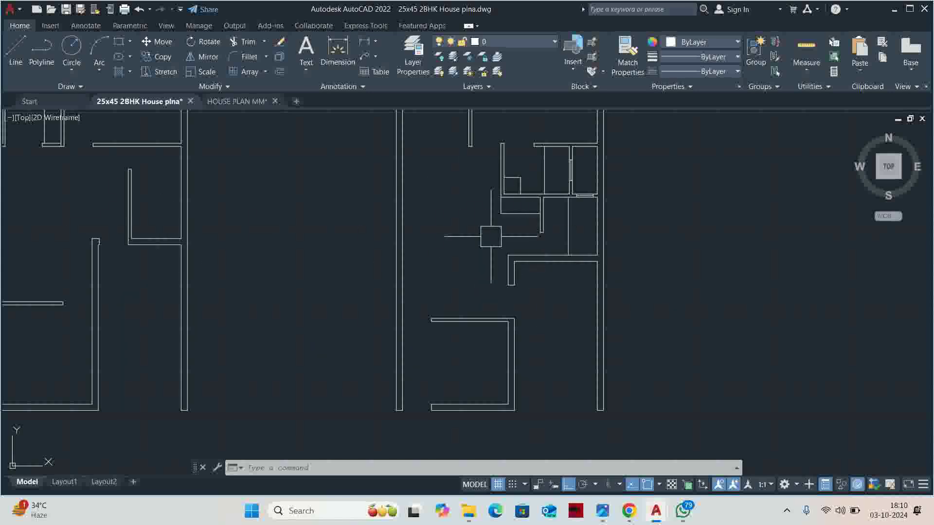
- Quick-measure the right plan's rooms (e.g. 15'-1.5" by 12'), ending on the small room beside the core
{"action": "scroll", "coordinate": [491, 237], "scroll_direction": "down", "scroll_amount": 4}
{"action": "scroll", "coordinate": [470, 293], "scroll_direction": "up", "scroll_amount": 2}
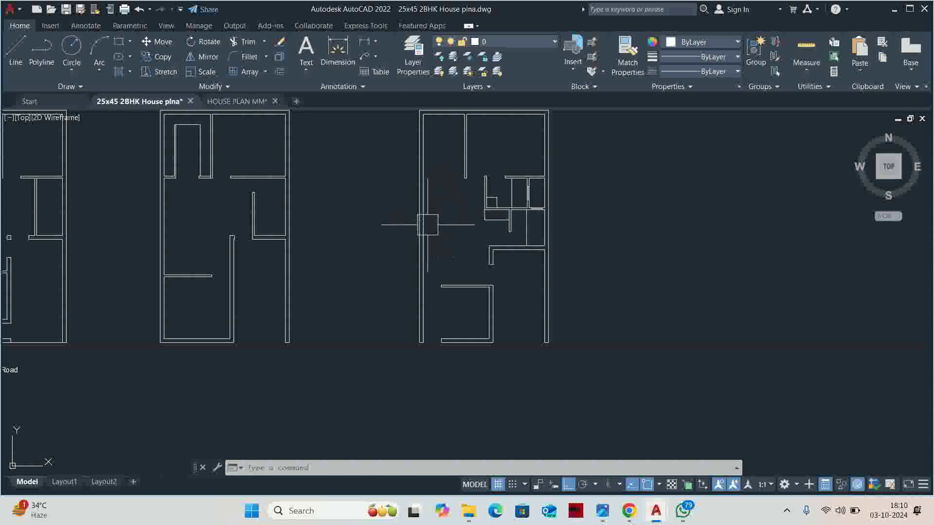
{"action": "left_click", "coordinate": [795, 47]}
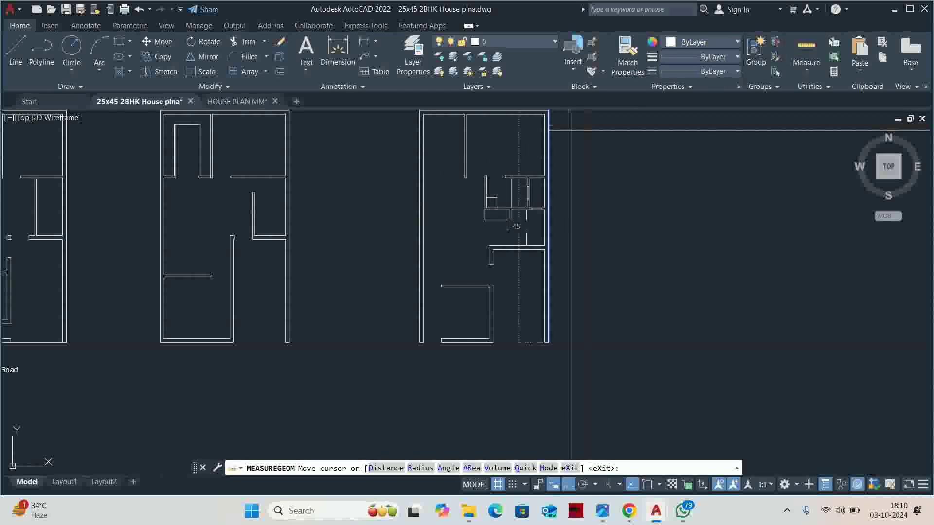
{"action": "scroll", "coordinate": [506, 253], "scroll_direction": "up", "scroll_amount": 3}
{"action": "scroll", "coordinate": [506, 252], "scroll_direction": "up", "scroll_amount": 3}
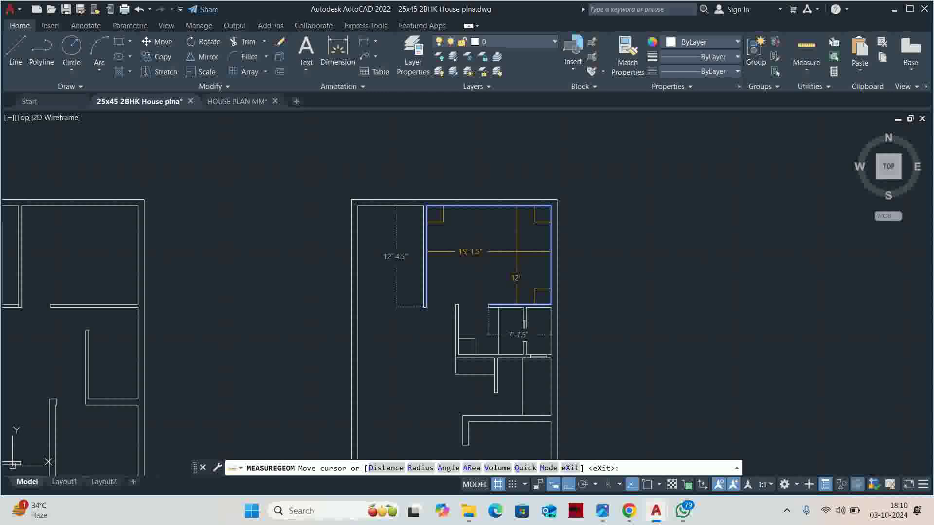
{"action": "scroll", "coordinate": [515, 336], "scroll_direction": "up", "scroll_amount": 2}
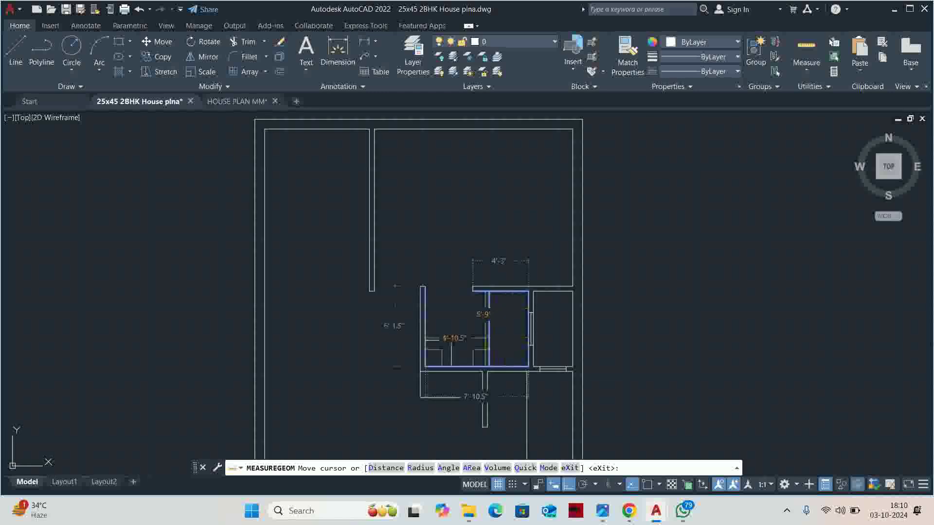
{"action": "middle_click_drag", "start_coordinate": [484, 339], "coordinate": [546, 251]}
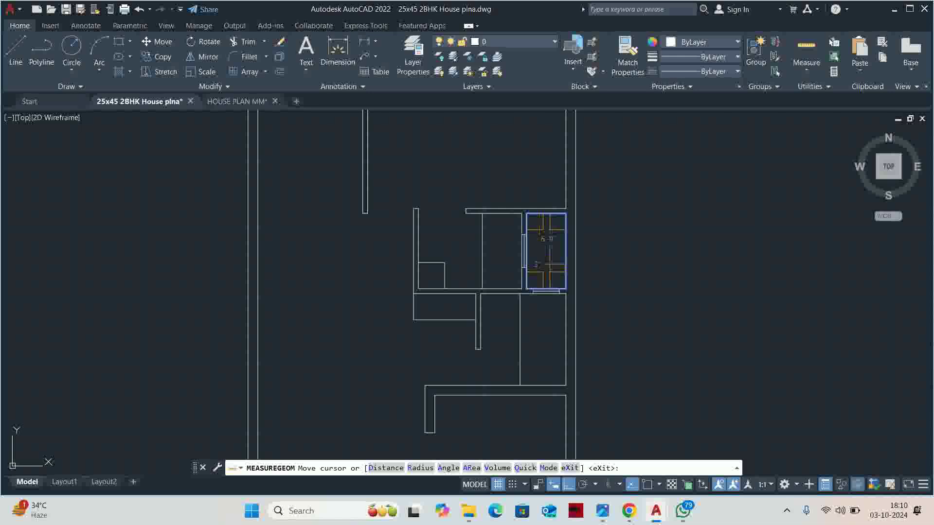
- Draw the first corner-to-corner diagonal across the small duct room
{"action": "key", "text": "Escape"}
{"action": "type", "text": "l"}
{"action": "key", "text": "Return"}
{"action": "scroll", "coordinate": [507, 253], "scroll_direction": "up", "scroll_amount": 4}
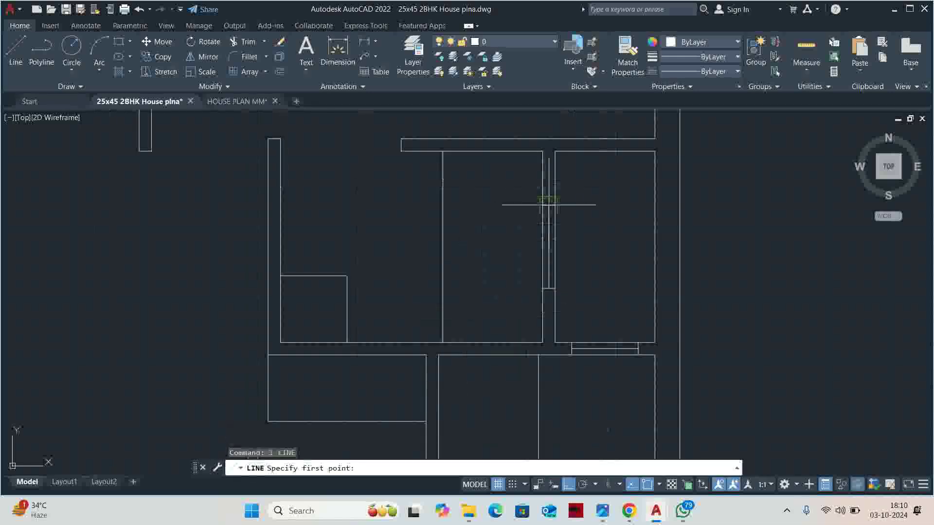
{"action": "middle_click_drag", "start_coordinate": [548, 204], "coordinate": [422, 287]}
{"action": "left_click", "coordinate": [428, 234]}
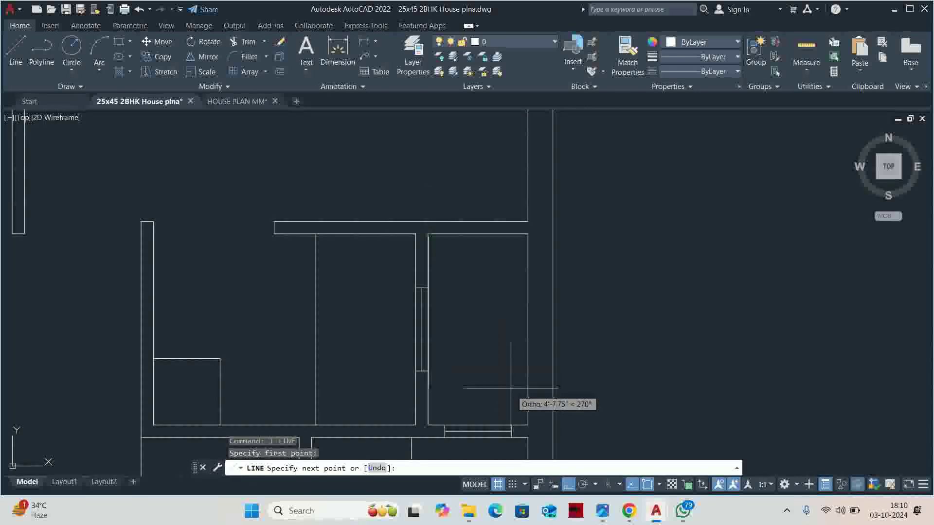
{"action": "left_click", "coordinate": [528, 425]}
{"action": "key", "text": "Escape"}
- Draw the second diagonal between the other two corners to complete the X
{"action": "key", "text": "Return"}
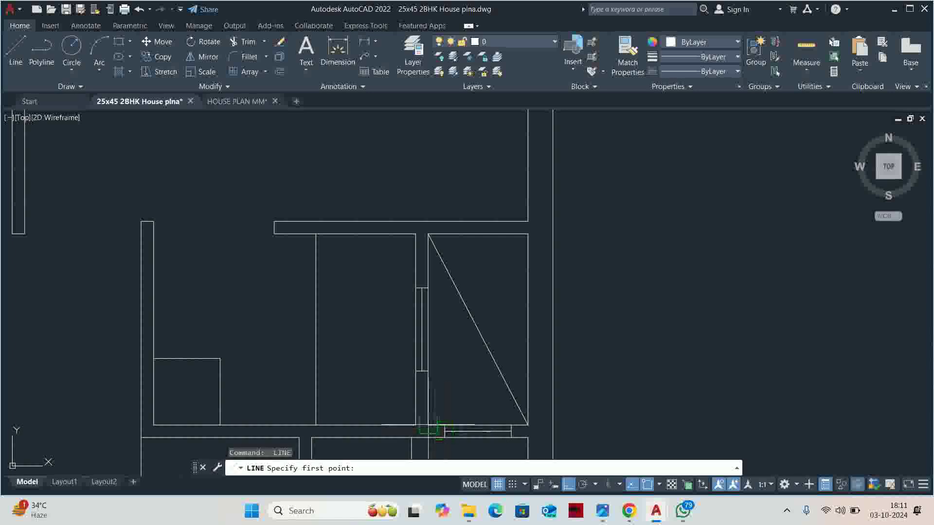
{"action": "left_click", "coordinate": [428, 425]}
{"action": "left_click", "coordinate": [527, 234]}
{"action": "key", "text": "Escape"}
{"action": "key", "text": "Escape"}
{"action": "scroll", "coordinate": [487, 293], "scroll_direction": "down", "scroll_amount": 7}
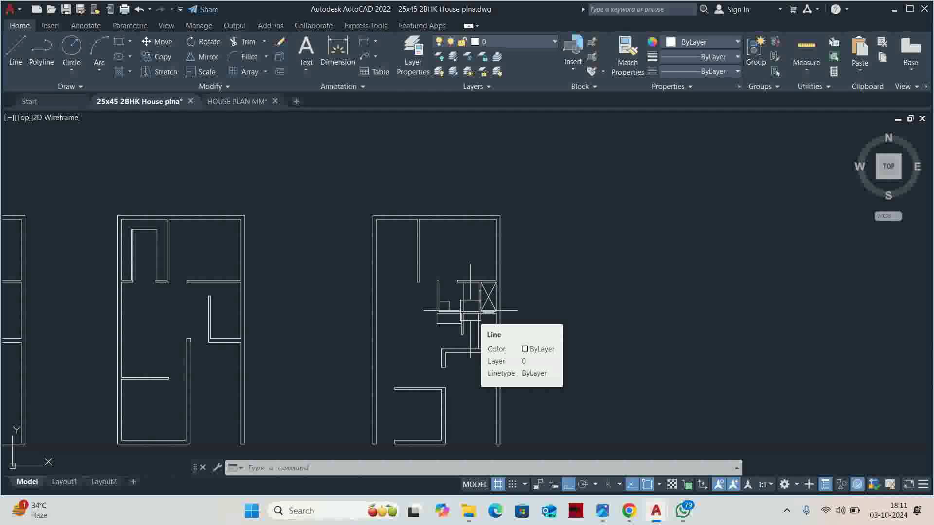
- Draw a diagonal line from the lower room's bottom corner to the upper wall corner
{"action": "type", "text": "l"}
{"action": "key", "text": "Return"}
{"action": "scroll", "coordinate": [406, 352], "scroll_direction": "up", "scroll_amount": 5}
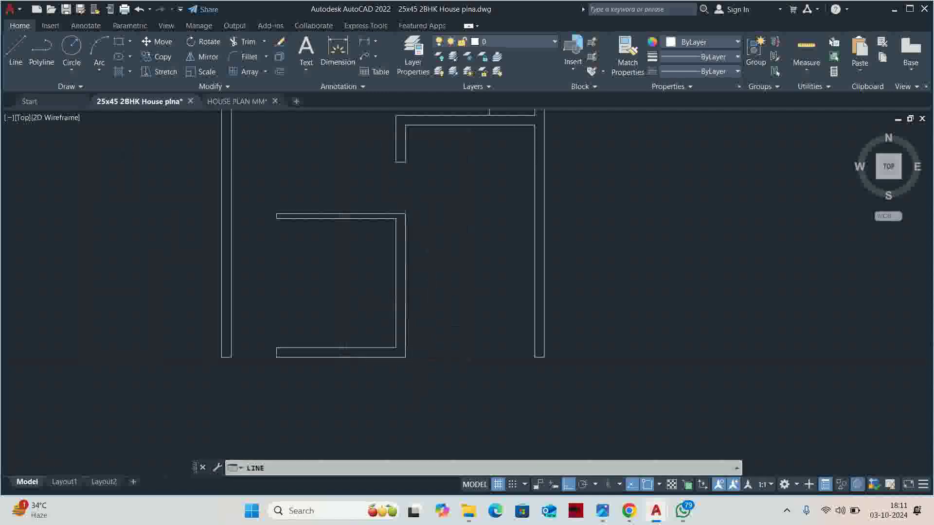
{"action": "left_click", "coordinate": [406, 352]}
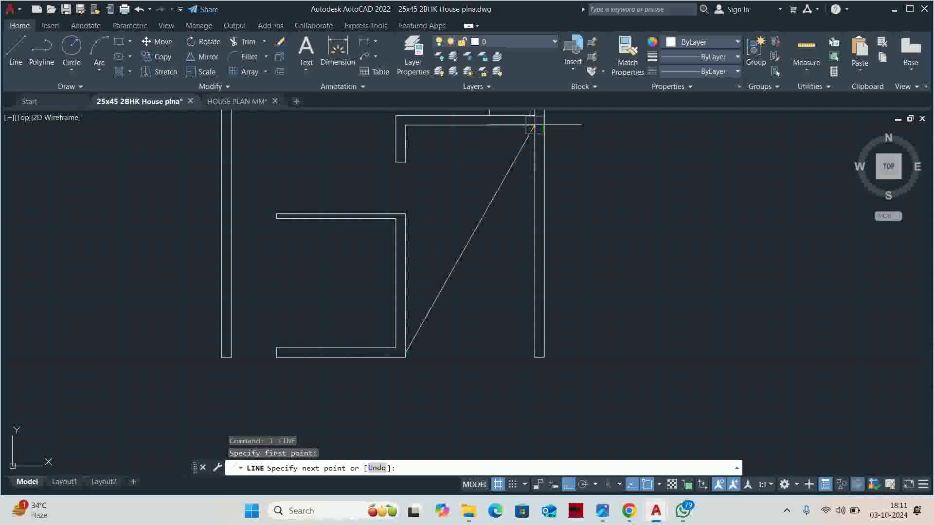
{"action": "left_click", "coordinate": [535, 125]}
{"action": "key", "text": "Escape"}
- Mirror the diagonal about a vertical axis, keeping the original, to form an X
{"action": "middle_click_drag", "start_coordinate": [487, 168], "coordinate": [477, 209]}
{"action": "type", "text": "mi"}
{"action": "key", "text": "Return"}
{"action": "left_click", "coordinate": [491, 258]}
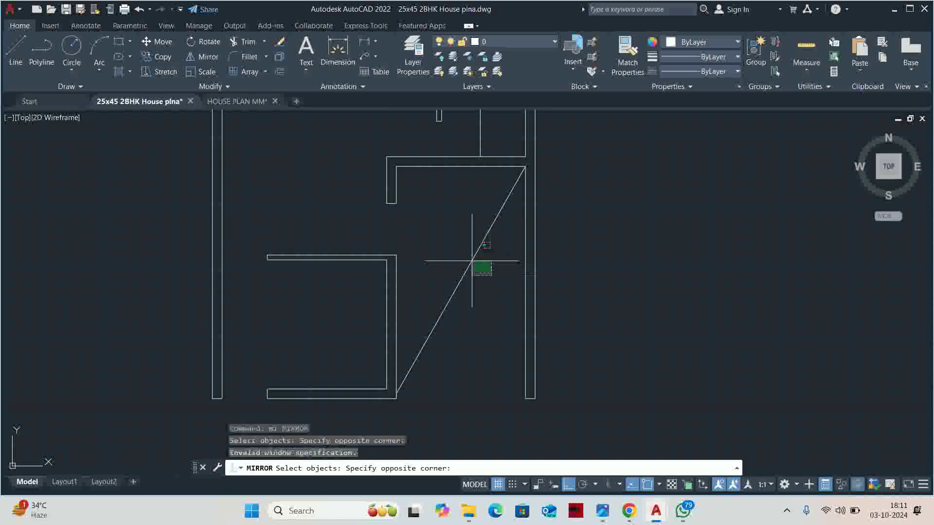
{"action": "left_click", "coordinate": [464, 271]}
{"action": "key", "text": "Return"}
{"action": "left_click", "coordinate": [462, 223]}
{"action": "key", "text": "Return"}
- Clear the leftover command and abandon an erase while reframing the crossed room
{"action": "scroll", "coordinate": [462, 273], "scroll_direction": "down", "scroll_amount": 3}
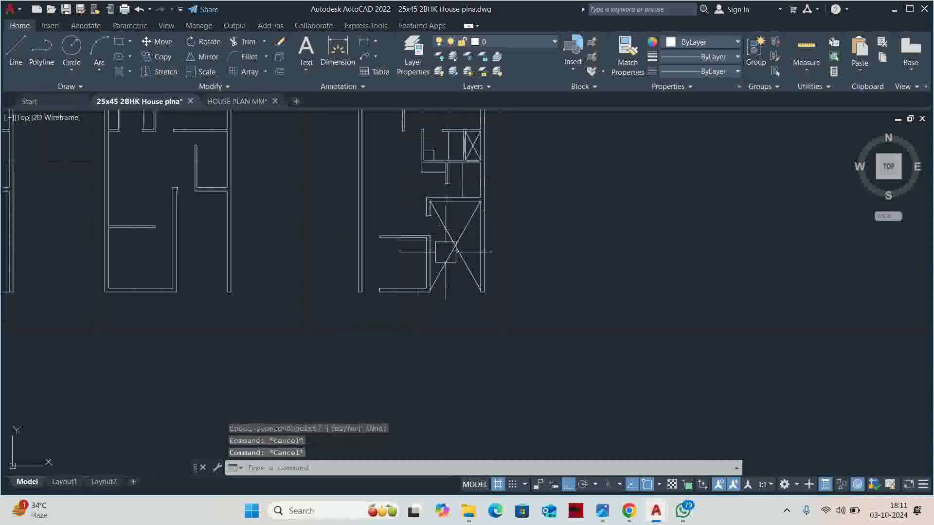
{"action": "scroll", "coordinate": [450, 279], "scroll_direction": "up", "scroll_amount": 3}
{"action": "key", "text": "Escape"}
{"action": "key", "text": "Escape"}
{"action": "key", "text": "Escape"}
{"action": "middle_click_drag", "start_coordinate": [450, 279], "coordinate": [438, 311]}
{"action": "type", "text": "e"}
{"action": "key", "text": "Return"}
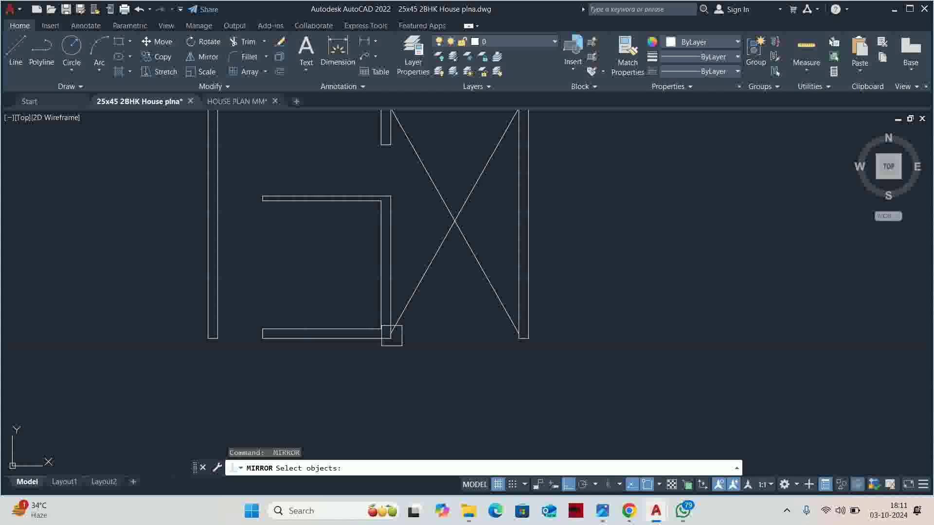
{"action": "scroll", "coordinate": [418, 325], "scroll_direction": "up", "scroll_amount": 2}
{"action": "key", "text": "Escape"}
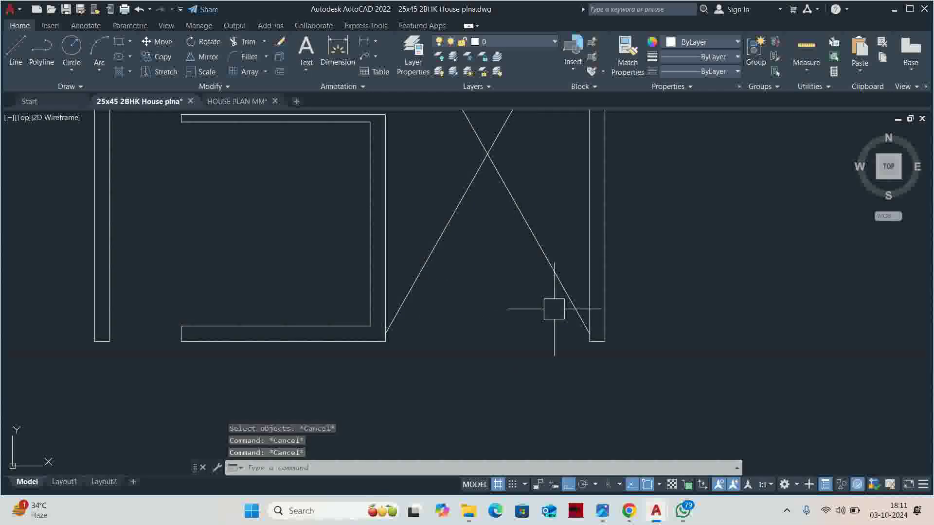
- Cancel a stray line command and zoom out to centre all three plans
{"action": "type", "text": "l"}
{"action": "key", "text": "Escape"}
{"action": "key", "text": "Escape"}
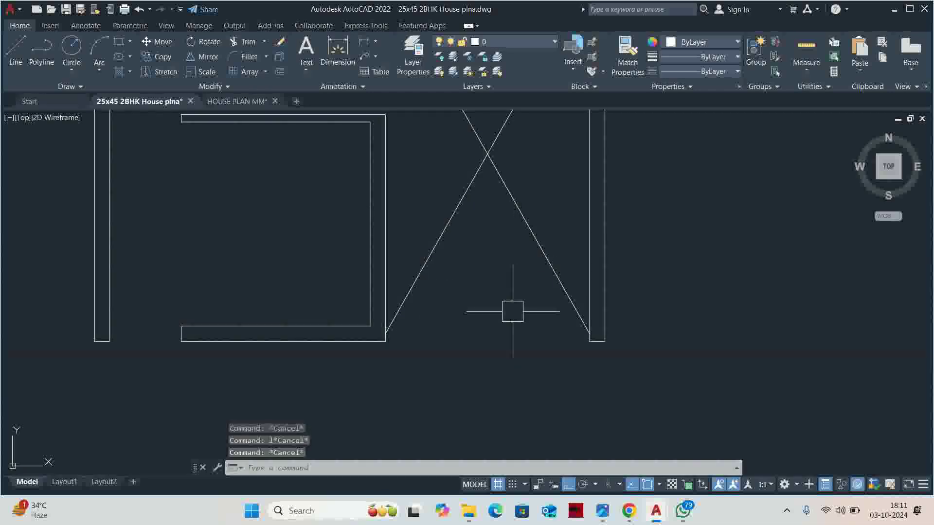
{"action": "scroll", "coordinate": [501, 309], "scroll_direction": "down", "scroll_amount": 4}
{"action": "scroll", "coordinate": [457, 295], "scroll_direction": "down", "scroll_amount": 2}
{"action": "scroll", "coordinate": [496, 284], "scroll_direction": "down", "scroll_amount": 2}
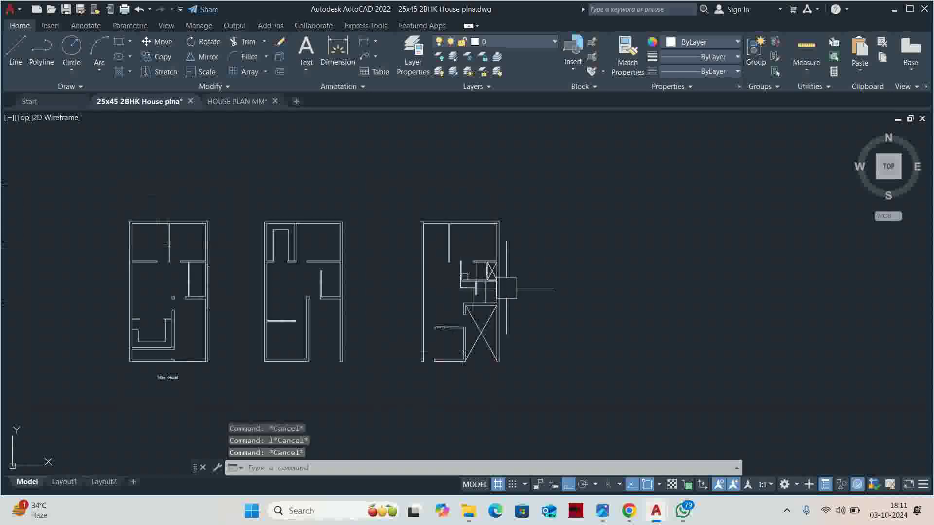
{"action": "scroll", "coordinate": [349, 307], "scroll_direction": "down", "scroll_amount": 2}
{"action": "middle_click_drag", "start_coordinate": [349, 307], "coordinate": [440, 296]}
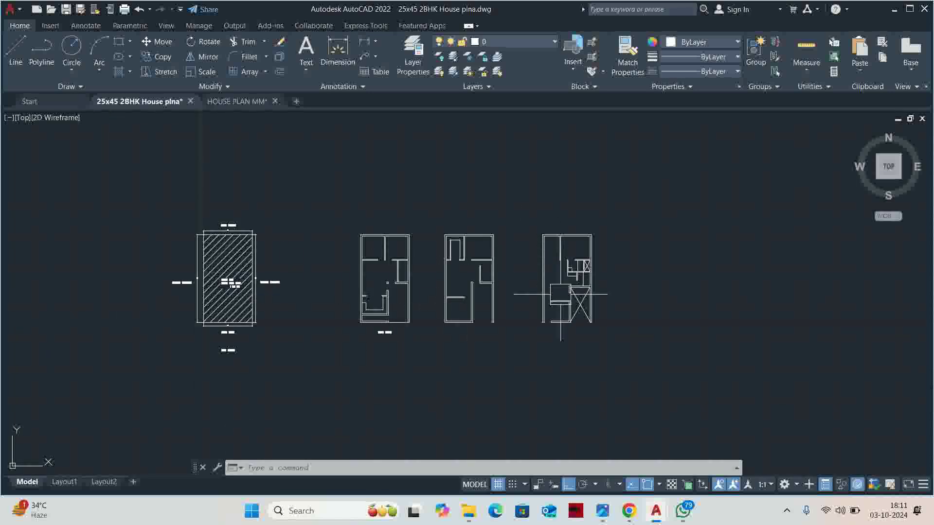
- Offset the right plan's top wall 24 units inward
{"action": "scroll", "coordinate": [561, 294], "scroll_direction": "up", "scroll_amount": 4}
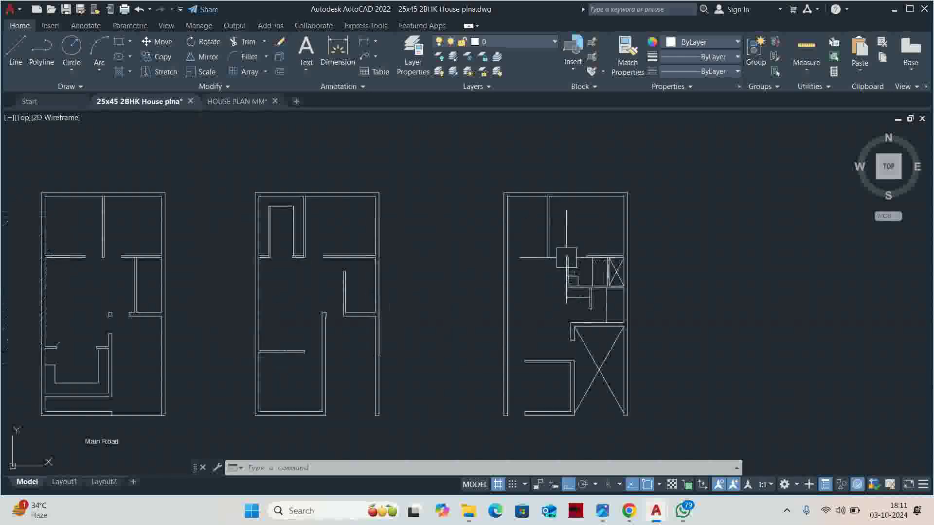
{"action": "scroll", "coordinate": [544, 282], "scroll_direction": "up", "scroll_amount": 2}
{"action": "middle_click_drag", "start_coordinate": [532, 273], "coordinate": [522, 306]}
{"action": "type", "text": "o"}
{"action": "key", "text": "Return"}
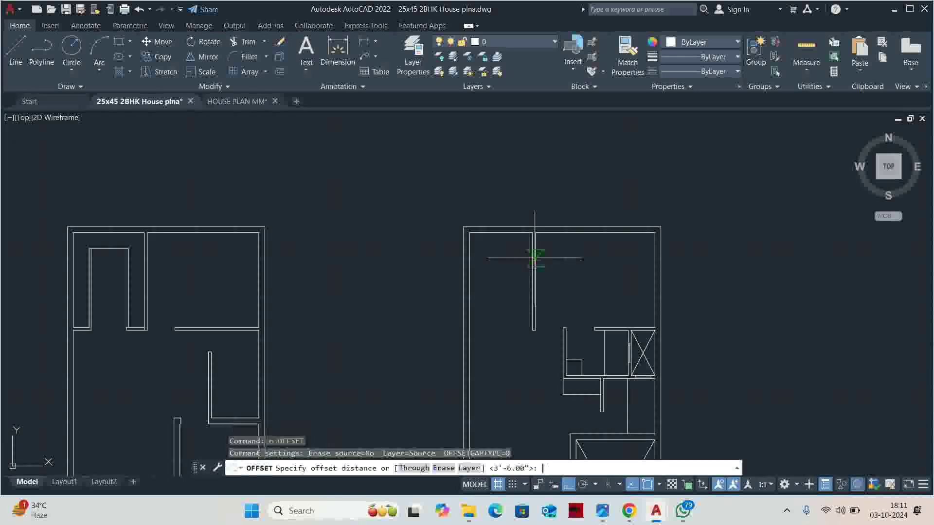
{"action": "type", "text": "24"}
{"action": "key", "text": "Return"}
{"action": "scroll", "coordinate": [535, 258], "scroll_direction": "up", "scroll_amount": 3}
{"action": "left_click", "coordinate": [504, 238]}
{"action": "left_click", "coordinate": [501, 271]}
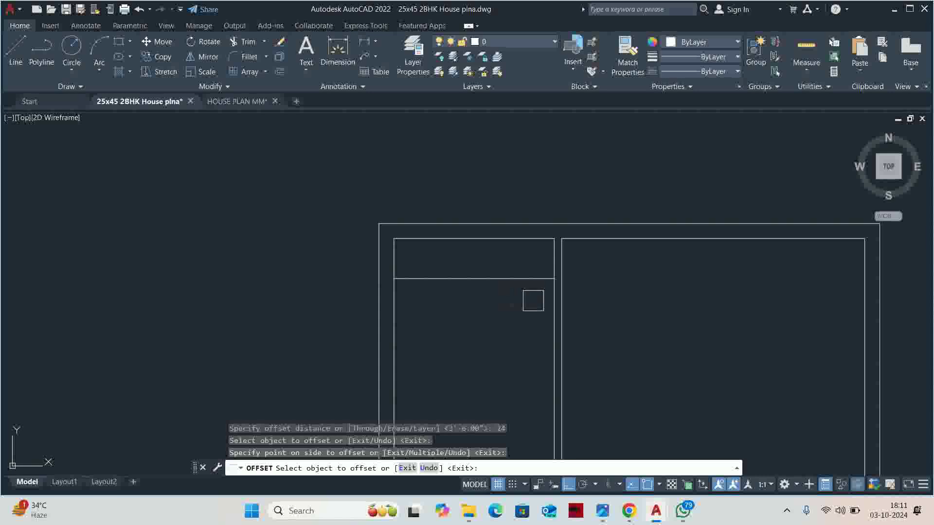
- Offset the right and left walls 24 units inward as well
{"action": "left_click", "coordinate": [549, 317]}
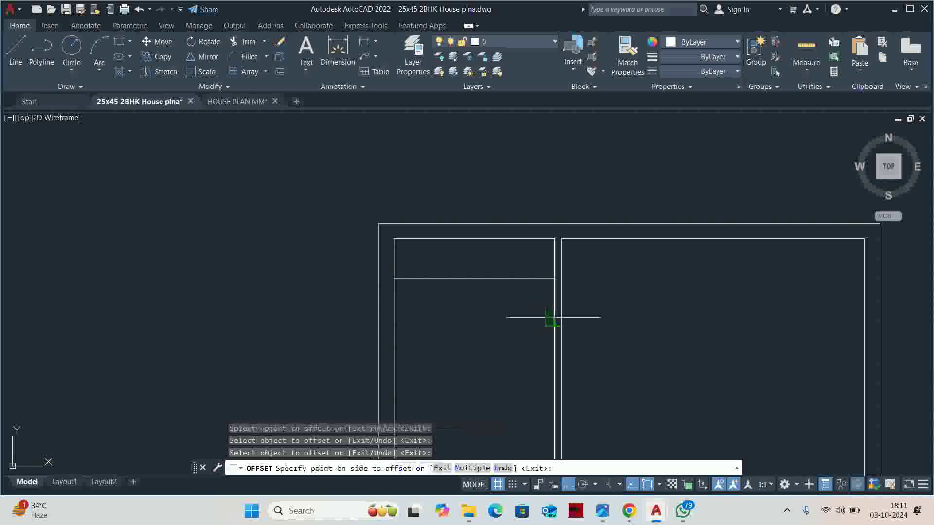
{"action": "left_click", "coordinate": [423, 325]}
{"action": "left_click", "coordinate": [394, 325]}
{"action": "left_click", "coordinate": [428, 326]}
{"action": "key", "text": "Escape"}
{"action": "key", "text": "Escape"}
- Draw a horizontal line across the room from the right wall to the left wall
{"action": "middle_click_drag", "start_coordinate": [452, 328], "coordinate": [431, 261]}
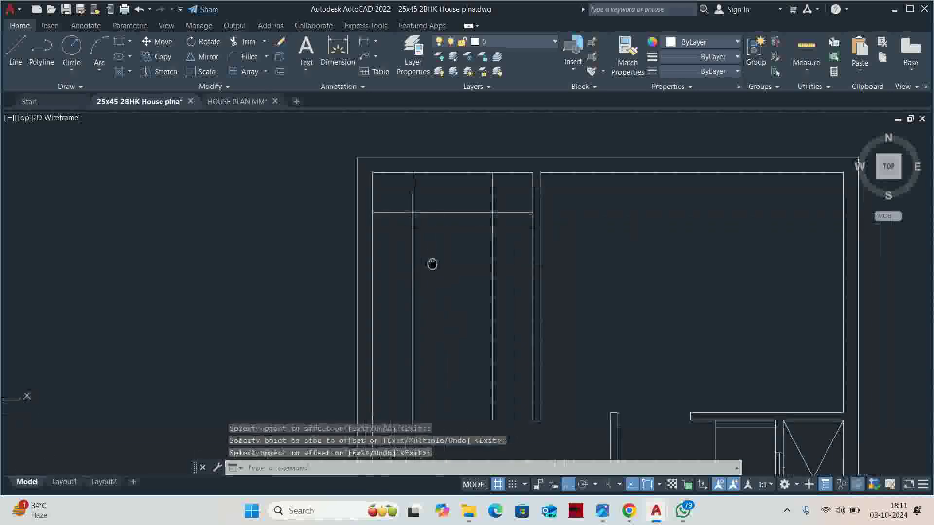
{"action": "type", "text": "l"}
{"action": "key", "text": "Return"}
{"action": "scroll", "coordinate": [475, 250], "scroll_direction": "up", "scroll_amount": 2}
{"action": "scroll", "coordinate": [532, 319], "scroll_direction": "up", "scroll_amount": 2}
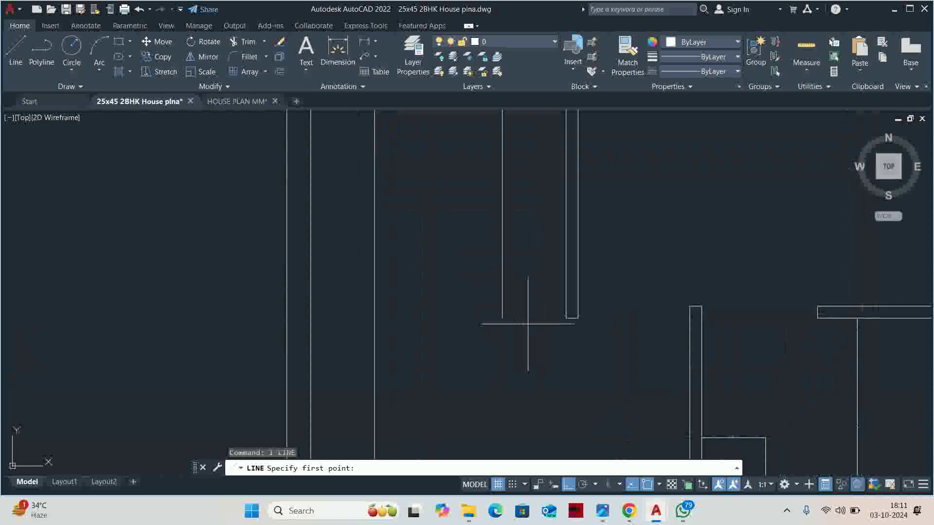
{"action": "left_click", "coordinate": [566, 318]}
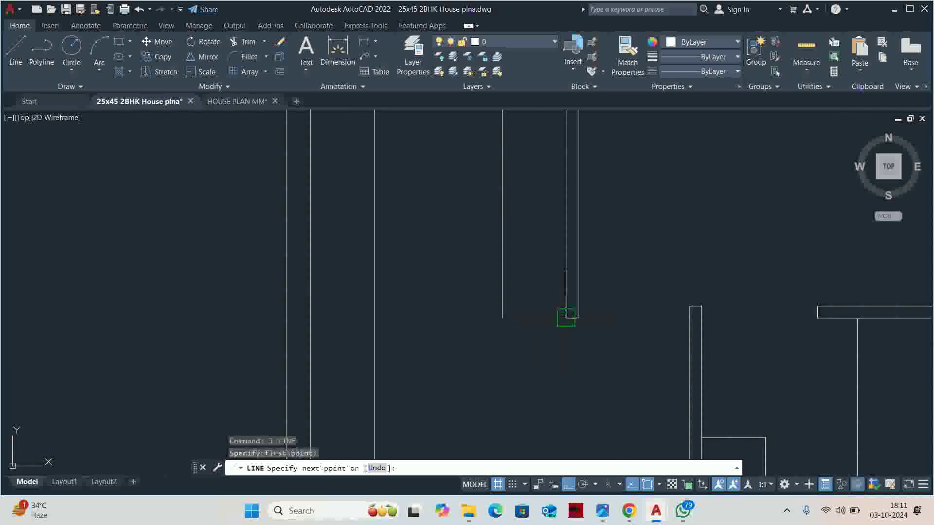
{"action": "left_click", "coordinate": [310, 318]}
{"action": "key", "text": "Escape"}
- Offset the horizontal line 40 units across the room
{"action": "type", "text": "tr"}
{"action": "key", "text": "Return"}
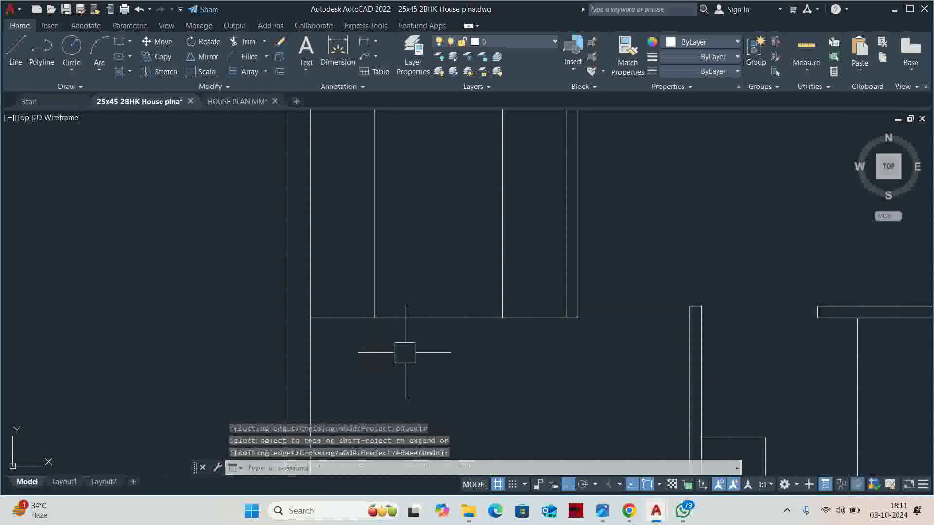
{"action": "middle_click_drag", "start_coordinate": [402, 360], "coordinate": [391, 388]}
{"action": "type", "text": "o"}
{"action": "key", "text": "Return"}
{"action": "type", "text": "40"}
{"action": "key", "text": "Return"}
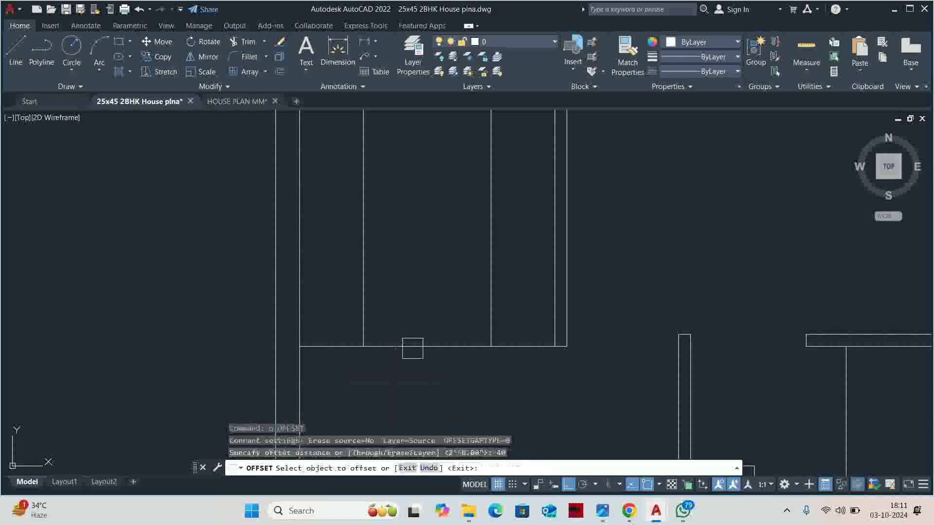
{"action": "left_click", "coordinate": [412, 346]}
{"action": "left_click", "coordinate": [386, 271]}
{"action": "key", "text": "Escape"}
{"action": "key", "text": "Escape"}
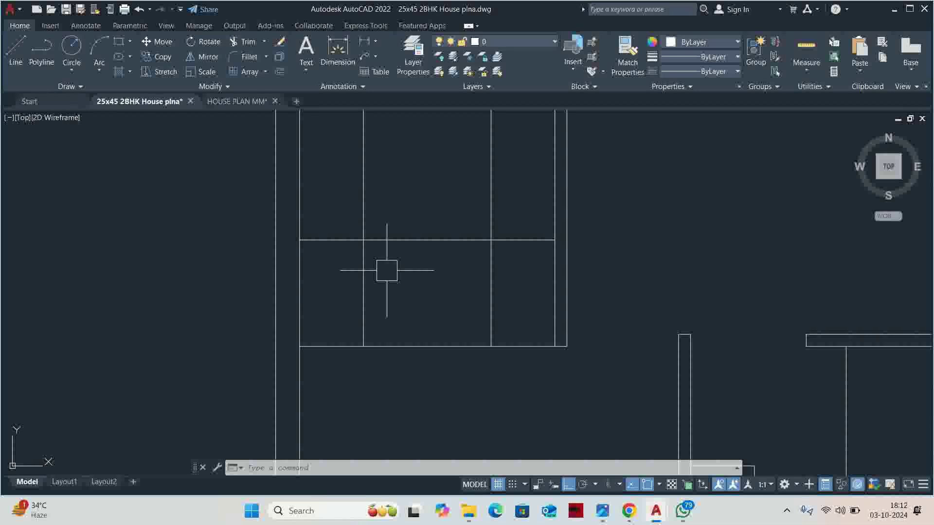
- Trim the extra horizontal wall segment and the lower end of a vertical wall line
{"action": "type", "text": "tr"}
{"action": "key", "text": "Return"}
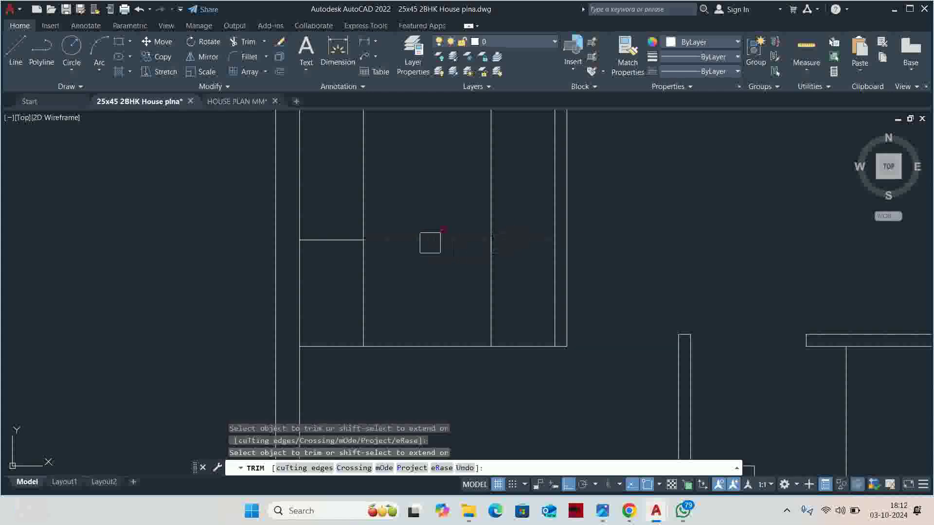
{"action": "left_click", "coordinate": [430, 241]}
{"action": "left_click", "coordinate": [363, 287]}
{"action": "key", "text": "Escape"}
{"action": "key", "text": "Escape"}
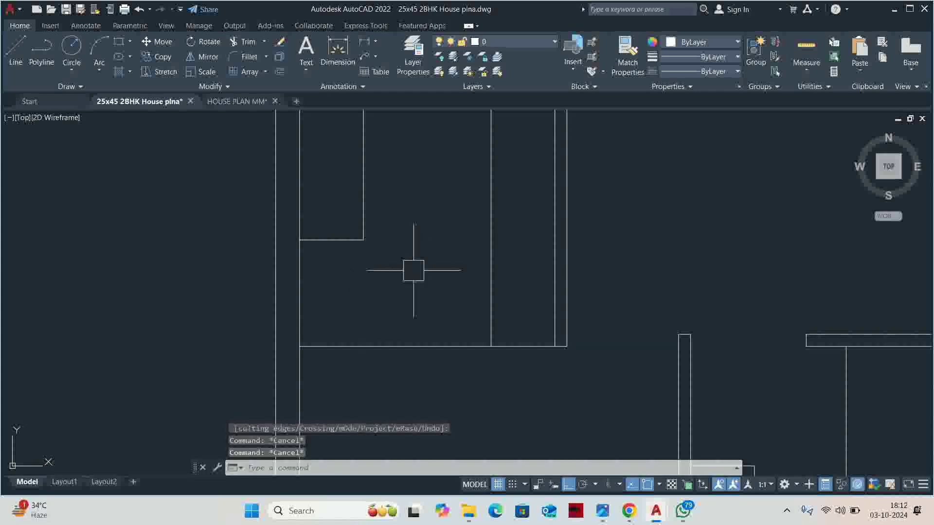
{"action": "scroll", "coordinate": [413, 271], "scroll_direction": "down", "scroll_amount": 3}
{"action": "scroll", "coordinate": [423, 304], "scroll_direction": "up", "scroll_amount": 2}
{"action": "middle_click_drag", "start_coordinate": [423, 224], "coordinate": [412, 326]}
- Fence-trim the overhanging wall segments at another room junction
{"action": "type", "text": "tr"}
{"action": "key", "text": "Return"}
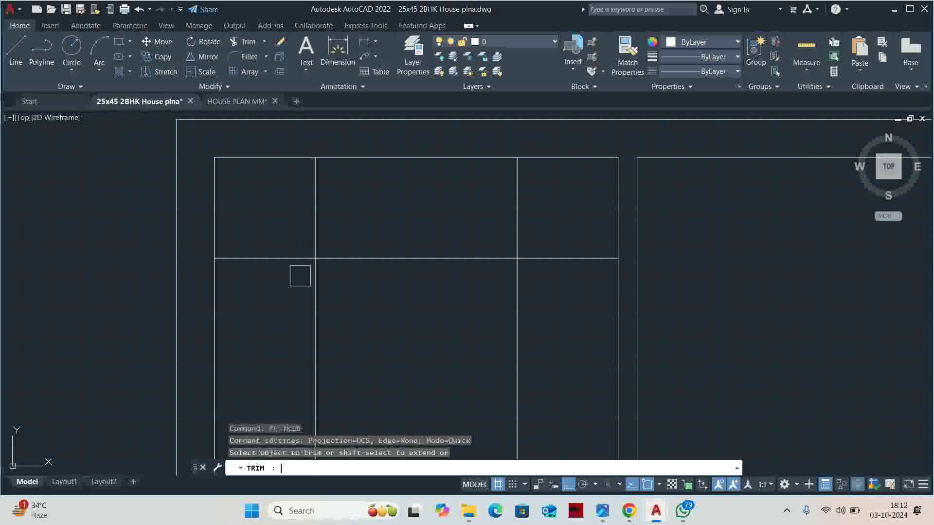
{"action": "left_click", "coordinate": [300, 276]}
{"action": "left_click", "coordinate": [327, 168]}
{"action": "left_click", "coordinate": [421, 216]}
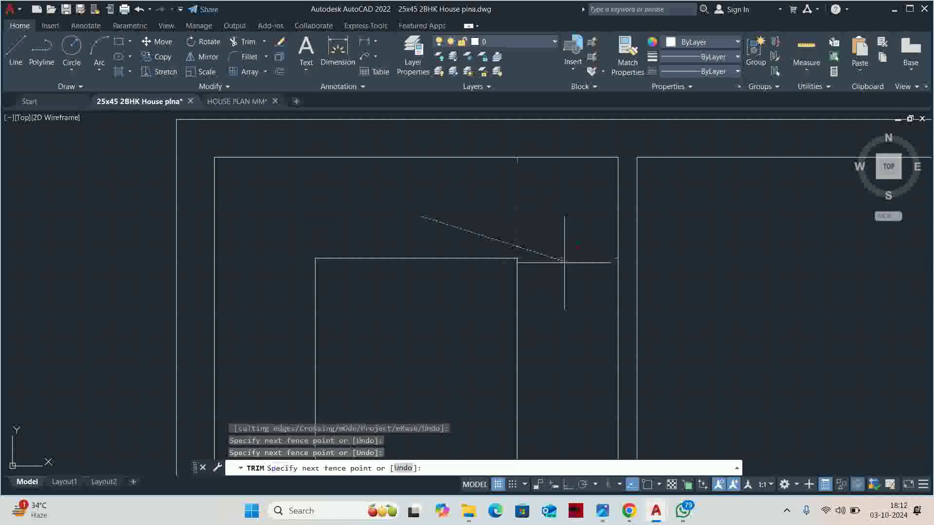
{"action": "key", "text": "Escape"}
{"action": "scroll", "coordinate": [564, 262], "scroll_direction": "down", "scroll_amount": 2}
{"action": "key", "text": "Escape"}
{"action": "scroll", "coordinate": [564, 301], "scroll_direction": "up", "scroll_amount": 3}
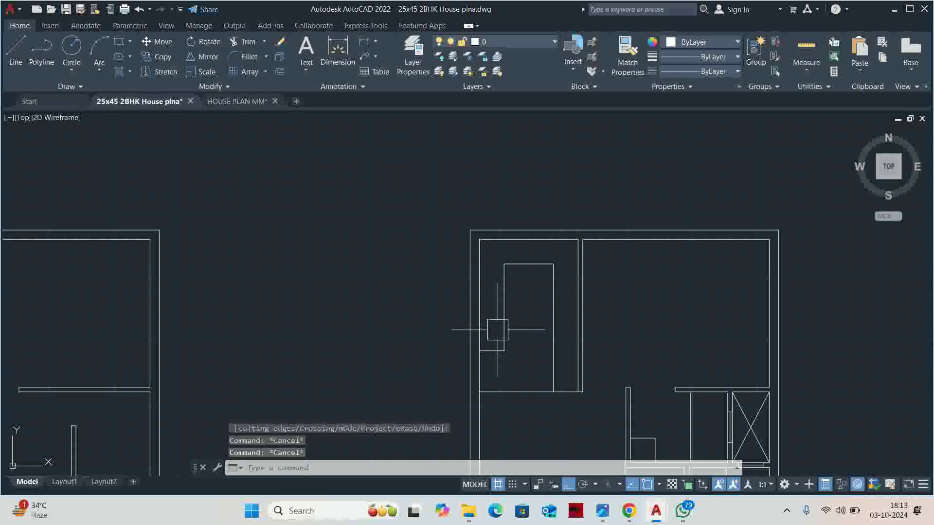
{"action": "key", "text": "Escape"}
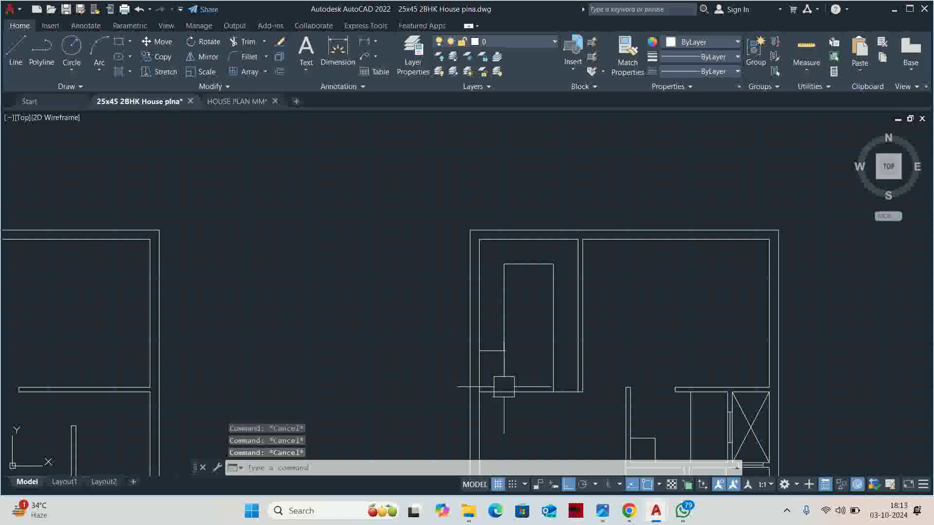
- Extend an interior wall line with EXTEND
{"action": "type", "text": "ex"}
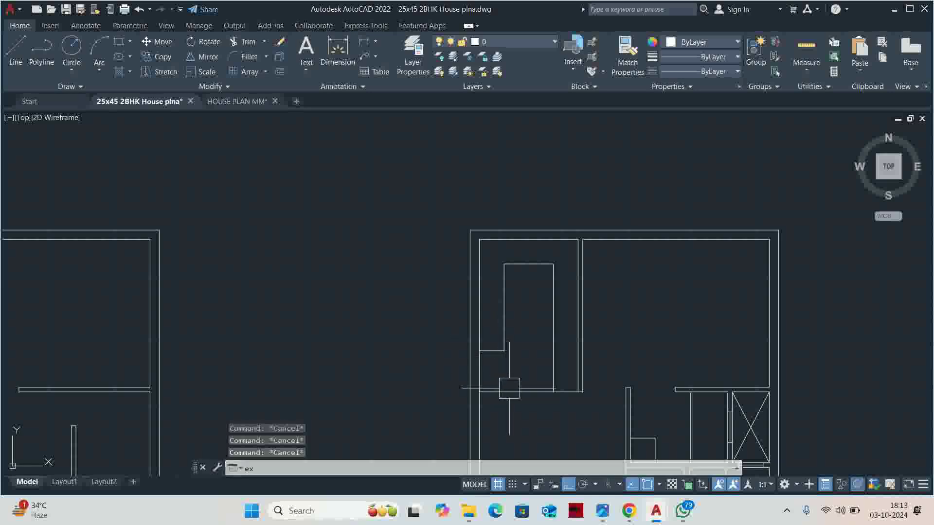
{"action": "key", "text": "Return"}
{"action": "left_click", "coordinate": [511, 373]}
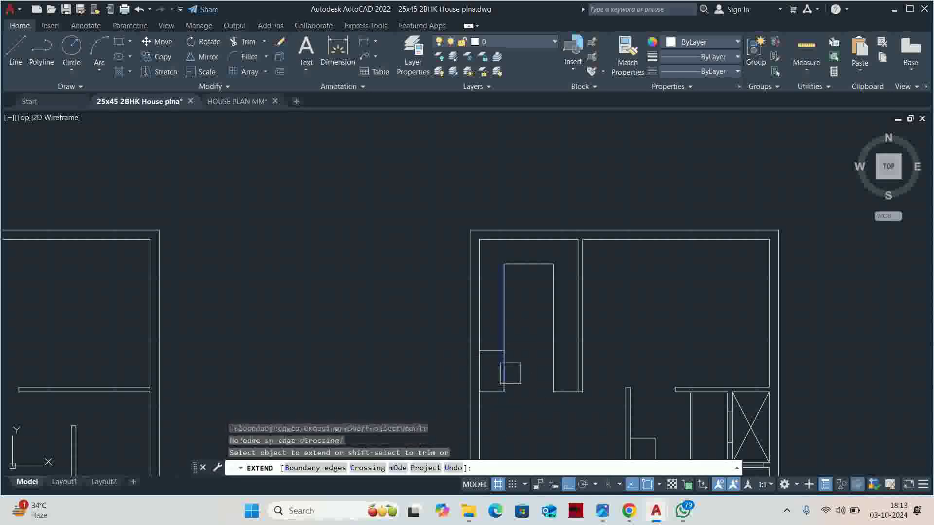
{"action": "key", "text": "Escape"}
{"action": "key", "text": "Escape"}
{"action": "scroll", "coordinate": [510, 373], "scroll_direction": "down", "scroll_amount": 2}
{"action": "scroll", "coordinate": [510, 373], "scroll_direction": "down", "scroll_amount": 2}
{"action": "scroll", "coordinate": [543, 284], "scroll_direction": "up", "scroll_amount": 5}
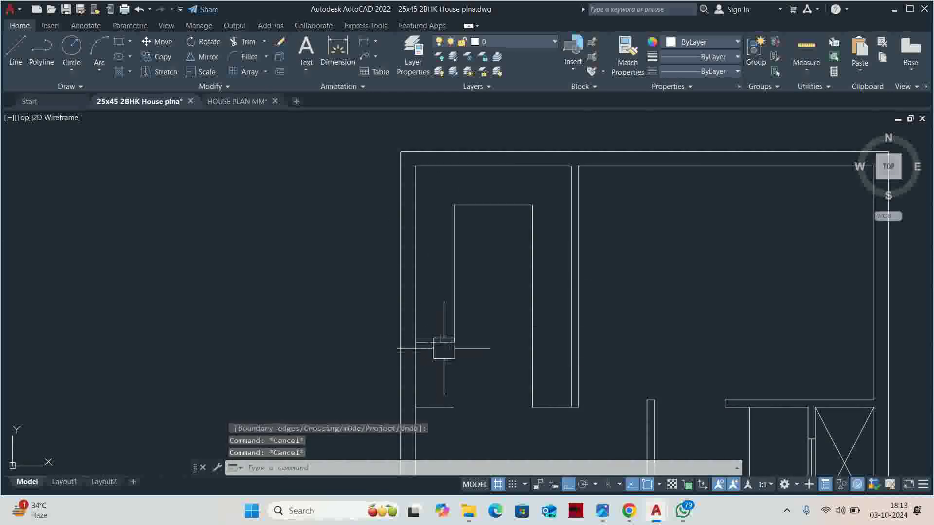
{"action": "key", "text": "Escape"}
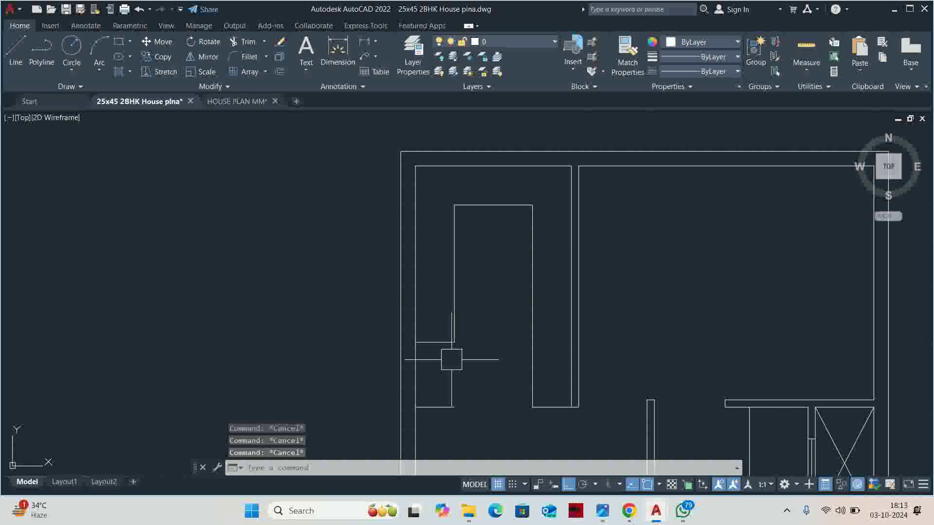
- Offset a wall line by 2 units to add a parallel wall line
{"action": "type", "text": "o"}
{"action": "key", "text": "Return"}
{"action": "type", "text": "2"}
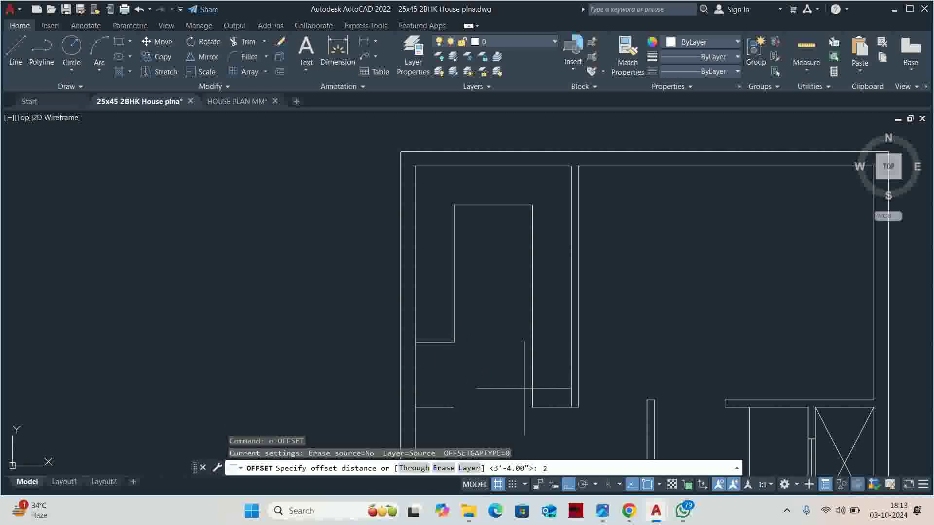
{"action": "key", "text": "Return"}
{"action": "scroll", "coordinate": [524, 388], "scroll_direction": "up", "scroll_amount": 4}
{"action": "left_click", "coordinate": [542, 413]}
{"action": "left_click", "coordinate": [561, 351]}
{"action": "key", "text": "Escape"}
{"action": "key", "text": "Escape"}
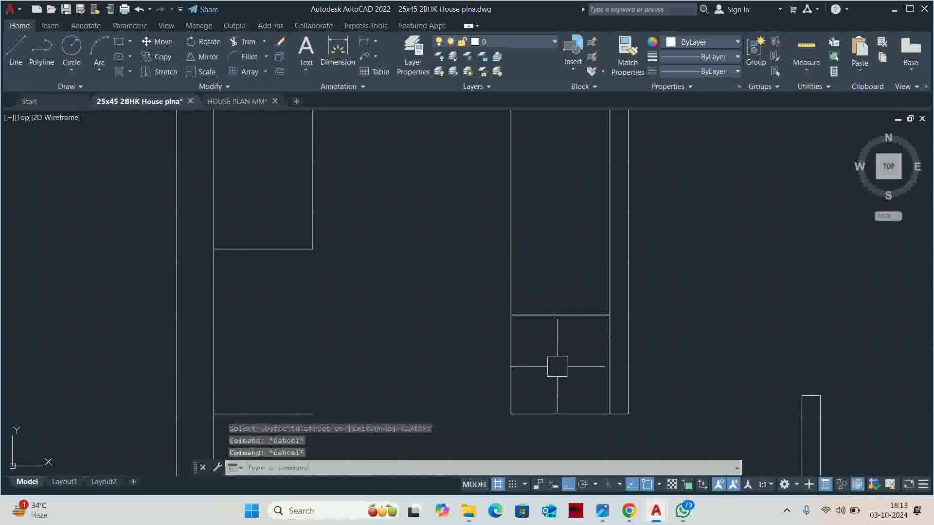
{"action": "key", "text": "Escape"}
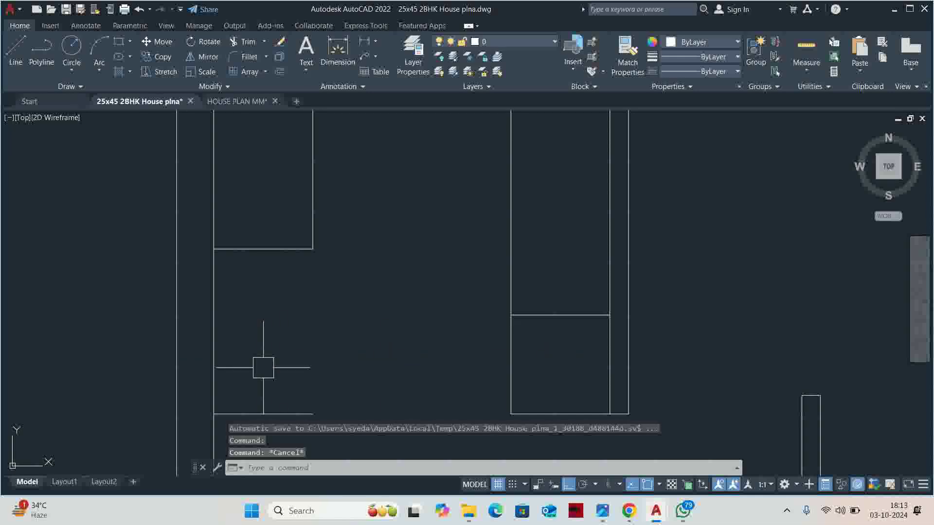
{"action": "scroll", "coordinate": [370, 285], "scroll_direction": "down", "scroll_amount": 2}
{"action": "scroll", "coordinate": [397, 265], "scroll_direction": "down", "scroll_amount": 2}
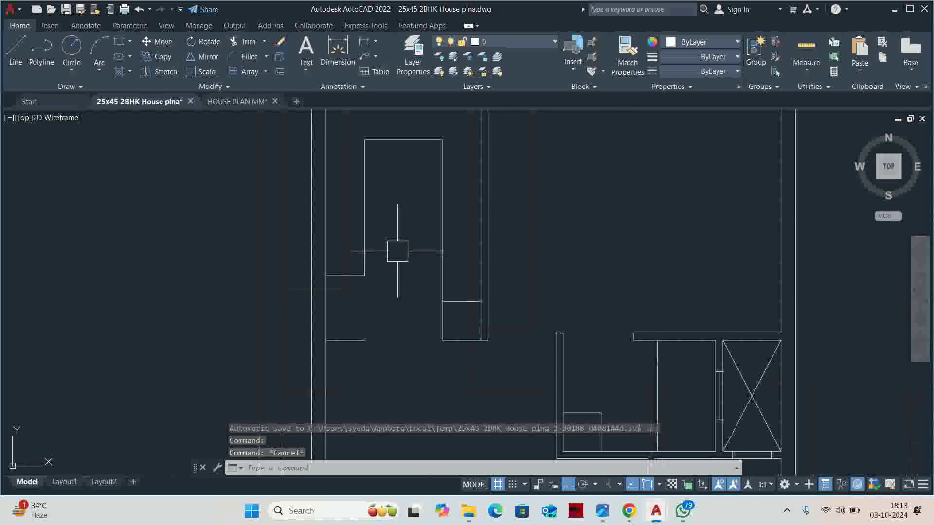
{"action": "left_click", "coordinate": [806, 51]}
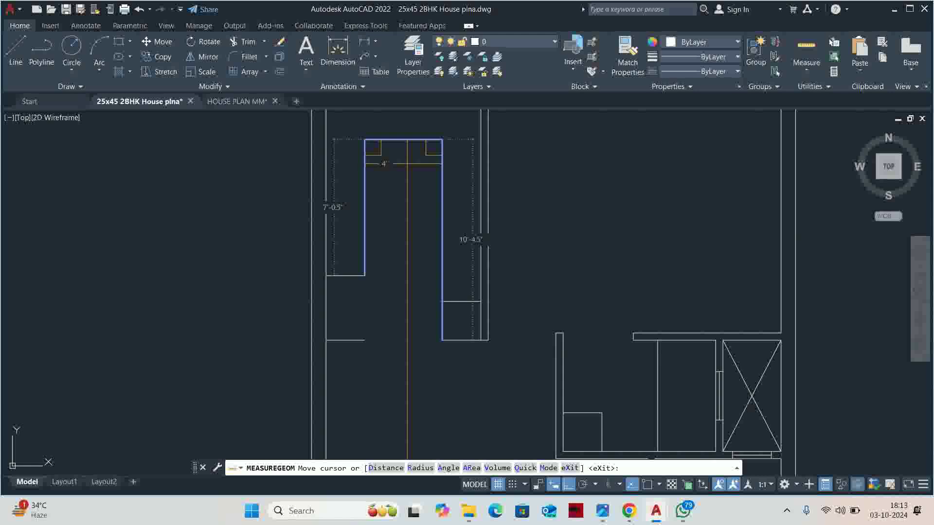
{"action": "scroll", "coordinate": [411, 263], "scroll_direction": "down", "scroll_amount": 2}
{"action": "key", "text": "Escape"}
{"action": "key", "text": "Escape"}
{"action": "key", "text": "Escape"}
{"action": "scroll", "coordinate": [438, 235], "scroll_direction": "up", "scroll_amount": 5}
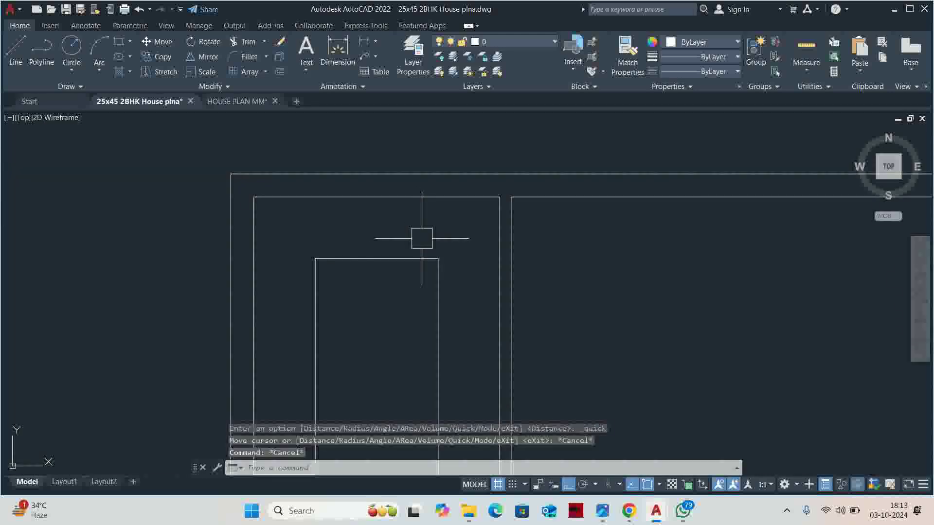
{"action": "scroll", "coordinate": [360, 233], "scroll_direction": "up", "scroll_amount": 2}
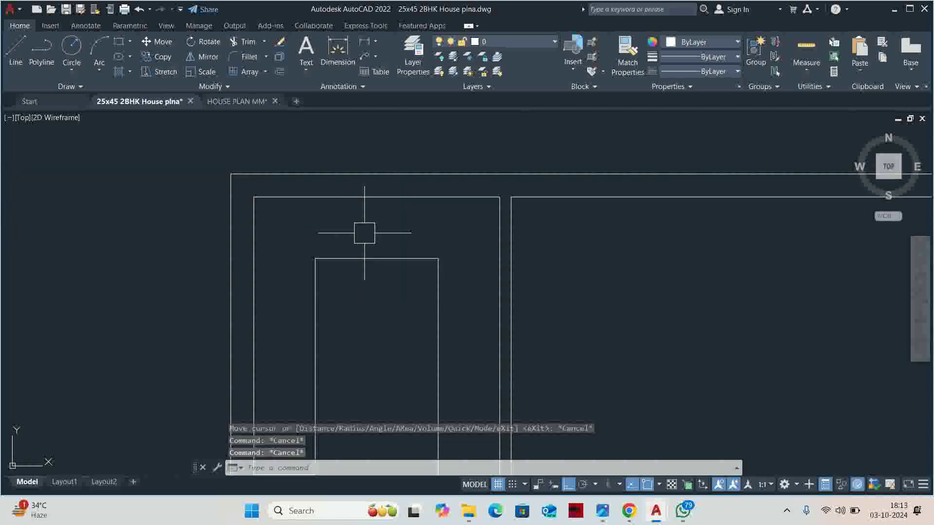
- Draw a centre line from the narrow room's top midpoint up to the outer wall
{"action": "type", "text": "l"}
{"action": "key", "text": "Return"}
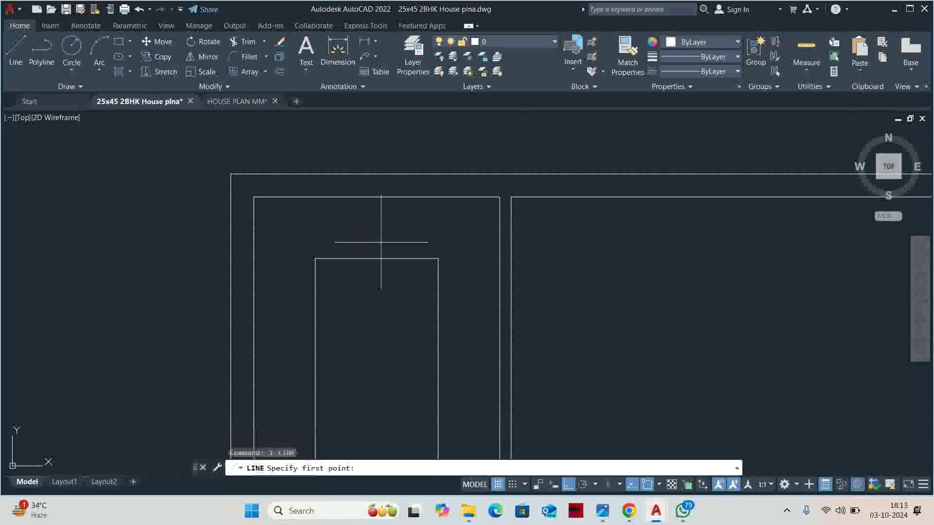
{"action": "left_click", "coordinate": [377, 259]}
{"action": "left_click", "coordinate": [386, 169]}
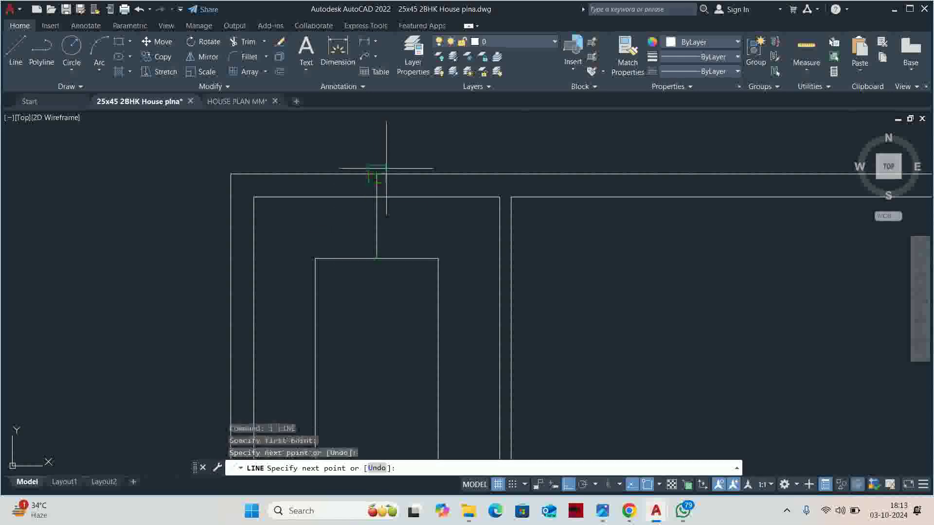
{"action": "key", "text": "Escape"}
{"action": "scroll", "coordinate": [377, 201], "scroll_direction": "up", "scroll_amount": 4}
{"action": "type", "text": "tr"}
{"action": "key", "text": "Return"}
{"action": "key", "text": "Escape"}
{"action": "scroll", "coordinate": [377, 258], "scroll_direction": "down", "scroll_amount": 4}
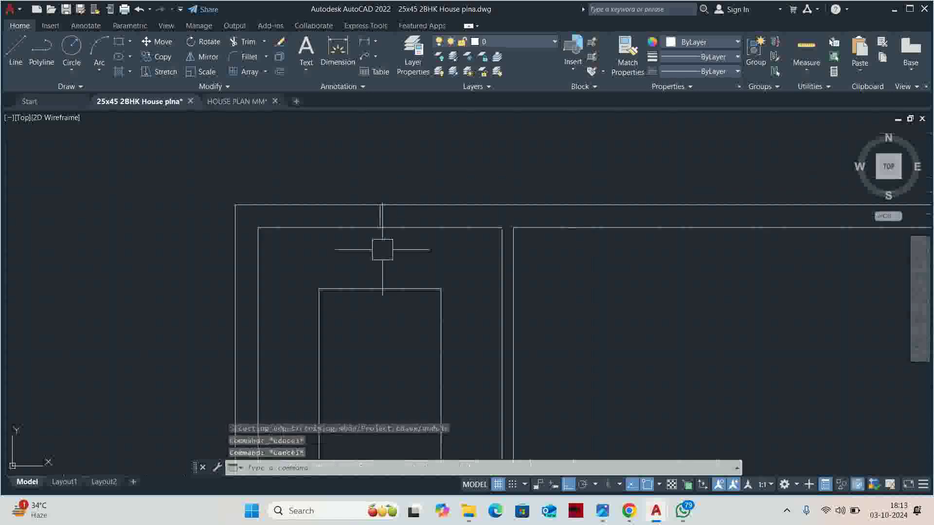
- Offset the centre line 24 to each side to mark the window jambs
{"action": "type", "text": "o"}
{"action": "key", "text": "Return"}
{"action": "type", "text": "24"}
{"action": "key", "text": "Return"}
{"action": "scroll", "coordinate": [365, 232], "scroll_direction": "up", "scroll_amount": 3}
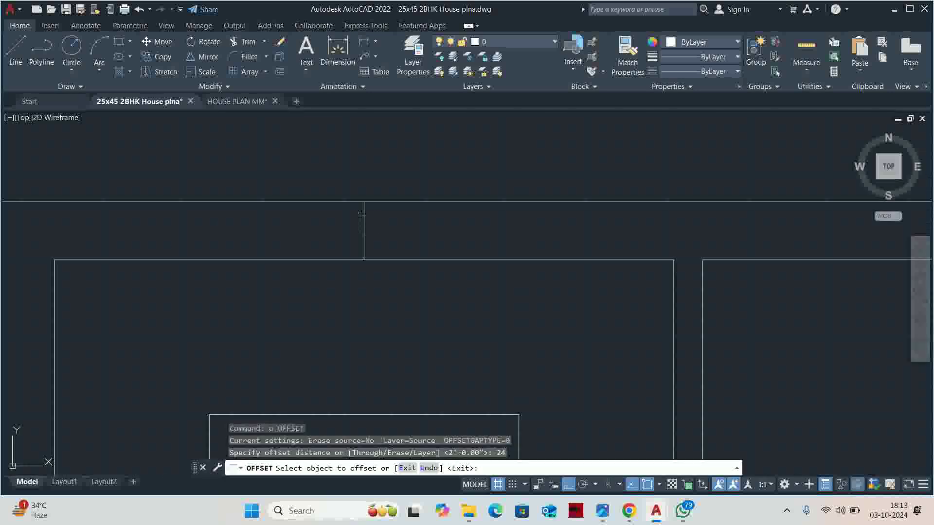
{"action": "left_click", "coordinate": [365, 233]}
{"action": "key", "text": "Escape"}
{"action": "key", "text": "Escape"}
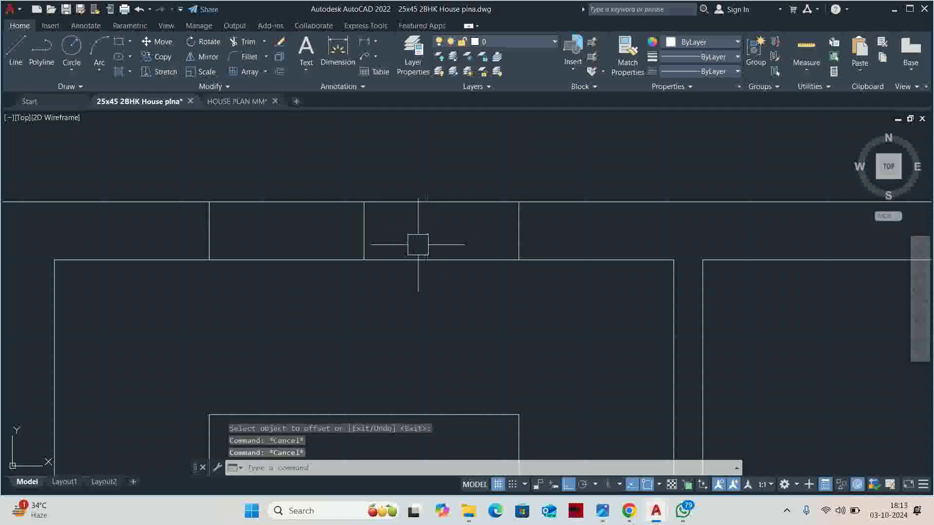
- Draw the window edge line across from the left jamb to the right jamb
{"action": "type", "text": "l"}
{"action": "key", "text": "Return"}
{"action": "left_click", "coordinate": [208, 230]}
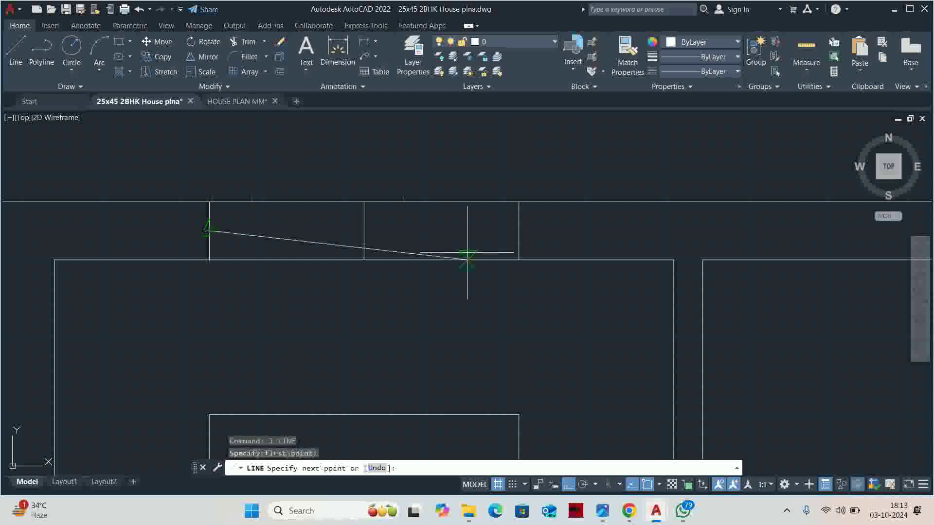
{"action": "left_click", "coordinate": [519, 230]}
{"action": "key", "text": "Escape"}
- Erase the vertical centre line, leaving the window opening in the wall
{"action": "key", "text": "Escape"}
{"action": "key", "text": "Escape"}
{"action": "left_click", "coordinate": [349, 198]}
{"action": "key", "text": "Escape"}
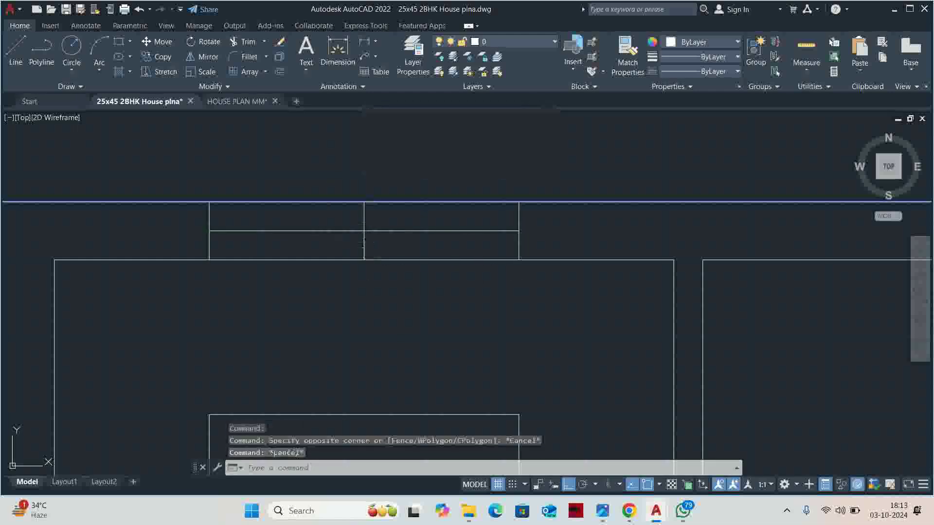
{"action": "left_click", "coordinate": [330, 167]}
{"action": "left_click", "coordinate": [413, 265]}
{"action": "key", "text": "Delete"}
{"action": "scroll", "coordinate": [413, 276], "scroll_direction": "down", "scroll_amount": 4}
{"action": "scroll", "coordinate": [362, 219], "scroll_direction": "down", "scroll_amount": 4}
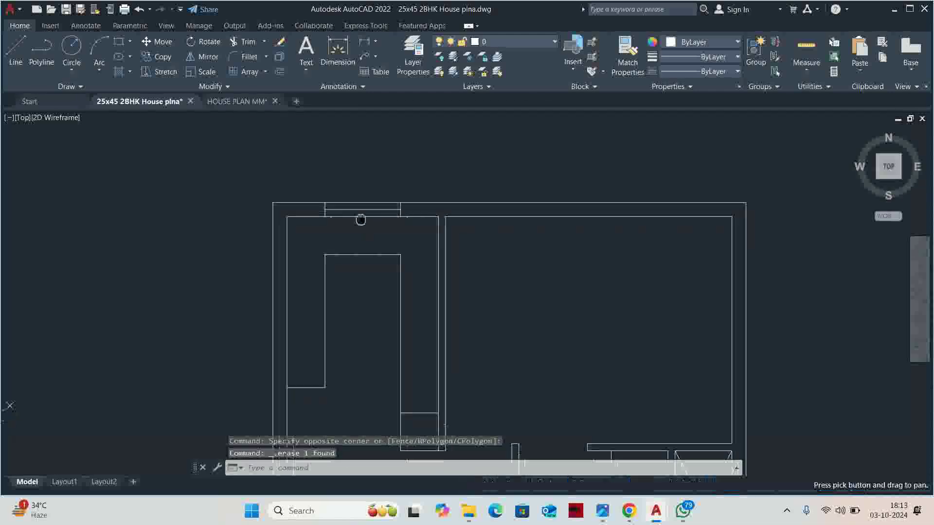
{"action": "key", "text": "Escape"}
{"action": "key", "text": "Escape"}
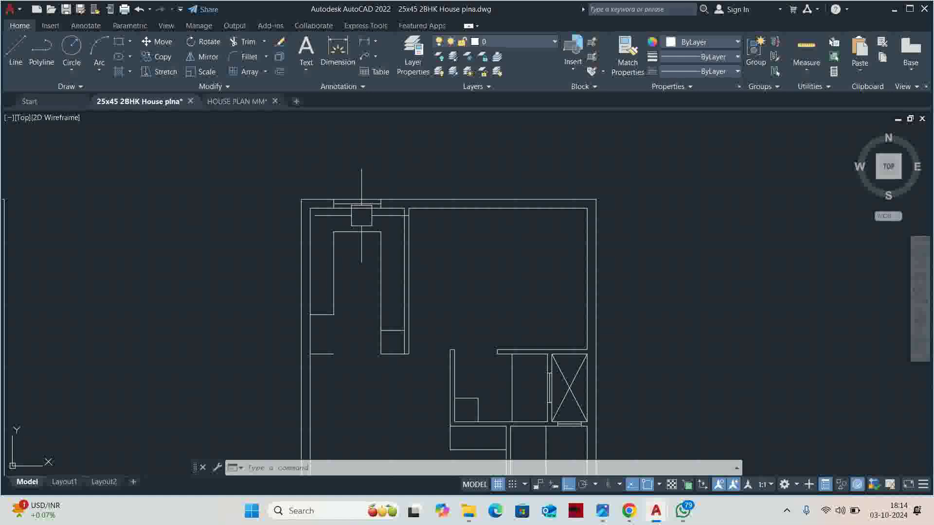
{"action": "scroll", "coordinate": [361, 215], "scroll_direction": "up", "scroll_amount": 4}
{"action": "scroll", "coordinate": [345, 209], "scroll_direction": "up", "scroll_amount": 2}
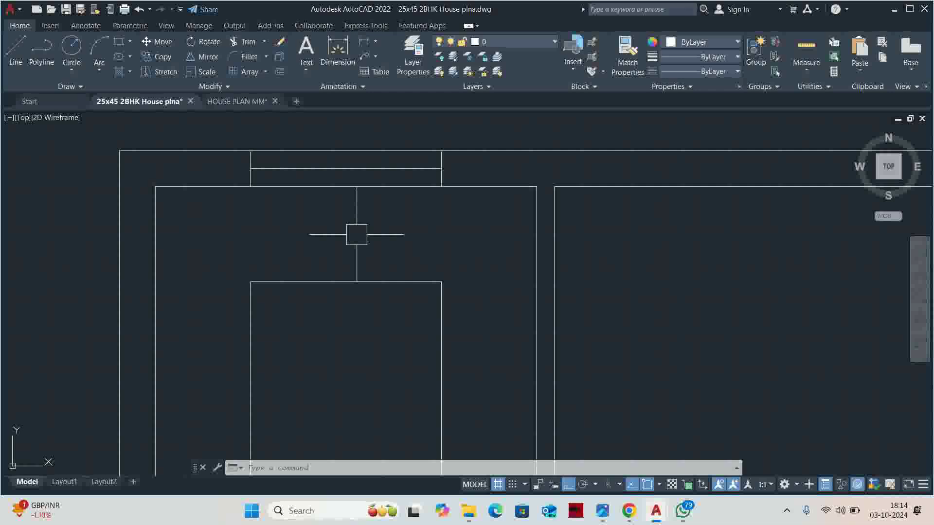
- Offset the kitchen strip's line 3 upward to form the first cross line
{"action": "scroll", "coordinate": [356, 234], "scroll_direction": "down", "scroll_amount": 5}
{"action": "middle_click_drag", "start_coordinate": [425, 250], "coordinate": [424, 285]}
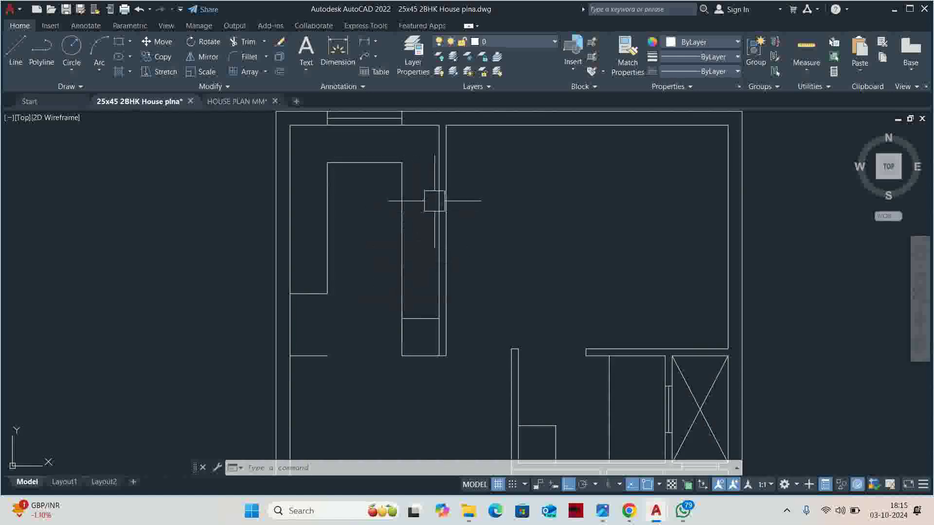
{"action": "scroll", "coordinate": [428, 219], "scroll_direction": "up", "scroll_amount": 2}
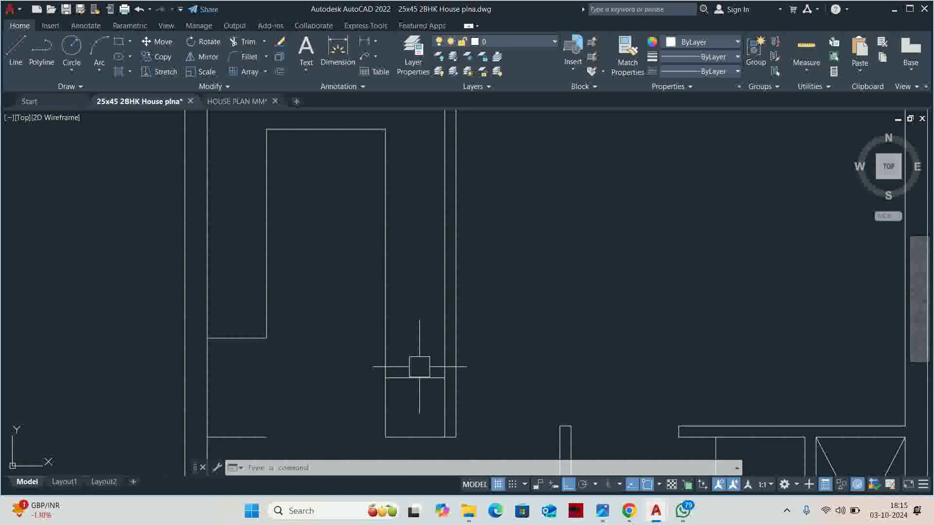
{"action": "type", "text": "o"}
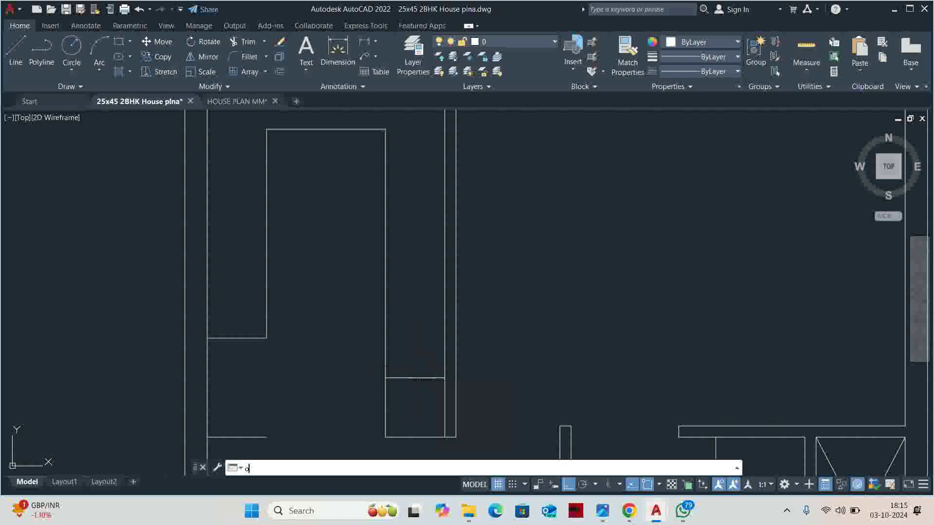
{"action": "key", "text": "Return"}
{"action": "key", "text": "Return"}
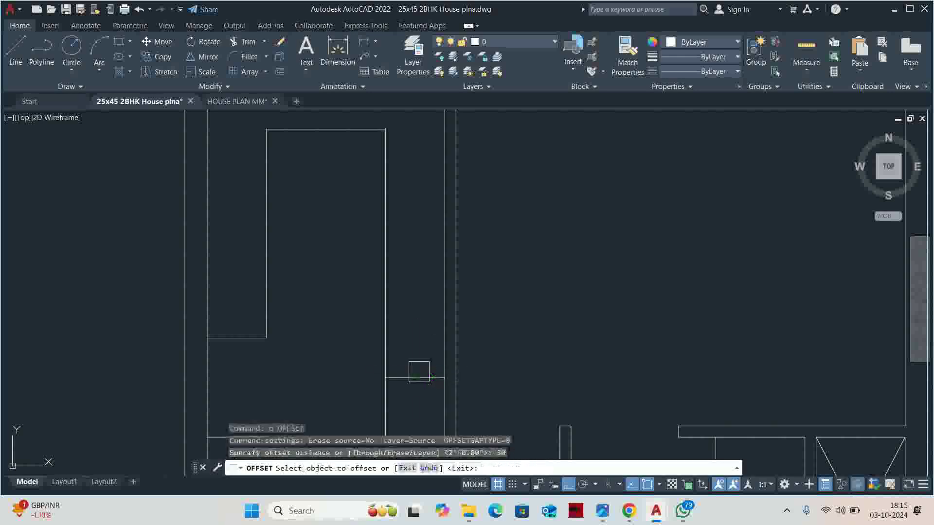
{"action": "left_click", "coordinate": [417, 377]}
{"action": "left_click", "coordinate": [415, 277]}
{"action": "key", "text": "Escape"}
- Offset the new cross line 36 further upward
{"action": "key", "text": "Return"}
{"action": "type", "text": "36"}
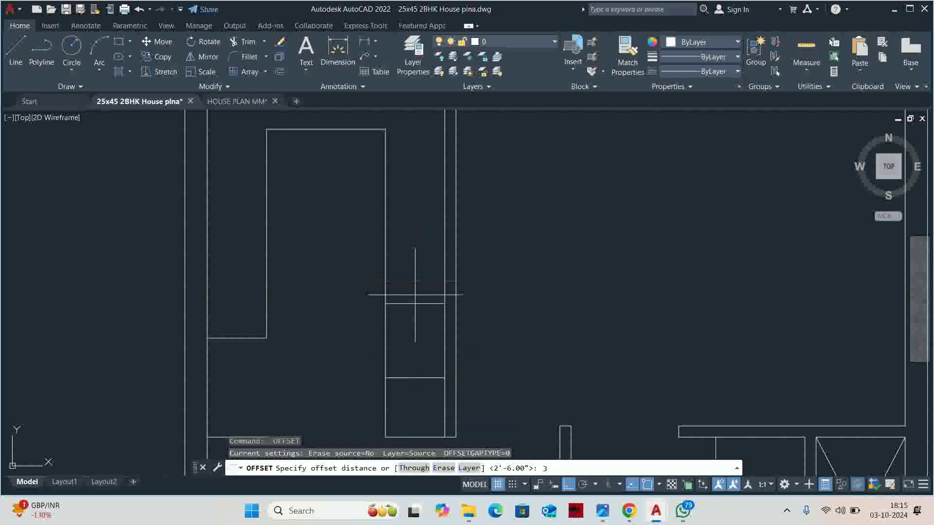
{"action": "key", "text": "Return"}
{"action": "left_click", "coordinate": [415, 303]}
{"action": "left_click", "coordinate": [412, 226]}
{"action": "key", "text": "Escape"}
{"action": "key", "text": "Escape"}
{"action": "key", "text": "Escape"}
- Pan and zoom around the plan to review the kitchen strip's new lines
{"action": "middle_click_drag", "start_coordinate": [417, 267], "coordinate": [417, 280]}
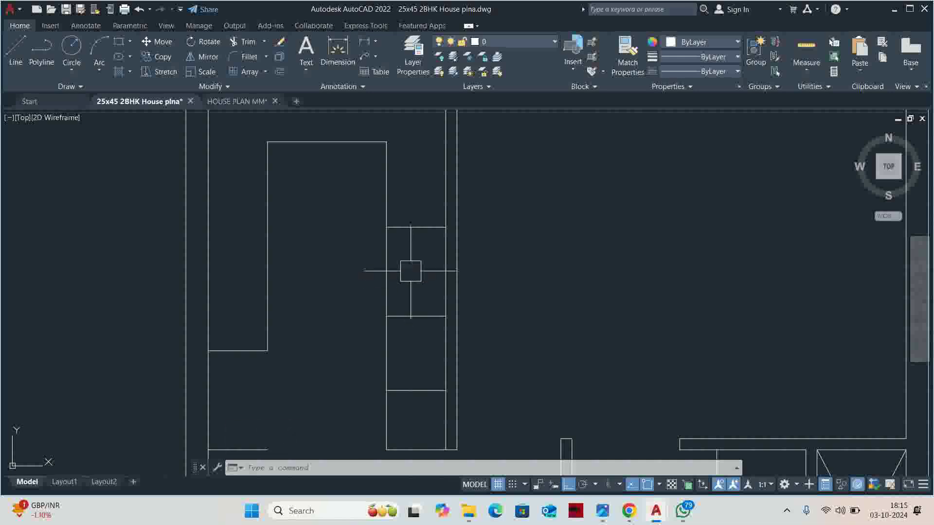
{"action": "middle_click_drag", "start_coordinate": [411, 273], "coordinate": [423, 286]}
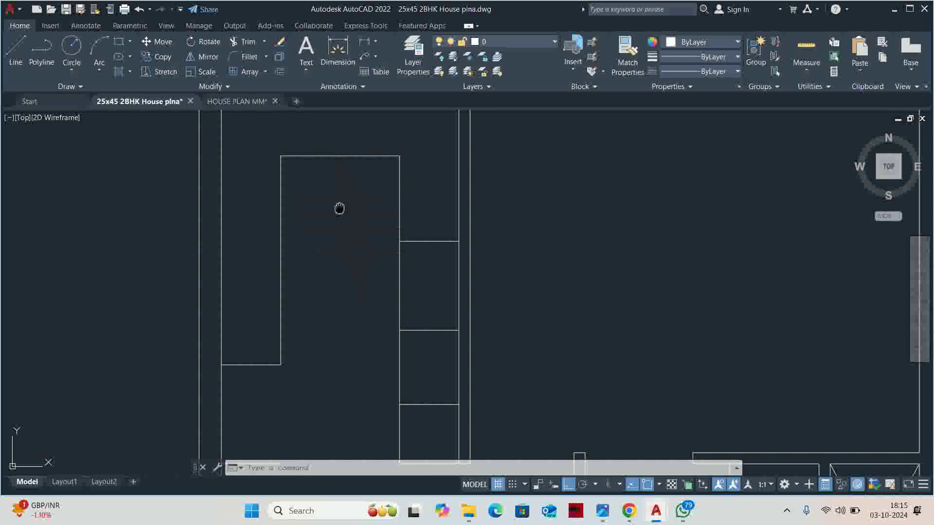
{"action": "middle_click_drag", "start_coordinate": [339, 207], "coordinate": [343, 267]}
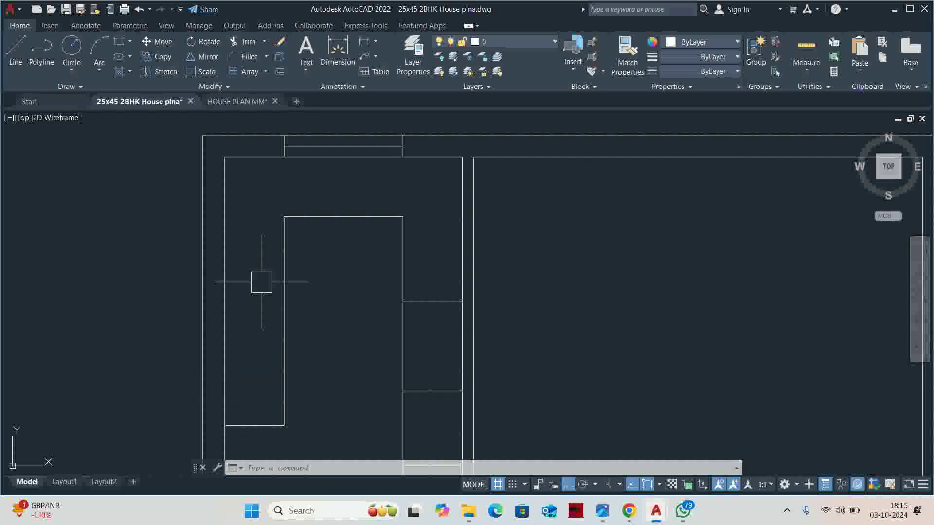
{"action": "scroll", "coordinate": [260, 296], "scroll_direction": "down", "scroll_amount": 2}
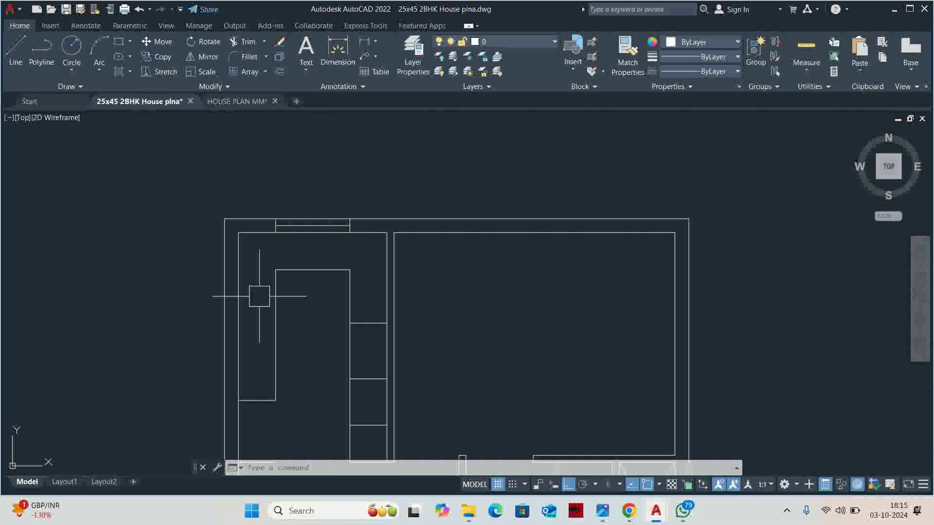
{"action": "middle_click_drag", "start_coordinate": [309, 275], "coordinate": [304, 231]}
{"action": "scroll", "coordinate": [304, 232], "scroll_direction": "down", "scroll_amount": 2}
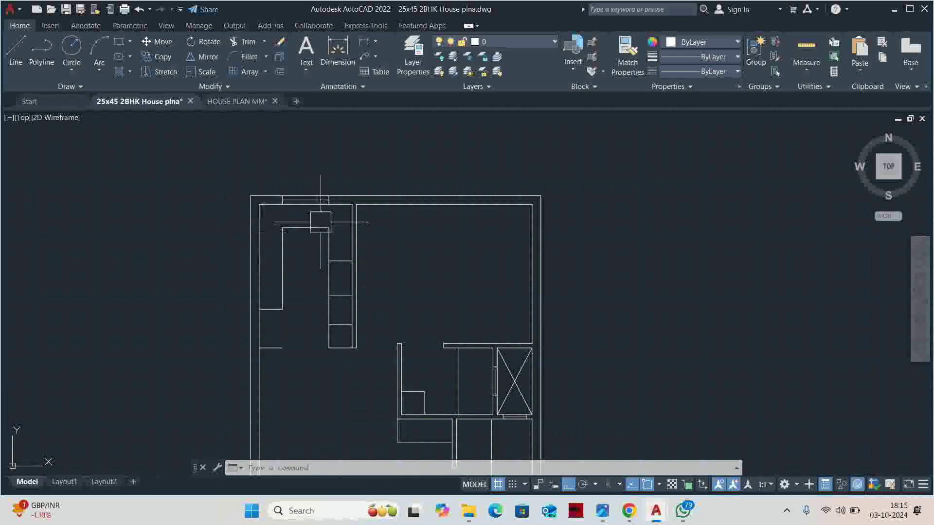
{"action": "scroll", "coordinate": [315, 348], "scroll_direction": "up", "scroll_amount": 2}
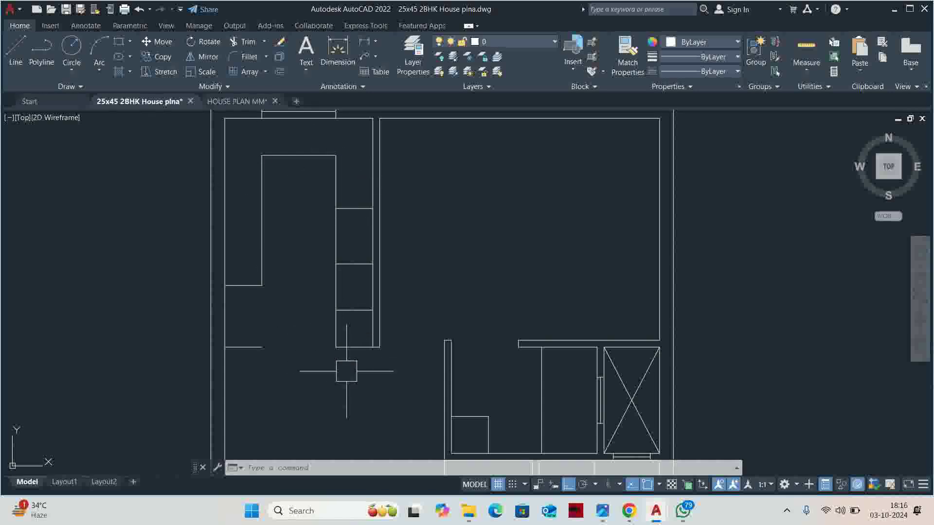
{"action": "scroll", "coordinate": [365, 341], "scroll_direction": "down", "scroll_amount": 3}
- Copy the third floor plan with a selection window and place it to the right
{"action": "scroll", "coordinate": [388, 309], "scroll_direction": "down", "scroll_amount": 3}
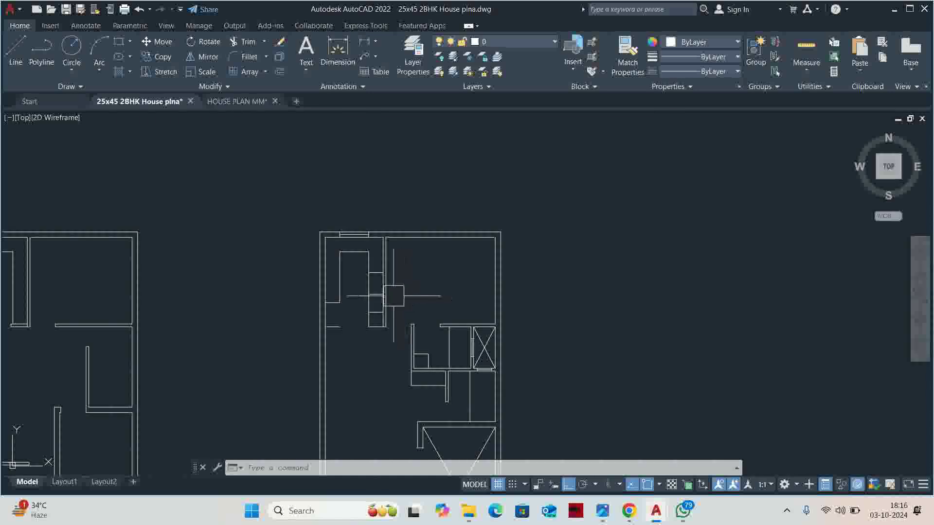
{"action": "scroll", "coordinate": [390, 306], "scroll_direction": "down", "scroll_amount": 3}
{"action": "key", "text": "Escape"}
{"action": "key", "text": "Escape"}
{"action": "key", "text": "Escape"}
{"action": "type", "text": "c"}
{"action": "key", "text": "Return"}
{"action": "left_click", "coordinate": [347, 238]}
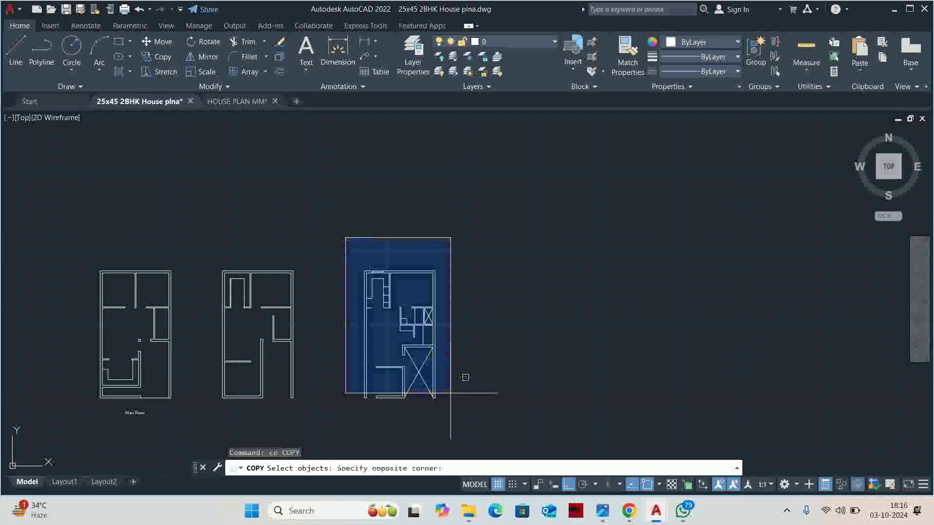
{"action": "left_click", "coordinate": [462, 384]}
{"action": "key", "text": "Return"}
{"action": "left_click", "coordinate": [389, 209]}
{"action": "left_click", "coordinate": [535, 214]}
{"action": "key", "text": "Return"}
- Try stretching the kitchen cabinets with a crossing window, then cancel
{"action": "scroll", "coordinate": [535, 234], "scroll_direction": "up", "scroll_amount": 5}
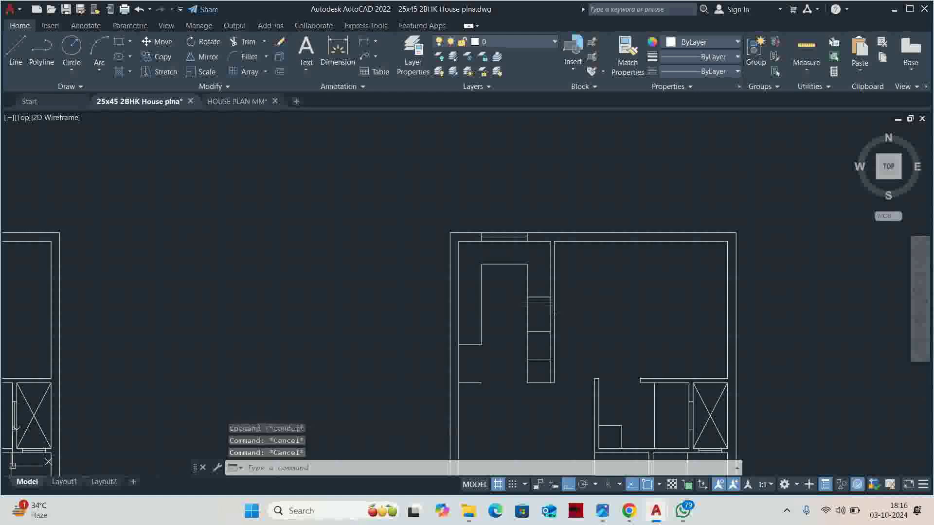
{"action": "scroll", "coordinate": [556, 307], "scroll_direction": "up", "scroll_amount": 2}
{"action": "type", "text": "s"}
{"action": "key", "text": "Return"}
{"action": "left_click", "coordinate": [555, 307]}
{"action": "middle_click_drag", "start_coordinate": [517, 161], "coordinate": [492, 359]}
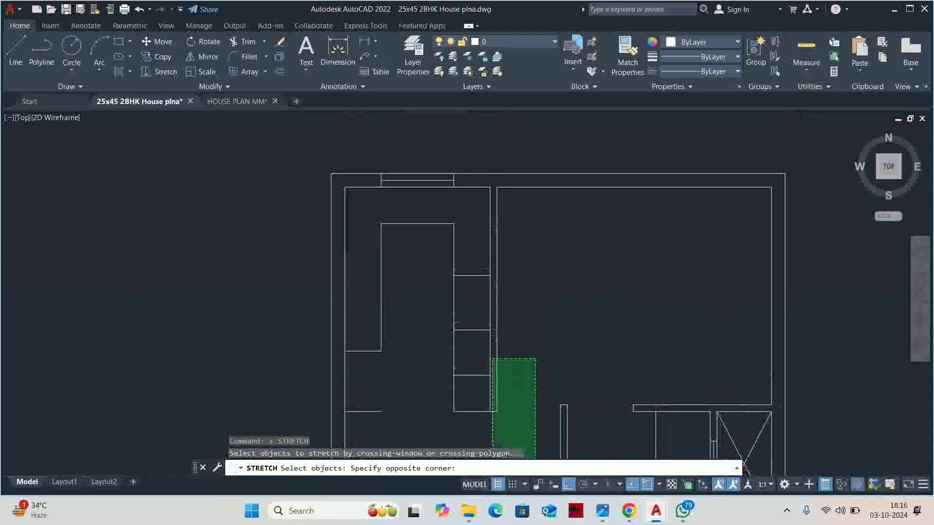
{"action": "left_click", "coordinate": [442, 150]}
{"action": "key", "text": "Return"}
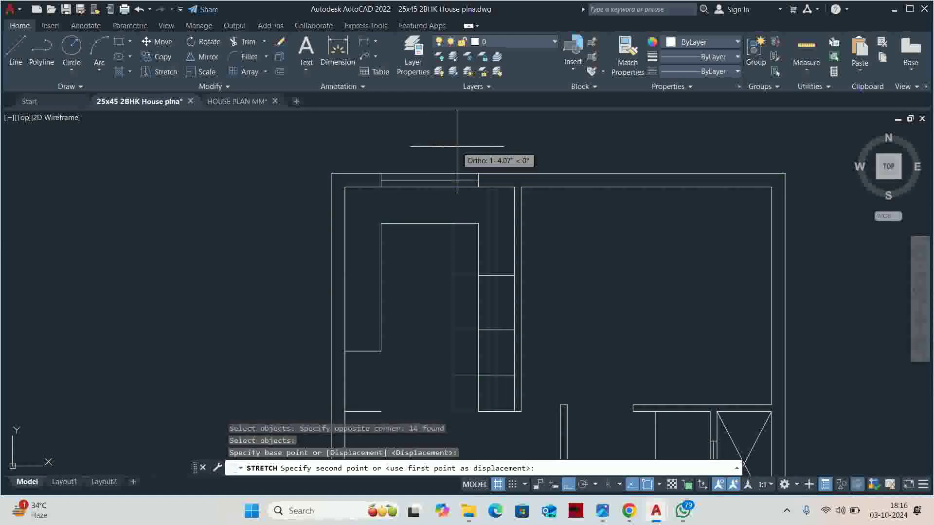
{"action": "key", "text": "Escape"}
- Re-run stretch, crossing-selecting the kitchen strip and picking a base point, then abandon it
{"action": "scroll", "coordinate": [467, 243], "scroll_direction": "down", "scroll_amount": 3}
{"action": "scroll", "coordinate": [467, 244], "scroll_direction": "up", "scroll_amount": 1}
{"action": "key", "text": "Return"}
{"action": "scroll", "coordinate": [475, 229], "scroll_direction": "up", "scroll_amount": 4}
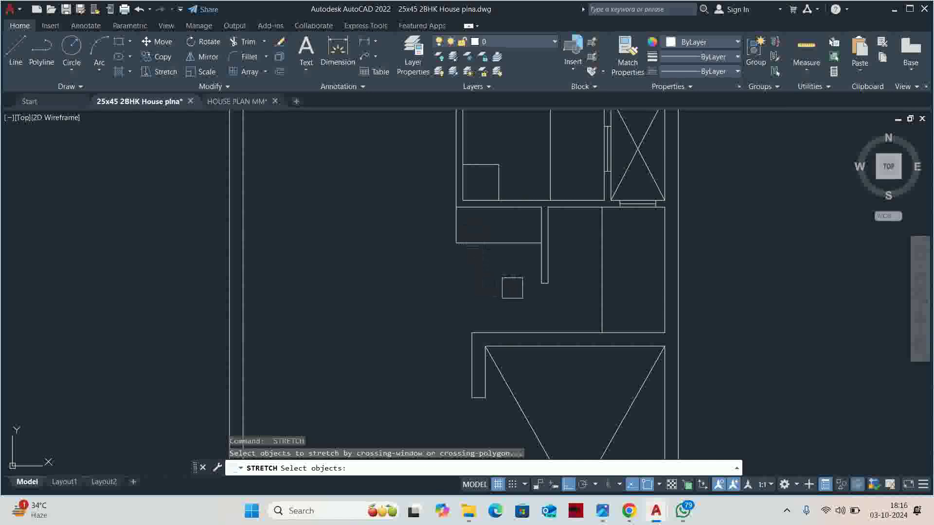
{"action": "left_click", "coordinate": [514, 287]}
{"action": "scroll", "coordinate": [467, 243], "scroll_direction": "down", "scroll_amount": 3}
{"action": "middle_click_drag", "start_coordinate": [399, 146], "coordinate": [399, 276]}
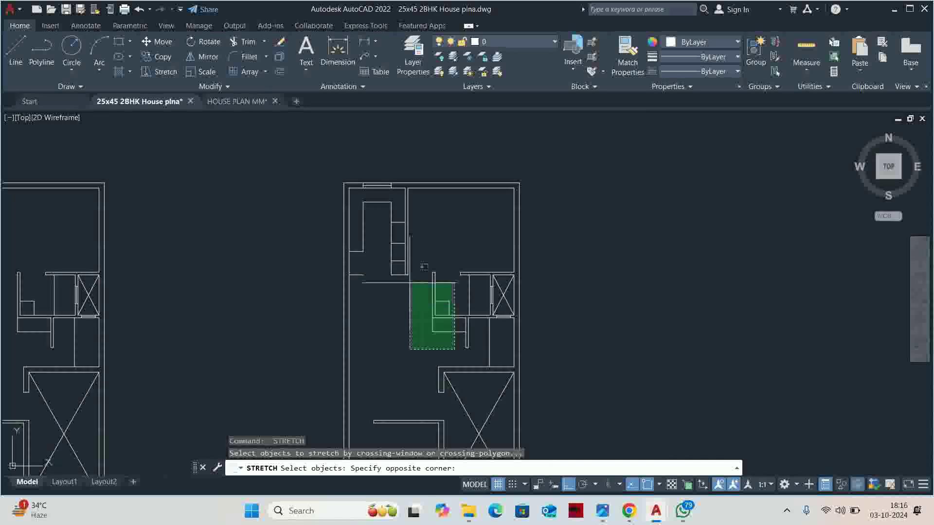
{"action": "left_click", "coordinate": [386, 158]}
{"action": "scroll", "coordinate": [525, 316], "scroll_direction": "up", "scroll_amount": 4}
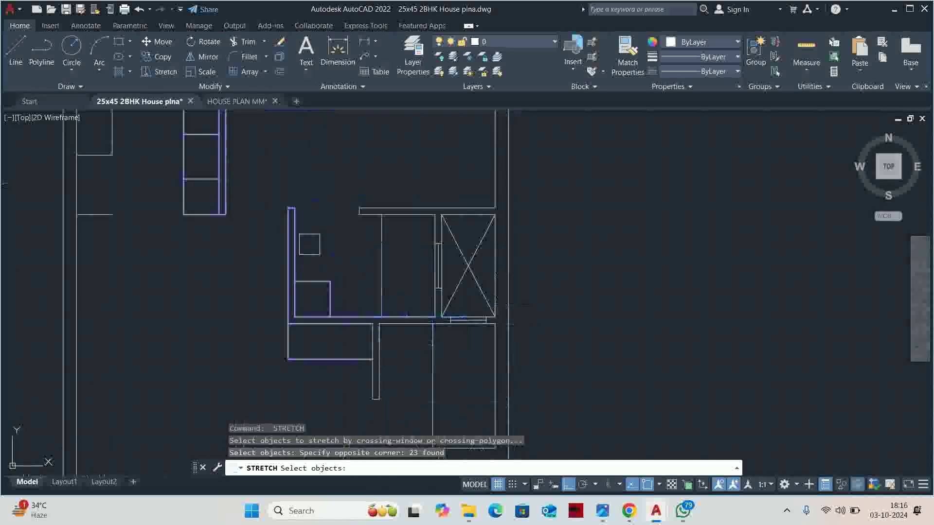
{"action": "left_click", "coordinate": [364, 240]}
{"action": "left_click", "coordinate": [379, 224]}
{"action": "scroll", "coordinate": [329, 181], "scroll_direction": "down", "scroll_amount": 4}
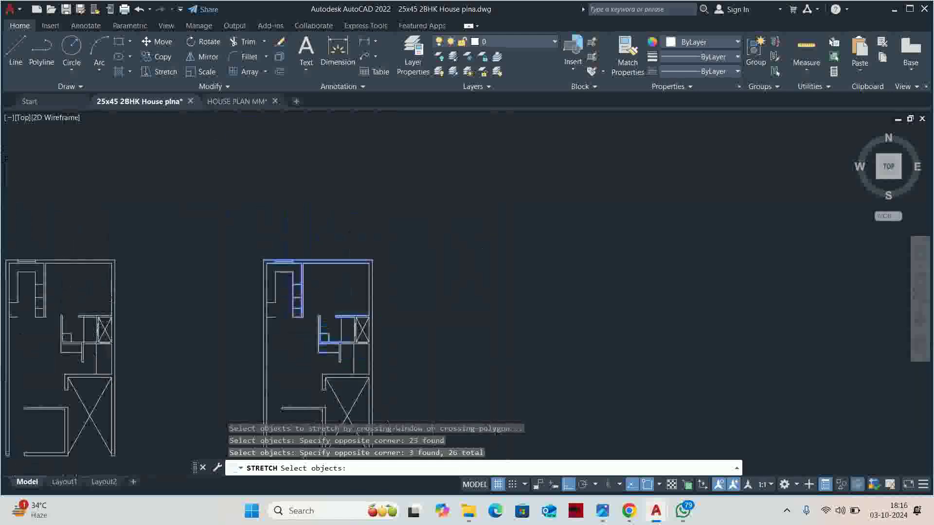
{"action": "key", "text": "Return"}
{"action": "left_click", "coordinate": [311, 226]}
{"action": "type", "text": "12"}
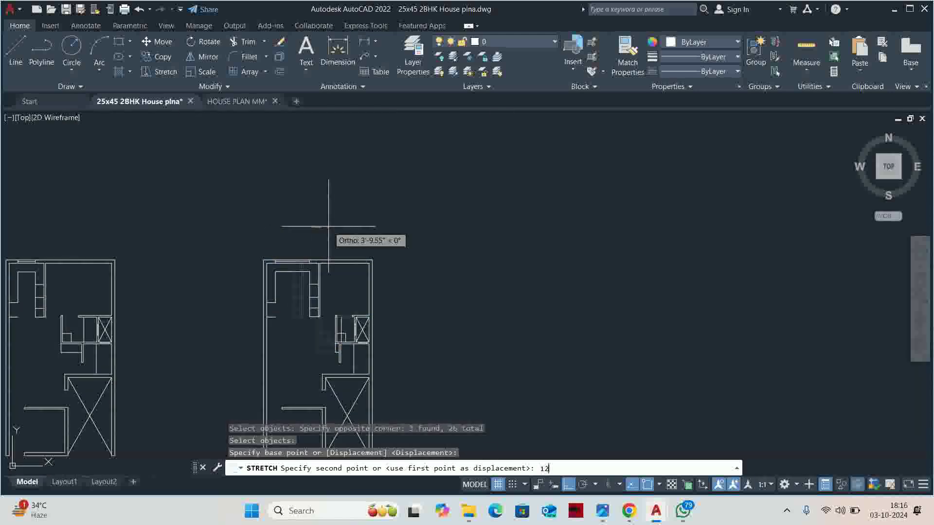
{"action": "key", "text": "Escape"}
{"action": "key", "text": "Escape"}
{"action": "key", "text": "Escape"}
- Try a 9' linear dimension of the top opening, then cancel it
{"action": "scroll", "coordinate": [331, 301], "scroll_direction": "up", "scroll_amount": 3}
{"action": "scroll", "coordinate": [347, 299], "scroll_direction": "up", "scroll_amount": 2}
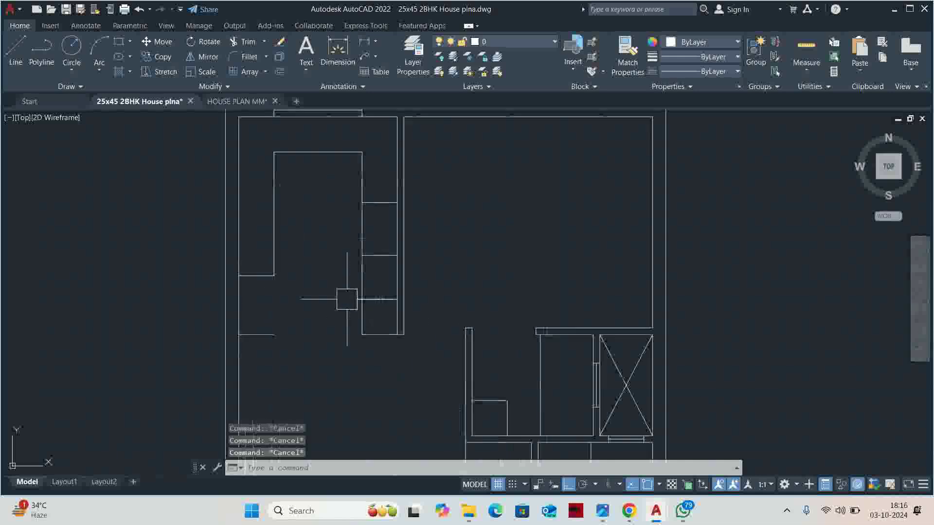
{"action": "middle_click_drag", "start_coordinate": [346, 299], "coordinate": [363, 342]}
{"action": "type", "text": "dli"}
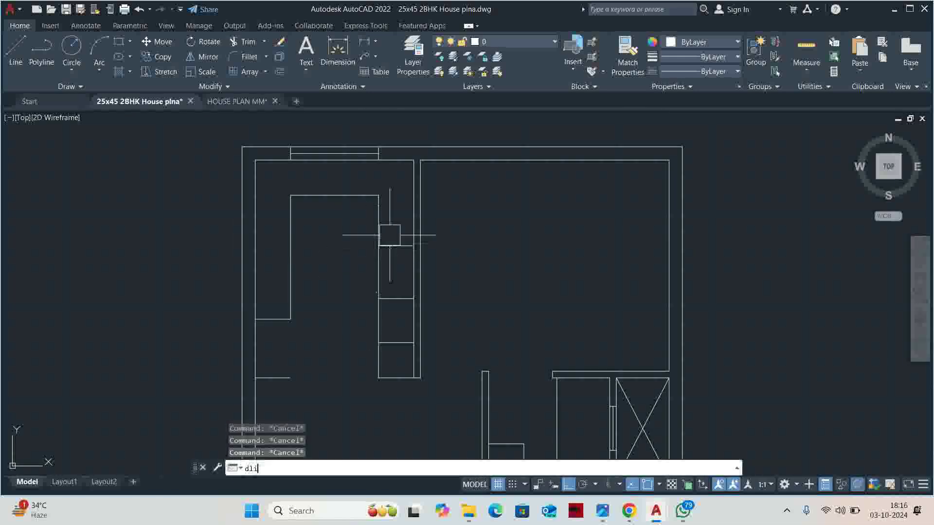
{"action": "key", "text": "Return"}
{"action": "key", "text": "Return"}
{"action": "scroll", "coordinate": [381, 150], "scroll_direction": "up", "scroll_amount": 2}
{"action": "left_click", "coordinate": [381, 149]}
{"action": "middle_click_drag", "start_coordinate": [384, 141], "coordinate": [390, 231]}
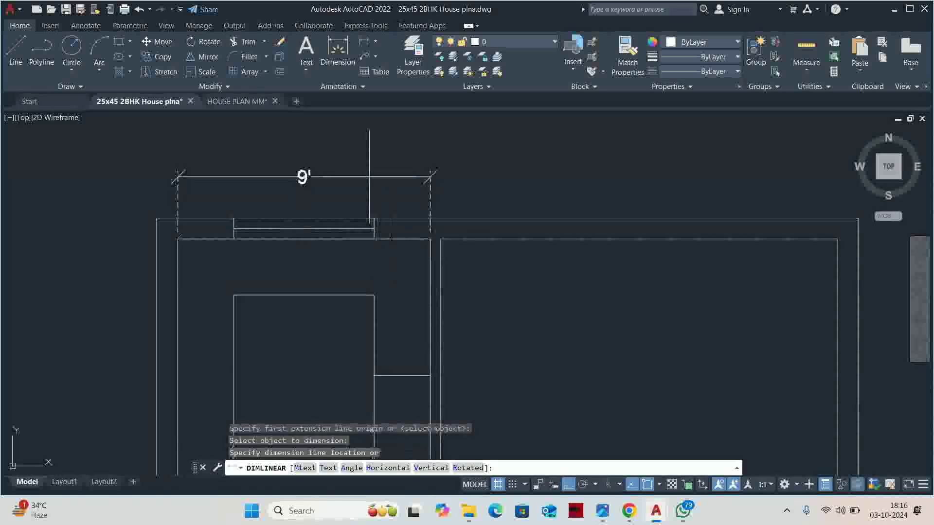
{"action": "key", "text": "Escape"}
{"action": "key", "text": "Escape"}
- Crossing-select and delete the three short lines beside the left inner wall
{"action": "scroll", "coordinate": [327, 255], "scroll_direction": "down", "scroll_amount": 3}
{"action": "scroll", "coordinate": [327, 296], "scroll_direction": "up", "scroll_amount": 4}
{"action": "left_click", "coordinate": [328, 305]}
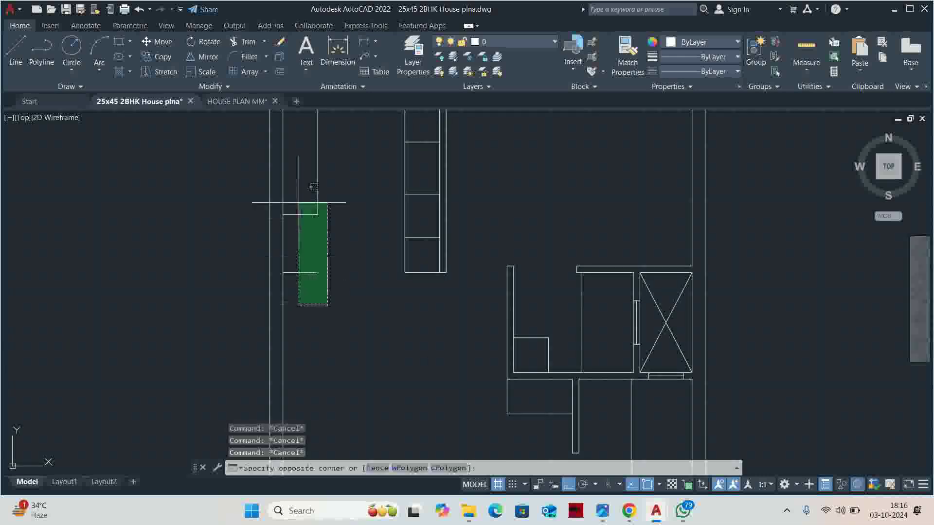
{"action": "left_click", "coordinate": [298, 202]}
{"action": "scroll", "coordinate": [299, 203], "scroll_direction": "down", "scroll_amount": 3}
{"action": "key", "text": "Delete"}
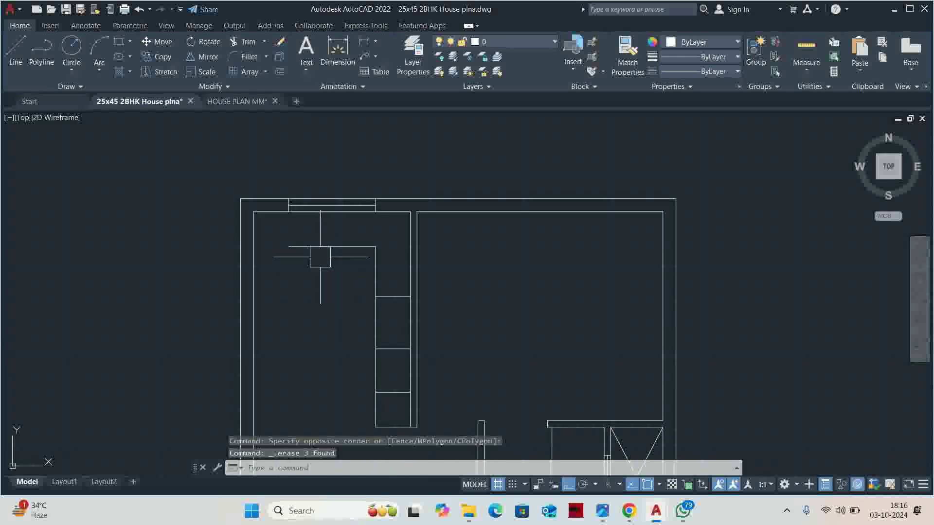
{"action": "type", "text": "ex"}
{"action": "key", "text": "Return"}
- Erase the two unwanted divider lines in the upper-left room
{"action": "key", "text": "Escape"}
{"action": "scroll", "coordinate": [357, 283], "scroll_direction": "down", "scroll_amount": 2}
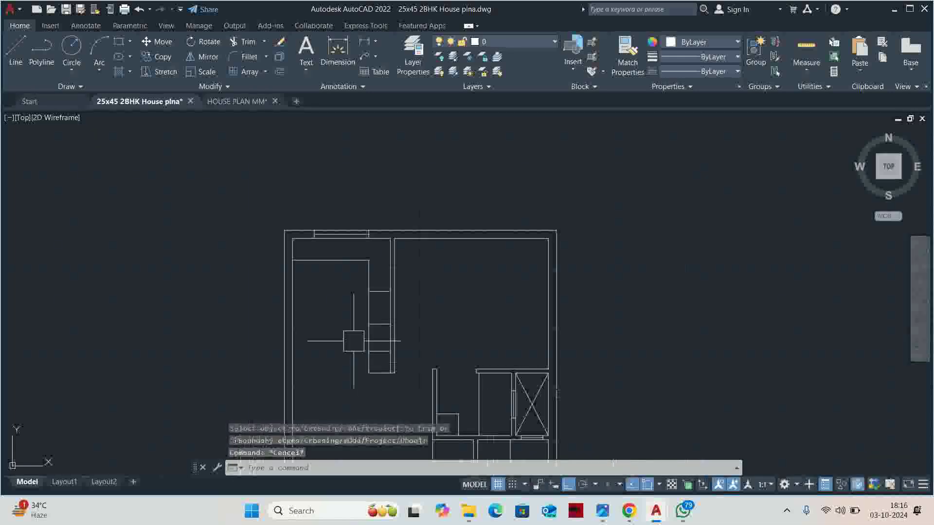
{"action": "scroll", "coordinate": [353, 341], "scroll_direction": "up", "scroll_amount": 3}
{"action": "left_click", "coordinate": [402, 377]}
{"action": "left_click", "coordinate": [392, 206]}
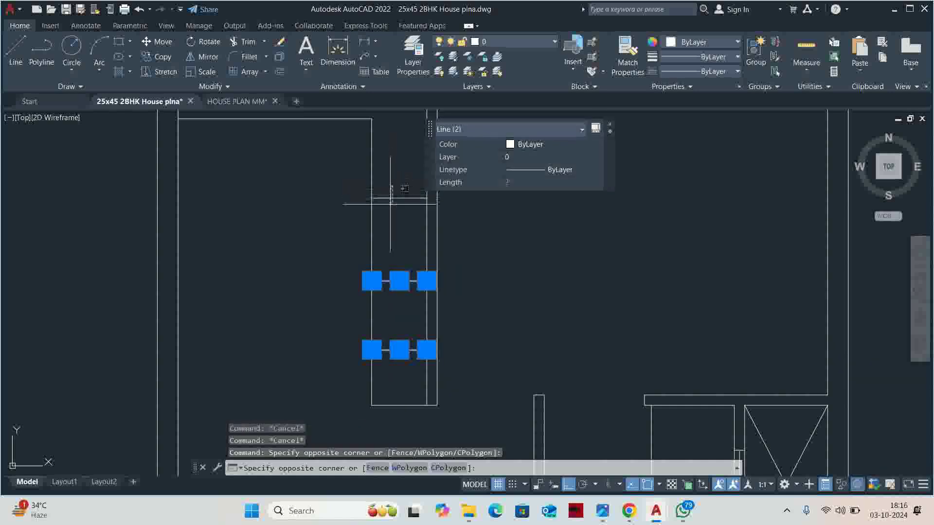
{"action": "key", "text": "Delete"}
{"action": "middle_click_drag", "start_coordinate": [350, 327], "coordinate": [418, 282]}
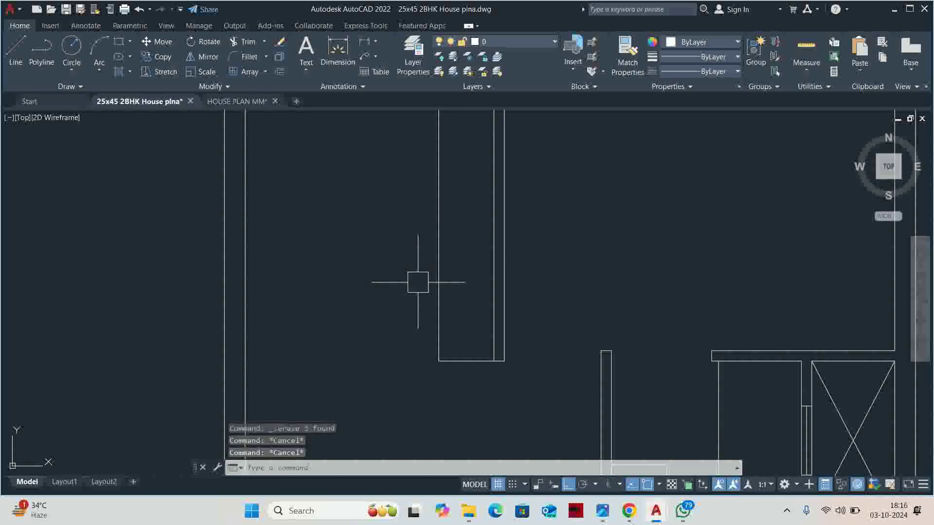
- Offset the left wall line 3' to the right for the platform edge
{"action": "type", "text": "o"}
{"action": "key", "text": "Return"}
{"action": "type", "text": "3'6"}
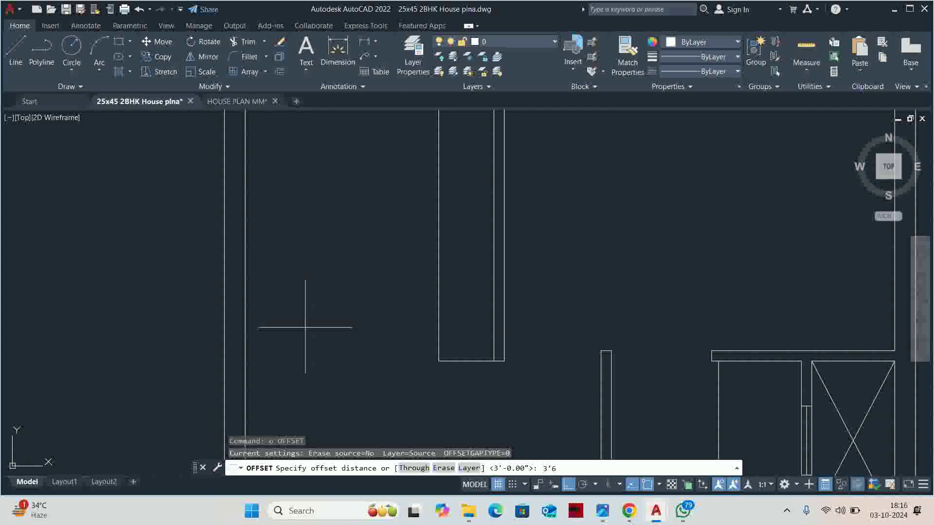
{"action": "key", "text": "Return"}
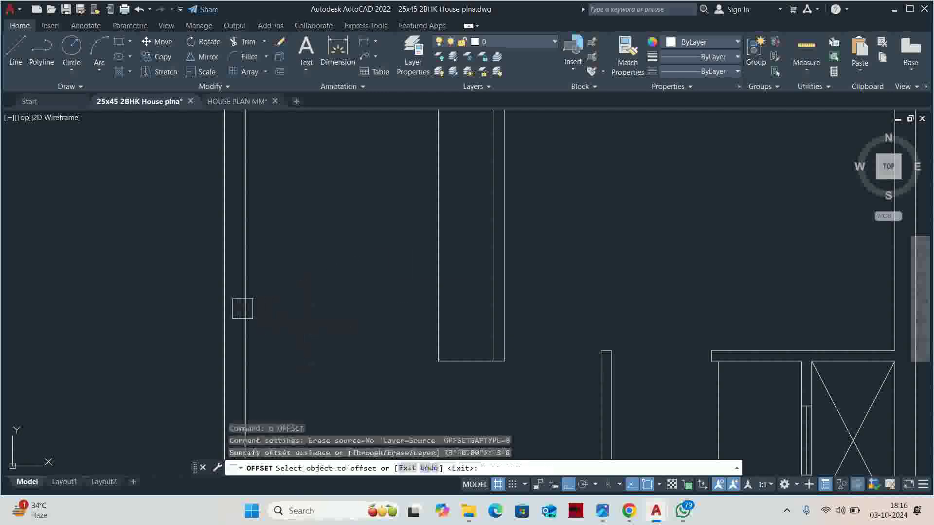
{"action": "left_click", "coordinate": [245, 309]}
{"action": "left_click", "coordinate": [310, 324]}
{"action": "key", "text": "Return"}
- Offset the room's bottom wall line 18 upward
{"action": "type", "text": "ex"}
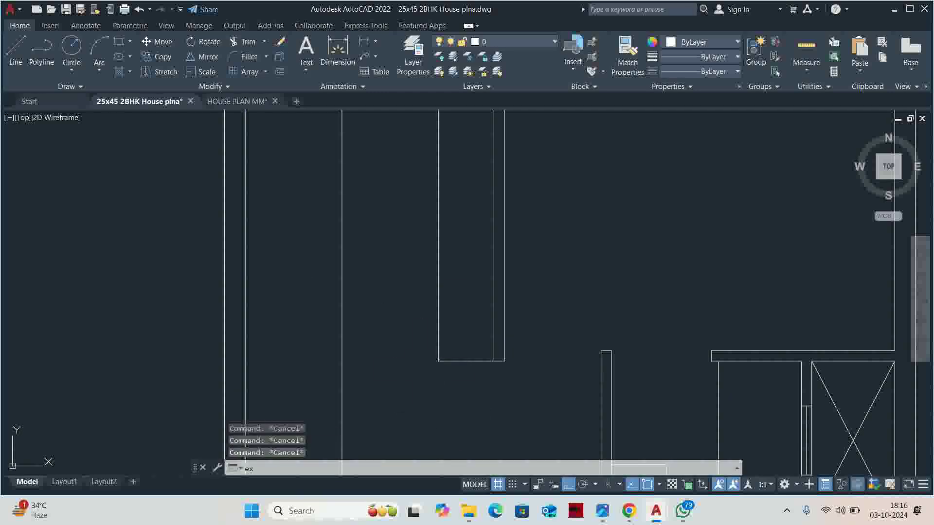
{"action": "key", "text": "Return"}
{"action": "scroll", "coordinate": [443, 384], "scroll_direction": "up", "scroll_amount": 4}
{"action": "scroll", "coordinate": [453, 291], "scroll_direction": "down", "scroll_amount": 1}
{"action": "key", "text": "Escape"}
{"action": "scroll", "coordinate": [452, 292], "scroll_direction": "down", "scroll_amount": 1}
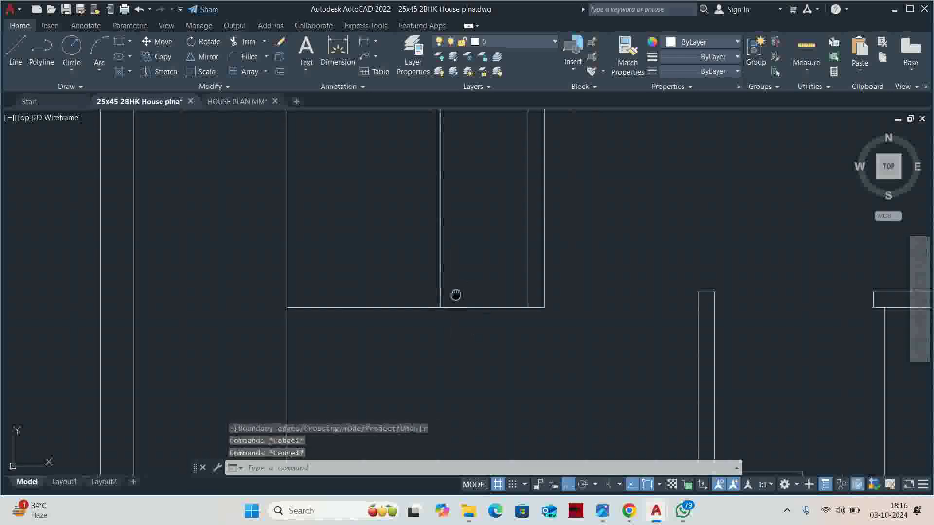
{"action": "middle_click_drag", "start_coordinate": [454, 292], "coordinate": [423, 358]}
{"action": "type", "text": "o"}
{"action": "key", "text": "Return"}
{"action": "type", "text": "18"}
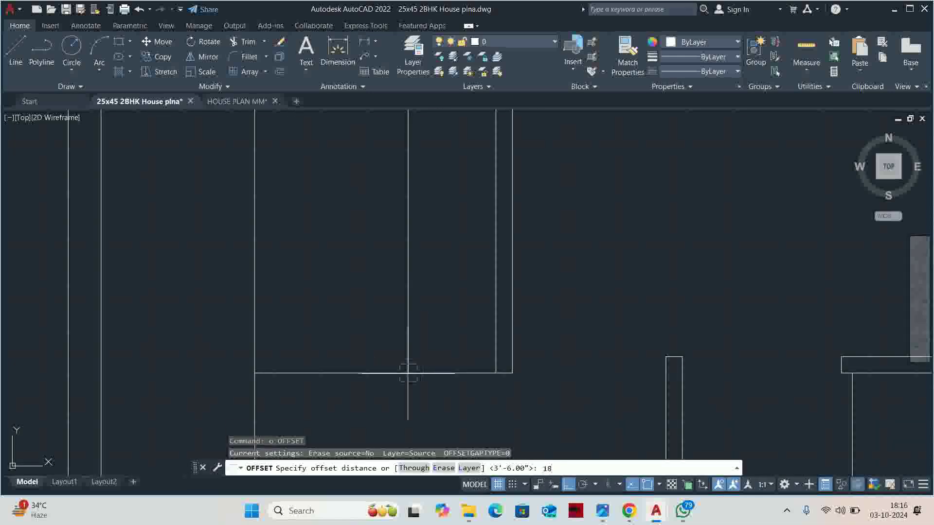
{"action": "key", "text": "Return"}
{"action": "left_click", "coordinate": [336, 373]}
{"action": "left_click", "coordinate": [329, 302]}
{"action": "key", "text": "Escape"}
- Trim the two overhanging segments where the offset lines cross
{"action": "type", "text": "tr"}
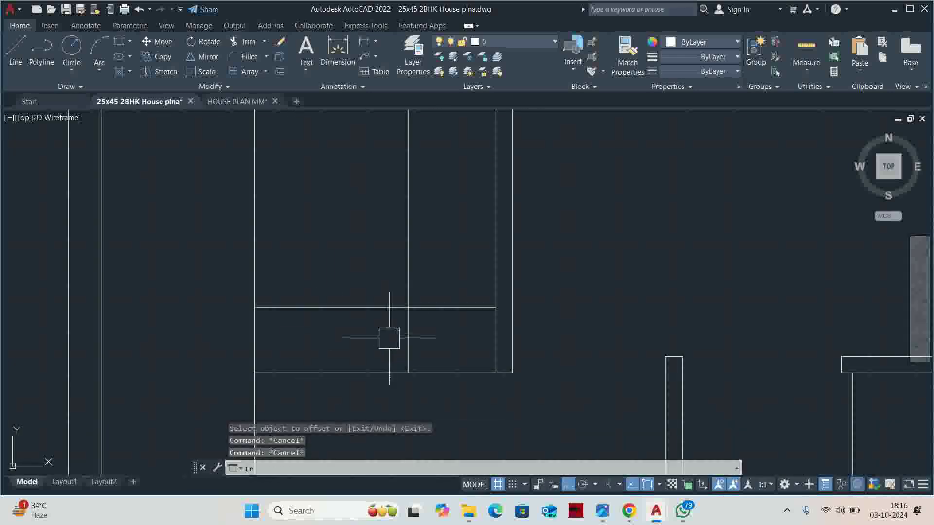
{"action": "key", "text": "Return"}
{"action": "left_click", "coordinate": [407, 334]}
{"action": "left_click", "coordinate": [437, 313]}
{"action": "scroll", "coordinate": [436, 312], "scroll_direction": "down", "scroll_amount": 1}
{"action": "key", "text": "Escape"}
{"action": "key", "text": "Escape"}
{"action": "key", "text": "Escape"}
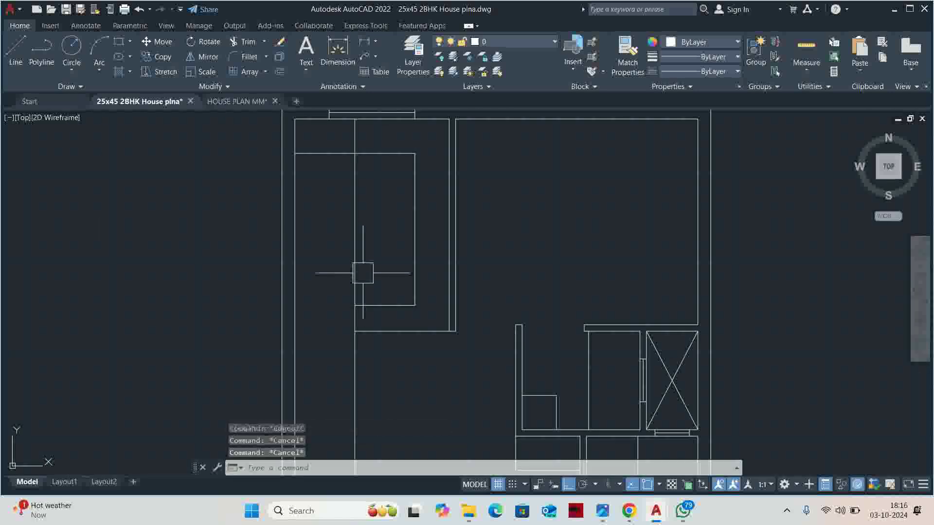
{"action": "scroll", "coordinate": [361, 287], "scroll_direction": "up", "scroll_amount": 1}
{"action": "mouse_move", "coordinate": [360, 288]}
{"action": "middle_mouse_down"}
{"action": "mouse_move", "coordinate": [310, 292]}
{"action": "mouse_move", "coordinate": [303, 355]}
{"action": "middle_mouse_up"}
{"action": "key", "text": "Return"}
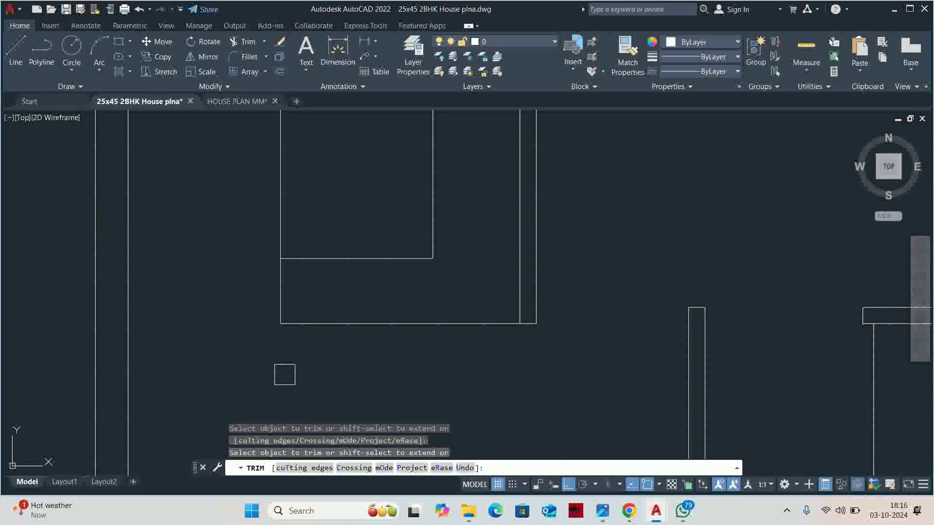
{"action": "scroll", "coordinate": [288, 228], "scroll_direction": "down", "scroll_amount": 1}
{"action": "middle_click_drag", "start_coordinate": [288, 228], "coordinate": [292, 318]}
{"action": "key", "text": "Escape"}
{"action": "key", "text": "Escape"}
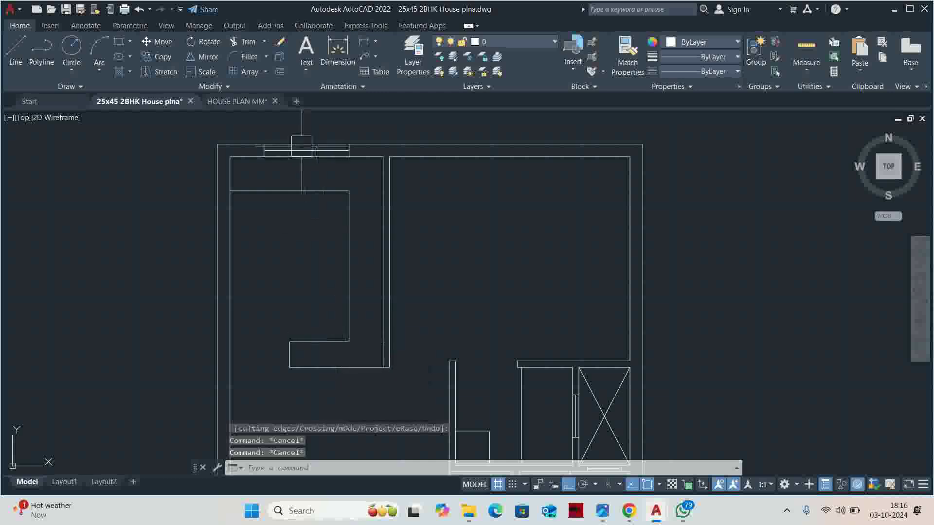
{"action": "scroll", "coordinate": [277, 155], "scroll_direction": "up", "scroll_amount": 4}
{"action": "middle_click_drag", "start_coordinate": [277, 154], "coordinate": [294, 262]}
- Stretch the platform lines' top ends by 12
{"action": "type", "text": "s"}
{"action": "key", "text": "Return"}
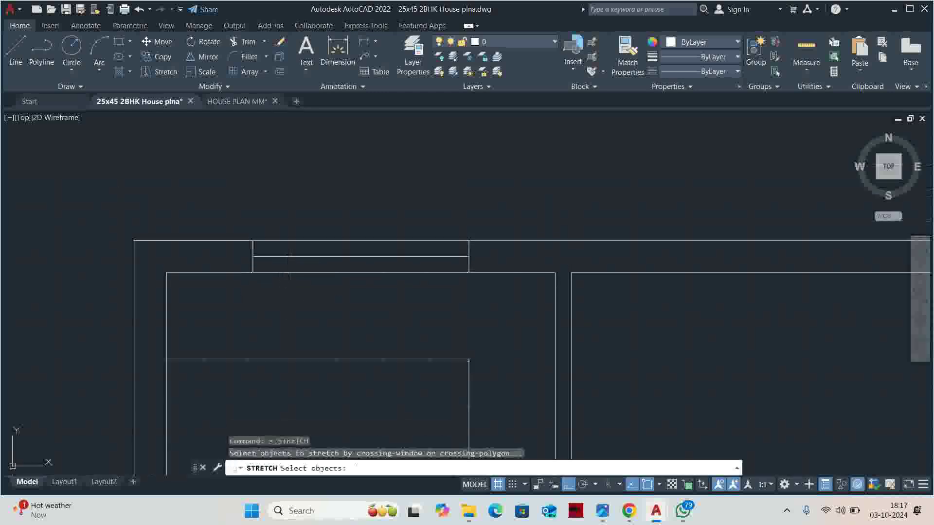
{"action": "left_click_drag", "start_coordinate": [302, 278], "coordinate": [253, 233]}
{"action": "left_click", "coordinate": [223, 185]}
{"action": "type", "text": "12"}
{"action": "key", "text": "Return"}
{"action": "middle_click_drag", "start_coordinate": [258, 316], "coordinate": [267, 263]}
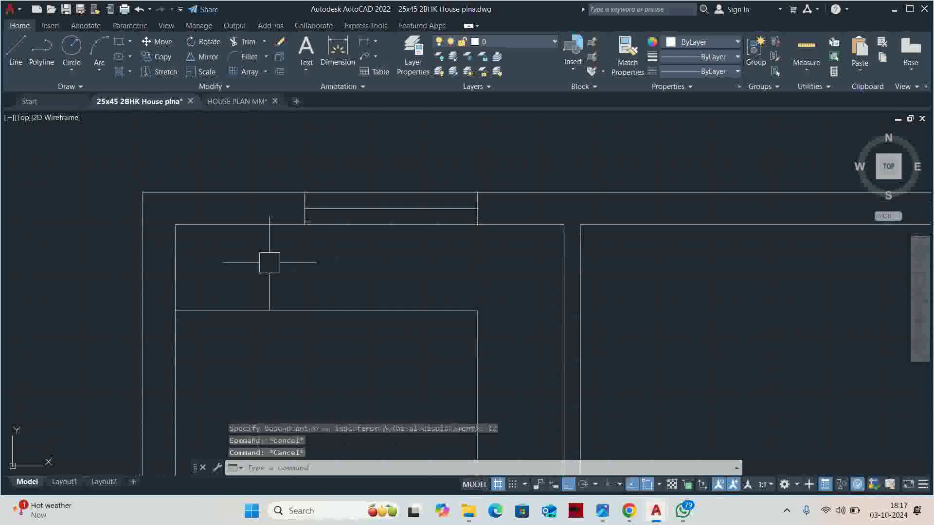
- Offset a line 36 inside the room to form the platform's other leg
{"action": "type", "text": "o"}
{"action": "key", "text": "Return"}
{"action": "type", "text": "36"}
{"action": "key", "text": "Return"}
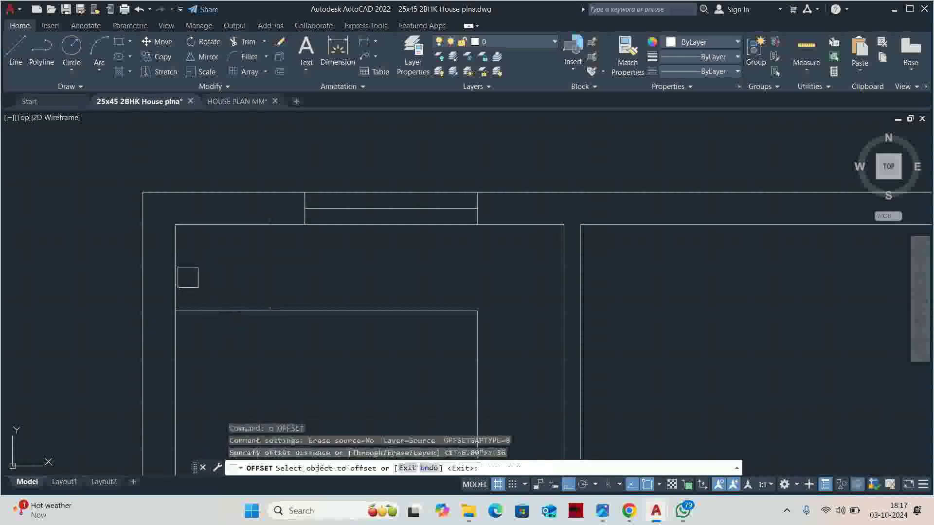
{"action": "left_click", "coordinate": [176, 277]}
{"action": "left_click", "coordinate": [220, 285]}
{"action": "key", "text": "Escape"}
{"action": "type", "text": "tr"}
{"action": "key", "text": "Return"}
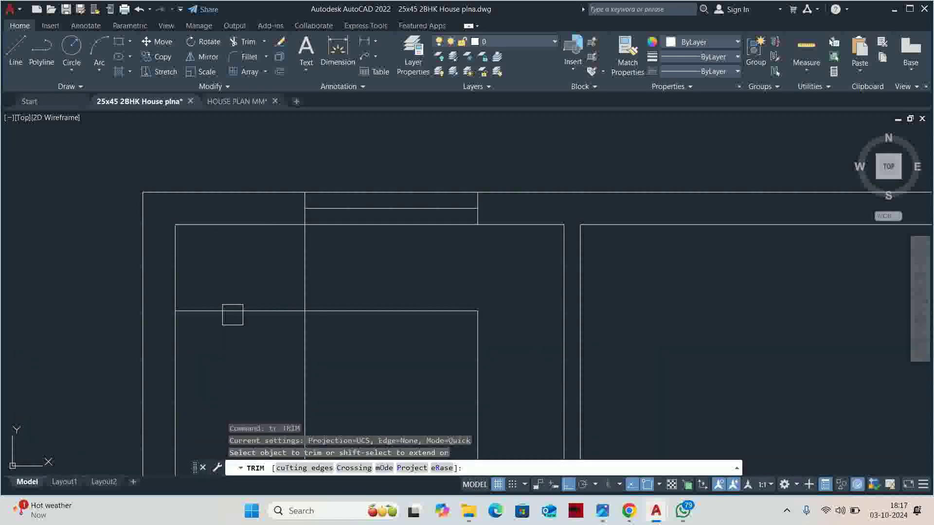
{"action": "key", "text": "Escape"}
{"action": "scroll", "coordinate": [285, 332], "scroll_direction": "down", "scroll_amount": 5}
{"action": "key", "text": "Escape"}
{"action": "middle_click_drag", "start_coordinate": [250, 313], "coordinate": [216, 185]}
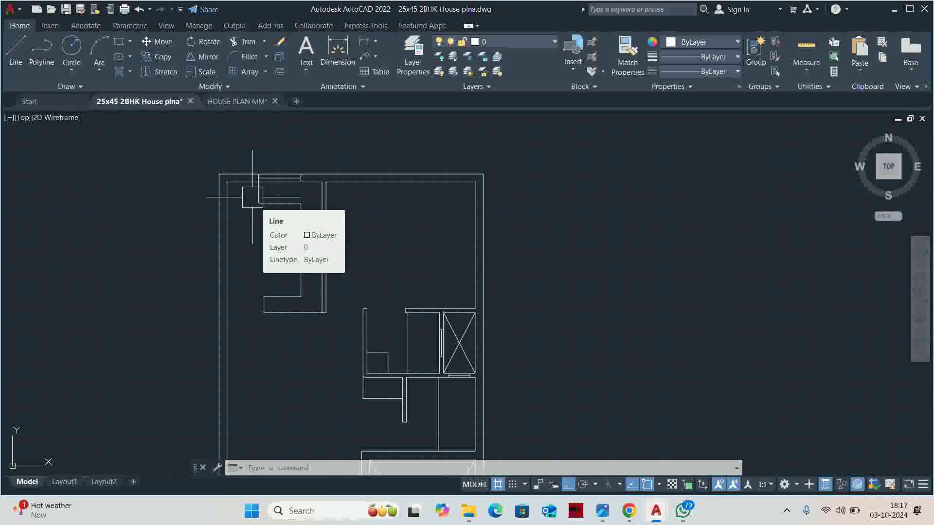
{"action": "scroll", "coordinate": [307, 248], "scroll_direction": "up", "scroll_amount": 2}
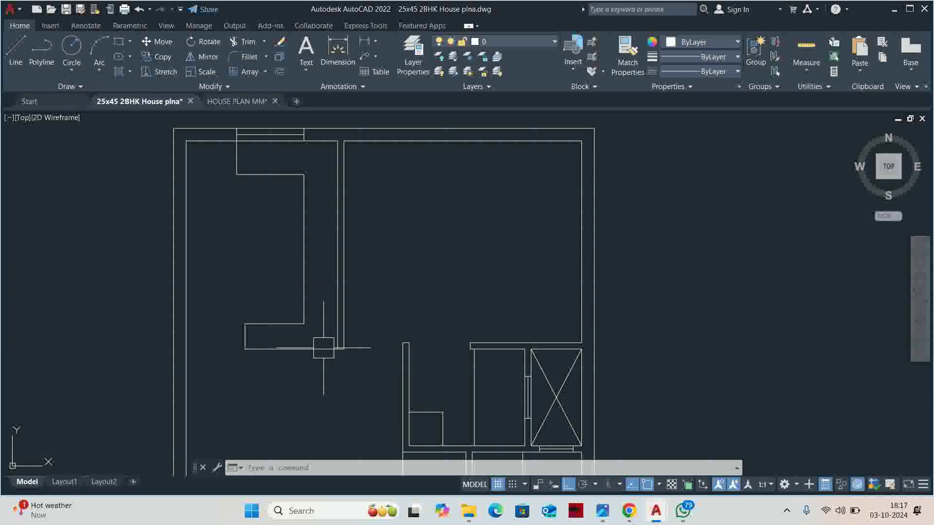
- Move the platform's lower lines up by 12
{"action": "key", "text": "Escape"}
{"action": "key", "text": "Escape"}
{"action": "key", "text": "Escape"}
{"action": "type", "text": "m"}
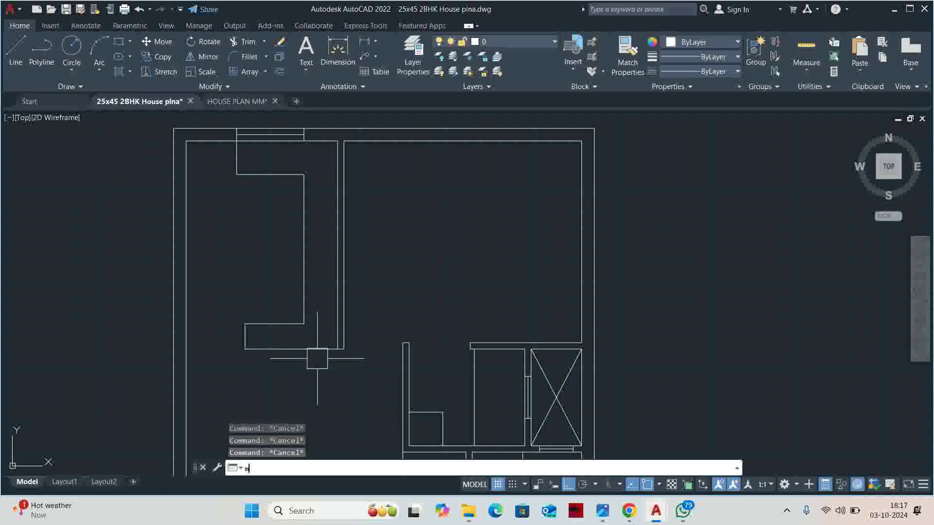
{"action": "key", "text": "Return"}
{"action": "left_click", "coordinate": [310, 351]}
{"action": "left_click", "coordinate": [305, 335]}
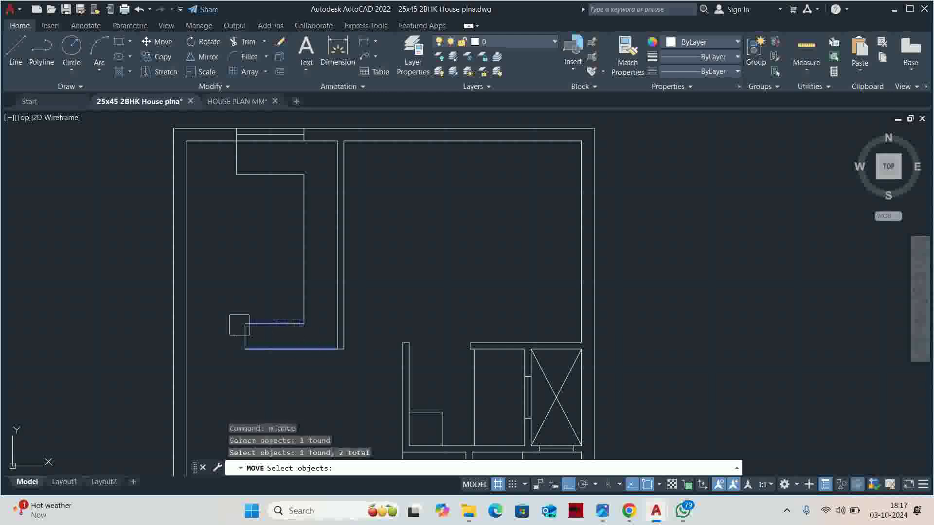
{"action": "left_click", "coordinate": [245, 335]}
{"action": "key", "text": "Return"}
{"action": "left_click", "coordinate": [239, 305]}
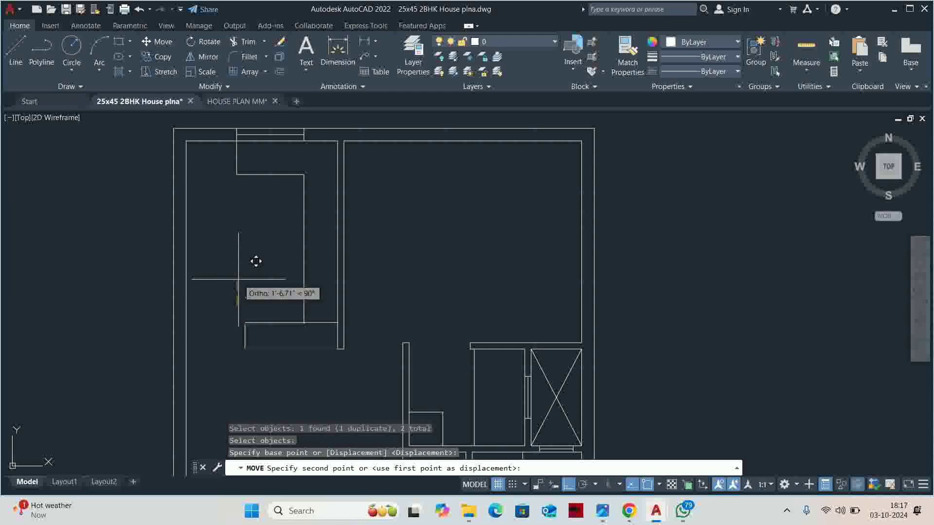
{"action": "type", "text": "12"}
{"action": "key", "text": "Return"}
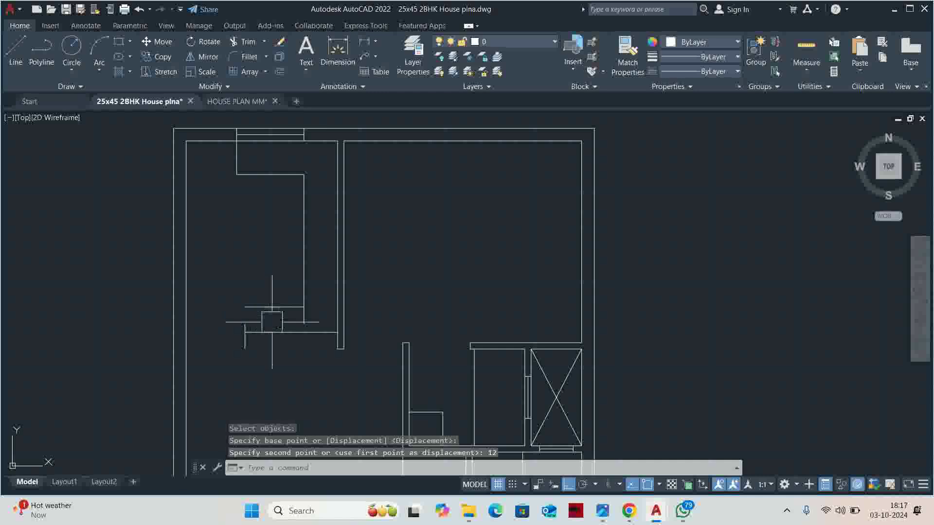
{"action": "scroll", "coordinate": [267, 324], "scroll_direction": "up", "scroll_amount": 4}
{"action": "key", "text": "Escape"}
{"action": "key", "text": "Escape"}
- Trim the lower part of the platform's left line to close its side
{"action": "key", "text": "Return"}
{"action": "left_click", "coordinate": [203, 370]}
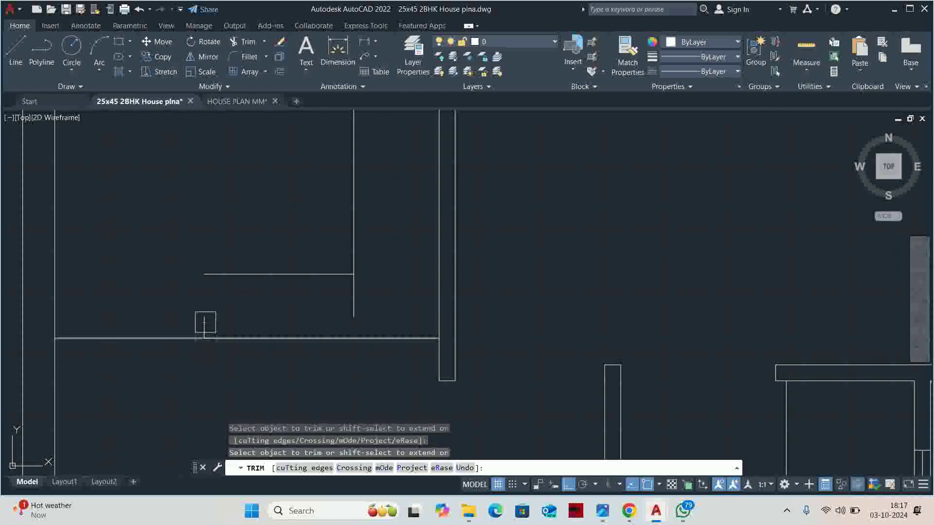
{"action": "left_click", "coordinate": [204, 321], "text": "shift"}
{"action": "key", "text": "Escape"}
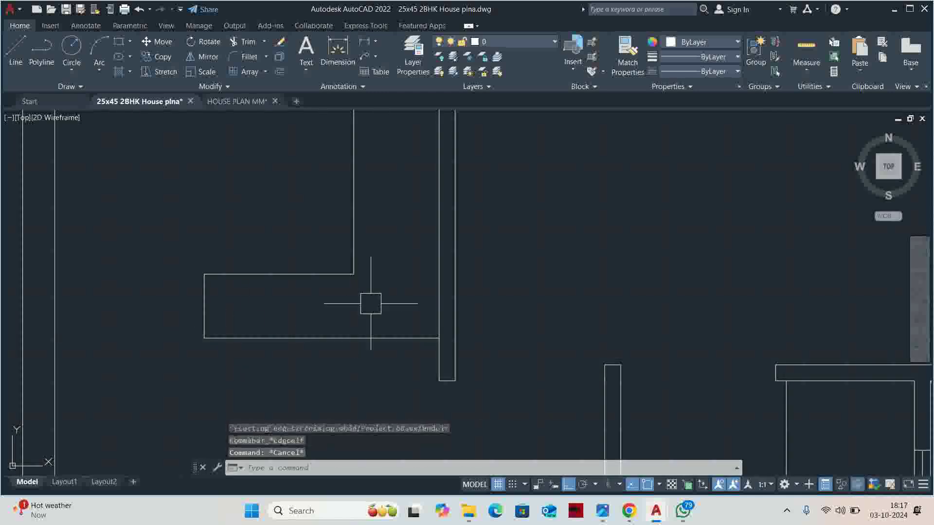
- Stretch the enclosed wall line ends up by 6
{"action": "type", "text": "s"}
{"action": "key", "text": "Return"}
{"action": "left_click_drag", "start_coordinate": [380, 300], "coordinate": [83, 178]}
{"action": "key", "text": "Return"}
{"action": "left_click", "coordinate": [146, 221]}
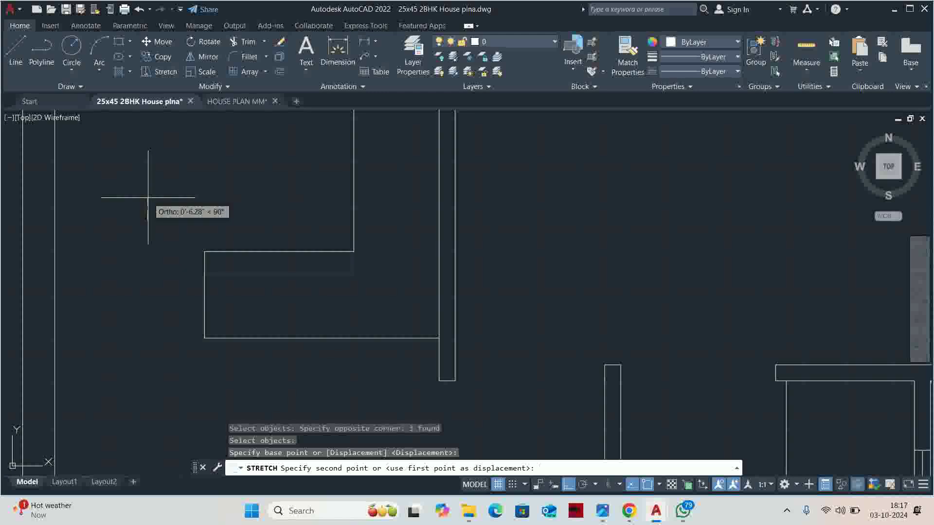
{"action": "type", "text": "6"}
{"action": "key", "text": "Return"}
- Zoom out to compare all four plan copies, then zoom back in
{"action": "scroll", "coordinate": [302, 317], "scroll_direction": "down", "scroll_amount": 3}
{"action": "scroll", "coordinate": [317, 334], "scroll_direction": "up", "scroll_amount": 3}
{"action": "scroll", "coordinate": [318, 353], "scroll_direction": "down", "scroll_amount": 3}
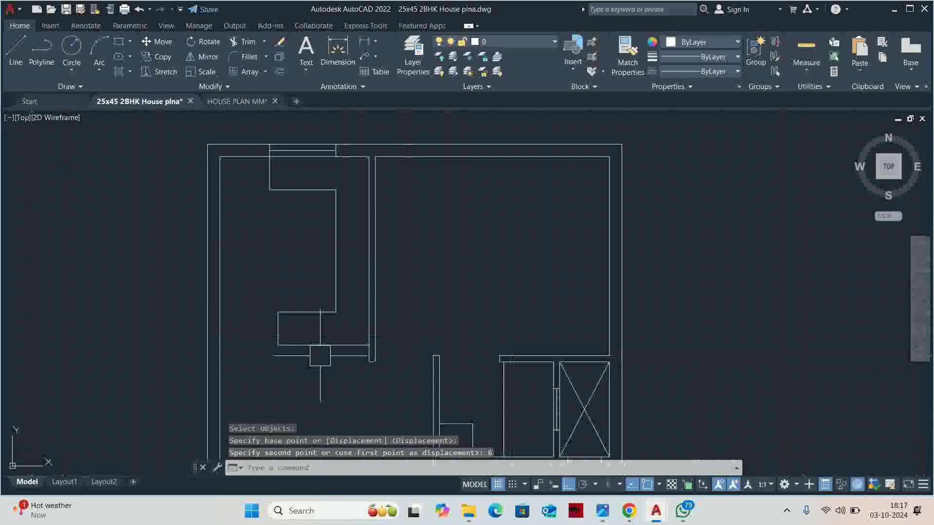
{"action": "scroll", "coordinate": [348, 301], "scroll_direction": "down", "scroll_amount": 5}
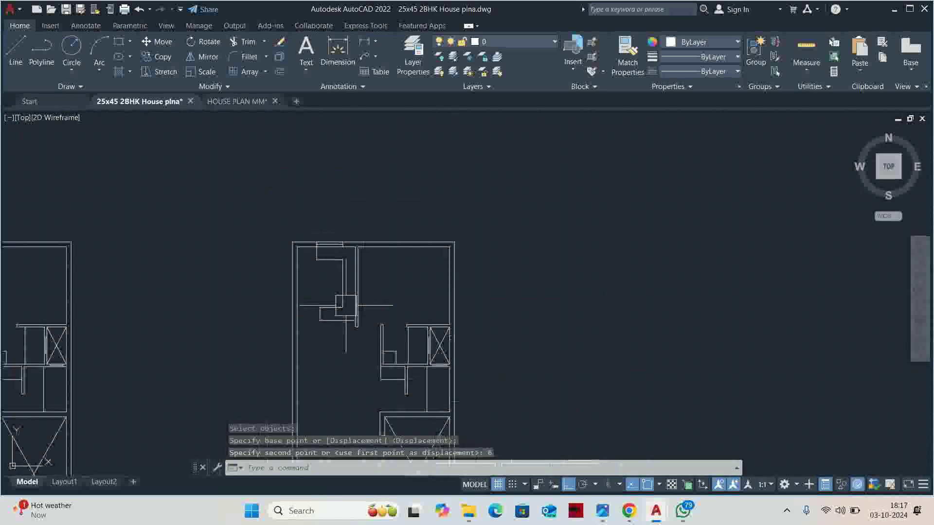
{"action": "scroll", "coordinate": [292, 311], "scroll_direction": "down", "scroll_amount": 3}
{"action": "middle_click_drag", "start_coordinate": [272, 320], "coordinate": [370, 297]}
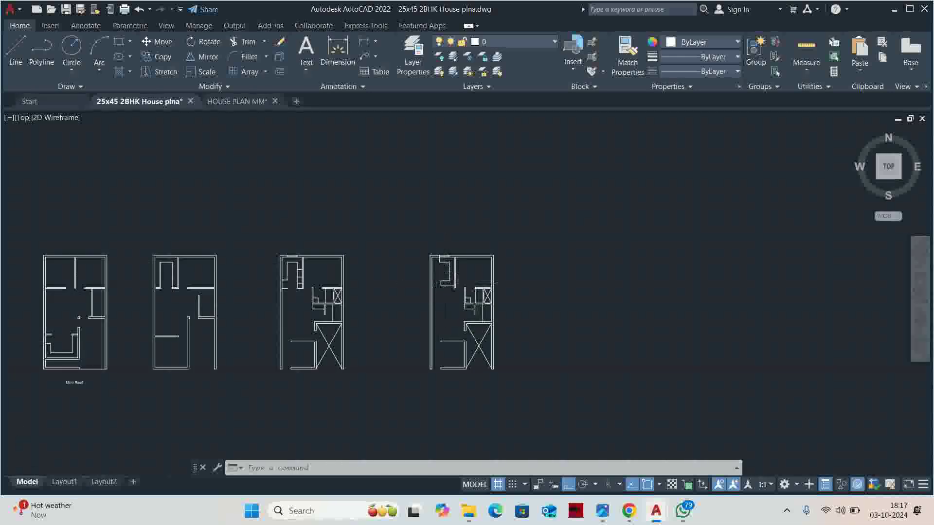
{"action": "scroll", "coordinate": [446, 282], "scroll_direction": "up", "scroll_amount": 5}
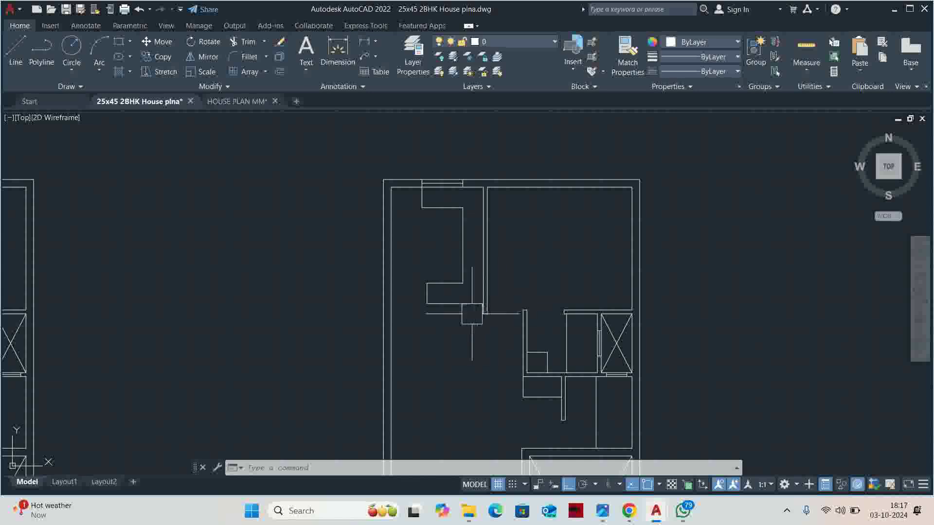
{"action": "scroll", "coordinate": [472, 313], "scroll_direction": "up", "scroll_amount": 3}
{"action": "type", "text": "d"}
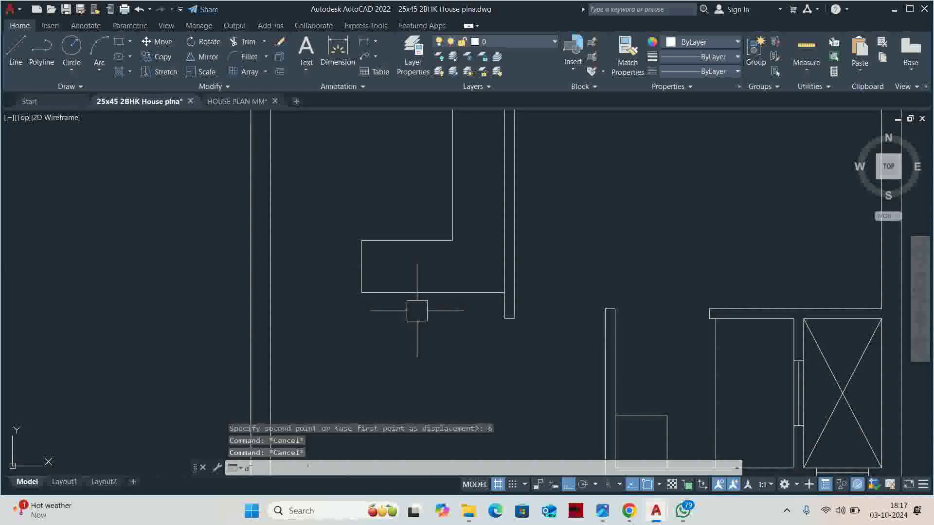
{"action": "type", "text": "li"}
{"action": "key", "text": "Return"}
{"action": "key", "text": "Return"}
{"action": "left_click", "coordinate": [423, 292]}
{"action": "scroll", "coordinate": [429, 314], "scroll_direction": "up", "scroll_amount": 3}
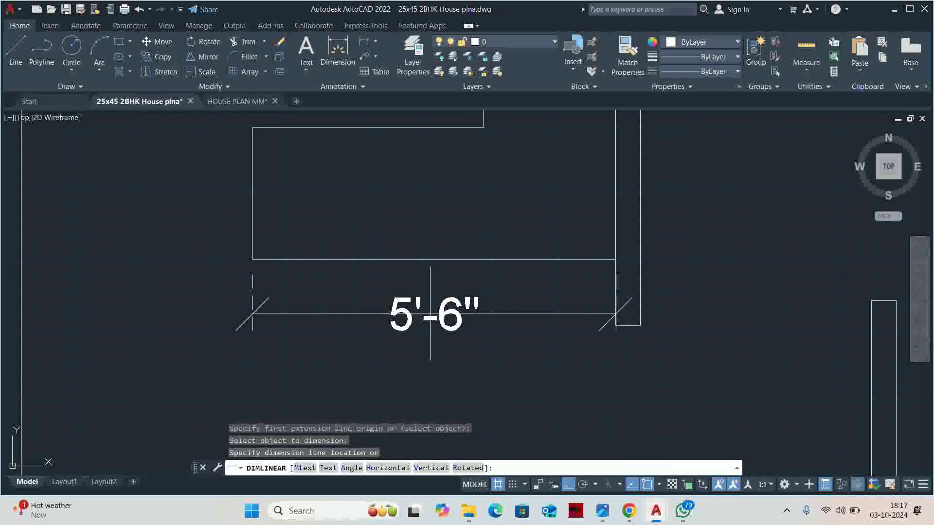
{"action": "key", "text": "Escape"}
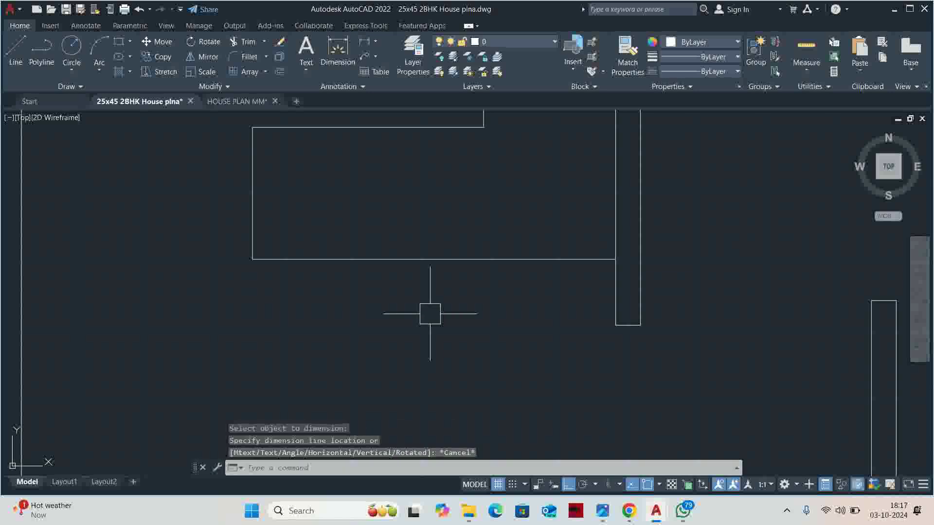
{"action": "scroll", "coordinate": [430, 314], "scroll_direction": "down", "scroll_amount": 3}
{"action": "key", "text": "Escape"}
{"action": "key", "text": "Escape"}
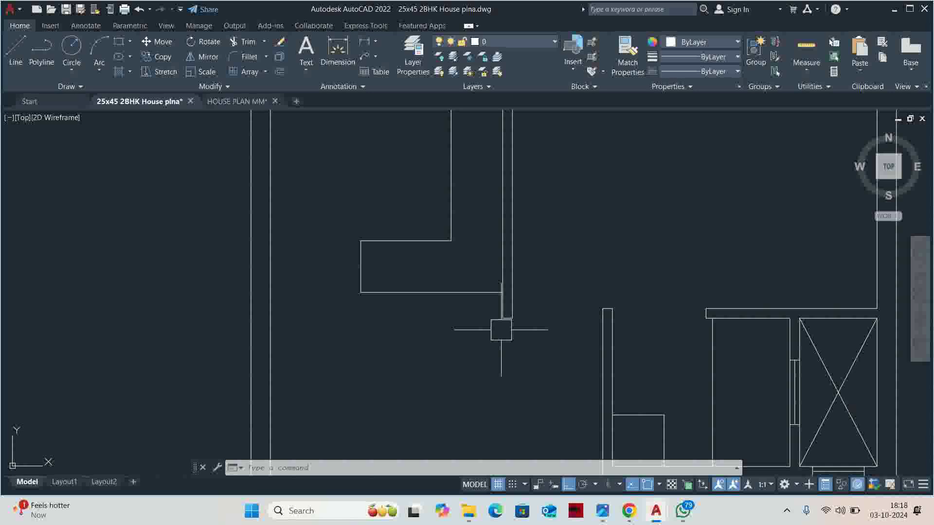
{"action": "scroll", "coordinate": [510, 331], "scroll_direction": "down", "scroll_amount": 4}
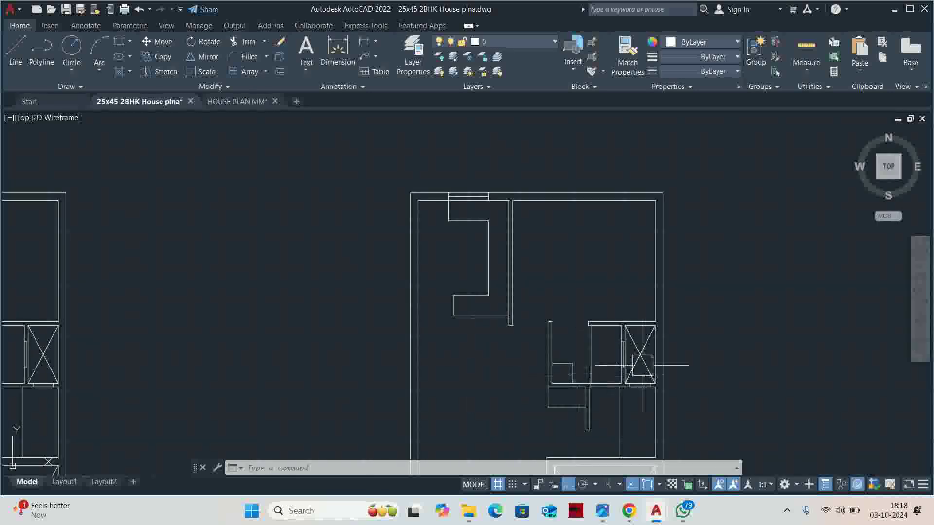
{"action": "scroll", "coordinate": [656, 353], "scroll_direction": "up", "scroll_amount": 2}
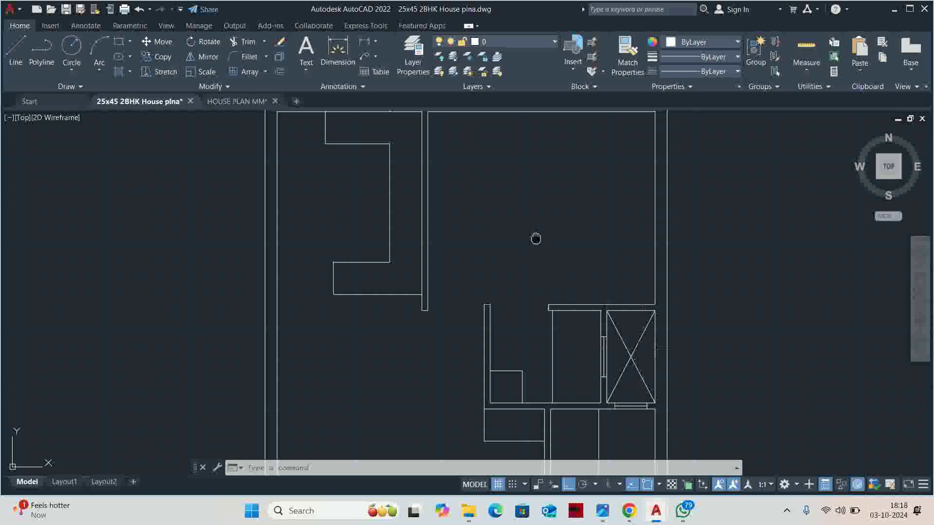
{"action": "middle_click_drag", "start_coordinate": [594, 99], "coordinate": [577, 226]}
{"action": "left_click", "coordinate": [805, 46]}
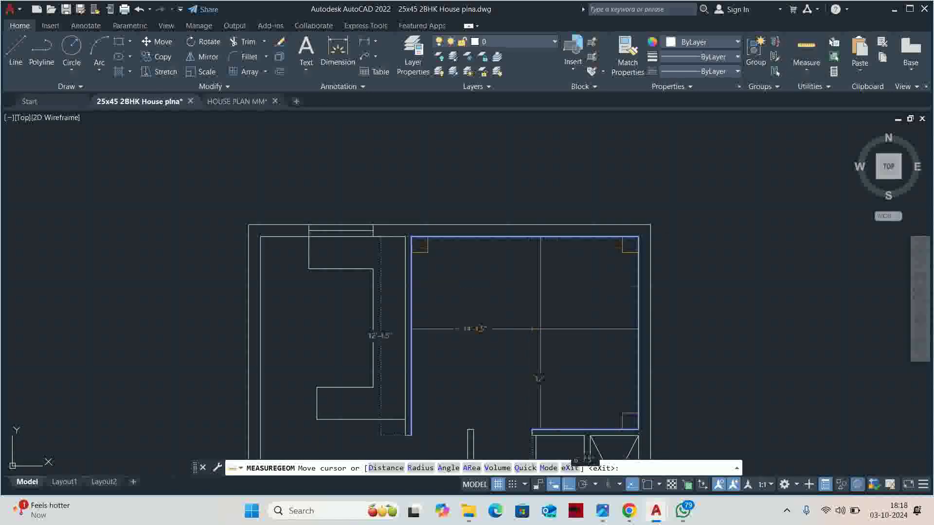
{"action": "middle_click_drag", "start_coordinate": [563, 325], "coordinate": [543, 215]}
{"action": "scroll", "coordinate": [542, 215], "scroll_direction": "down", "scroll_amount": 2}
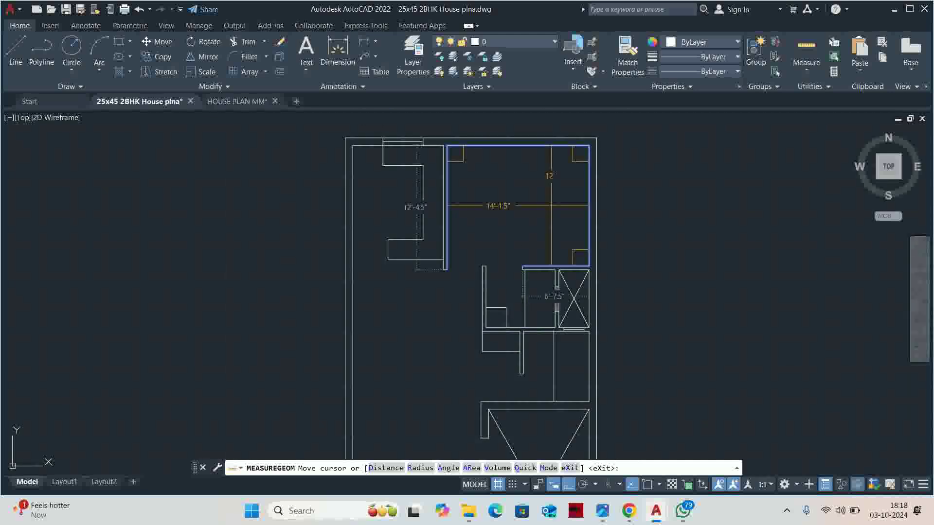
{"action": "key", "text": "Escape"}
{"action": "scroll", "coordinate": [564, 297], "scroll_direction": "up", "scroll_amount": 1}
{"action": "scroll", "coordinate": [579, 296], "scroll_direction": "up", "scroll_amount": 1}
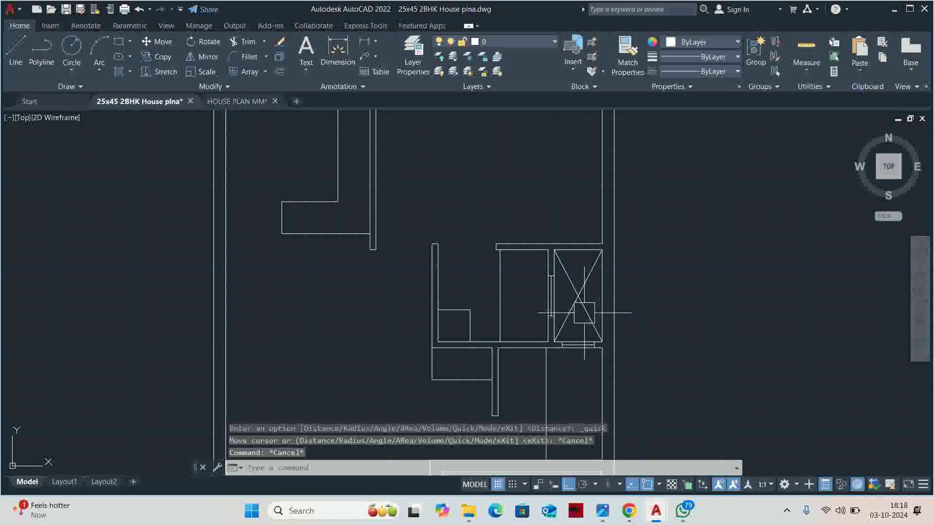
{"action": "middle_click_drag", "start_coordinate": [591, 324], "coordinate": [594, 278]}
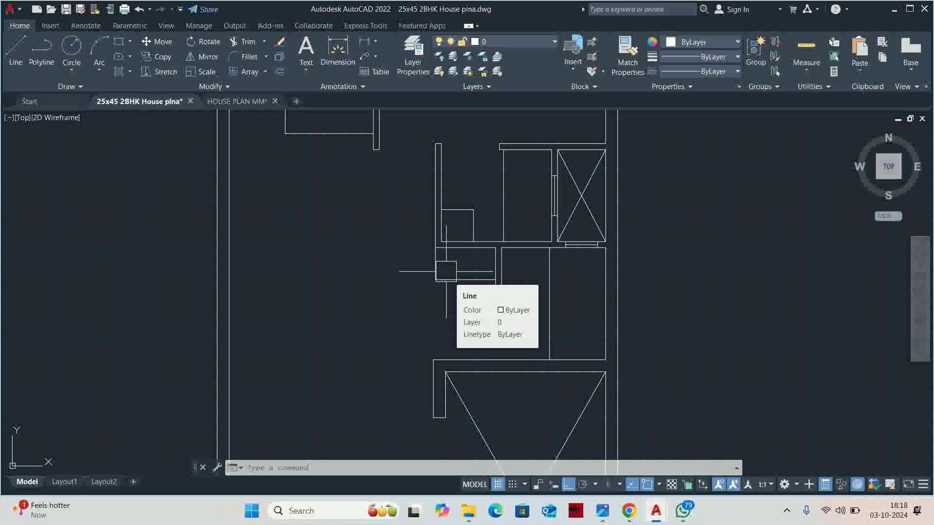
- Window-select the rightmost house plan copy and delete it
{"action": "key", "text": "Escape"}
{"action": "key", "text": "Escape"}
{"action": "scroll", "coordinate": [446, 271], "scroll_direction": "down", "scroll_amount": 2}
{"action": "scroll", "coordinate": [365, 183], "scroll_direction": "down", "scroll_amount": 3}
{"action": "left_click", "coordinate": [348, 171]}
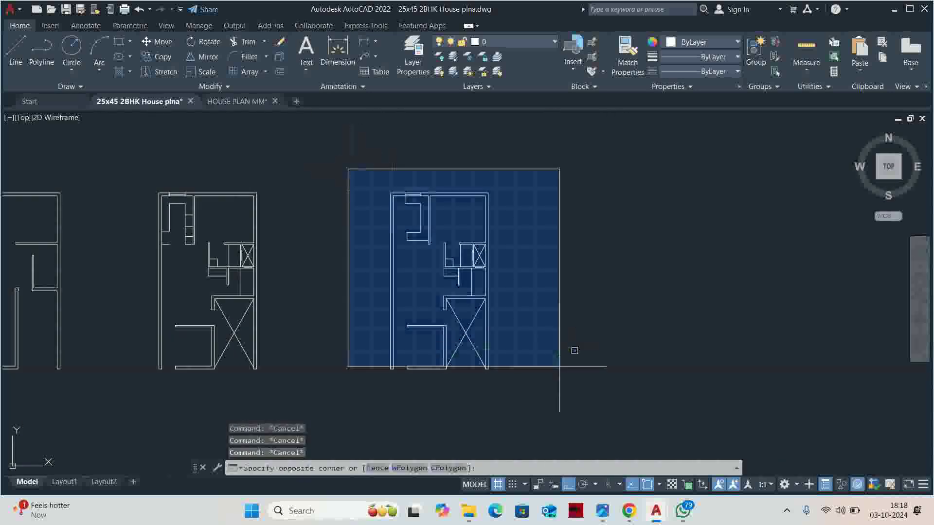
{"action": "left_click", "coordinate": [559, 368]}
{"action": "key", "text": "Delete"}
{"action": "left_click", "coordinate": [542, 394]}
{"action": "left_click", "coordinate": [400, 238]}
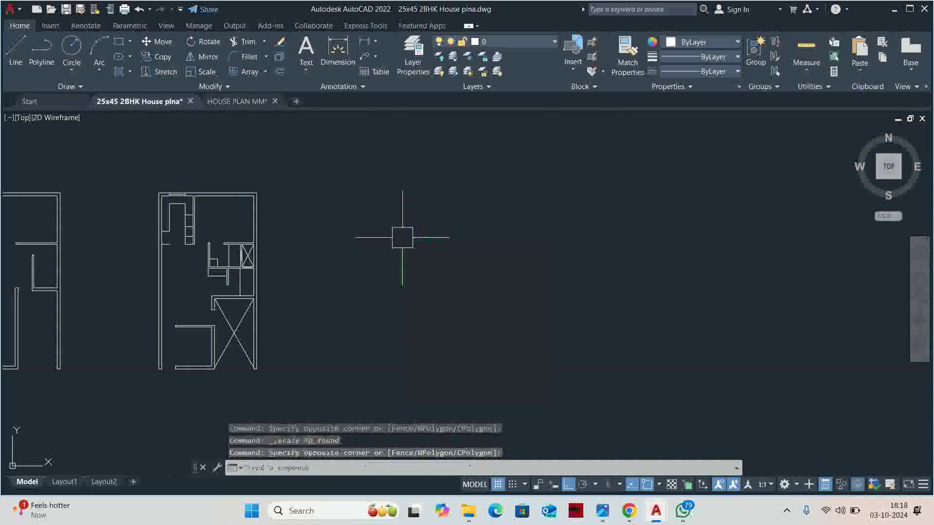
{"action": "key", "text": "Escape"}
{"action": "key", "text": "Escape"}
- Crossing-select the three stray lines in the plan and delete them
{"action": "scroll", "coordinate": [183, 309], "scroll_direction": "up", "scroll_amount": 3}
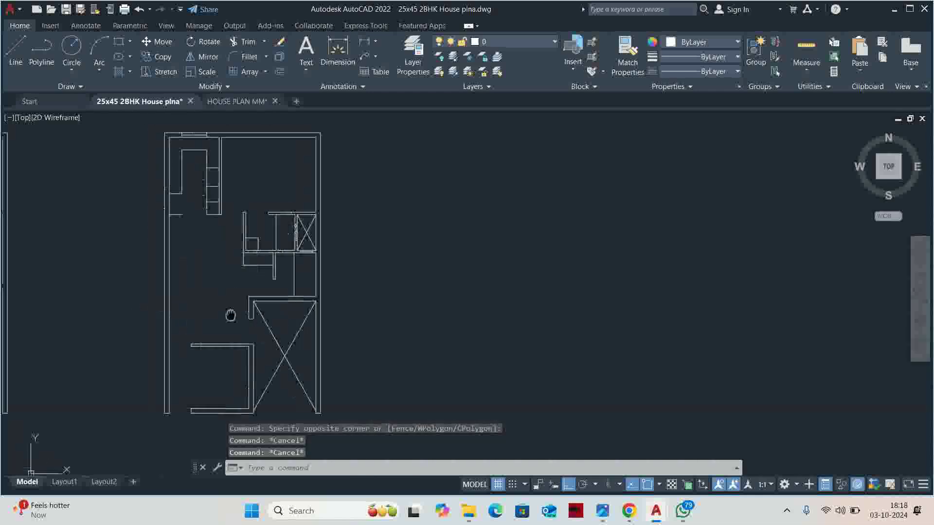
{"action": "key", "text": "Escape"}
{"action": "key", "text": "Escape"}
{"action": "scroll", "coordinate": [267, 238], "scroll_direction": "up", "scroll_amount": 1}
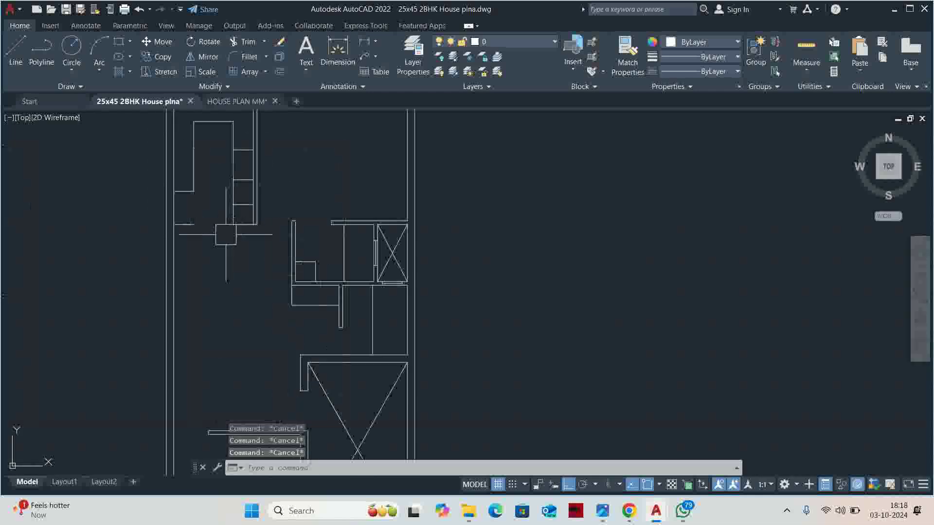
{"action": "scroll", "coordinate": [275, 268], "scroll_direction": "up", "scroll_amount": 2}
{"action": "scroll", "coordinate": [280, 287], "scroll_direction": "up", "scroll_amount": 1}
{"action": "left_click", "coordinate": [281, 288]}
{"action": "scroll", "coordinate": [250, 215], "scroll_direction": "down", "scroll_amount": 2}
{"action": "scroll", "coordinate": [250, 214], "scroll_direction": "up", "scroll_amount": 2}
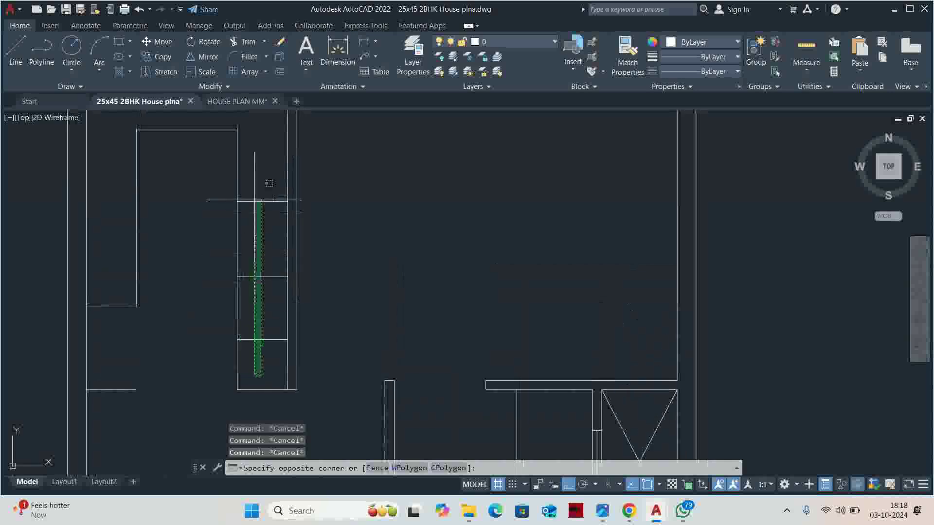
{"action": "left_click", "coordinate": [258, 192]}
{"action": "key", "text": "Delete"}
- Delete the stray vertical lines near the stair and by the duct
{"action": "scroll", "coordinate": [308, 274], "scroll_direction": "down", "scroll_amount": 2}
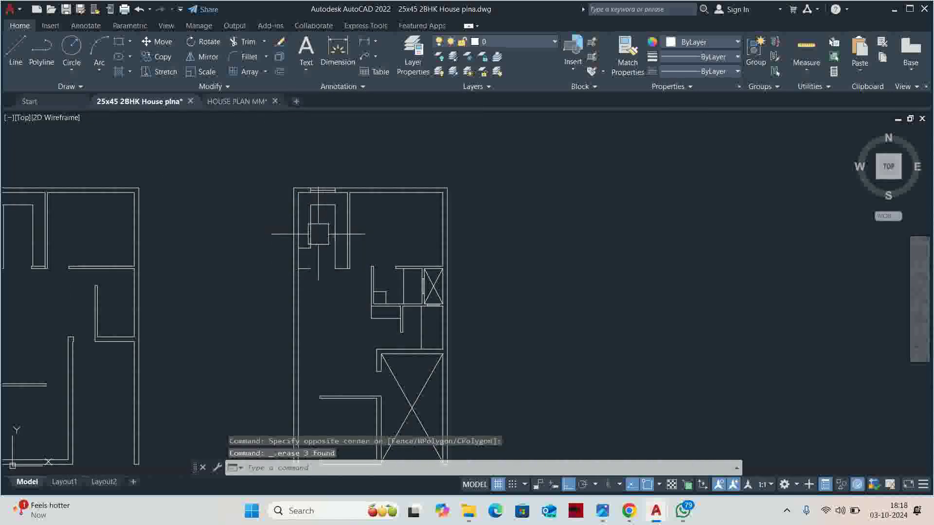
{"action": "middle_click_drag", "start_coordinate": [334, 250], "coordinate": [312, 222]}
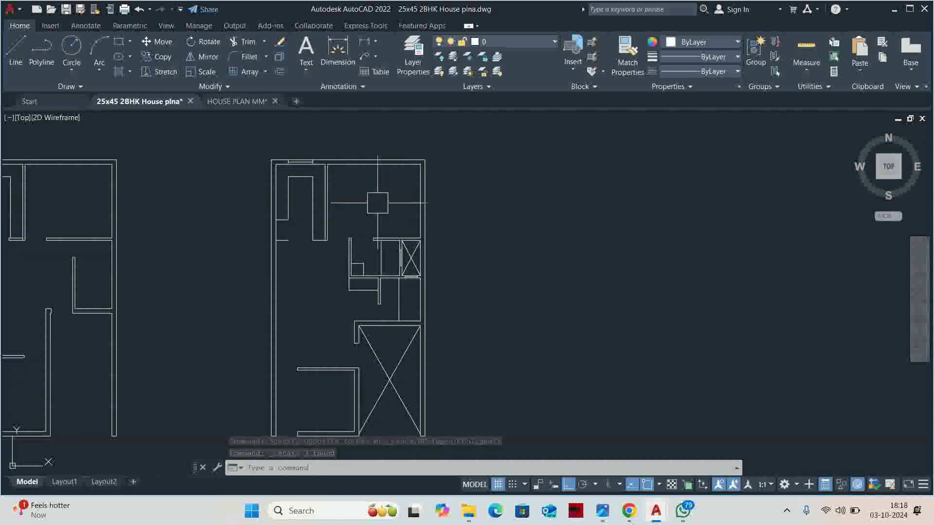
{"action": "scroll", "coordinate": [392, 263], "scroll_direction": "up", "scroll_amount": 5}
{"action": "left_click", "coordinate": [345, 241]}
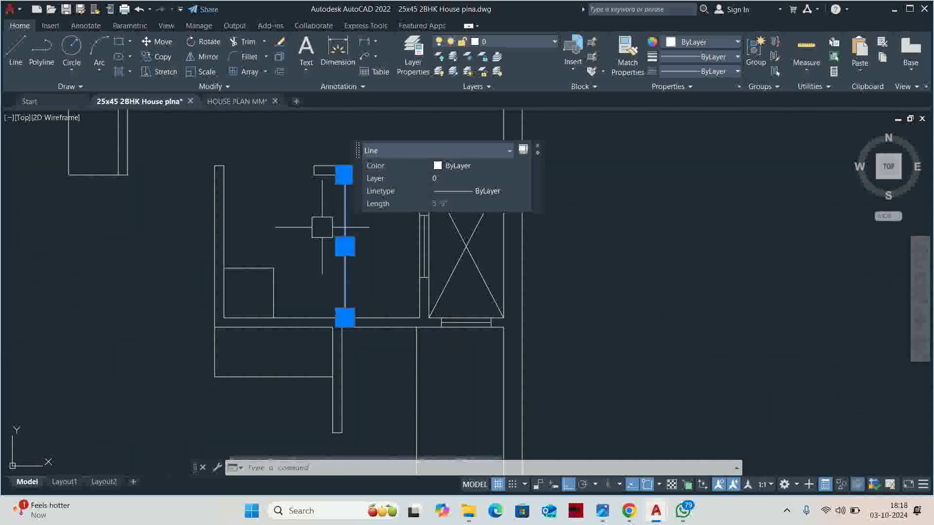
{"action": "key", "text": "Delete"}
{"action": "scroll", "coordinate": [418, 243], "scroll_direction": "down", "scroll_amount": 2}
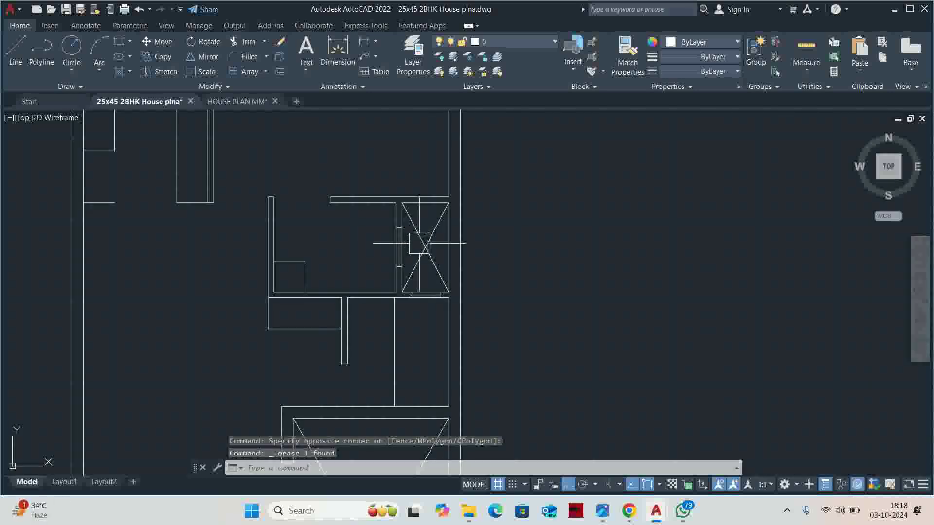
{"action": "middle_click_drag", "start_coordinate": [419, 243], "coordinate": [418, 161]}
{"action": "scroll", "coordinate": [408, 195], "scroll_direction": "down", "scroll_amount": 2}
{"action": "left_click", "coordinate": [397, 249]}
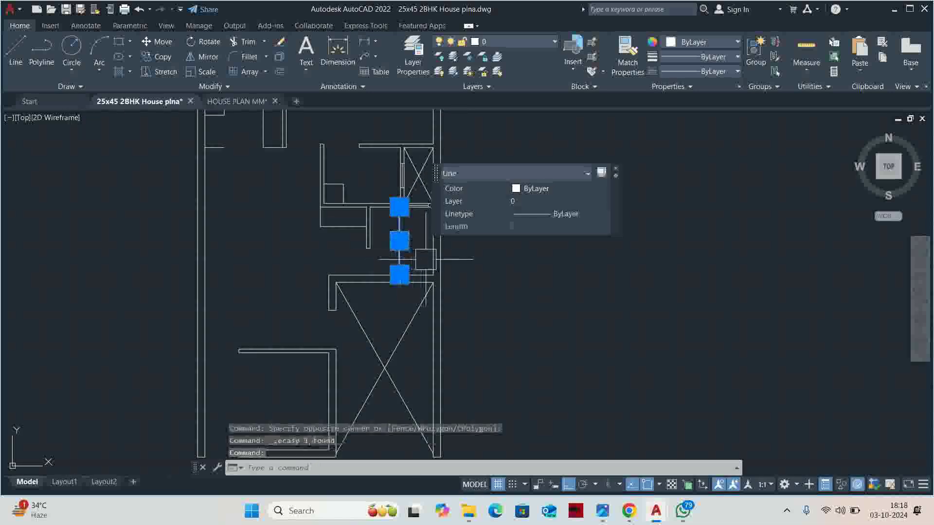
{"action": "key", "text": "Delete"}
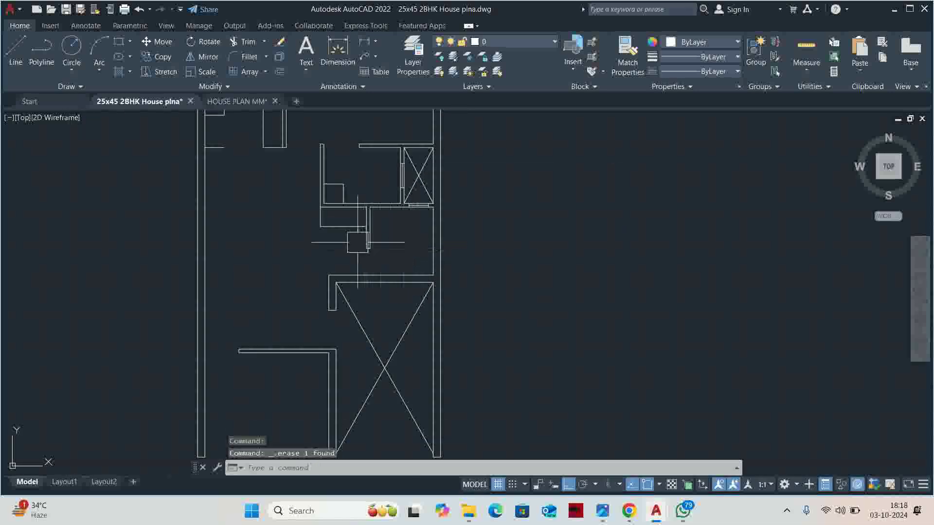
- Pan and zoom the plan to inspect the lower room
{"action": "scroll", "coordinate": [298, 202], "scroll_direction": "up", "scroll_amount": 2}
{"action": "scroll", "coordinate": [281, 215], "scroll_direction": "up", "scroll_amount": 1}
{"action": "scroll", "coordinate": [298, 269], "scroll_direction": "up", "scroll_amount": 1}
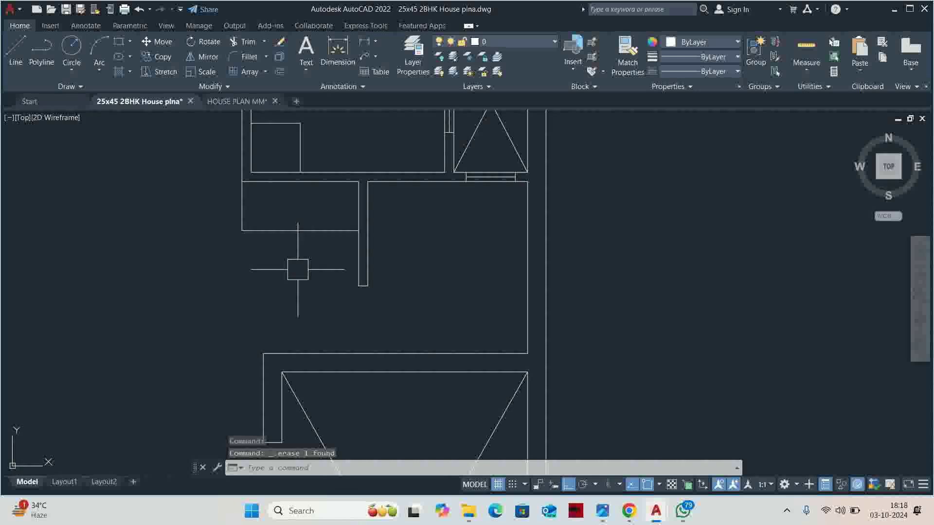
{"action": "scroll", "coordinate": [298, 270], "scroll_direction": "down", "scroll_amount": 3}
{"action": "scroll", "coordinate": [317, 204], "scroll_direction": "down", "scroll_amount": 1}
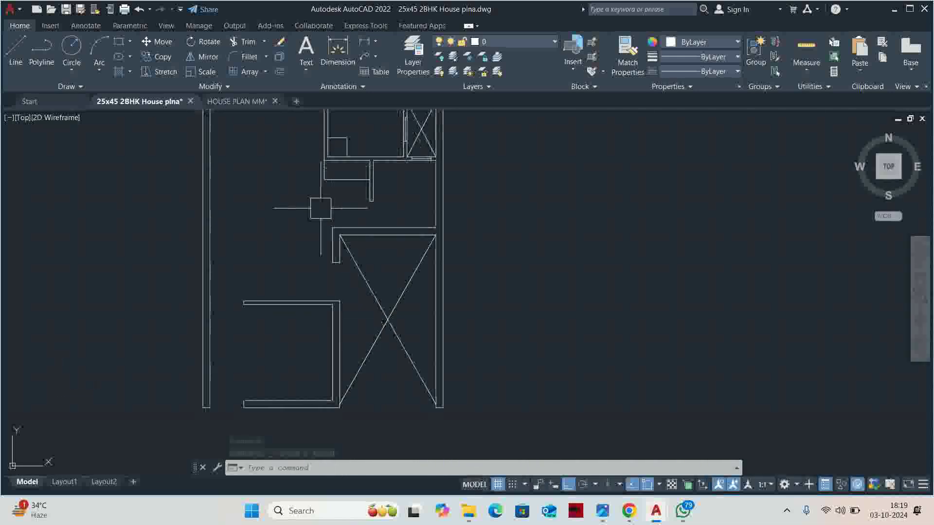
{"action": "middle_click_drag", "start_coordinate": [317, 204], "coordinate": [280, 188]}
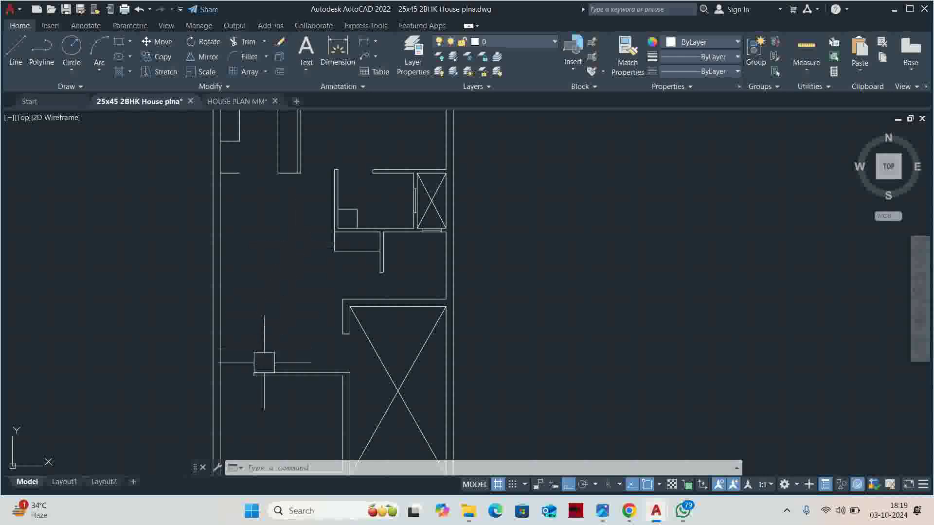
{"action": "middle_click_drag", "start_coordinate": [264, 363], "coordinate": [254, 262]}
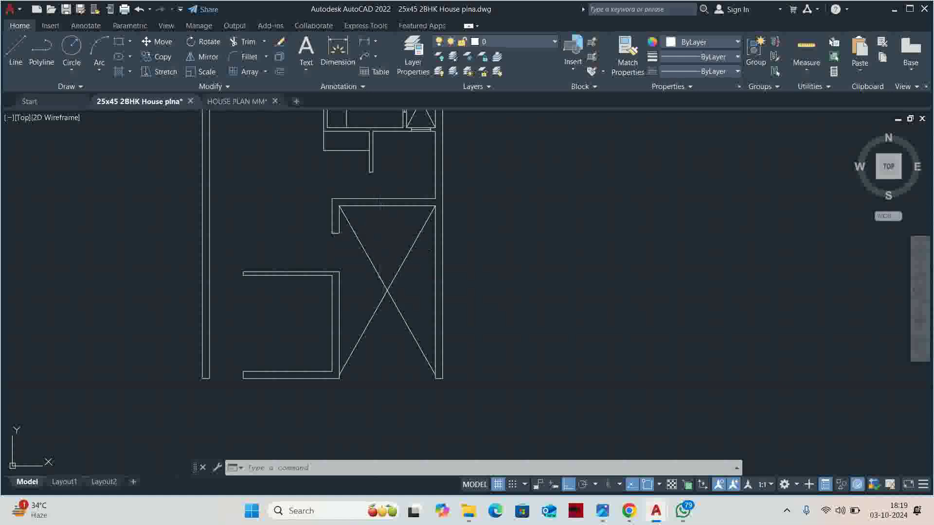
{"action": "scroll", "coordinate": [389, 264], "scroll_direction": "up", "scroll_amount": 3}
{"action": "scroll", "coordinate": [398, 300], "scroll_direction": "up", "scroll_amount": 3}
{"action": "scroll", "coordinate": [398, 301], "scroll_direction": "up", "scroll_amount": 2}
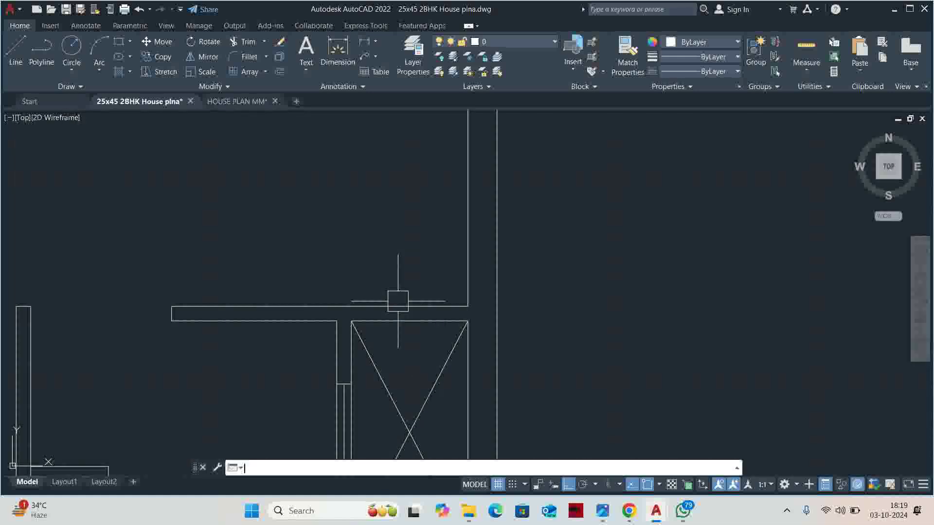
{"action": "type", "text": "dli"}
{"action": "key", "text": "Return"}
{"action": "key", "text": "Return"}
{"action": "left_click", "coordinate": [404, 330]}
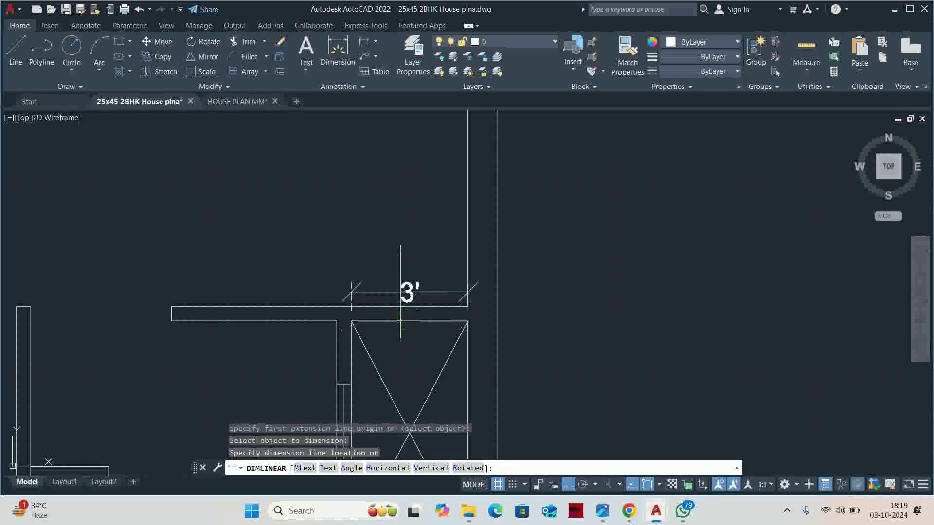
{"action": "key", "text": "Escape"}
{"action": "key", "text": "Escape"}
{"action": "scroll", "coordinate": [402, 302], "scroll_direction": "down", "scroll_amount": 2}
{"action": "scroll", "coordinate": [398, 342], "scroll_direction": "down", "scroll_amount": 2}
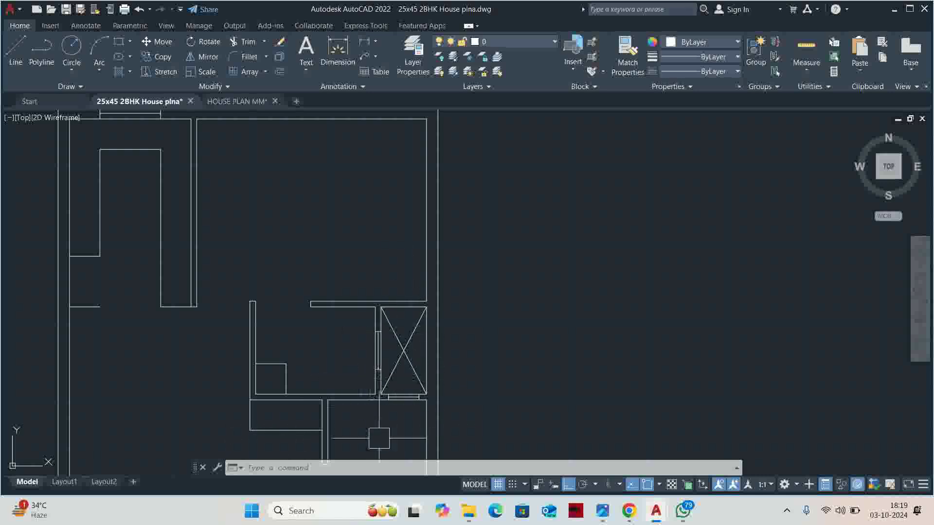
{"action": "scroll", "coordinate": [404, 319], "scroll_direction": "up", "scroll_amount": 2}
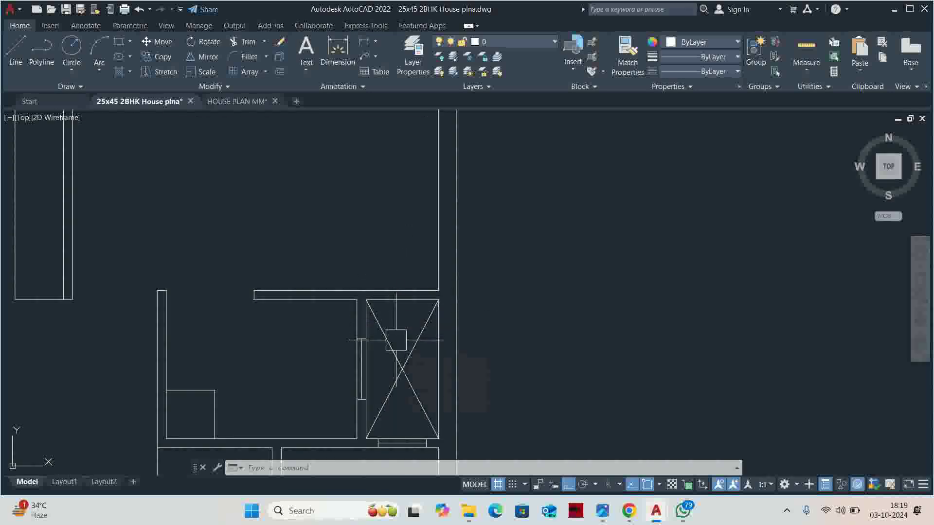
{"action": "scroll", "coordinate": [396, 340], "scroll_direction": "down", "scroll_amount": 4}
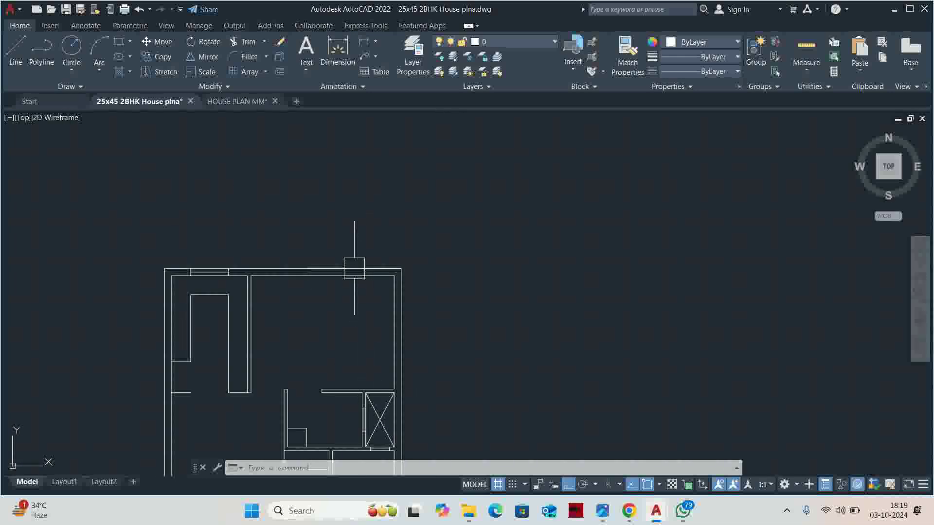
- Start a line on the top wall, then cancel it and zoom back out
{"action": "type", "text": "l"}
{"action": "key", "text": "Return"}
{"action": "scroll", "coordinate": [329, 286], "scroll_direction": "up", "scroll_amount": 3}
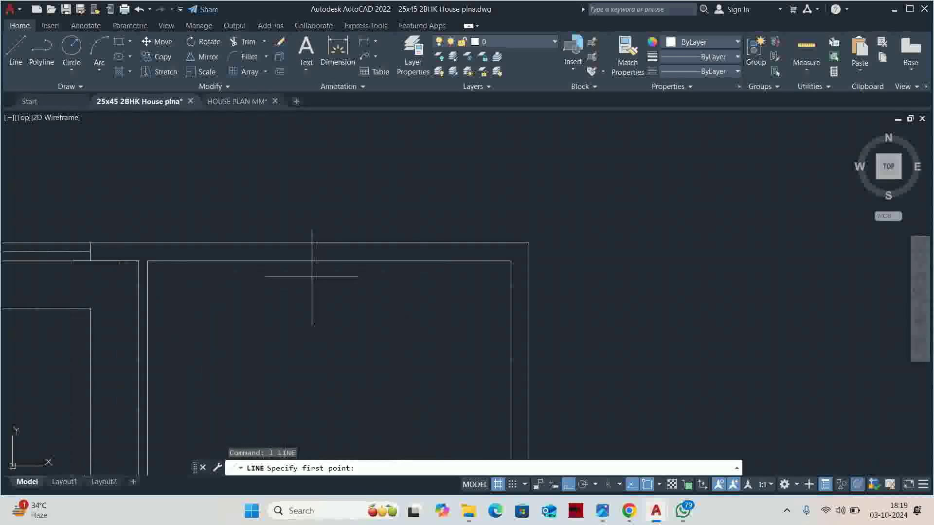
{"action": "left_click", "coordinate": [313, 248]}
{"action": "key", "text": "Escape"}
{"action": "key", "text": "Escape"}
{"action": "key", "text": "Escape"}
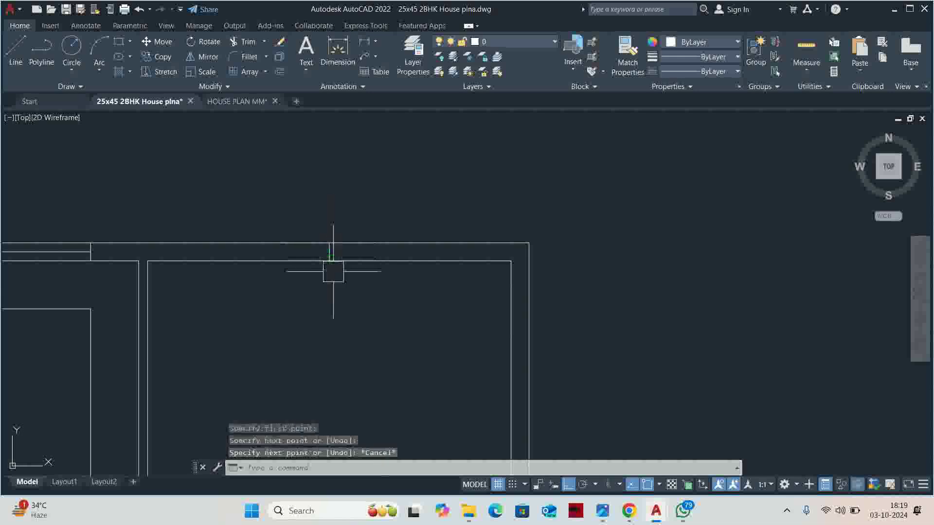
{"action": "scroll", "coordinate": [334, 271], "scroll_direction": "down", "scroll_amount": 3}
{"action": "scroll", "coordinate": [380, 251], "scroll_direction": "down", "scroll_amount": 2}
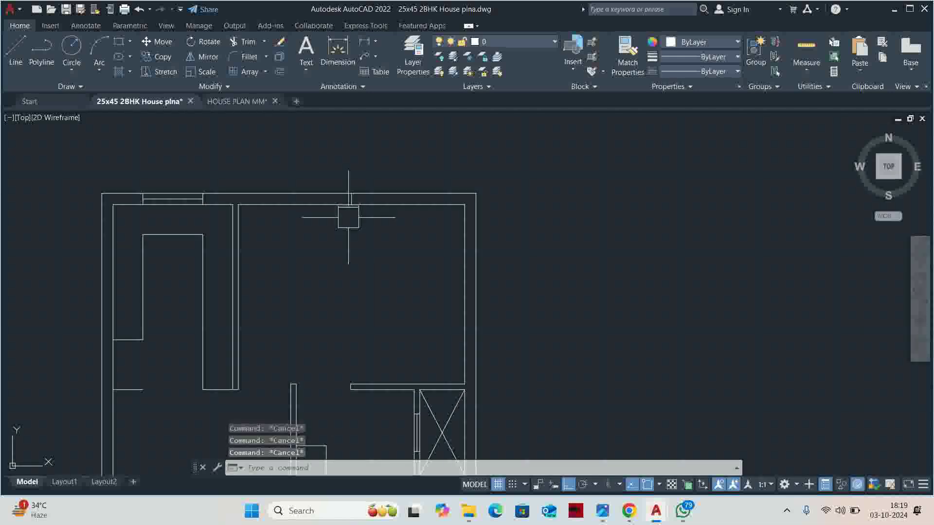
- Offset the window jamb line 4' outward to widen the opening
{"action": "type", "text": "o"}
{"action": "key", "text": "Return"}
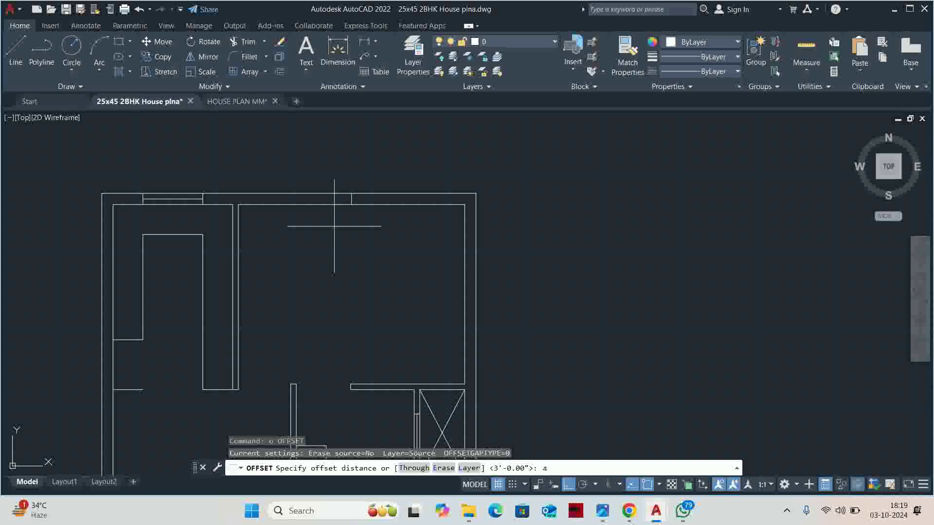
{"action": "key", "text": "Return"}
{"action": "scroll", "coordinate": [338, 204], "scroll_direction": "up", "scroll_amount": 4}
{"action": "left_click", "coordinate": [366, 211]}
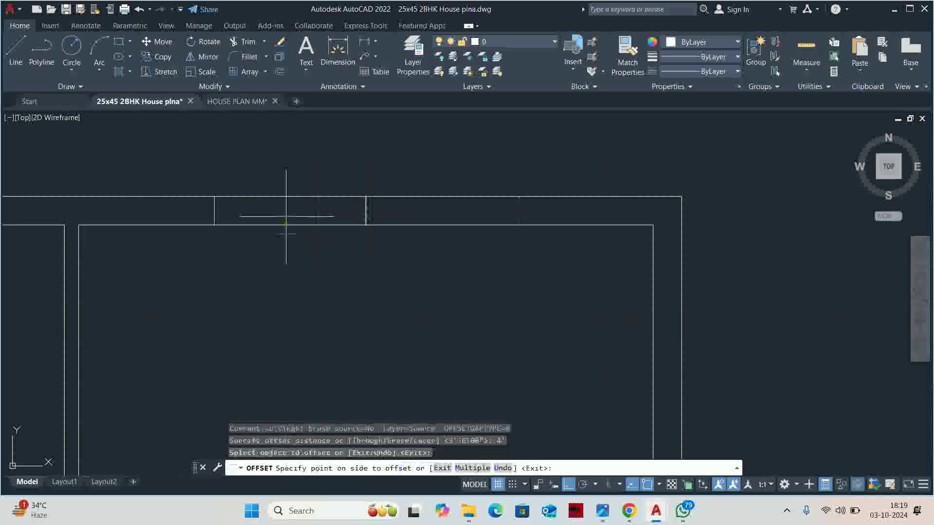
{"action": "left_click", "coordinate": [365, 210]}
{"action": "left_click", "coordinate": [408, 209]}
{"action": "key", "text": "Escape"}
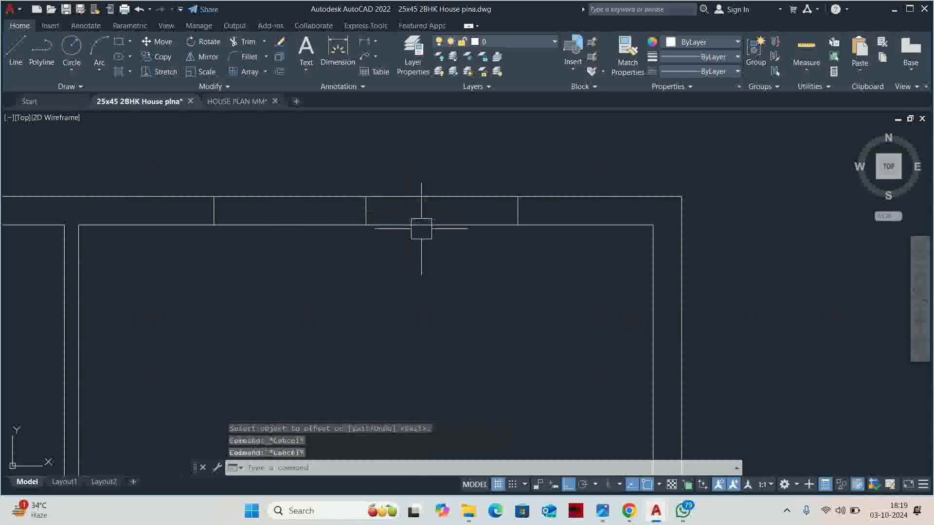
- Draw the sill line across the opening to the new jamb
{"action": "type", "text": "l"}
{"action": "key", "text": "Return"}
{"action": "left_click", "coordinate": [214, 210]}
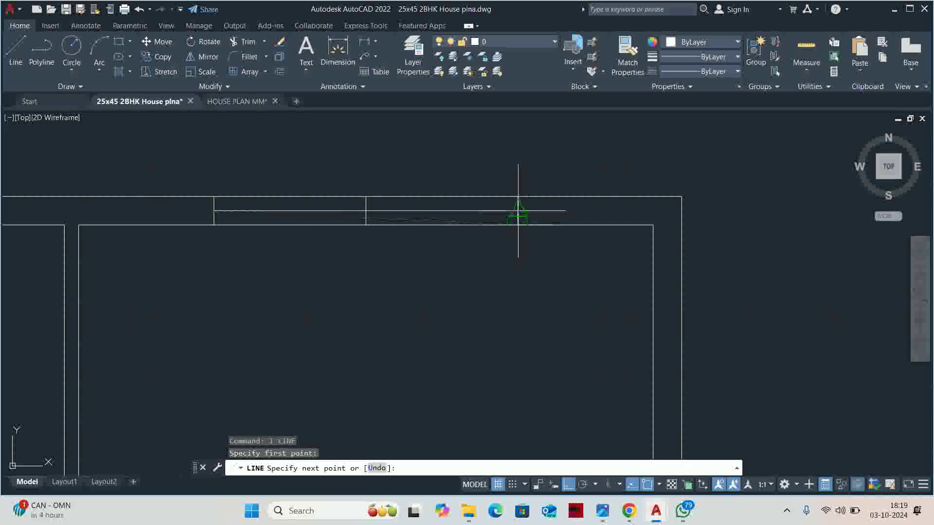
{"action": "left_click", "coordinate": [518, 210]}
{"action": "key", "text": "Escape"}
- Erase the old jamb line inside the widened window opening
{"action": "left_click", "coordinate": [334, 161]}
{"action": "left_click", "coordinate": [379, 229]}
{"action": "key", "text": "Delete"}
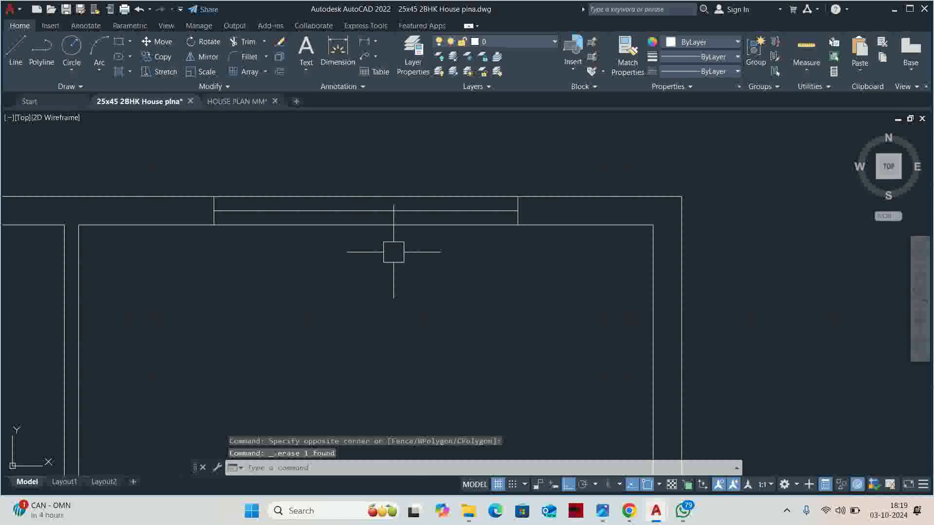
{"action": "scroll", "coordinate": [393, 252], "scroll_direction": "down", "scroll_amount": 3}
{"action": "scroll", "coordinate": [387, 263], "scroll_direction": "down", "scroll_amount": 2}
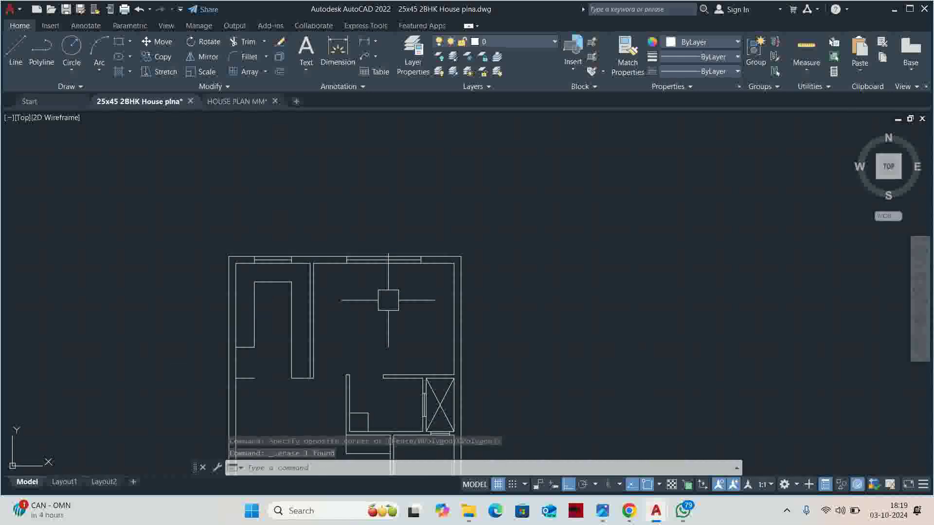
{"action": "scroll", "coordinate": [387, 156], "scroll_direction": "down", "scroll_amount": 3}
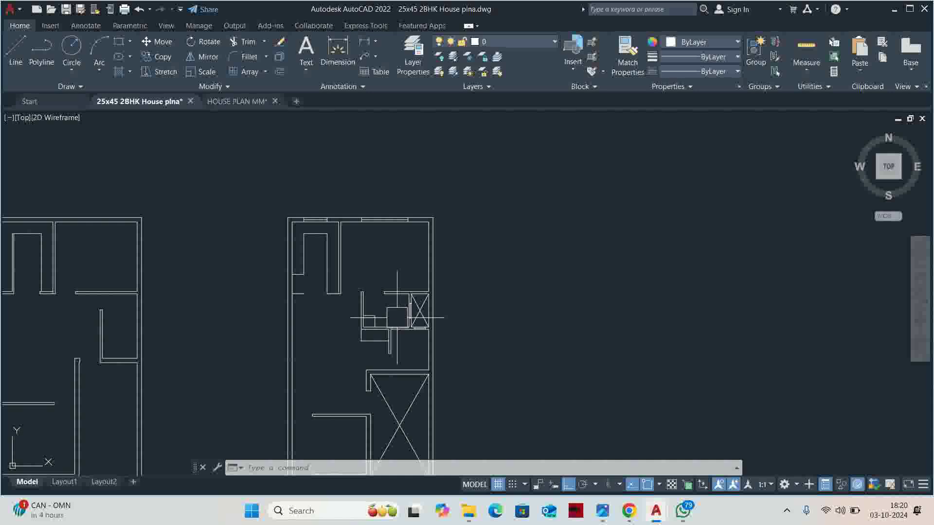
{"action": "middle_click_drag", "start_coordinate": [372, 308], "coordinate": [362, 236]}
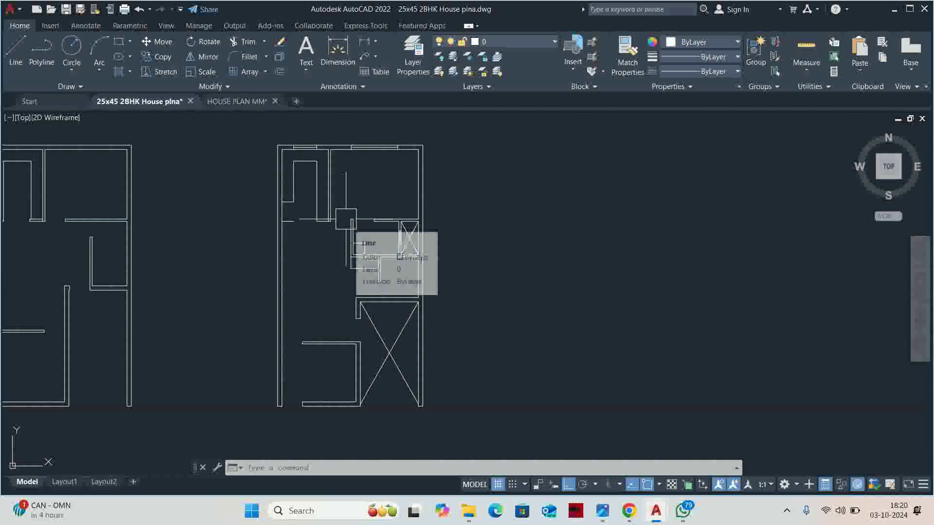
{"action": "scroll", "coordinate": [324, 196], "scroll_direction": "up", "scroll_amount": 2}
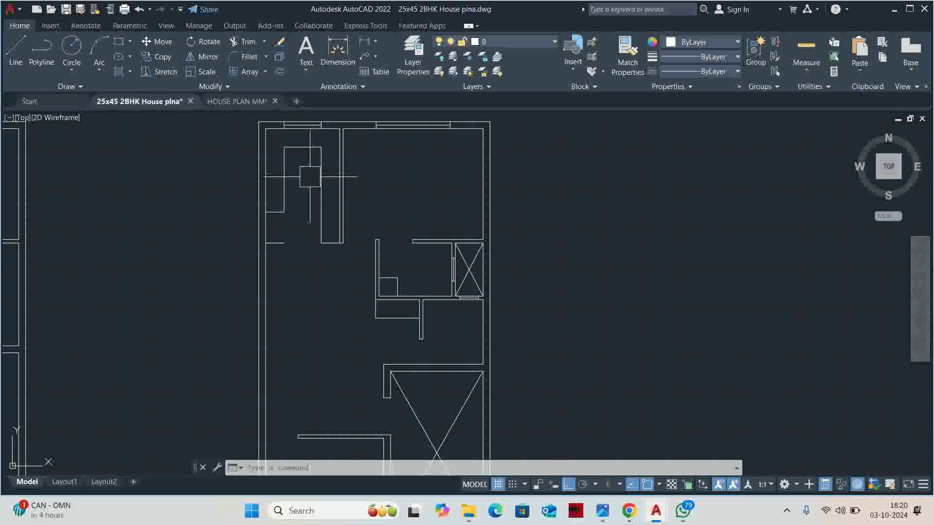
{"action": "middle_click_drag", "start_coordinate": [416, 286], "coordinate": [419, 213]}
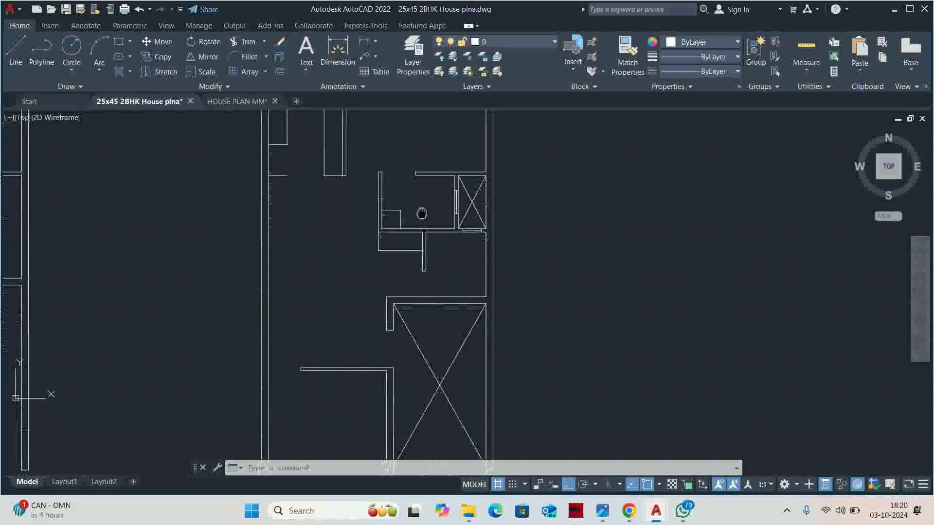
{"action": "middle_click_drag", "start_coordinate": [431, 292], "coordinate": [457, 141]}
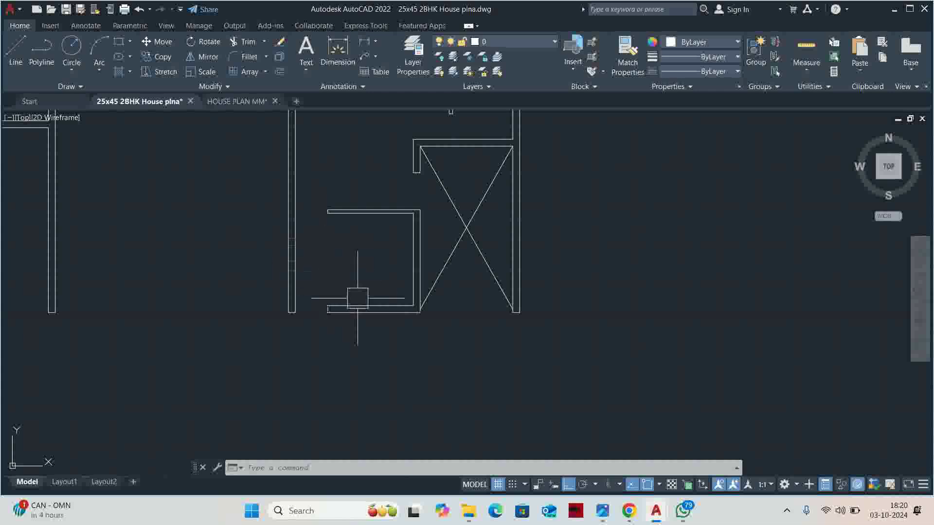
{"action": "scroll", "coordinate": [367, 277], "scroll_direction": "down", "scroll_amount": 2}
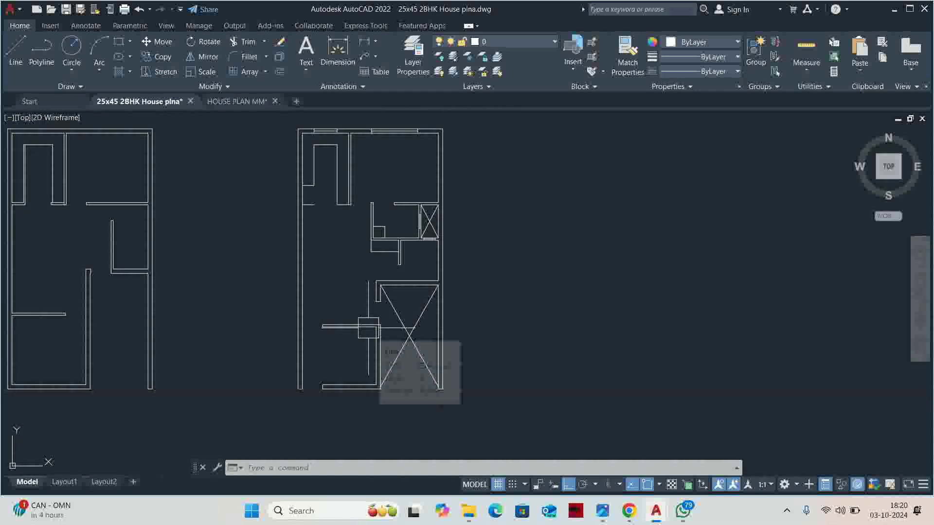
{"action": "scroll", "coordinate": [351, 392], "scroll_direction": "up", "scroll_amount": 4}
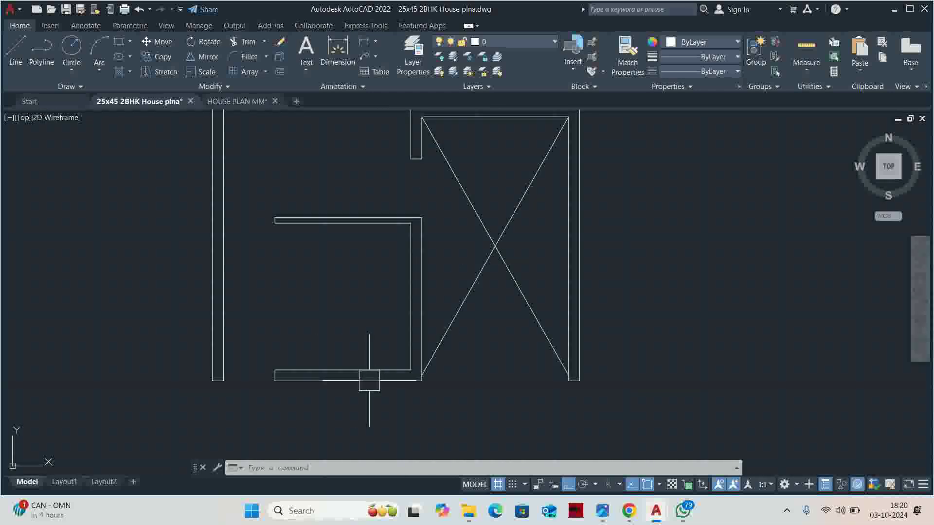
{"action": "scroll", "coordinate": [374, 346], "scroll_direction": "down", "scroll_amount": 1}
{"action": "scroll", "coordinate": [348, 361], "scroll_direction": "down", "scroll_amount": 3}
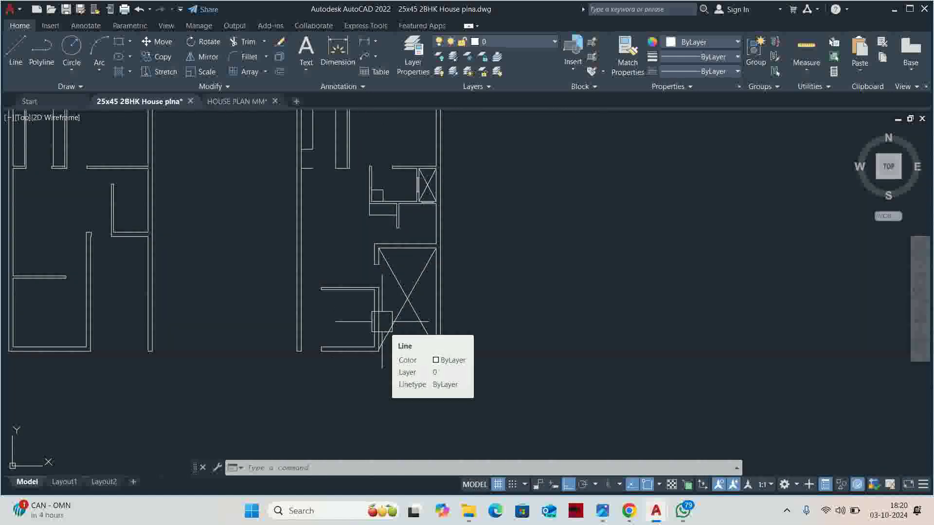
{"action": "scroll", "coordinate": [360, 299], "scroll_direction": "up", "scroll_amount": 5}
{"action": "middle_click_drag", "start_coordinate": [361, 299], "coordinate": [312, 354]}
{"action": "type", "text": "d"}
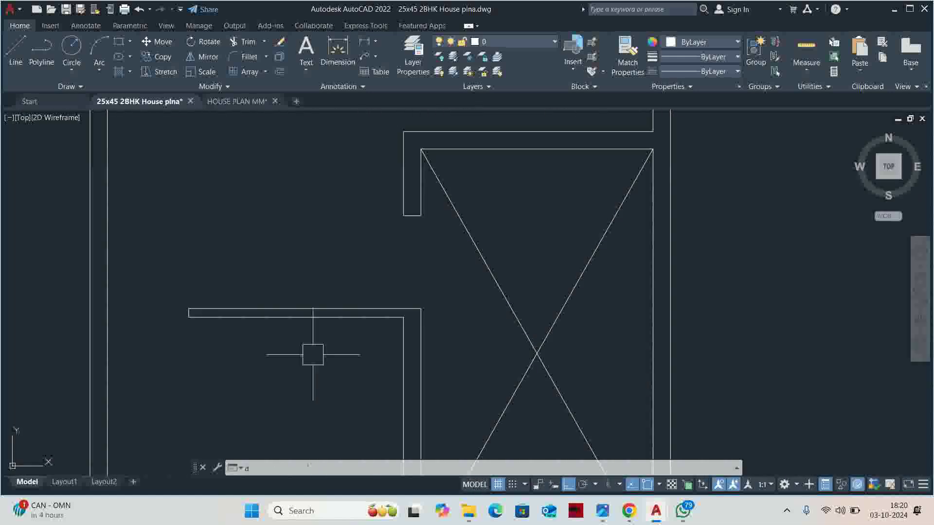
{"action": "key", "text": "Return"}
{"action": "scroll", "coordinate": [313, 355], "scroll_direction": "up", "scroll_amount": 2}
{"action": "key", "text": "Return"}
{"action": "left_click", "coordinate": [340, 309]}
{"action": "key", "text": "Escape"}
{"action": "scroll", "coordinate": [321, 342], "scroll_direction": "down", "scroll_amount": 2}
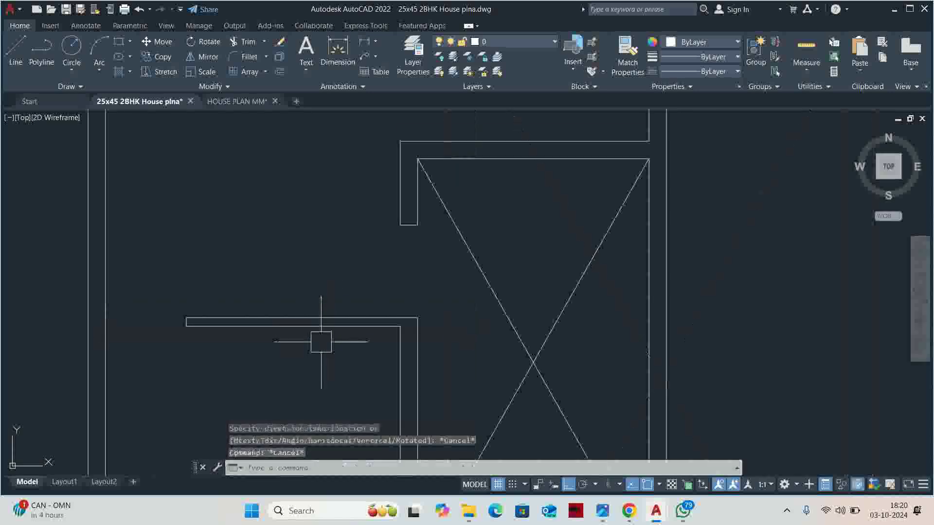
{"action": "key", "text": "Return"}
{"action": "scroll", "coordinate": [313, 347], "scroll_direction": "up", "scroll_amount": 2}
{"action": "key", "text": "Return"}
{"action": "left_click", "coordinate": [302, 316]}
{"action": "key", "text": "Escape"}
{"action": "mouse_move", "coordinate": [313, 341]}
{"action": "middle_mouse_down"}
{"action": "mouse_move", "coordinate": [306, 350]}
{"action": "mouse_move", "coordinate": [347, 392]}
{"action": "middle_mouse_up"}
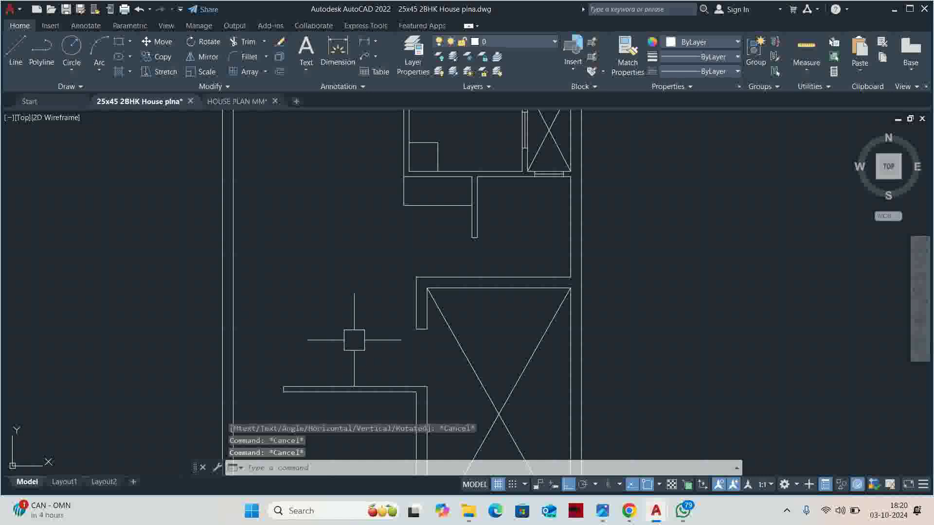
{"action": "scroll", "coordinate": [355, 340], "scroll_direction": "down", "scroll_amount": 3}
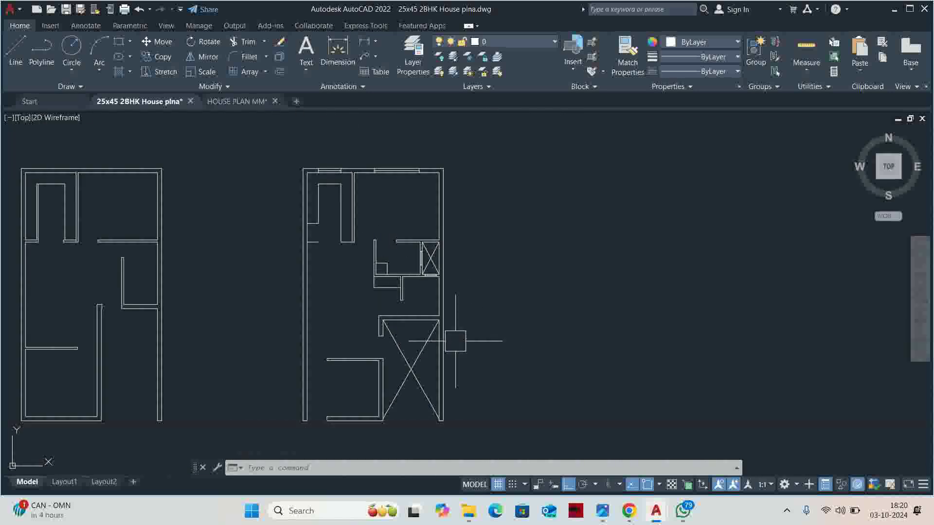
{"action": "scroll", "coordinate": [455, 341], "scroll_direction": "down", "scroll_amount": 2}
{"action": "scroll", "coordinate": [448, 319], "scroll_direction": "up", "scroll_amount": 2}
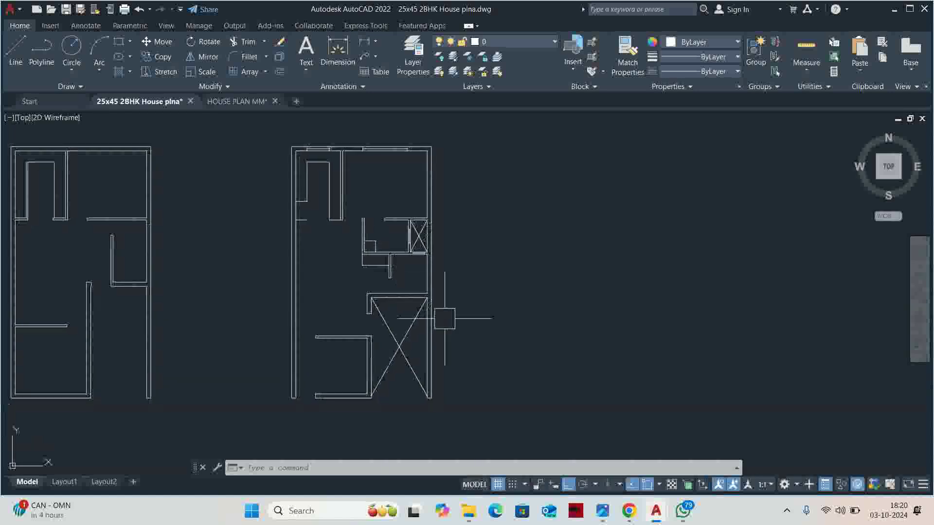